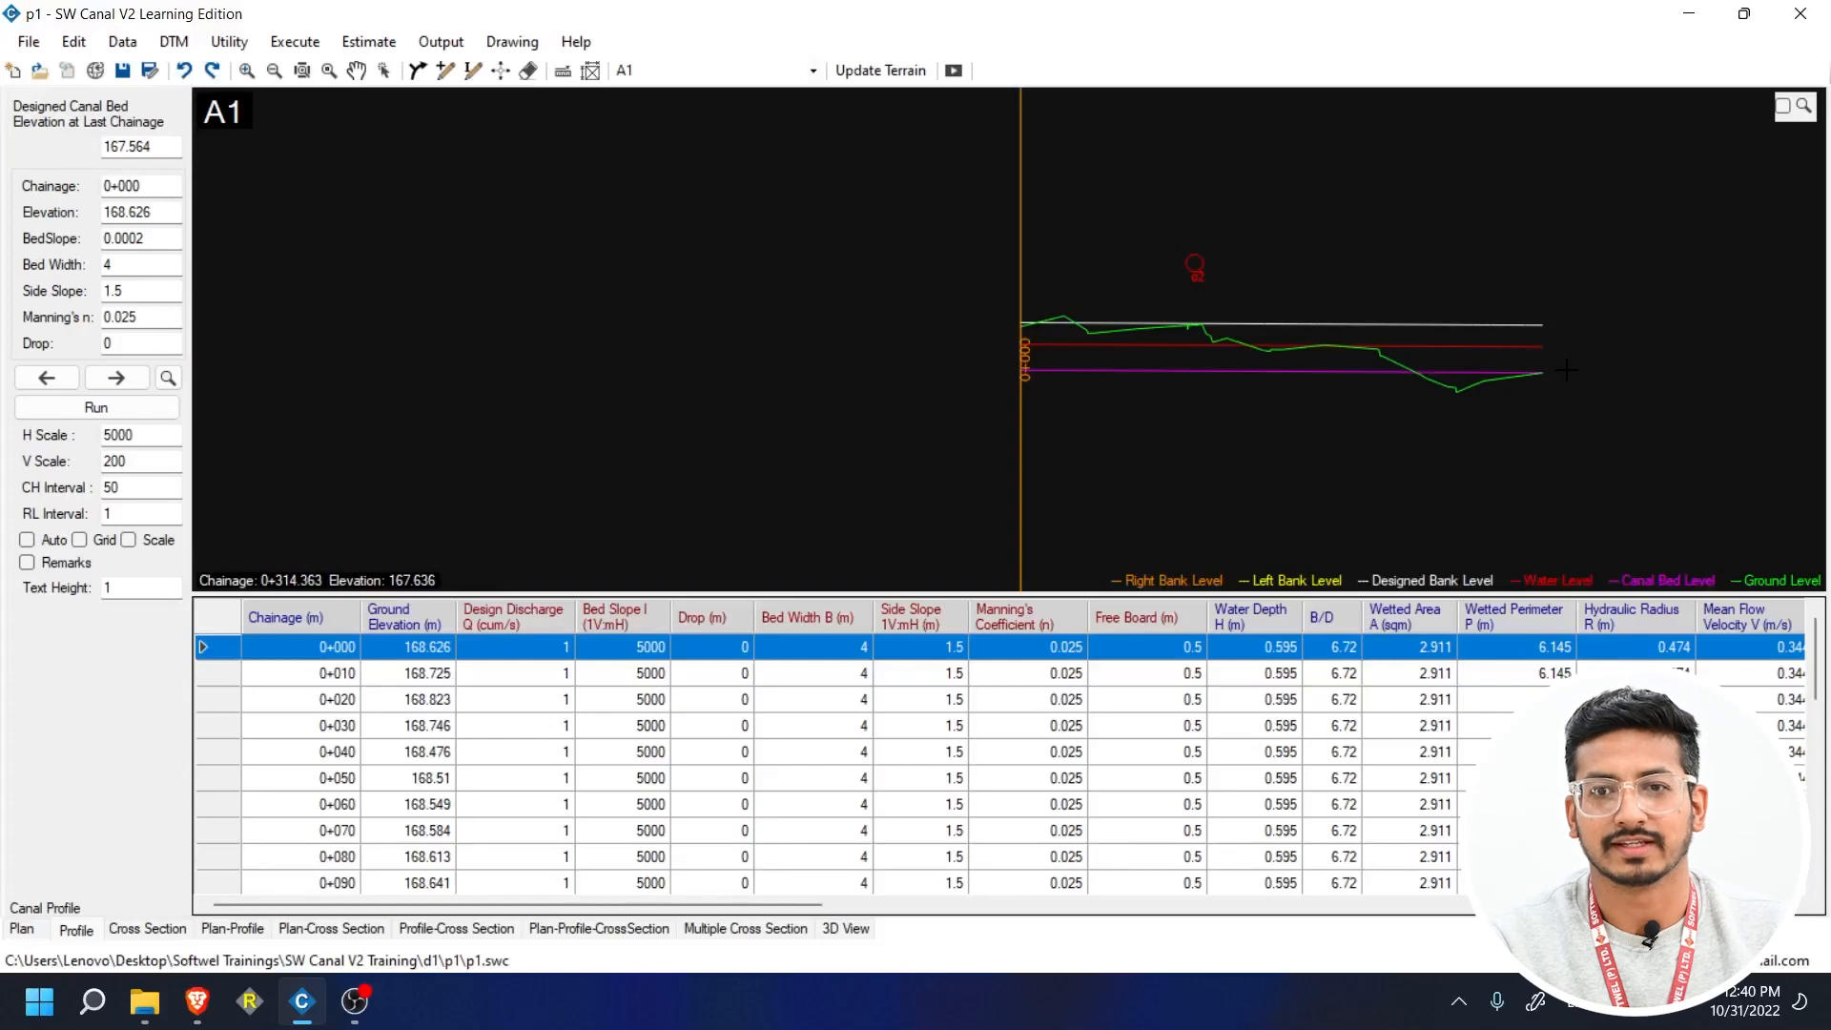
- Examine the canal bed and ground levels near the last chainage of the A1 profile
{"action": "scroll", "coordinate": [1565, 369], "scroll_direction": "up", "scroll_amount": 2}
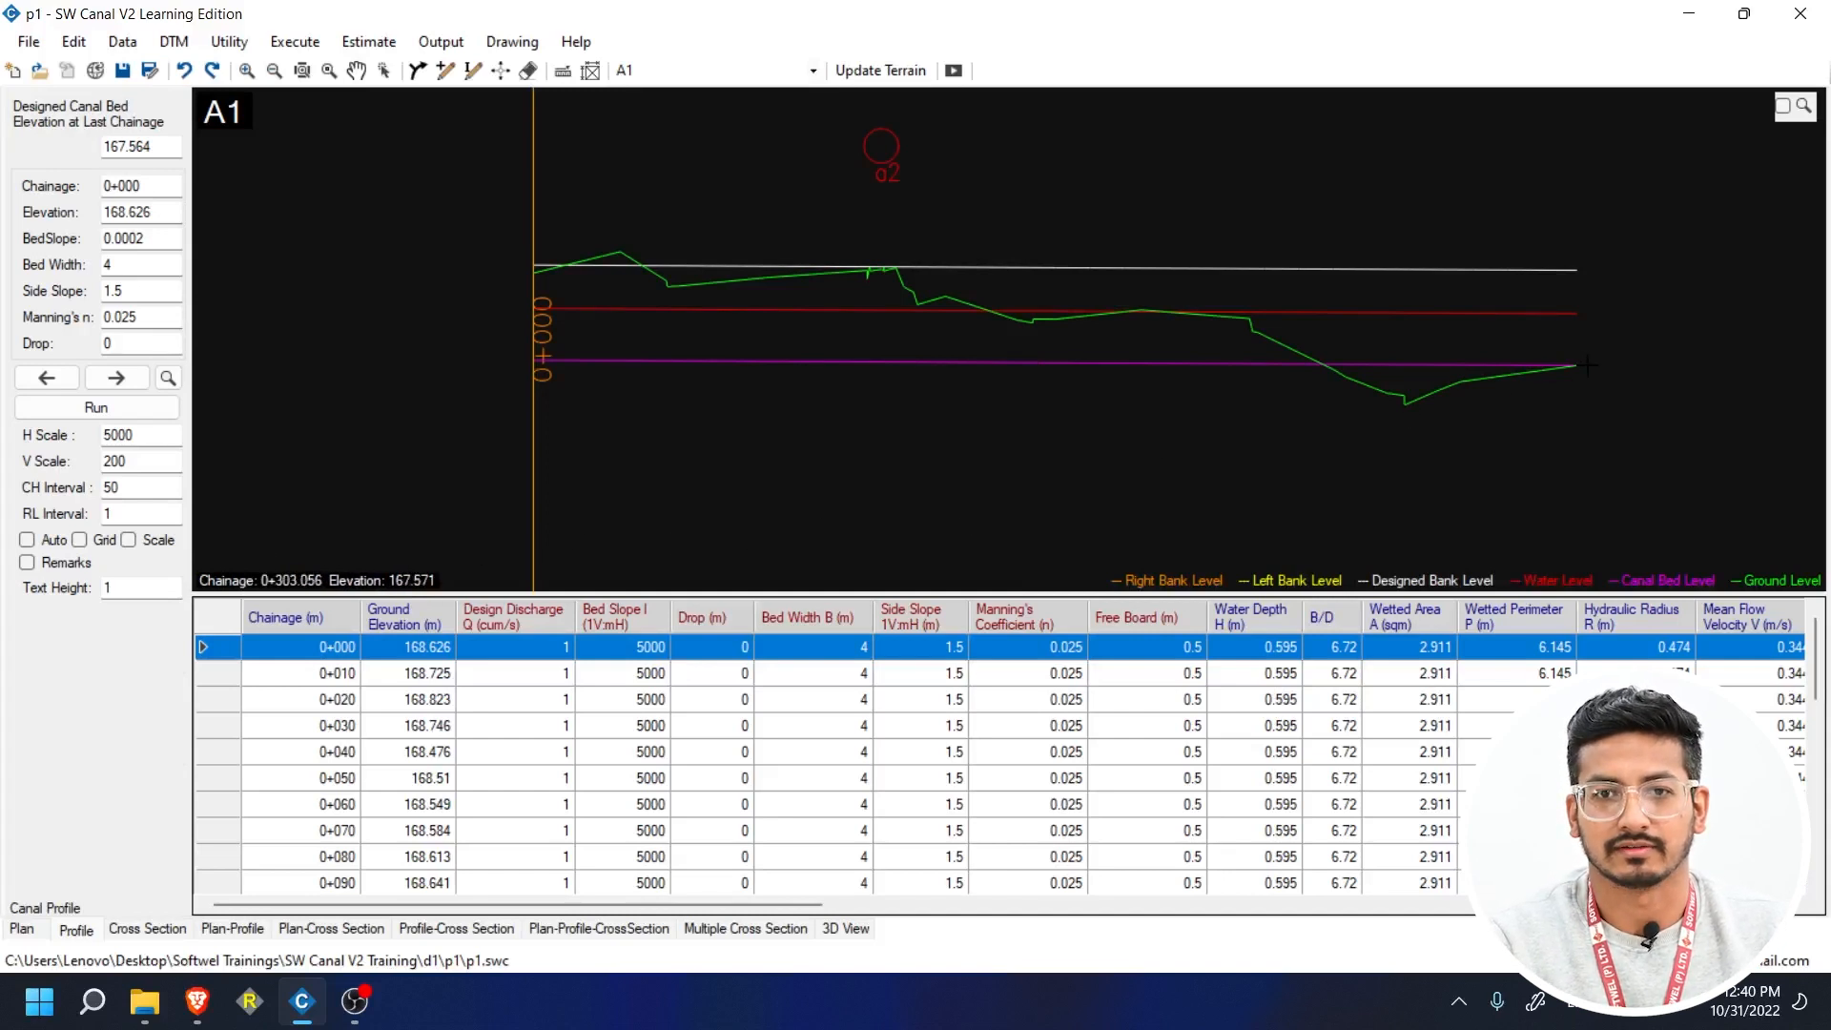
{"action": "scroll", "coordinate": [1585, 365], "scroll_direction": "up", "scroll_amount": 4}
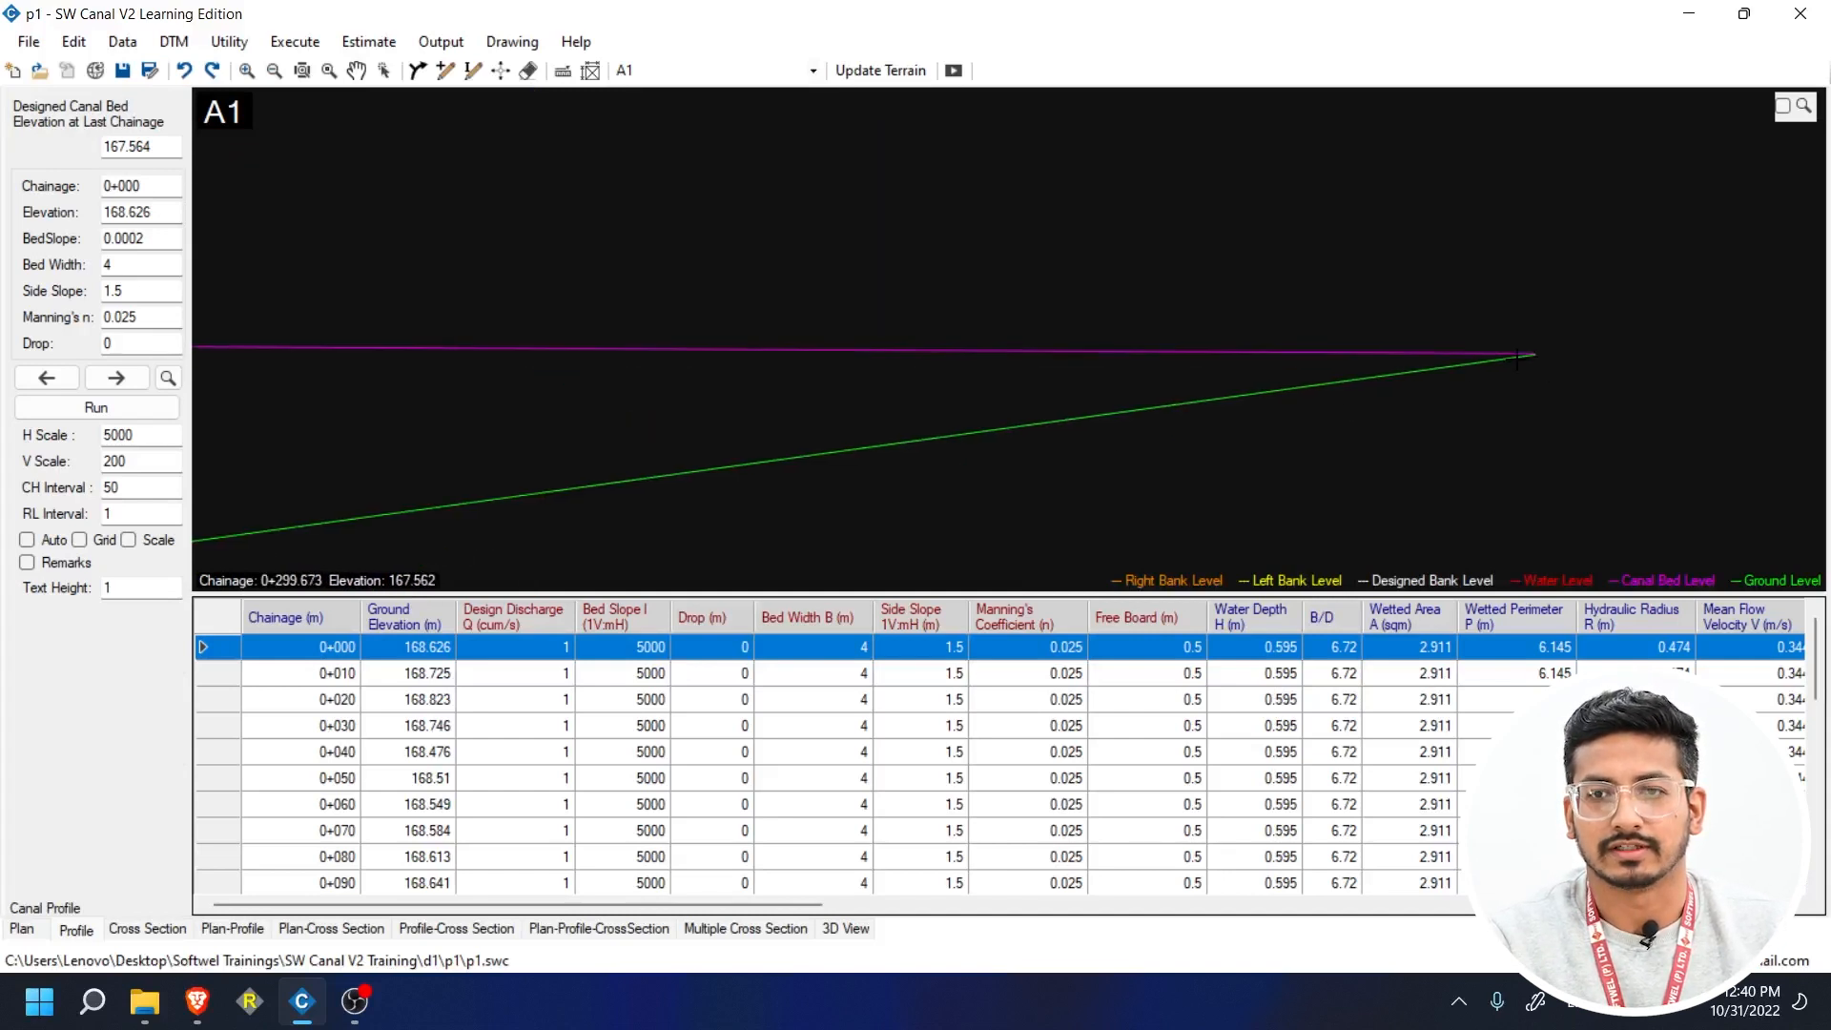
{"action": "scroll", "coordinate": [1540, 352], "scroll_direction": "up", "scroll_amount": 1}
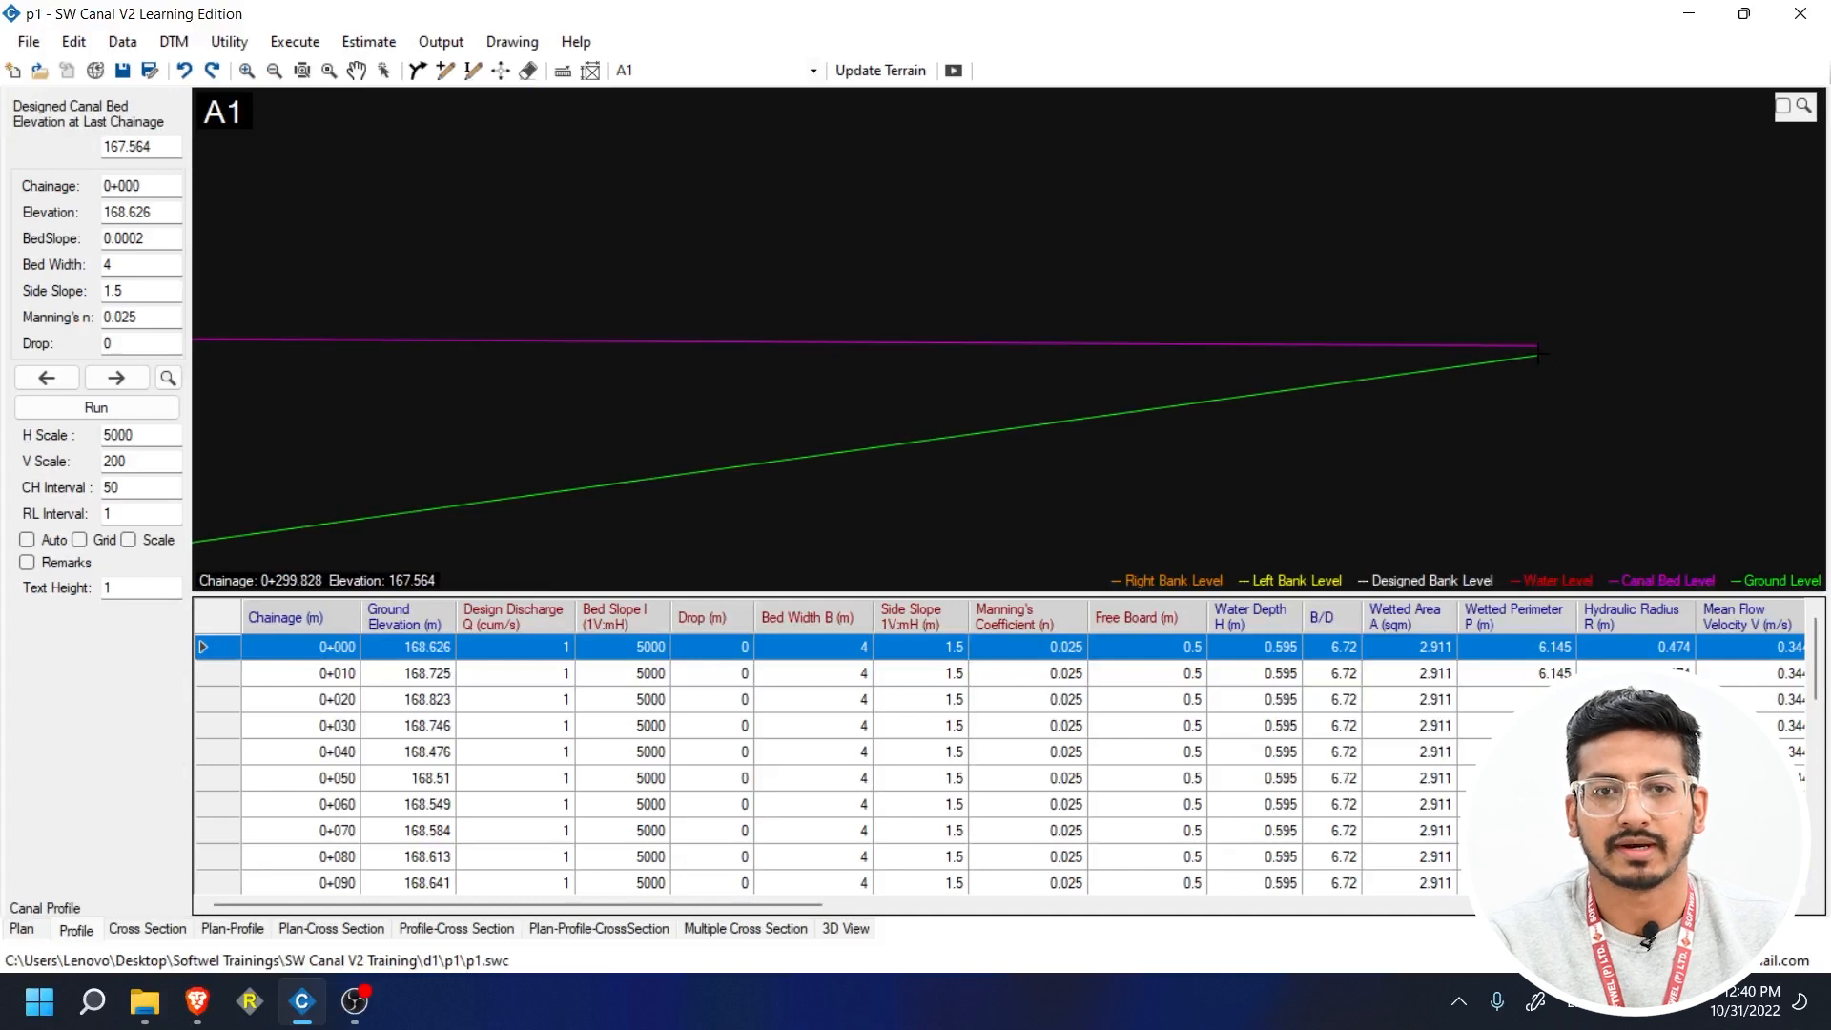
{"action": "scroll", "coordinate": [1540, 354], "scroll_direction": "down", "scroll_amount": 5}
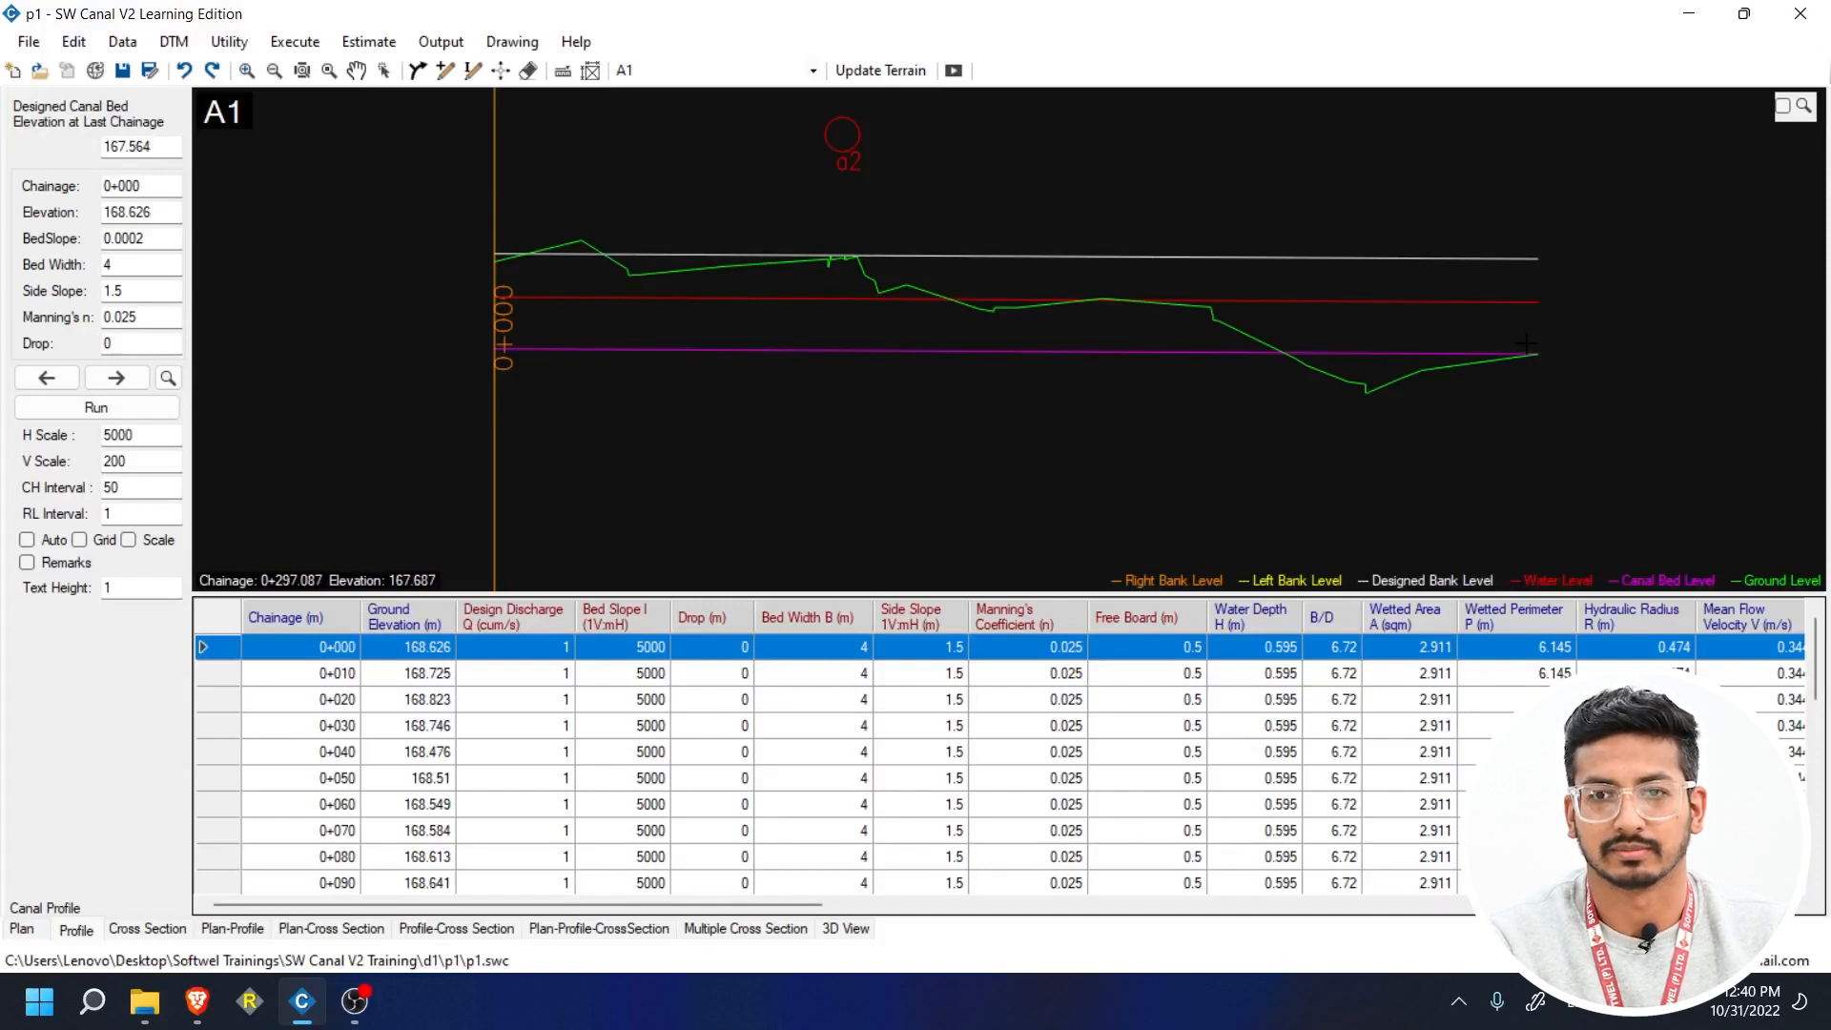
{"action": "scroll", "coordinate": [1526, 343], "scroll_direction": "up", "scroll_amount": 2}
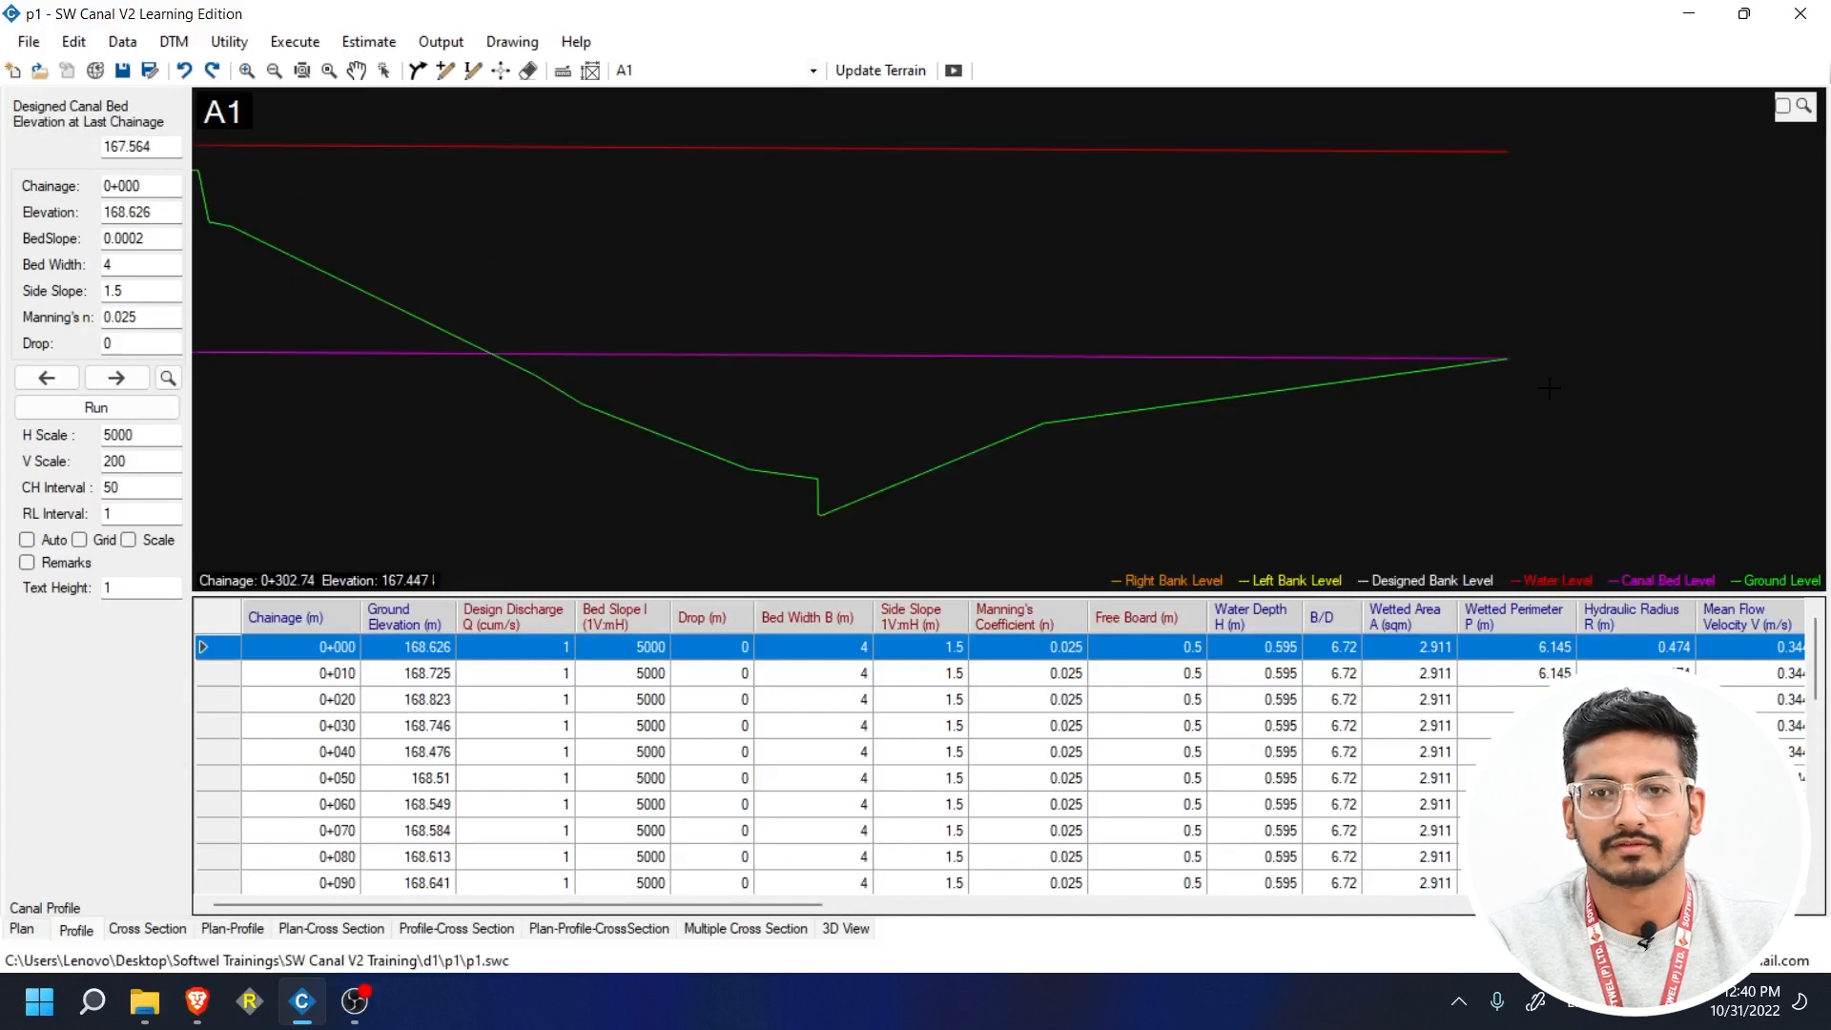
{"action": "scroll", "coordinate": [1411, 353], "scroll_direction": "down", "scroll_amount": 3}
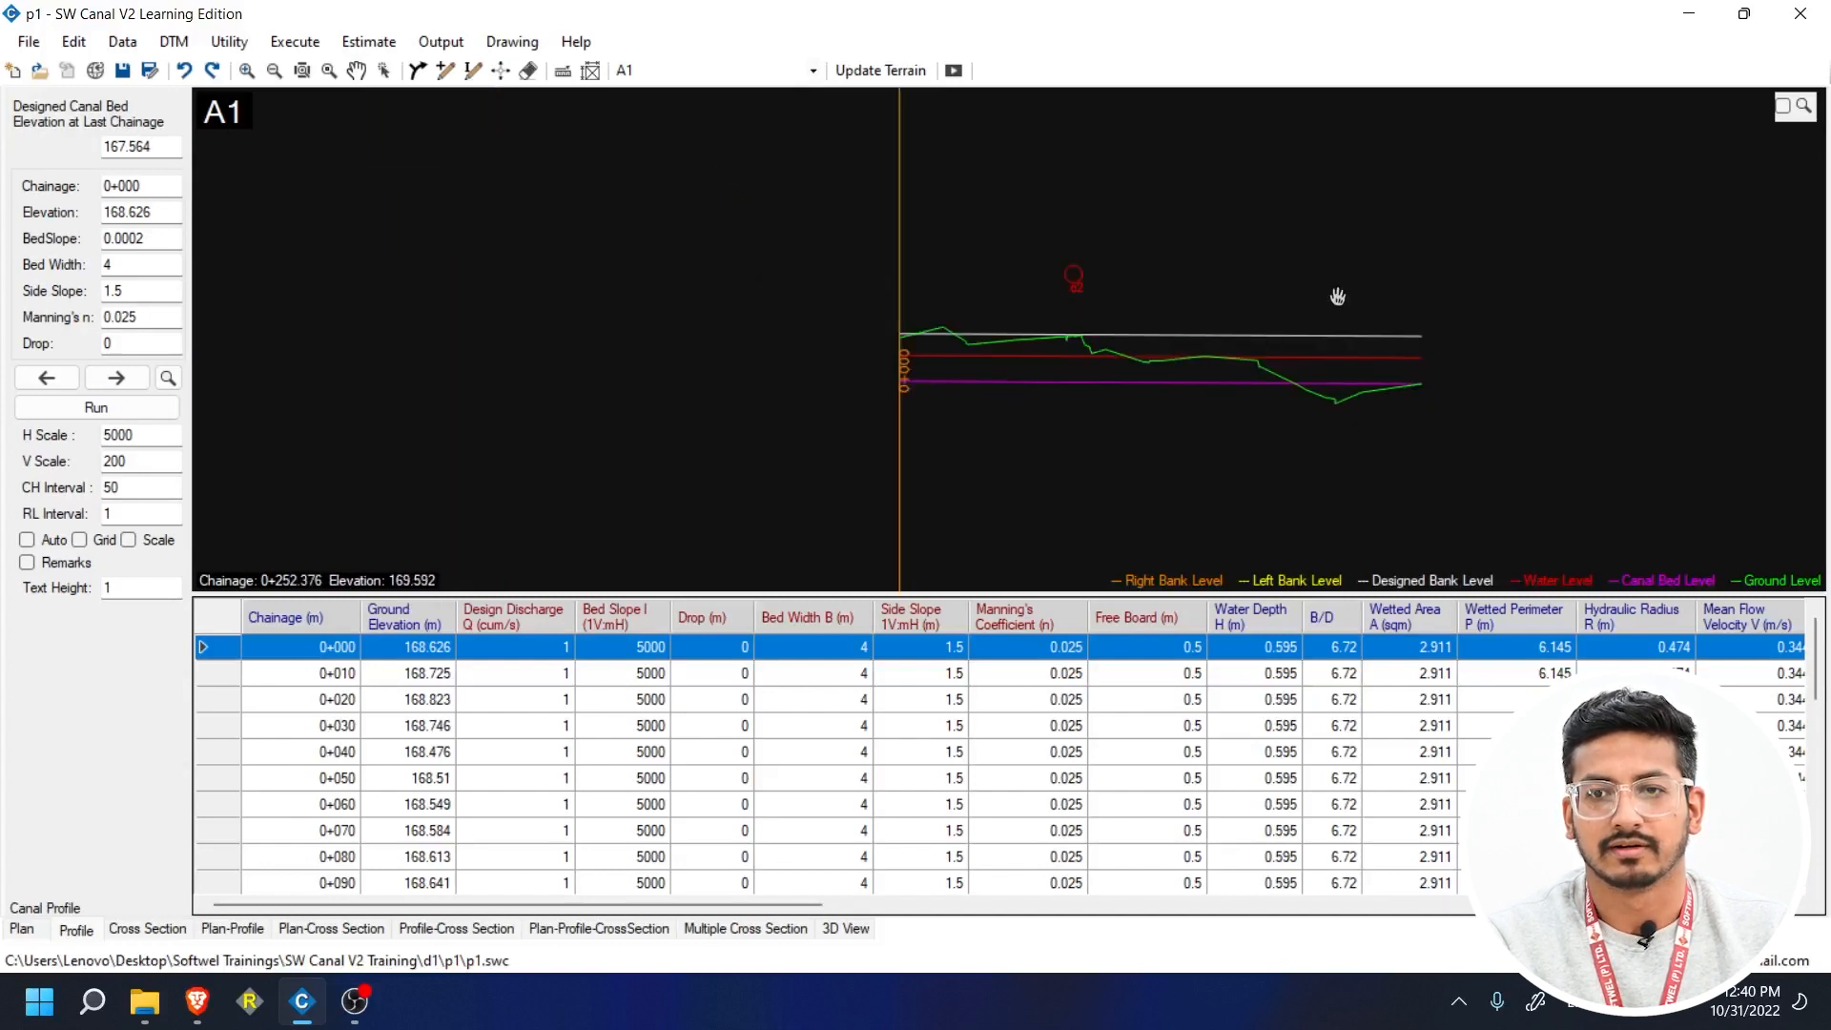
{"action": "scroll", "coordinate": [1338, 296], "scroll_direction": "up", "scroll_amount": 1}
- Set the designed canal bed elevation at the last chainage to 167.2, run the design and check the resulting profile
{"action": "left_click_drag", "start_coordinate": [129, 146], "coordinate": [191, 149]}
{"action": "type", "text": "2"}
{"action": "left_click", "coordinate": [132, 414]}
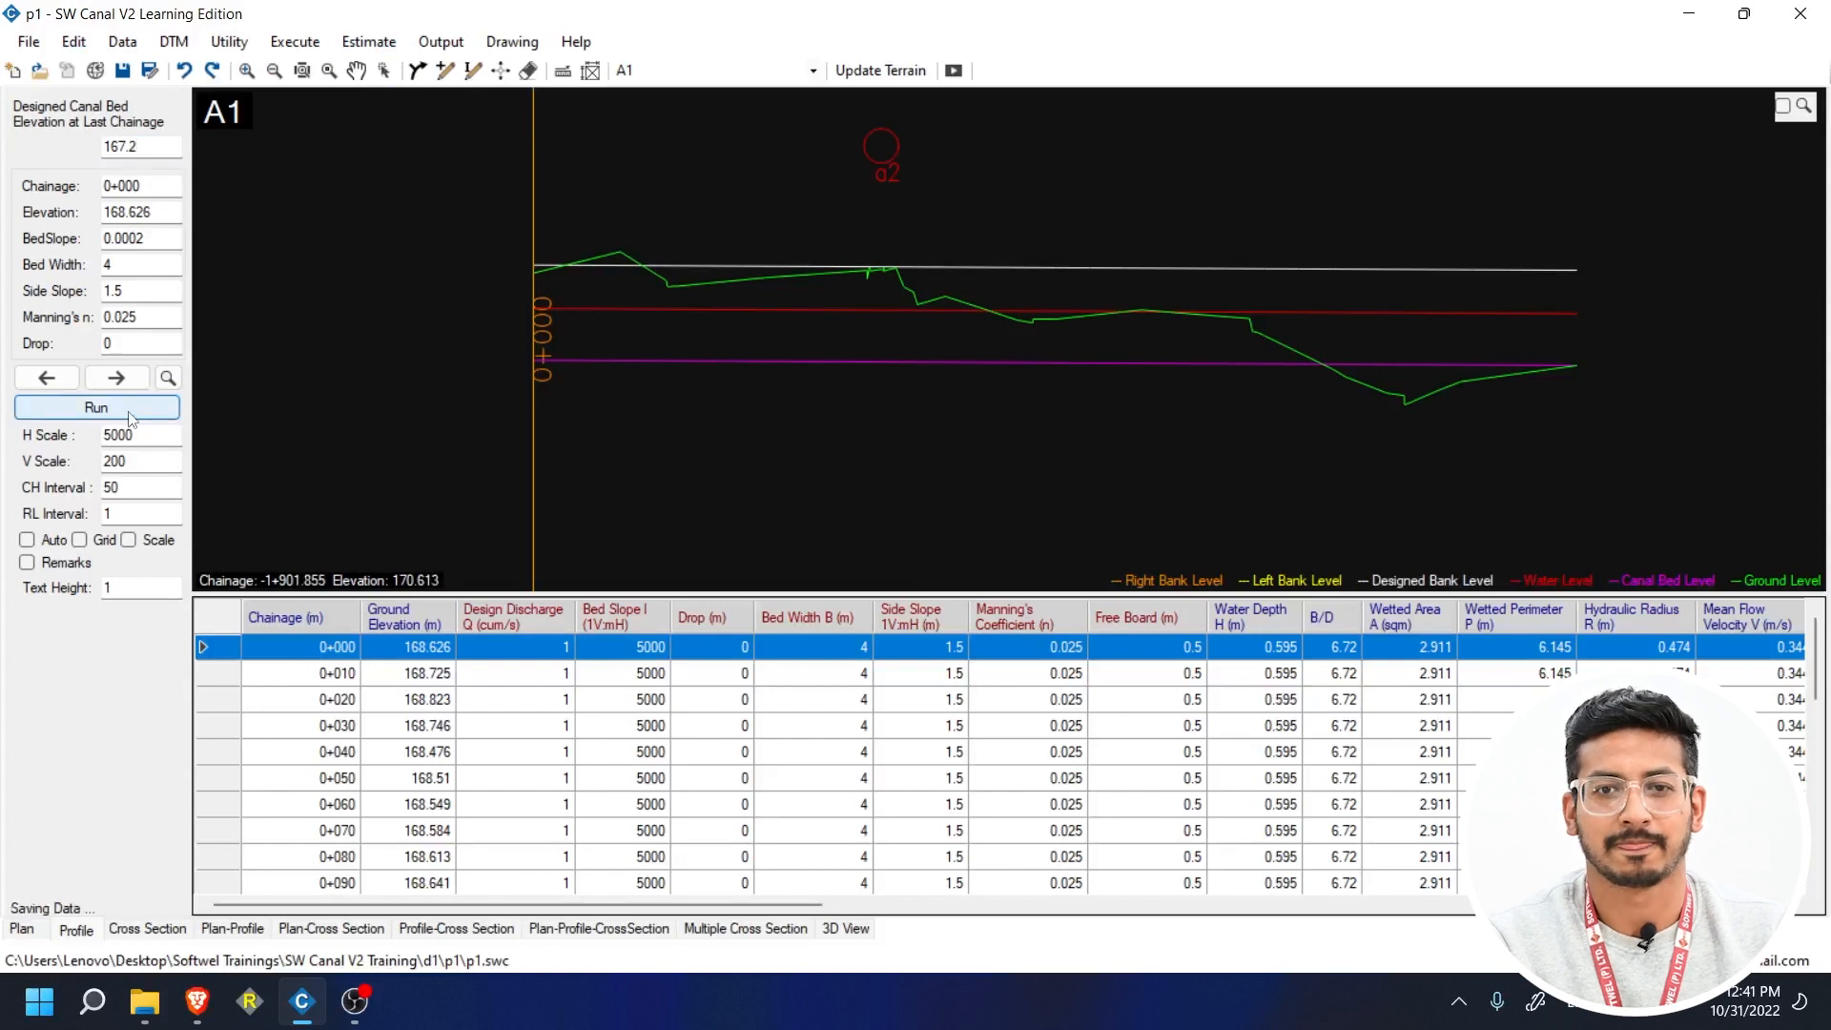
{"action": "left_click", "coordinate": [1441, 344]}
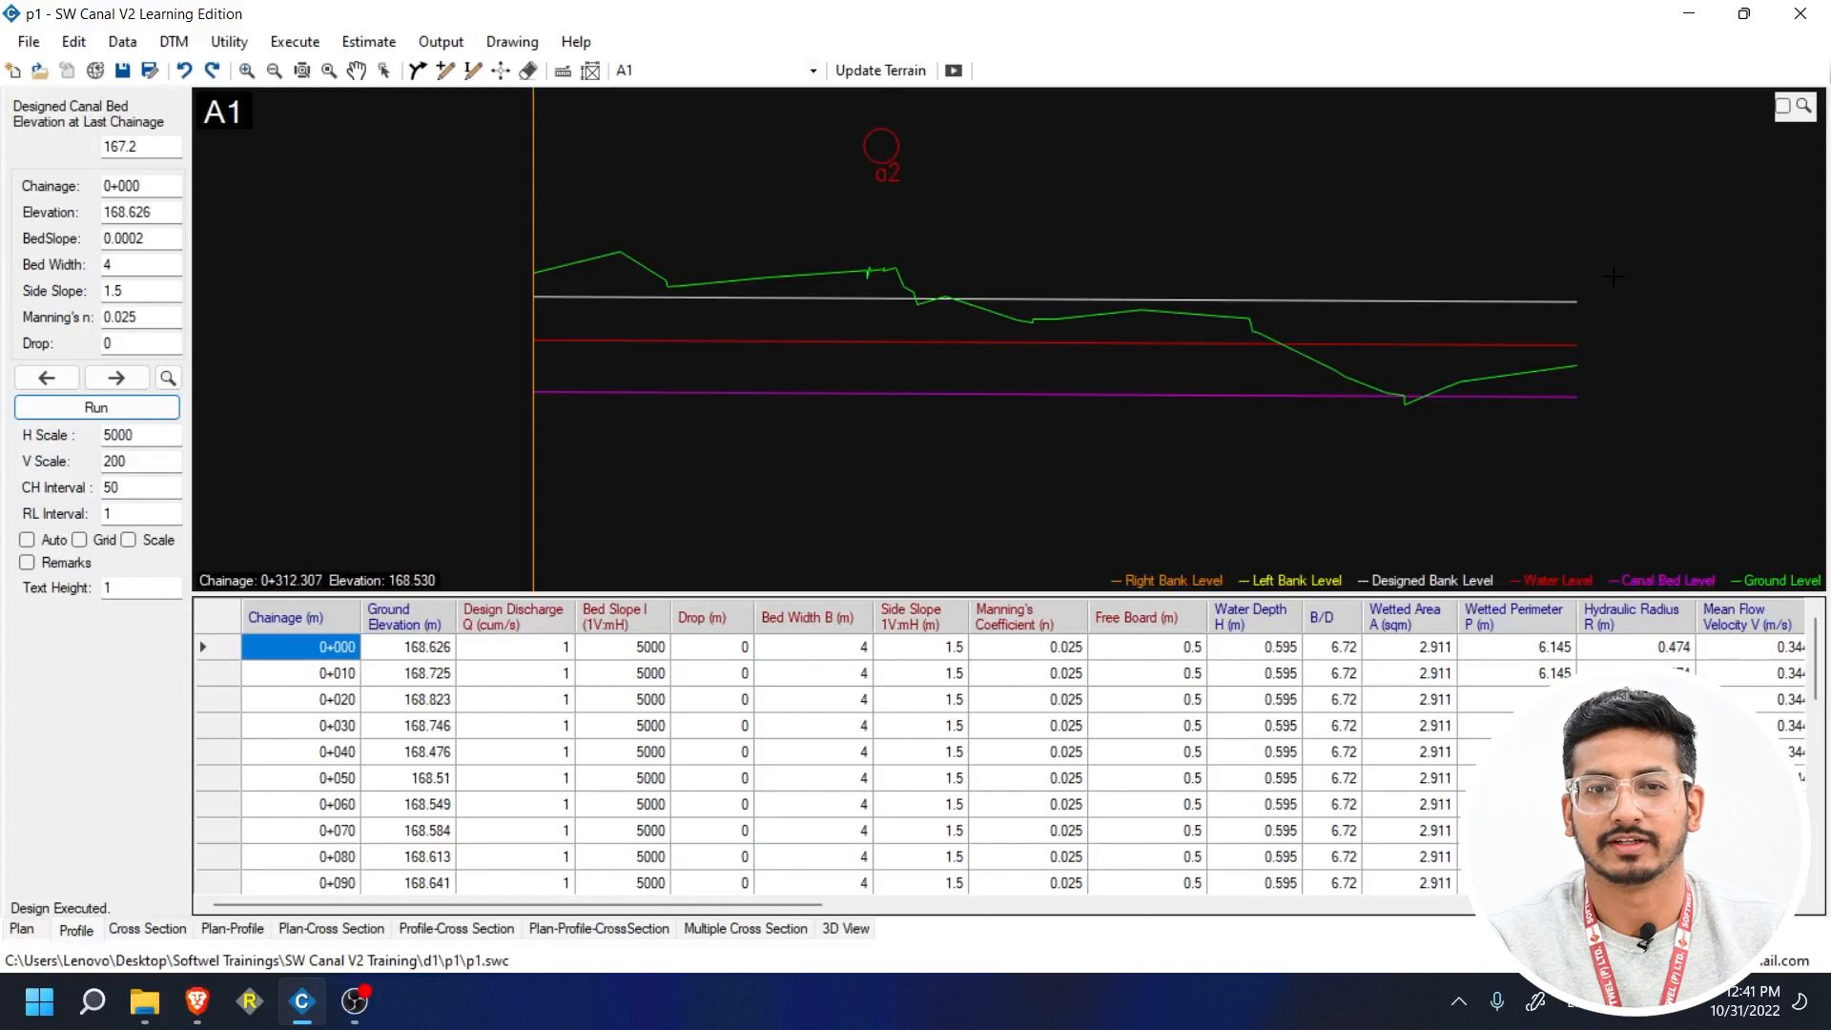
{"action": "scroll", "coordinate": [1570, 355], "scroll_direction": "up", "scroll_amount": 2}
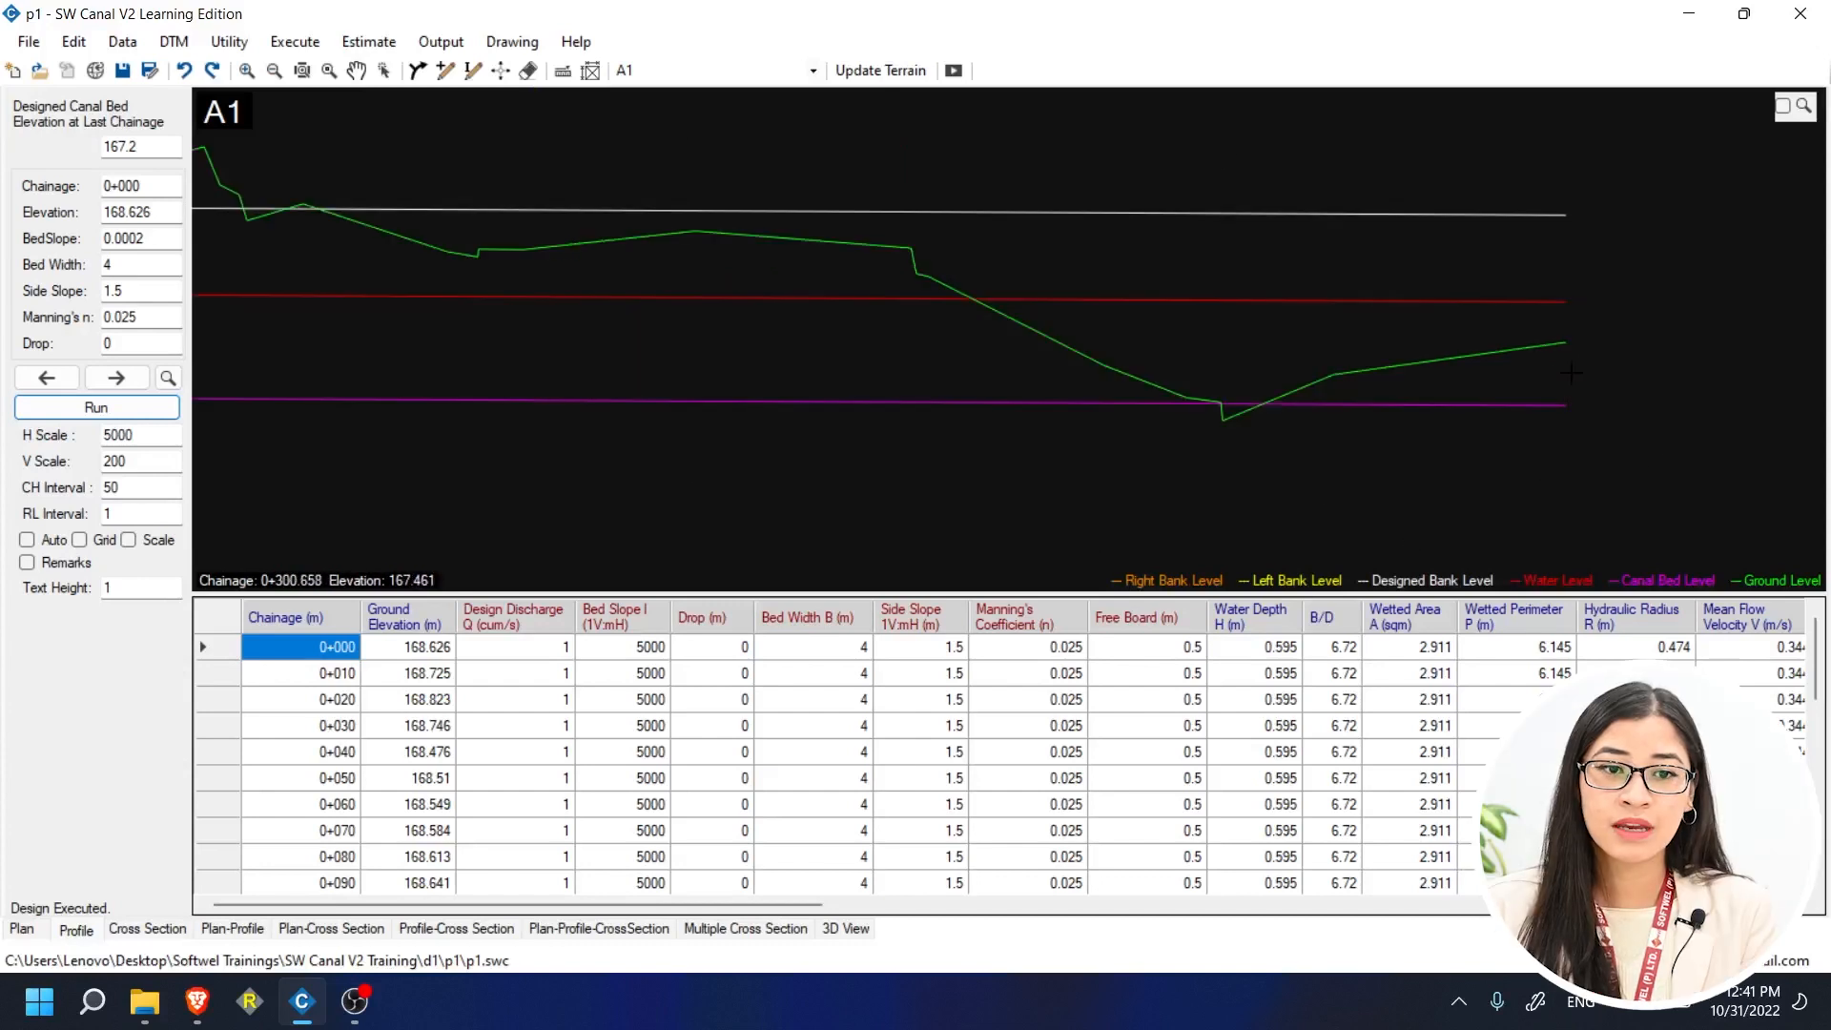
{"action": "scroll", "coordinate": [1549, 364], "scroll_direction": "down", "scroll_amount": 2}
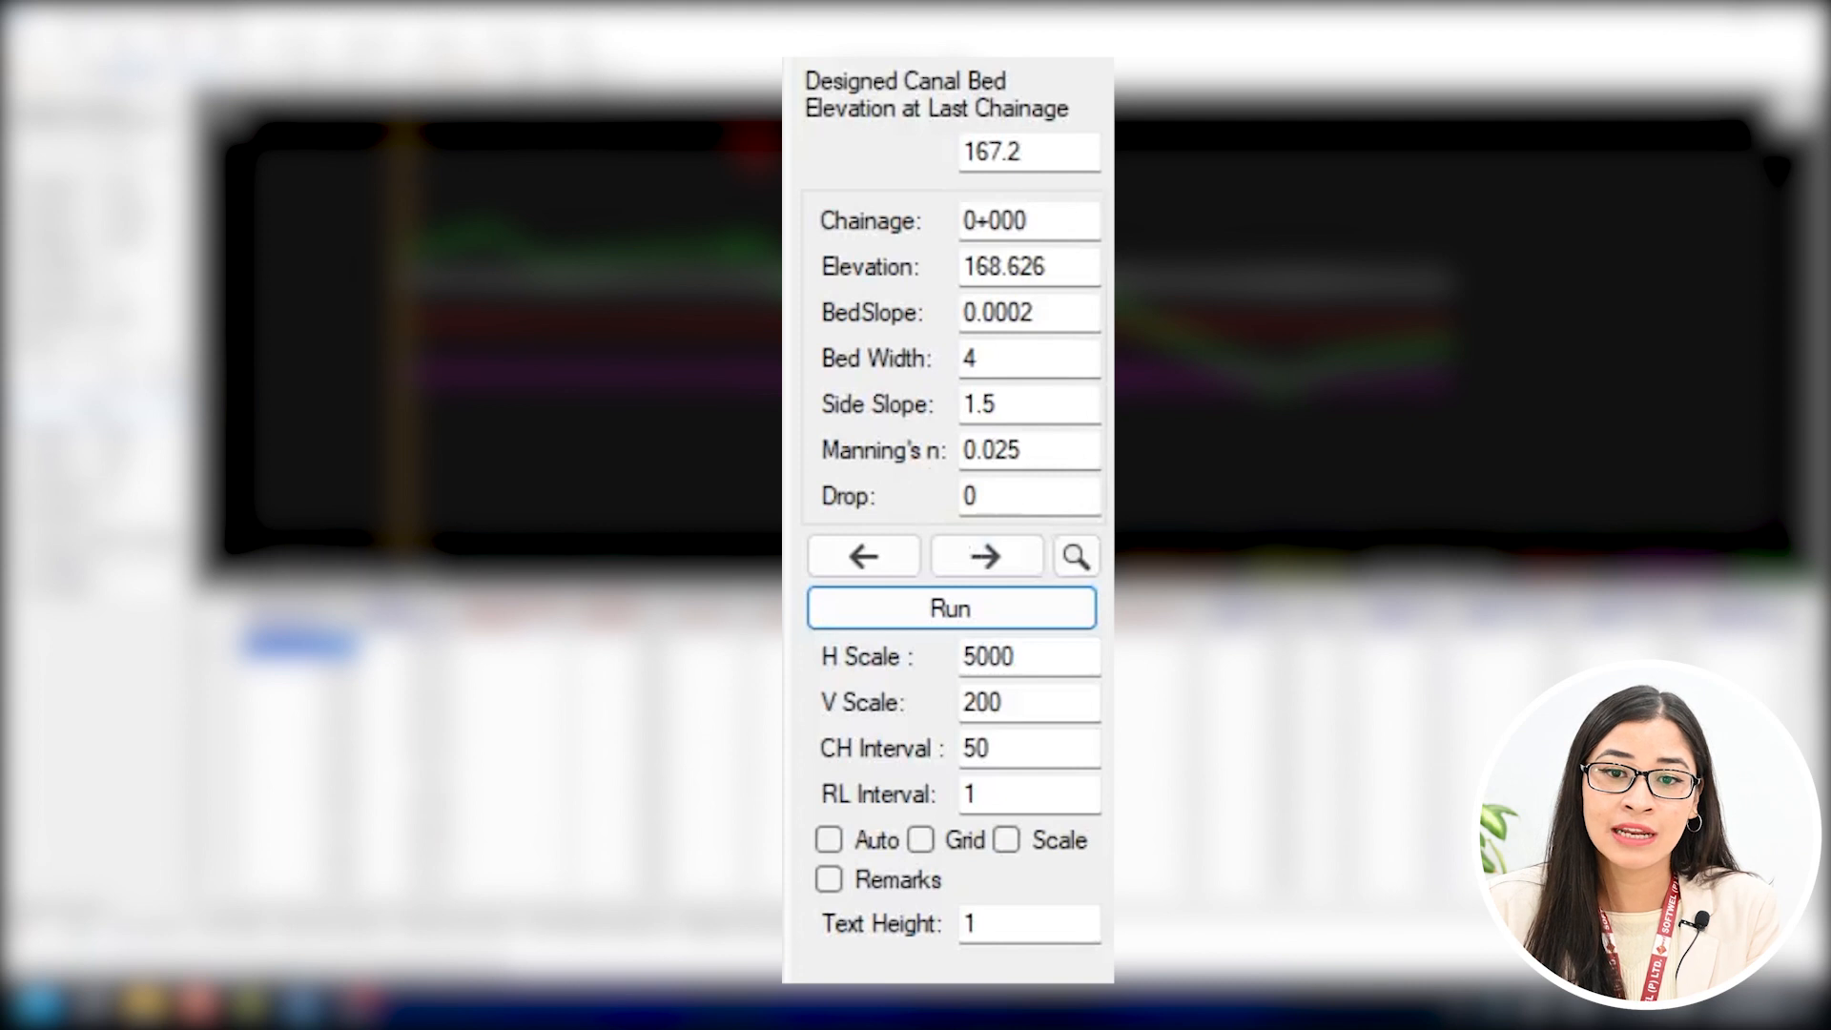
- View the design data at different chainages picked directly on the profile, ending at 0+000
{"action": "left_click", "coordinate": [545, 333]}
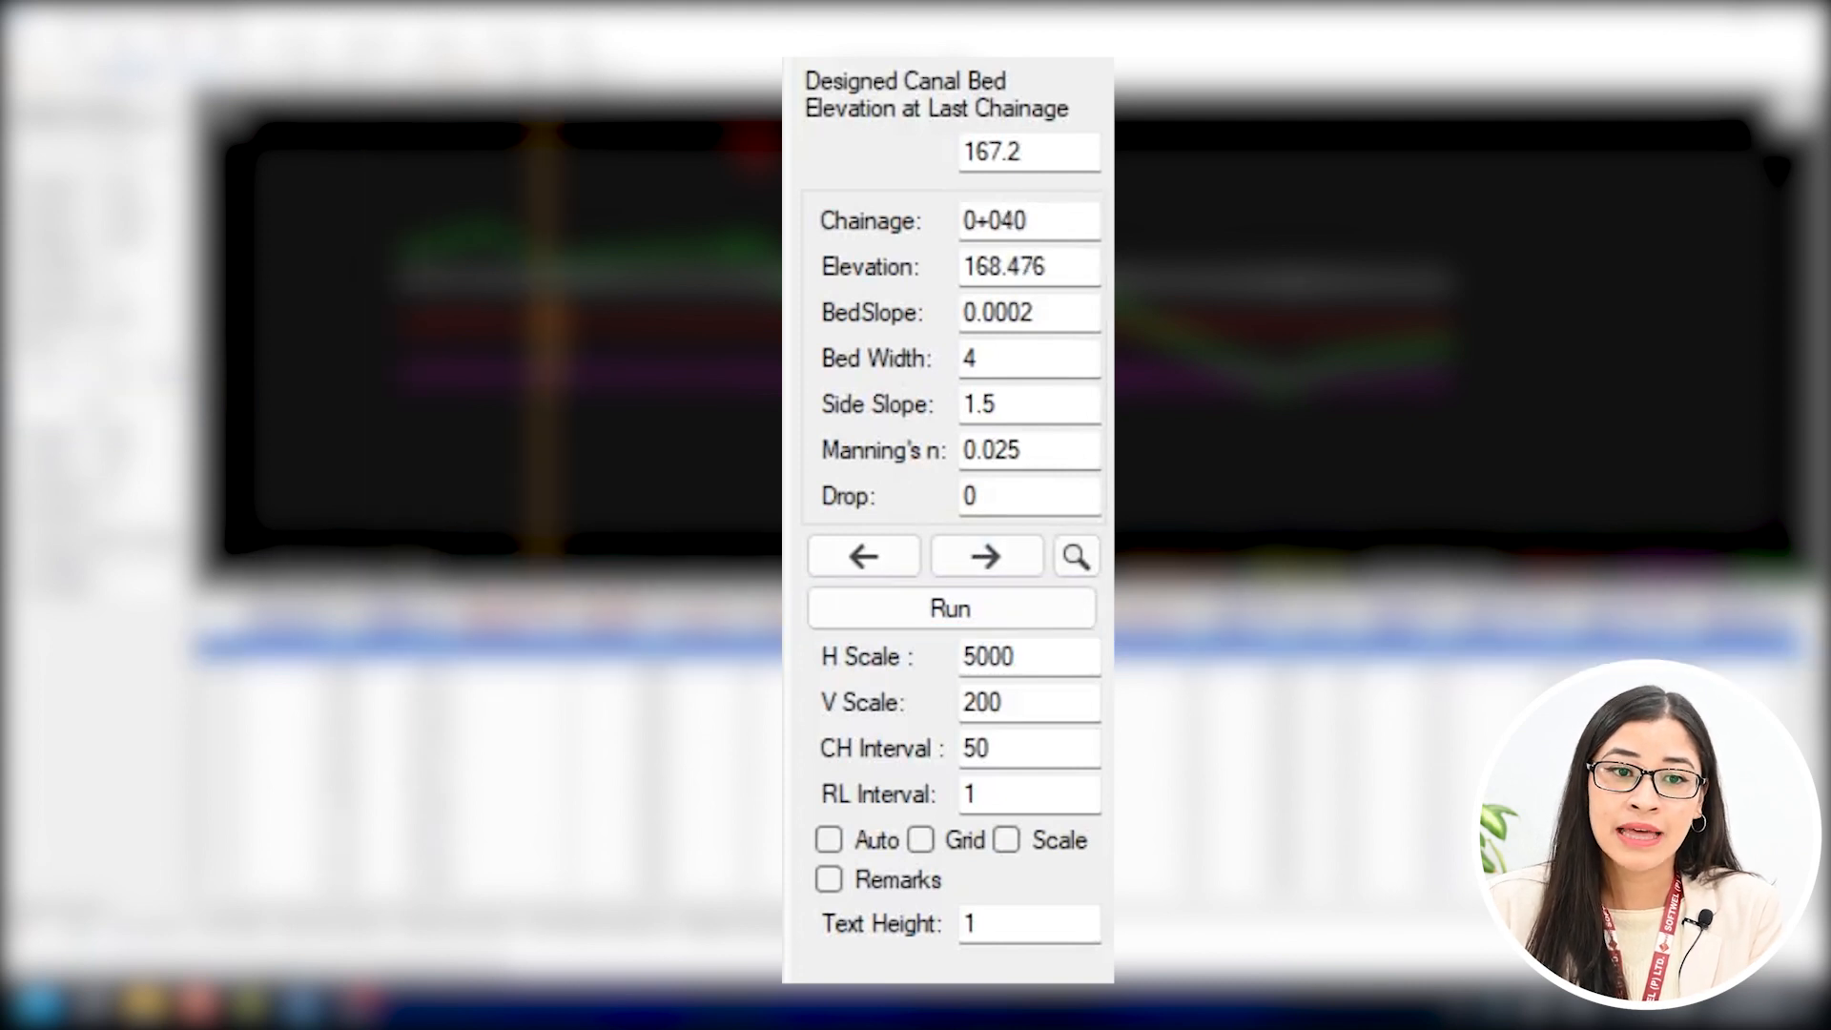
{"action": "left_click", "coordinate": [842, 334]}
{"action": "left_click", "coordinate": [405, 333]}
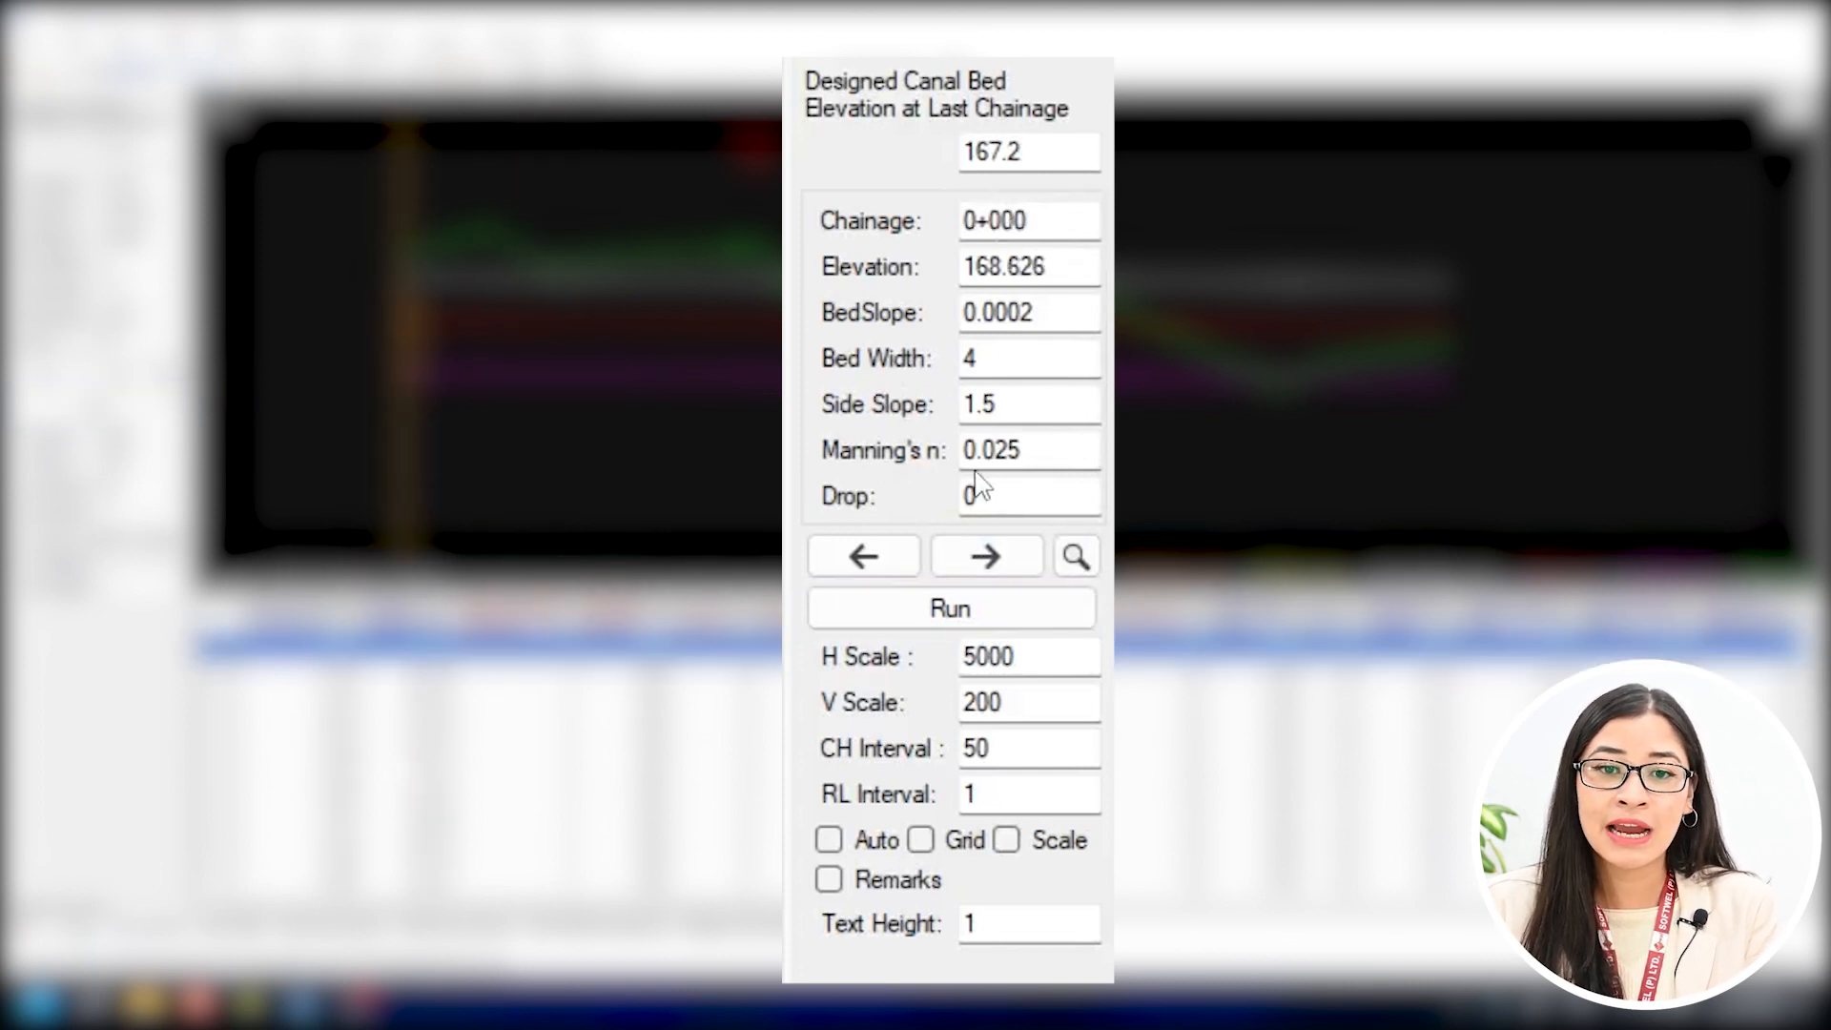
- Step forward and backward through the chainages, stop at 0+040 and zoom the profile to that display's full extent
{"action": "left_click", "coordinate": [977, 570]}
{"action": "left_click", "coordinate": [1011, 562]}
{"action": "left_click", "coordinate": [911, 561]}
{"action": "left_click", "coordinate": [887, 565]}
{"action": "left_click", "coordinate": [885, 562]}
{"action": "left_click", "coordinate": [882, 561]}
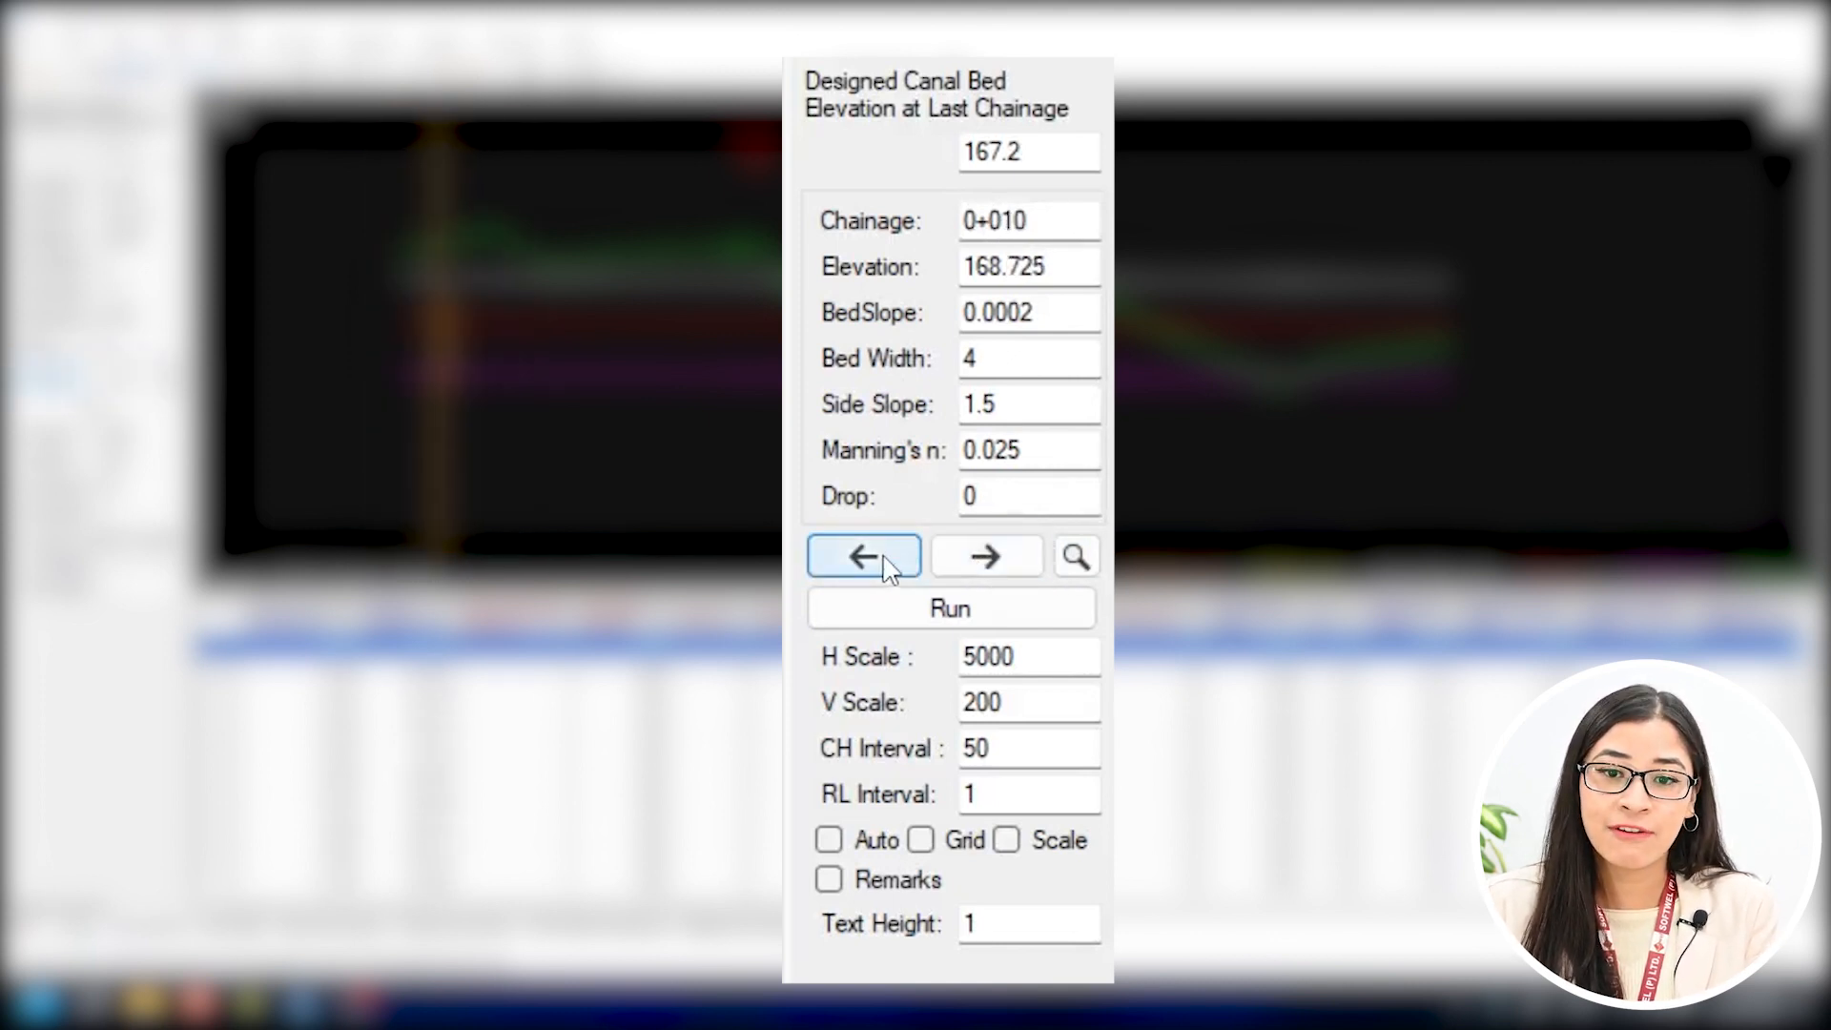
{"action": "left_click", "coordinate": [879, 561]}
{"action": "left_click", "coordinate": [1020, 566]}
{"action": "left_click", "coordinate": [1022, 564]}
{"action": "left_click", "coordinate": [1022, 565]}
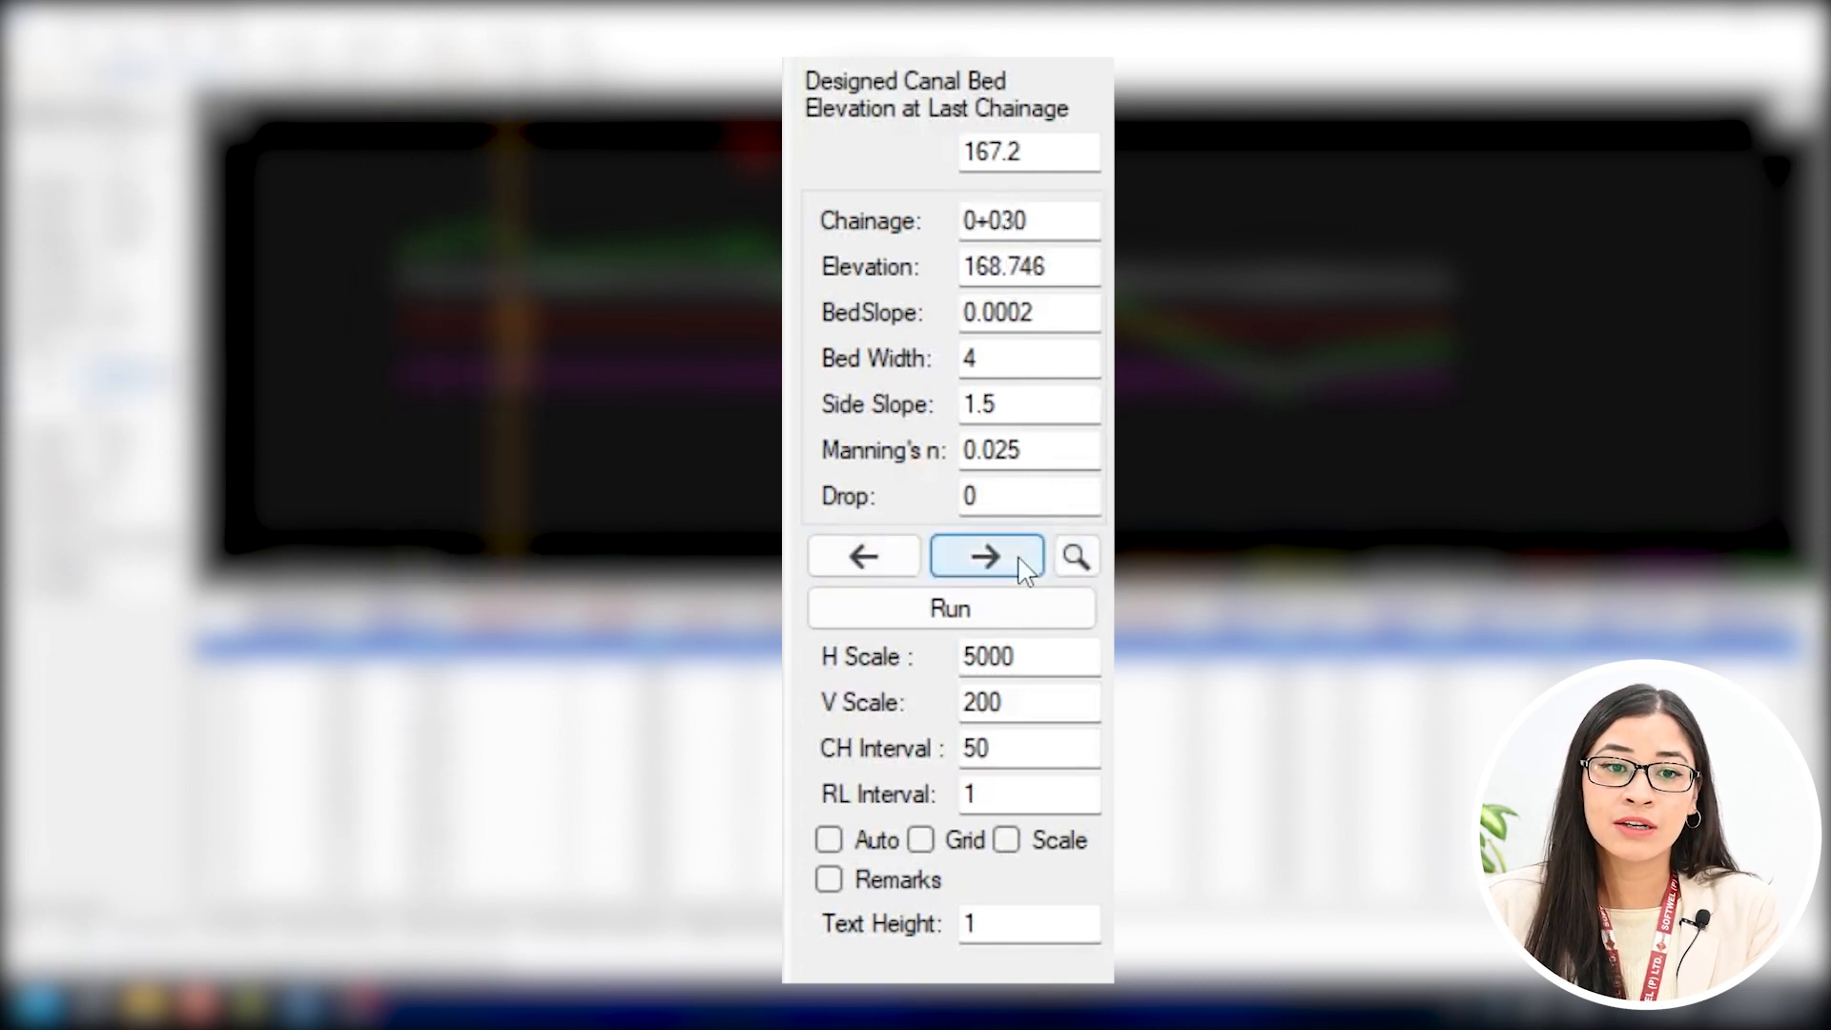
{"action": "left_click", "coordinate": [1023, 563]}
{"action": "left_click", "coordinate": [1075, 558]}
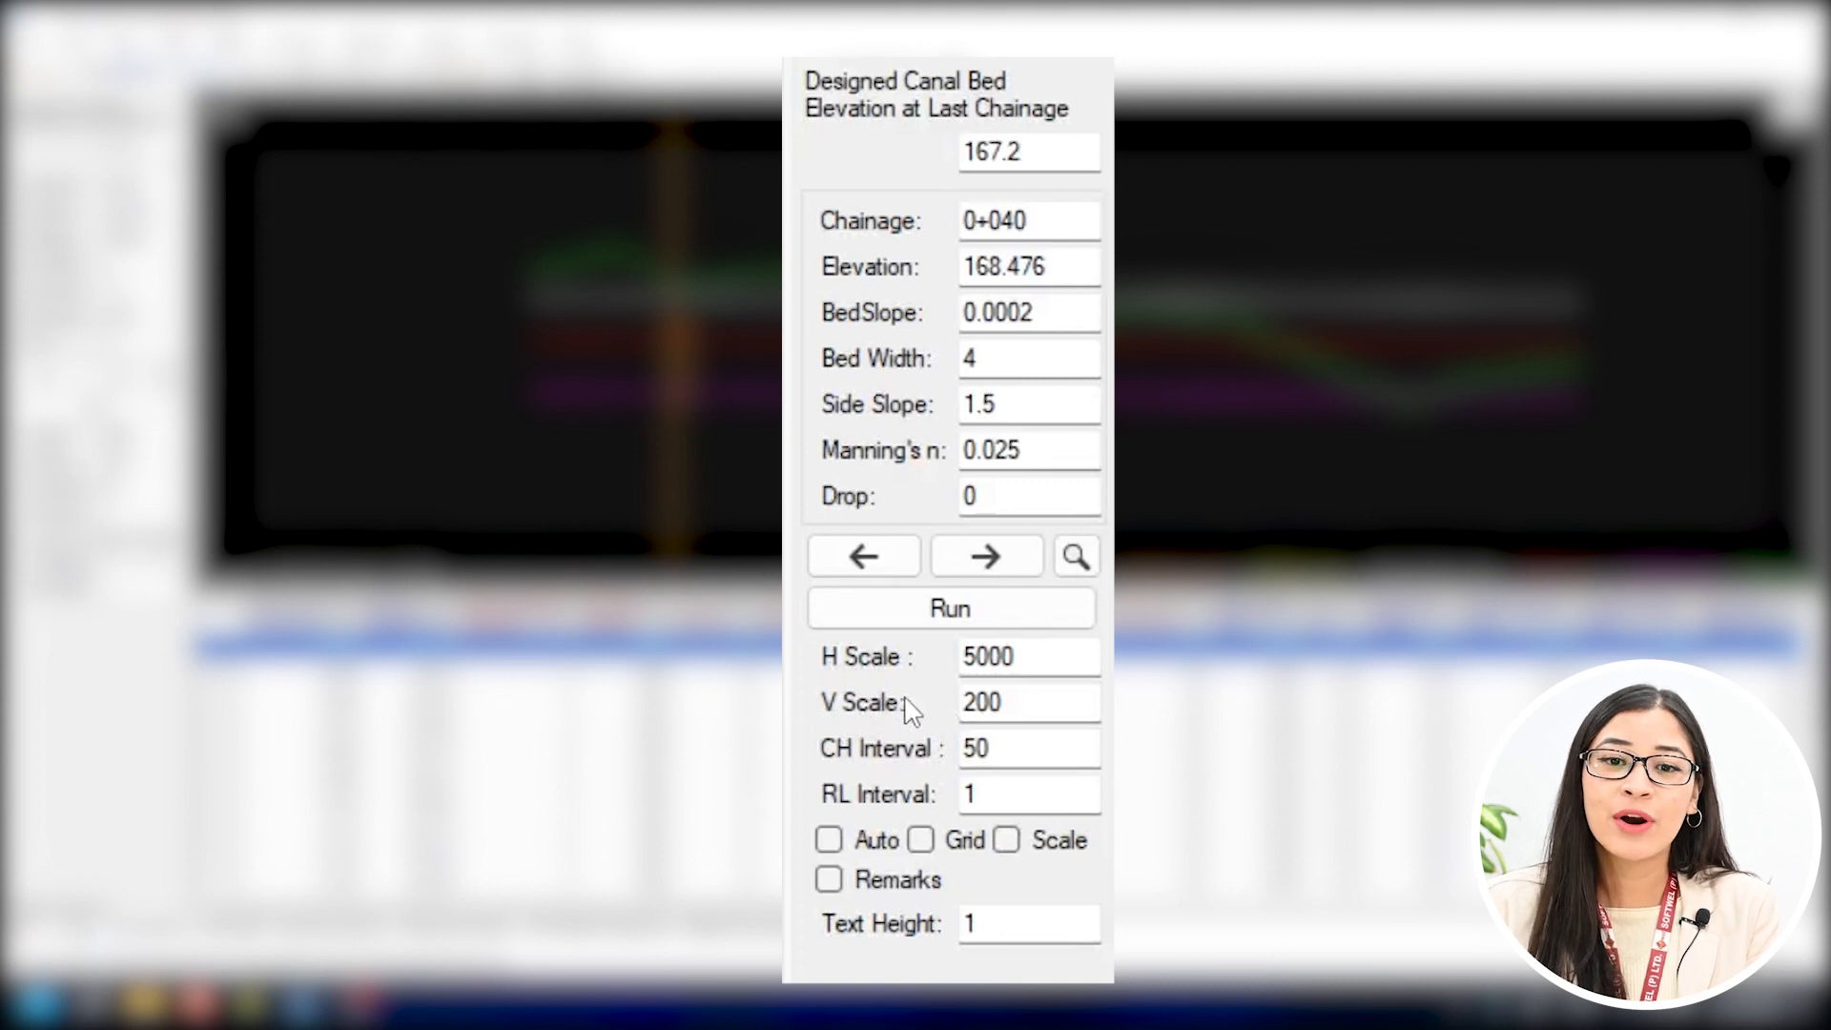
- Set the profile's horizontal scale to 2000
{"action": "left_click_drag", "start_coordinate": [1046, 657], "coordinate": [967, 651]}
{"action": "left_click_drag", "start_coordinate": [1075, 667], "coordinate": [979, 641]}
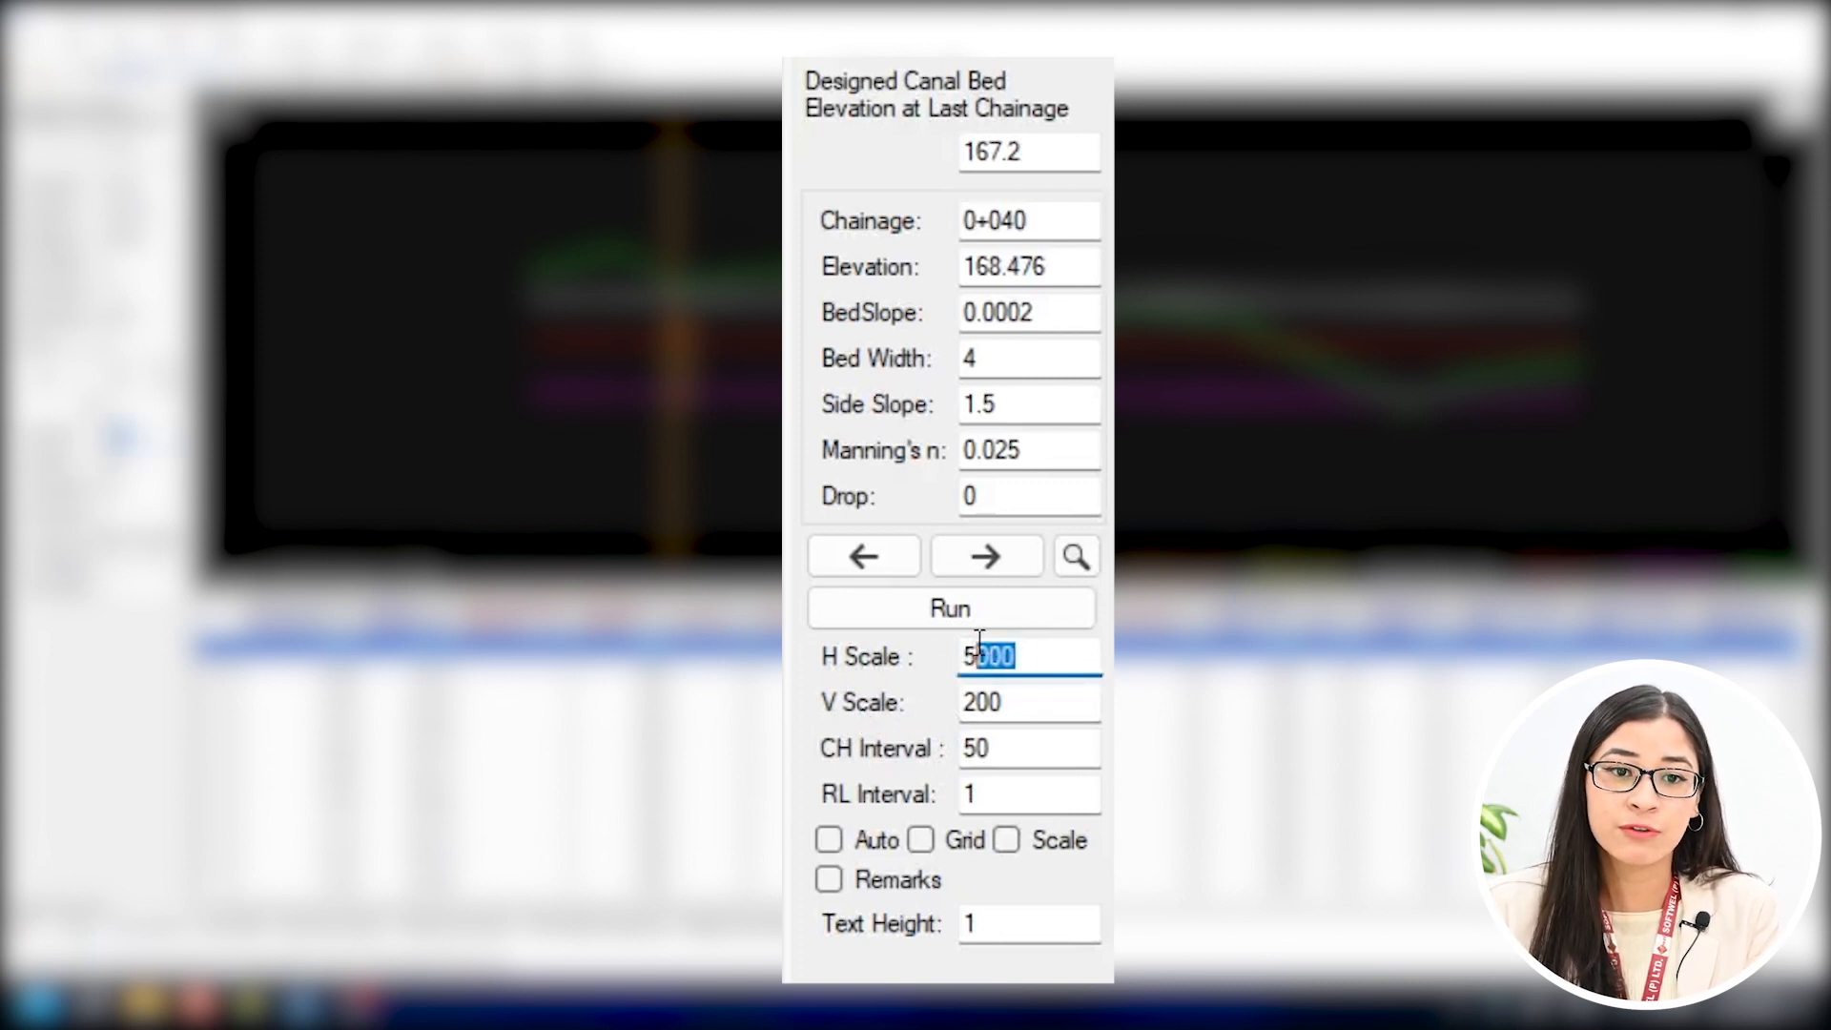
{"action": "double_click", "coordinate": [1035, 697]}
{"action": "left_click", "coordinate": [1034, 699]}
{"action": "left_click_drag", "start_coordinate": [1034, 699], "coordinate": [896, 661]}
{"action": "left_click", "coordinate": [1036, 663]}
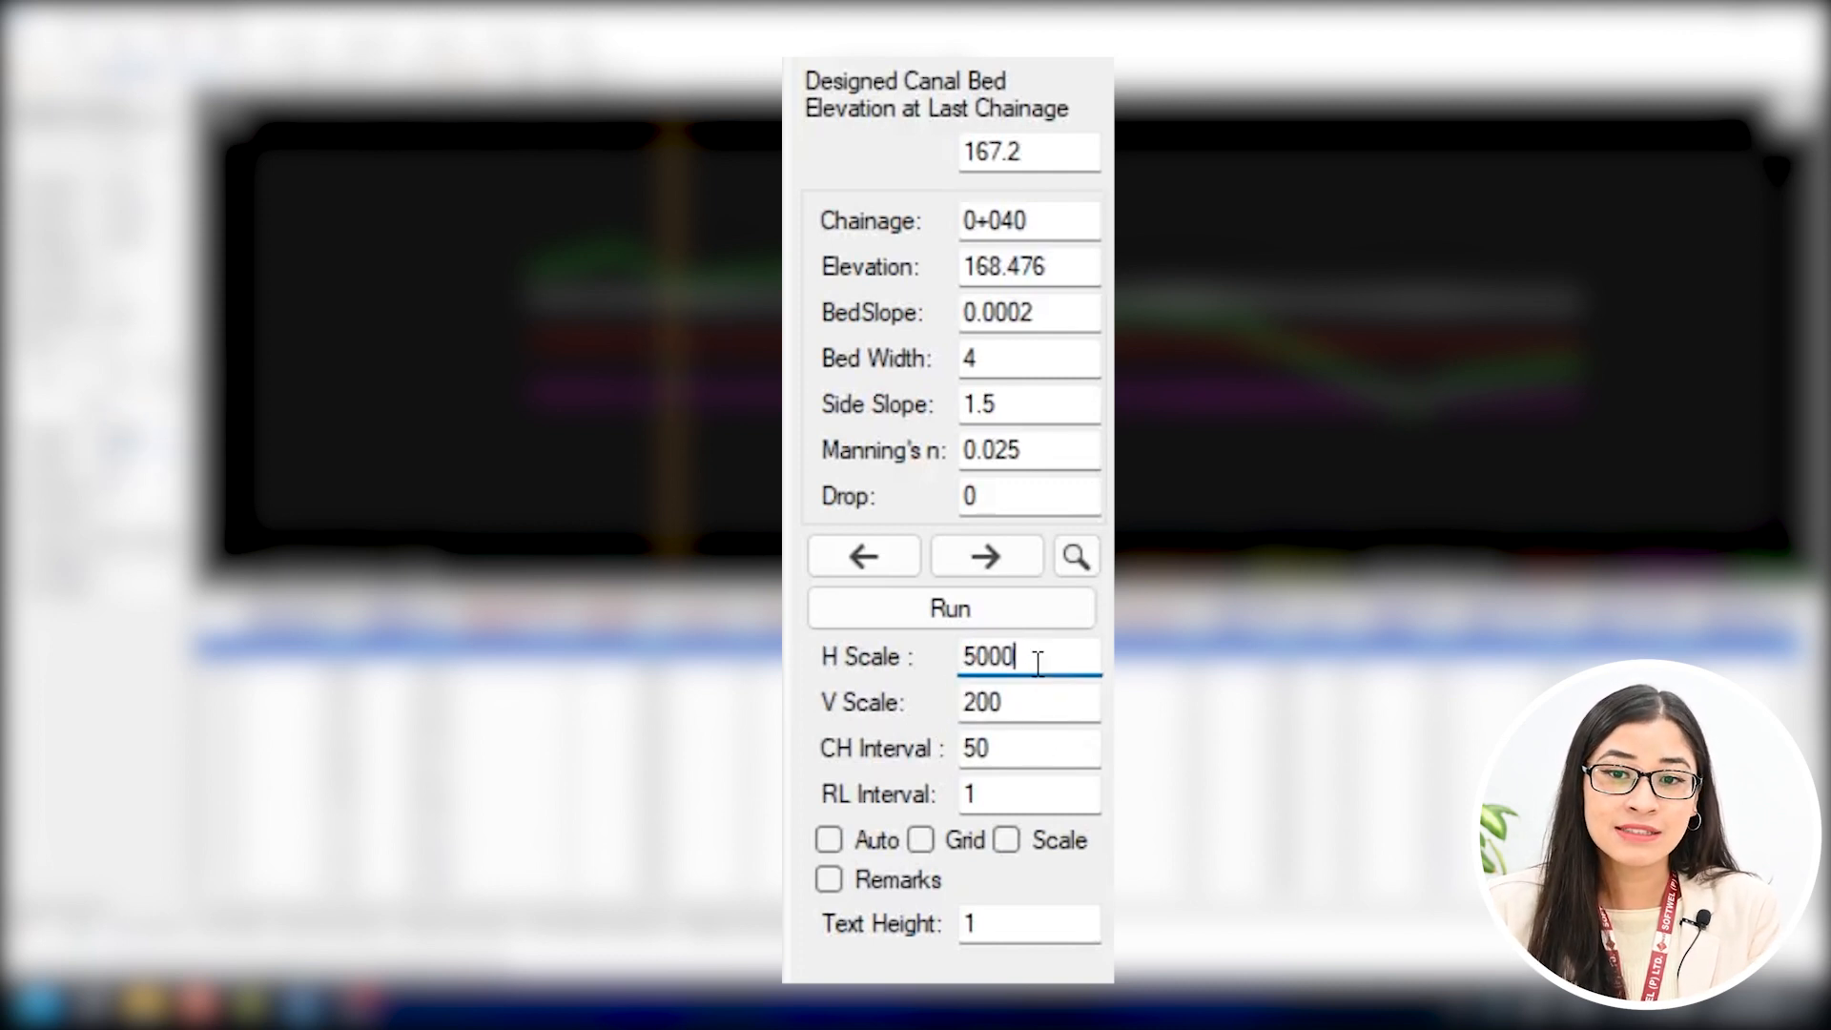
{"action": "left_click_drag", "start_coordinate": [1020, 658], "coordinate": [966, 660]}
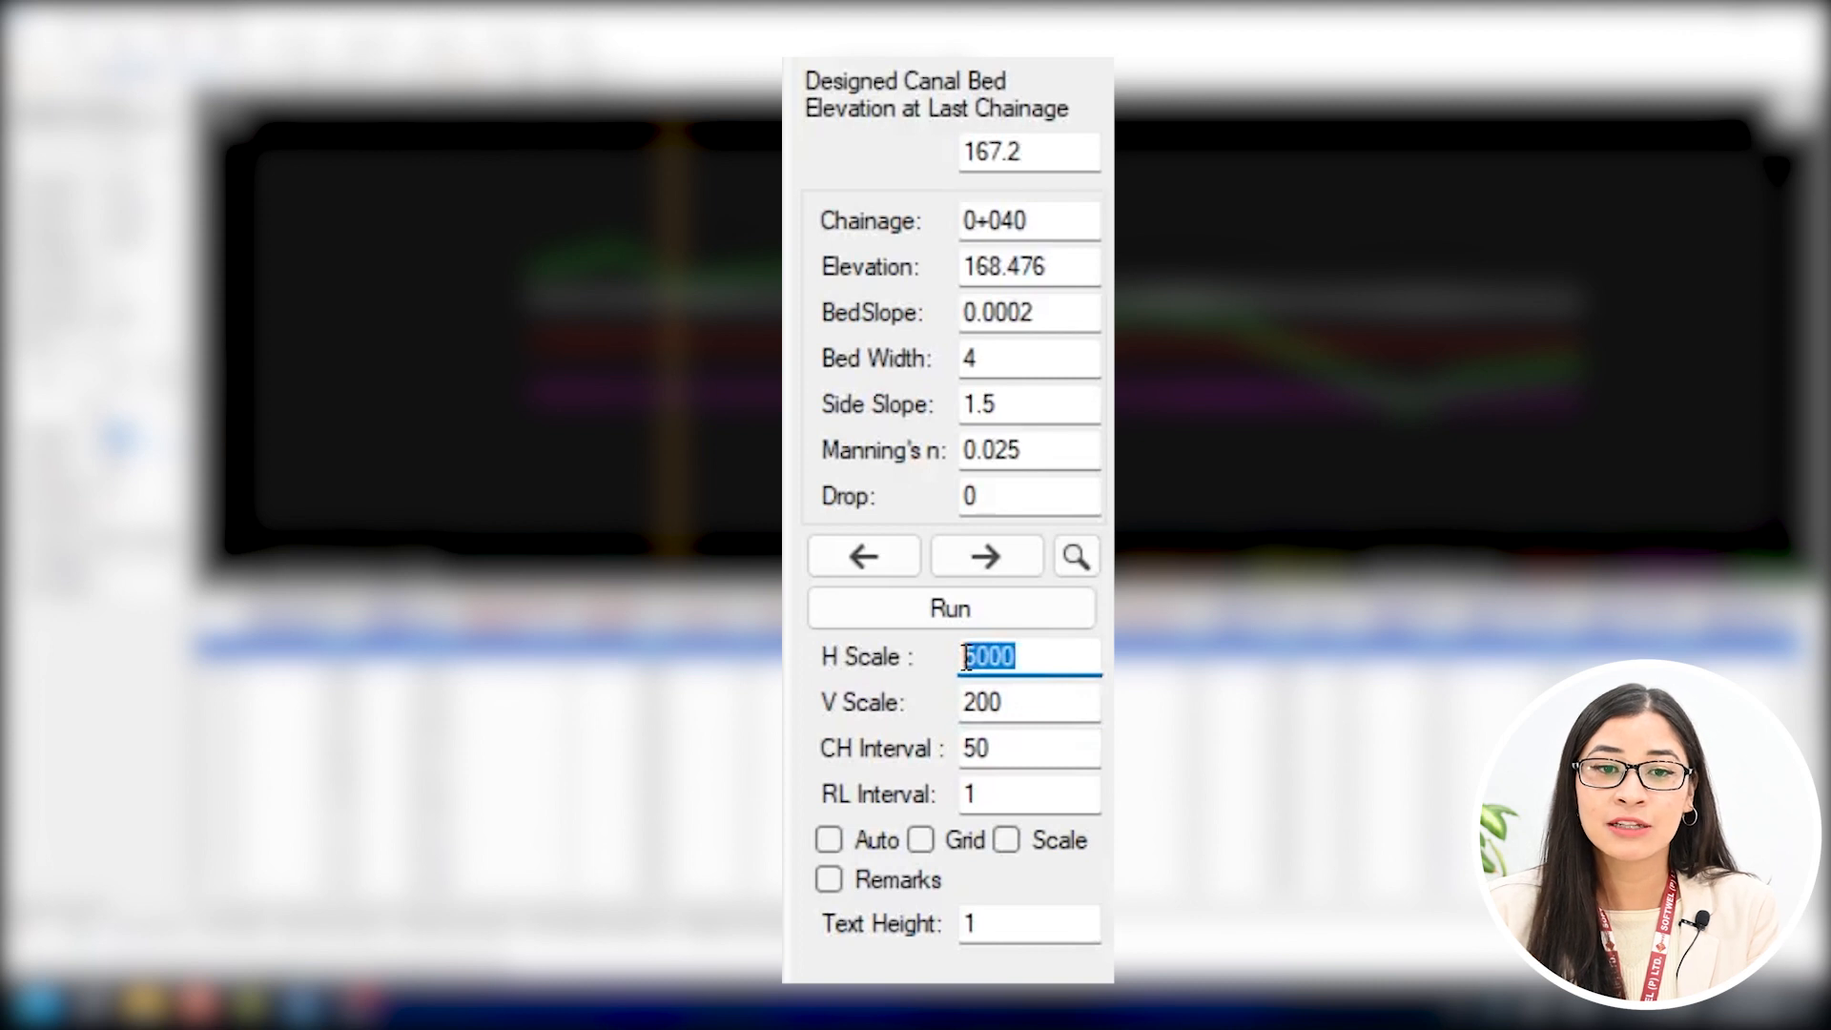
{"action": "type", "text": "2"}
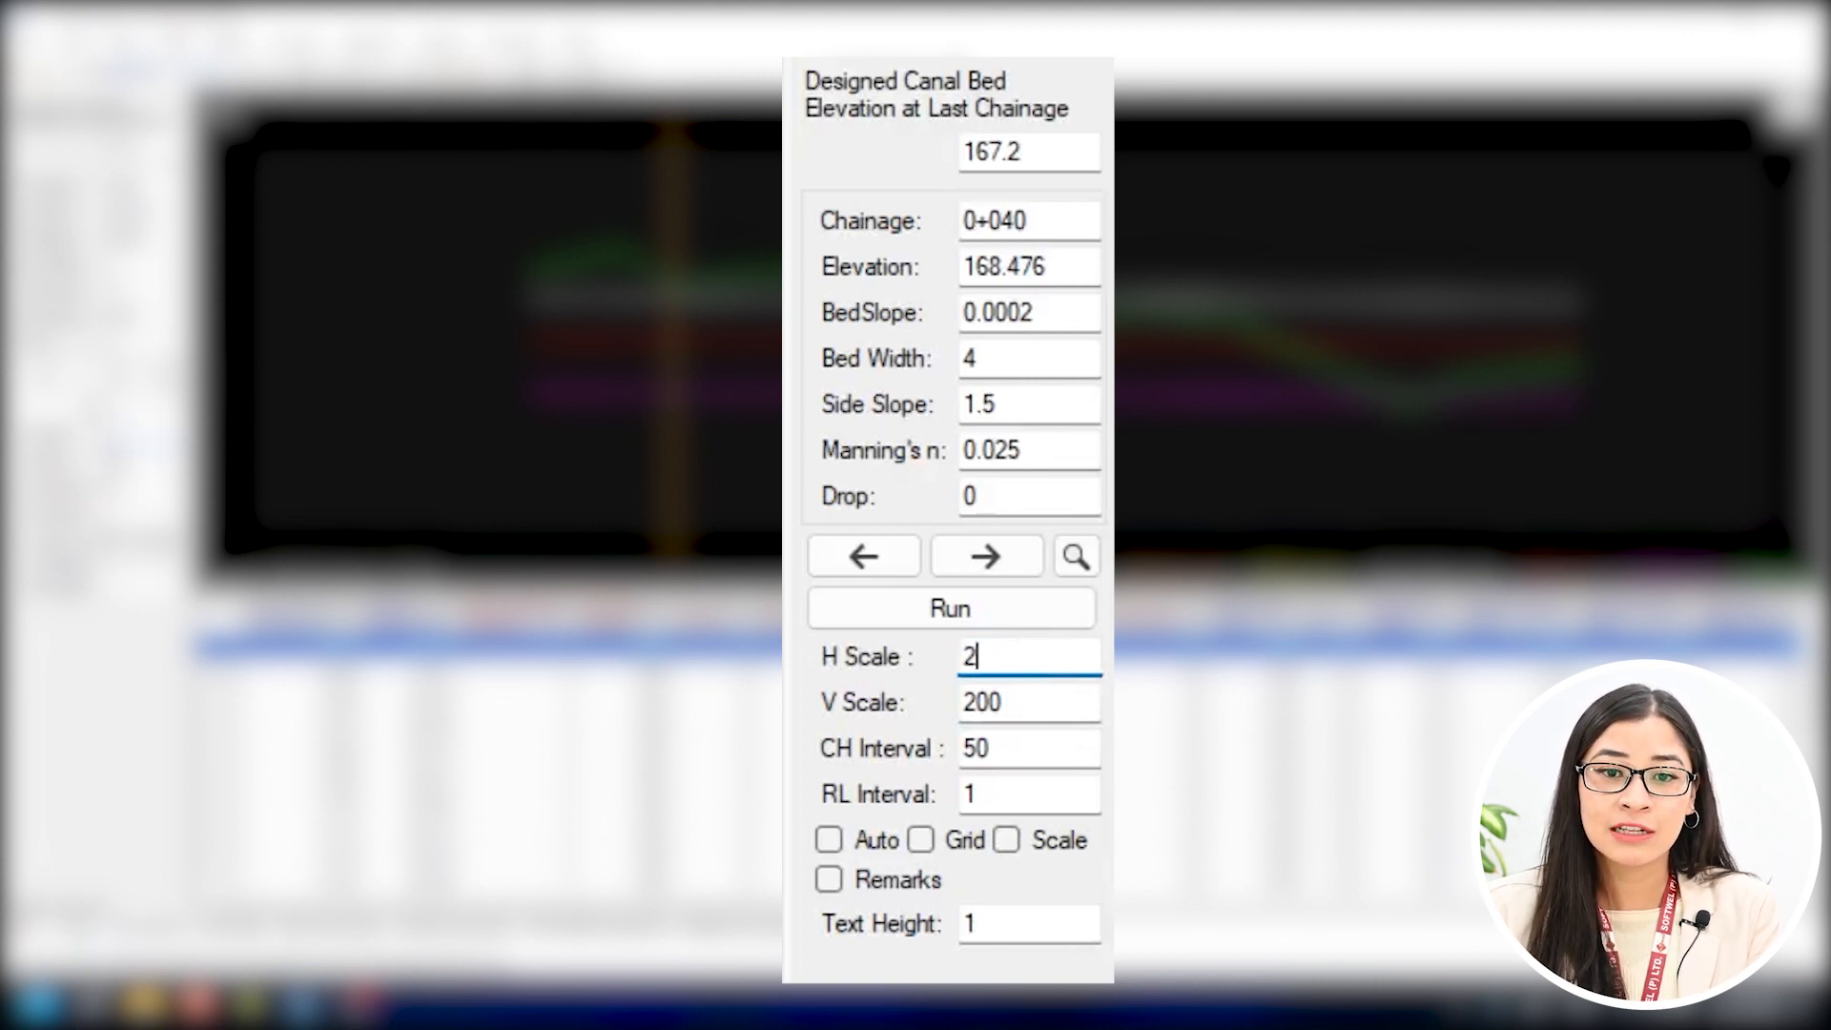
{"action": "type", "text": "000"}
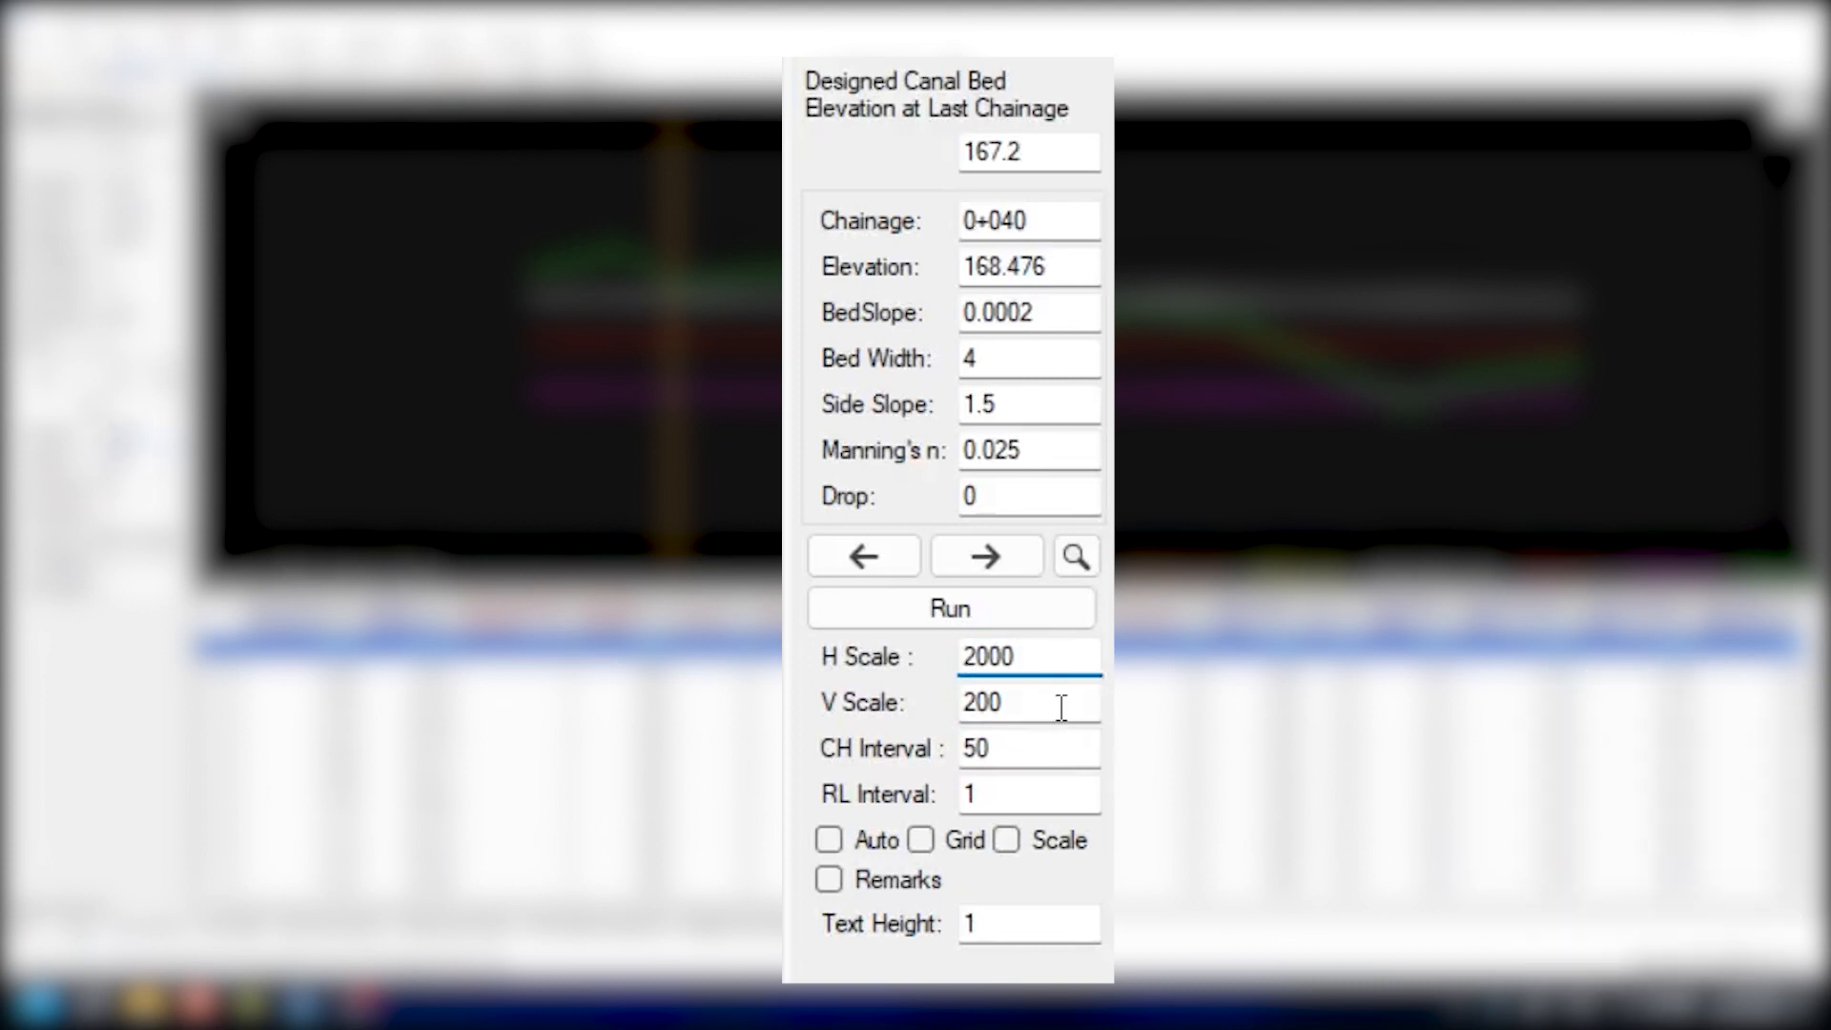
- Set the profile's vertical scale to 500
{"action": "left_click_drag", "start_coordinate": [1059, 706], "coordinate": [931, 748]}
{"action": "type", "text": "100"}
{"action": "key", "text": "BackSpace"}
{"action": "type", "text": "50"}
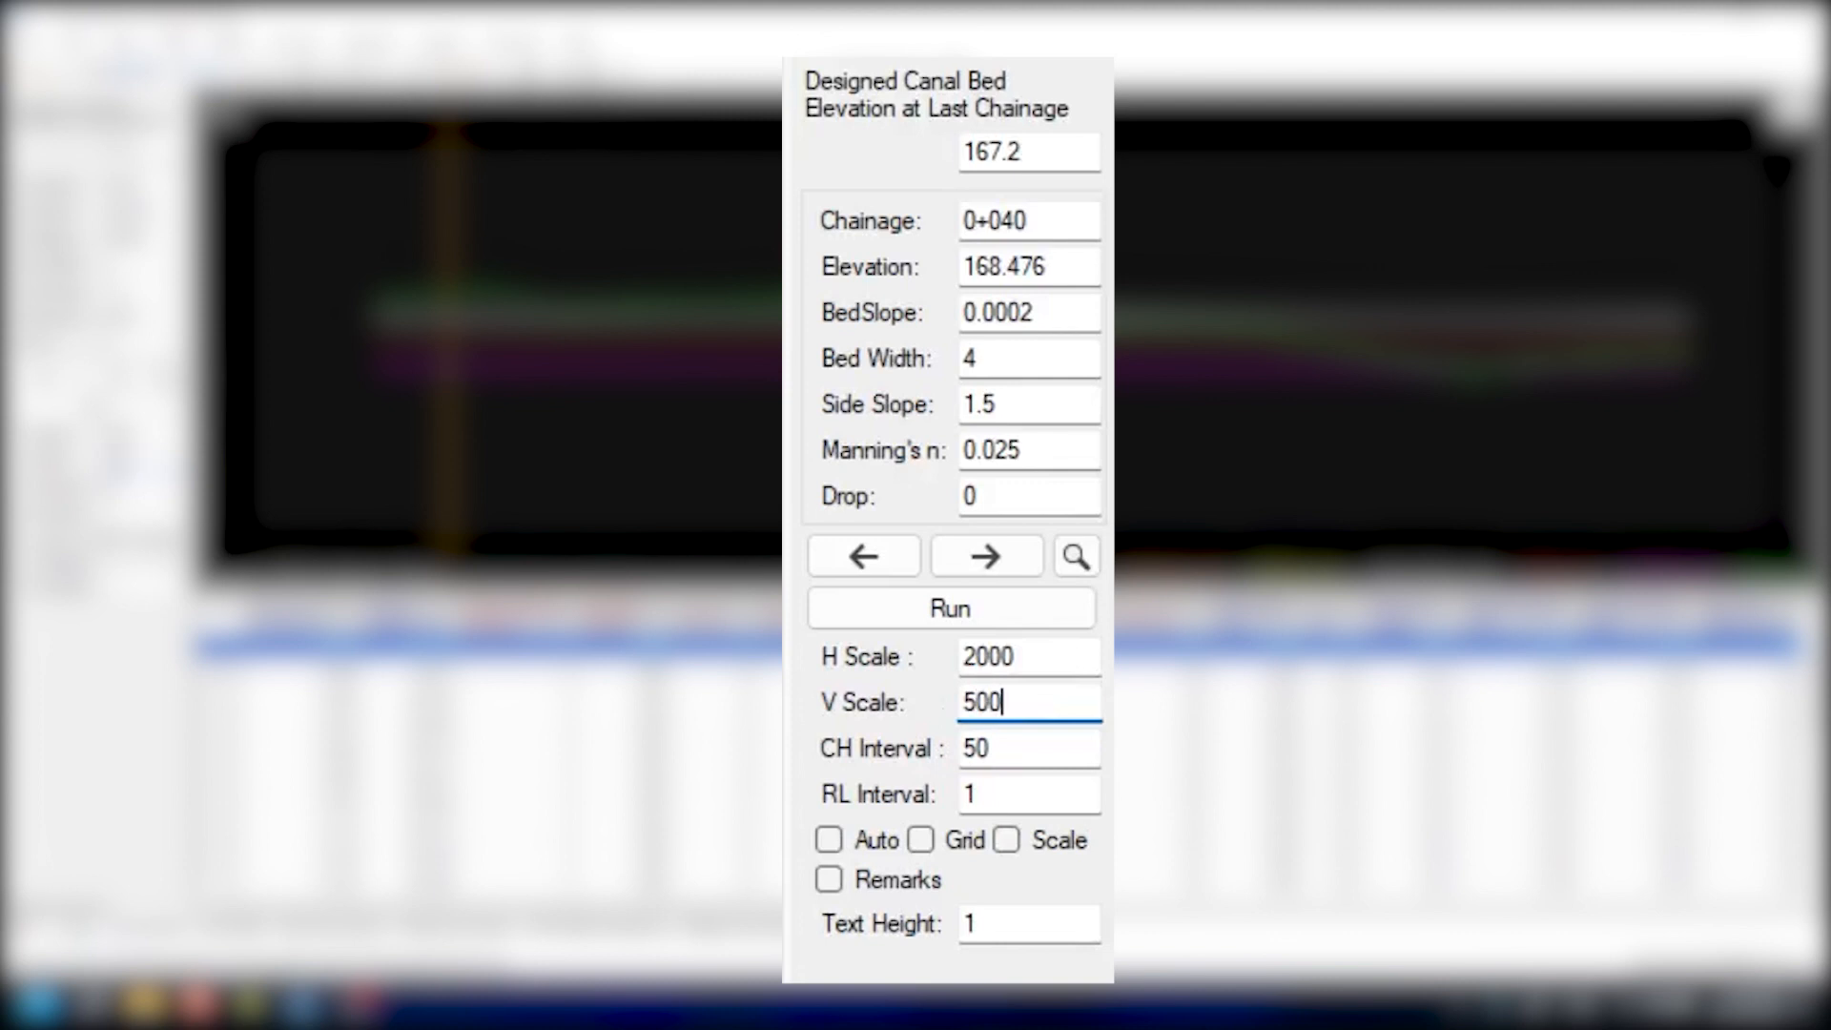
- Show the scale on the profile and set the chainage interval to 100
{"action": "left_click", "coordinate": [1011, 749]}
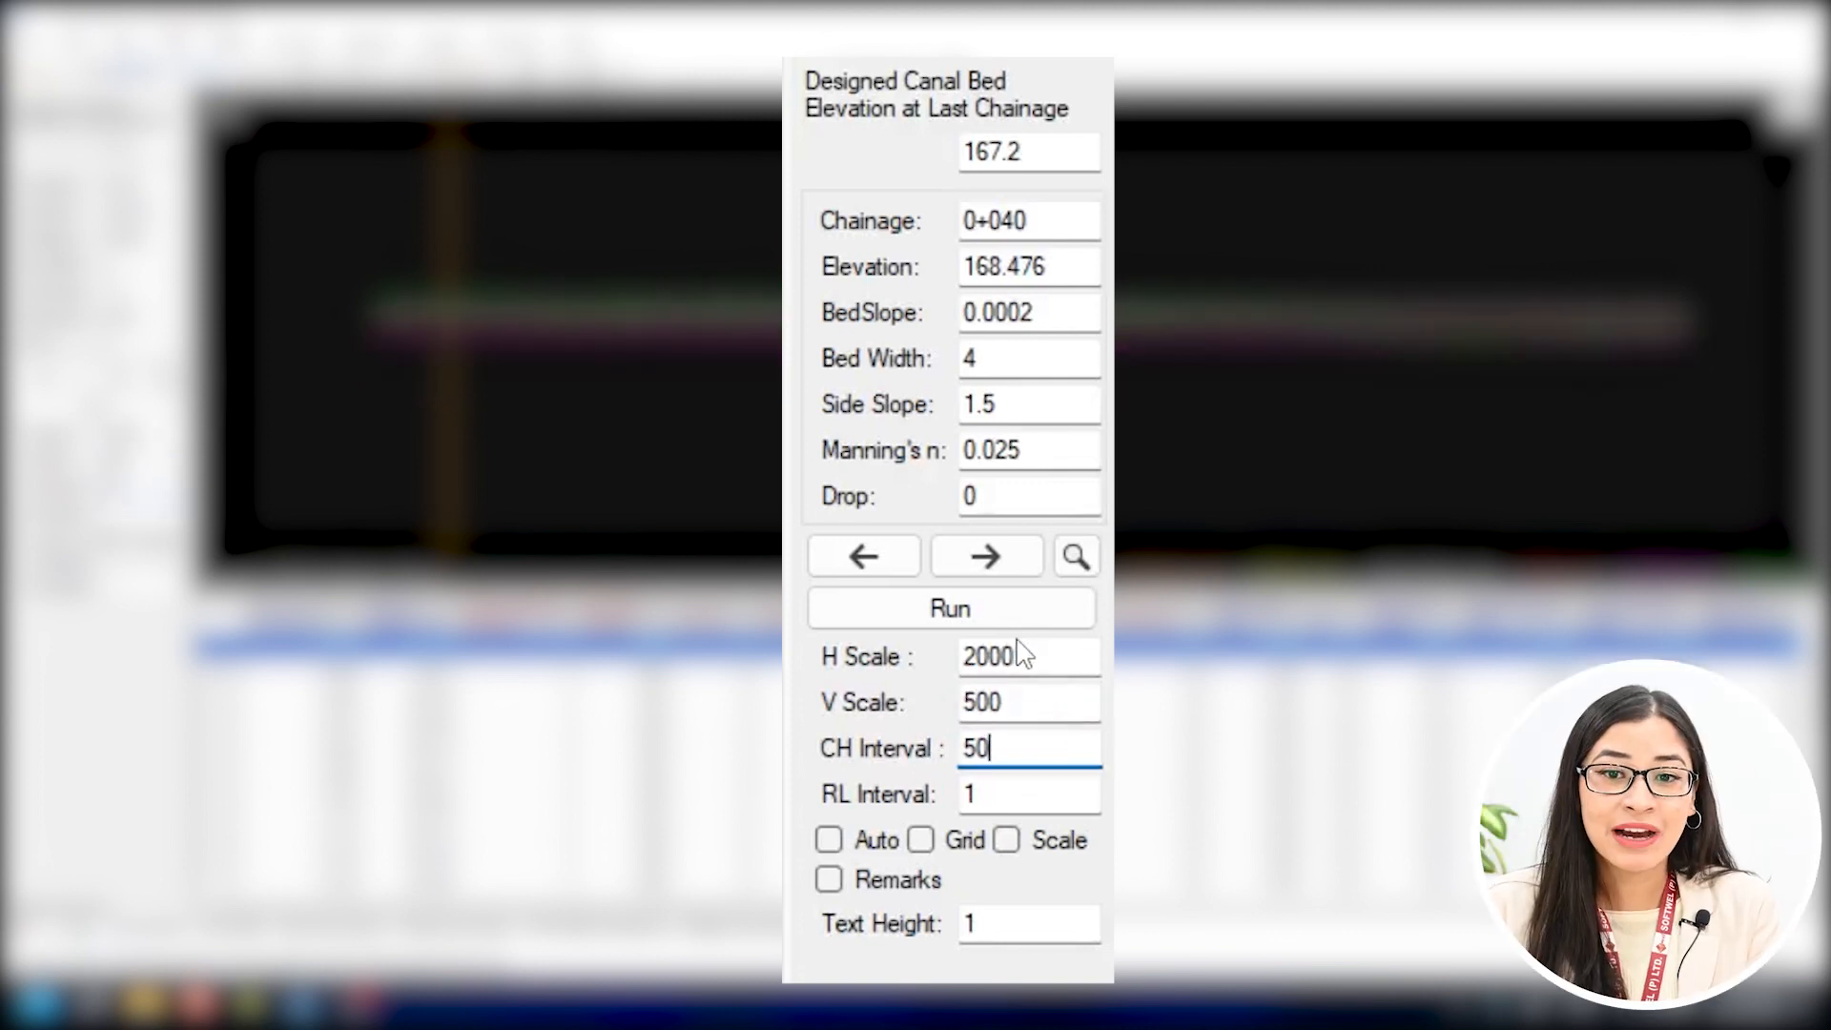
{"action": "left_click_drag", "start_coordinate": [1044, 751], "coordinate": [870, 739]}
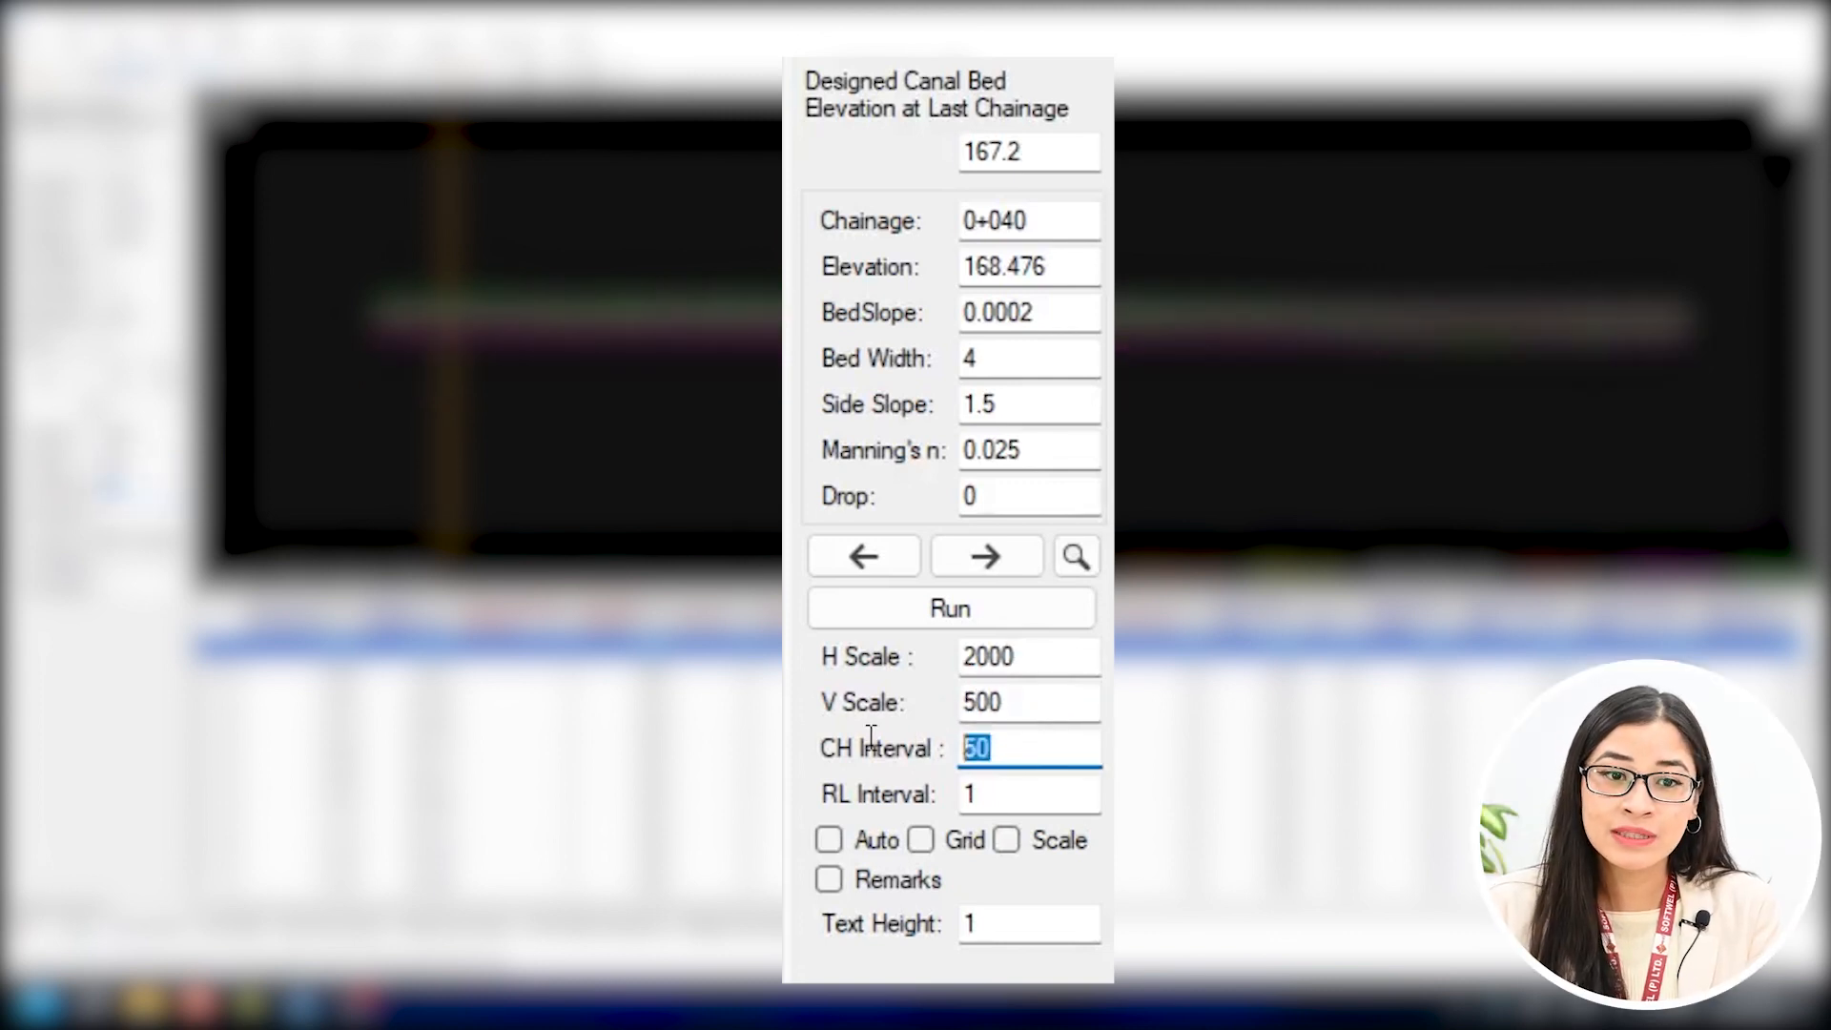
{"action": "left_click", "coordinate": [1038, 843]}
{"action": "double_click", "coordinate": [1033, 737]}
{"action": "type", "text": "100"}
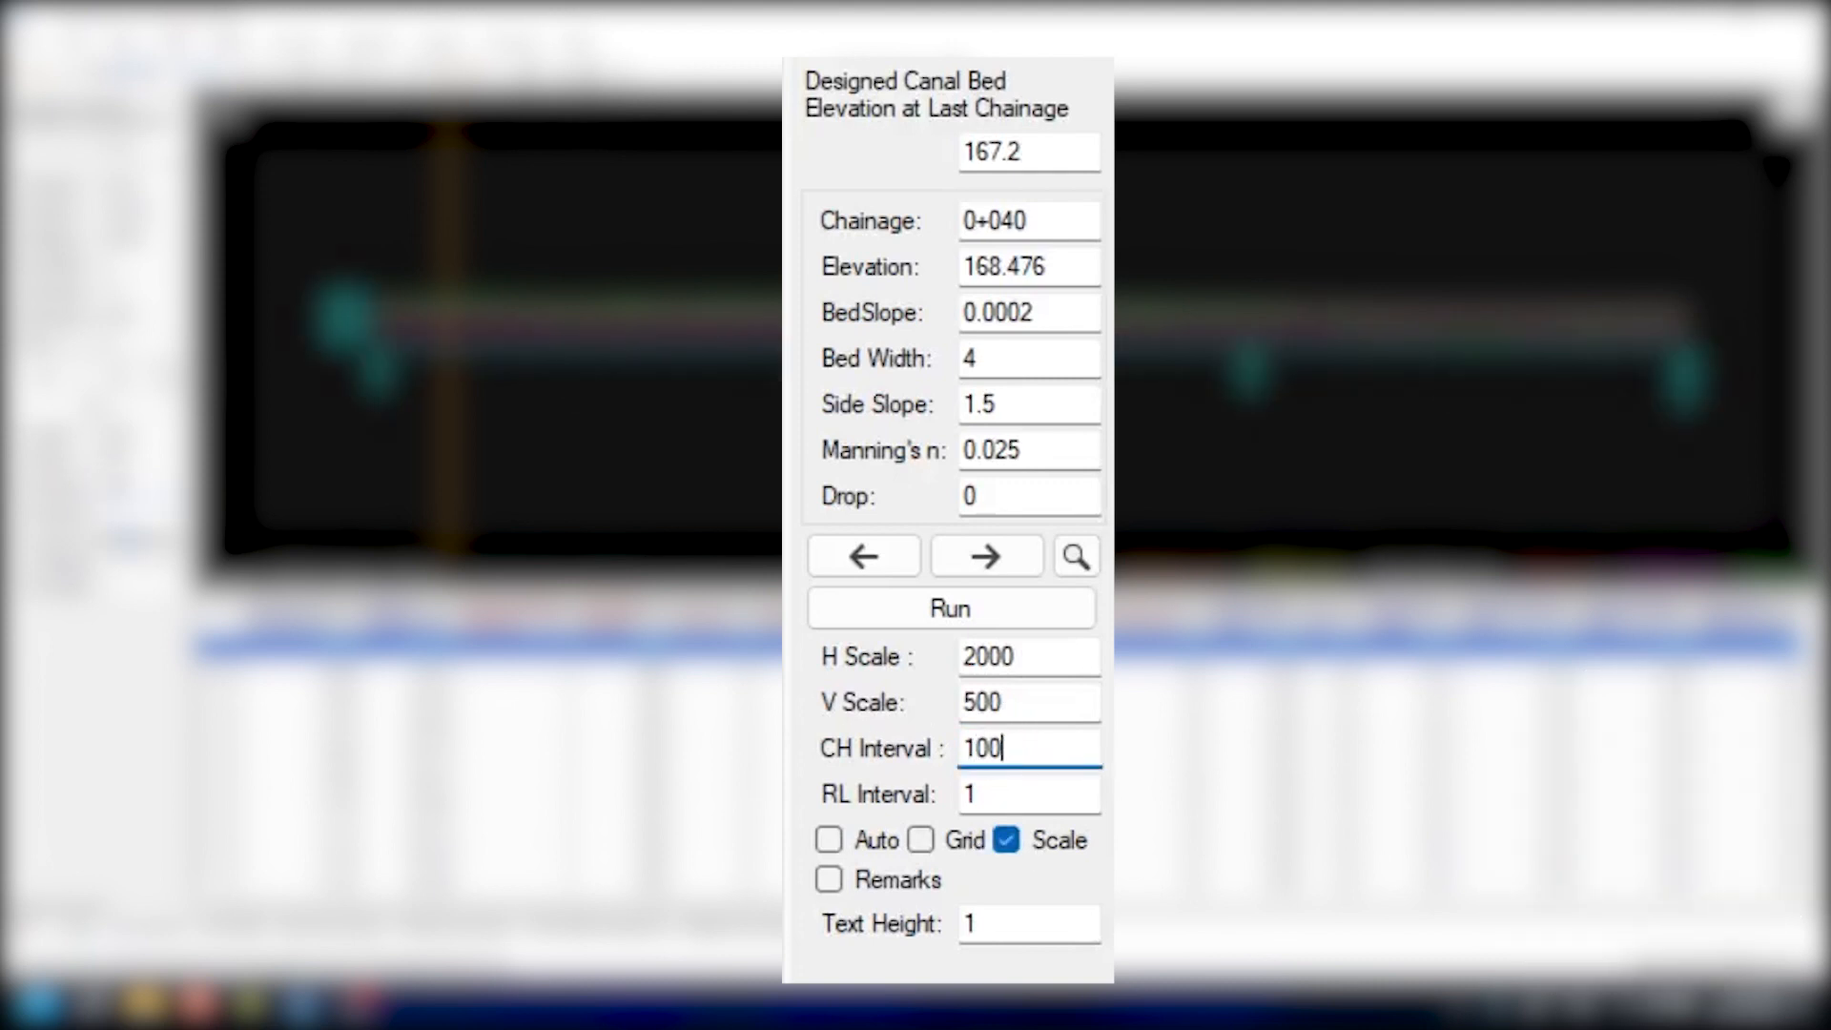
- Set the RL interval to 0.5 and inspect the elevation scale at the start of the profile
{"action": "left_click", "coordinate": [987, 799]}
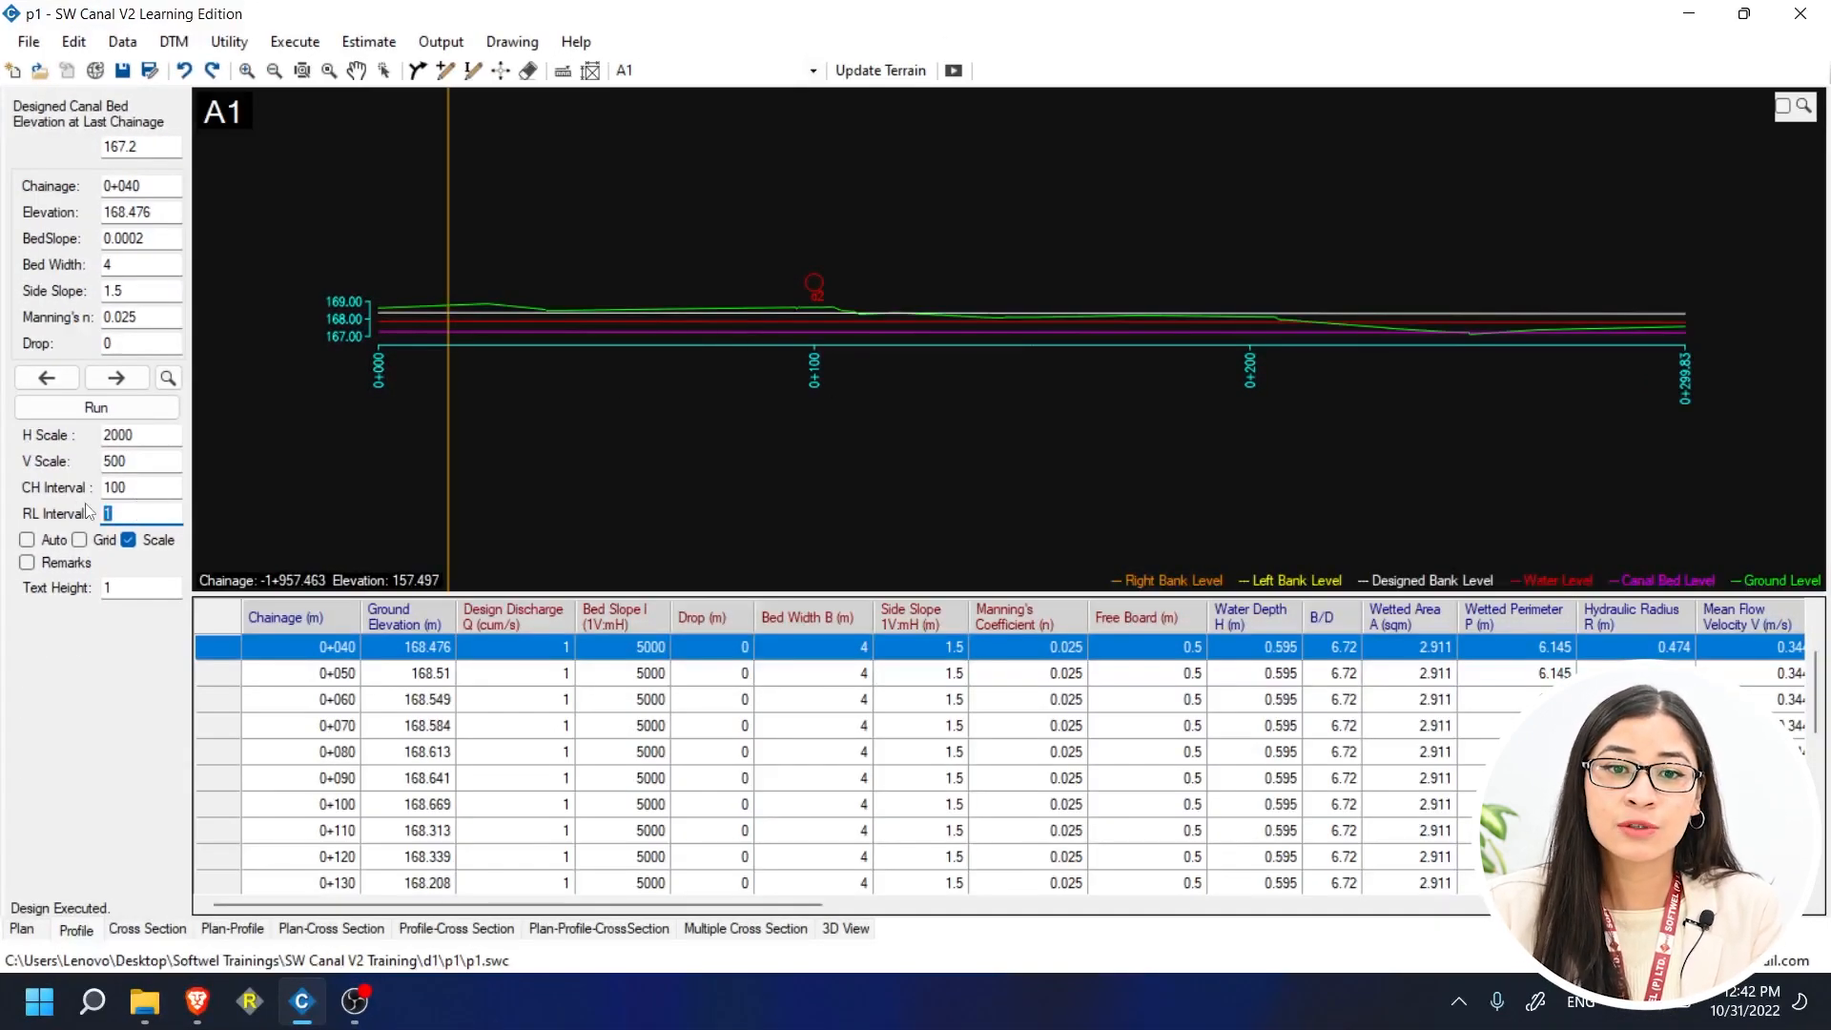
{"action": "type", "text": "0.5"}
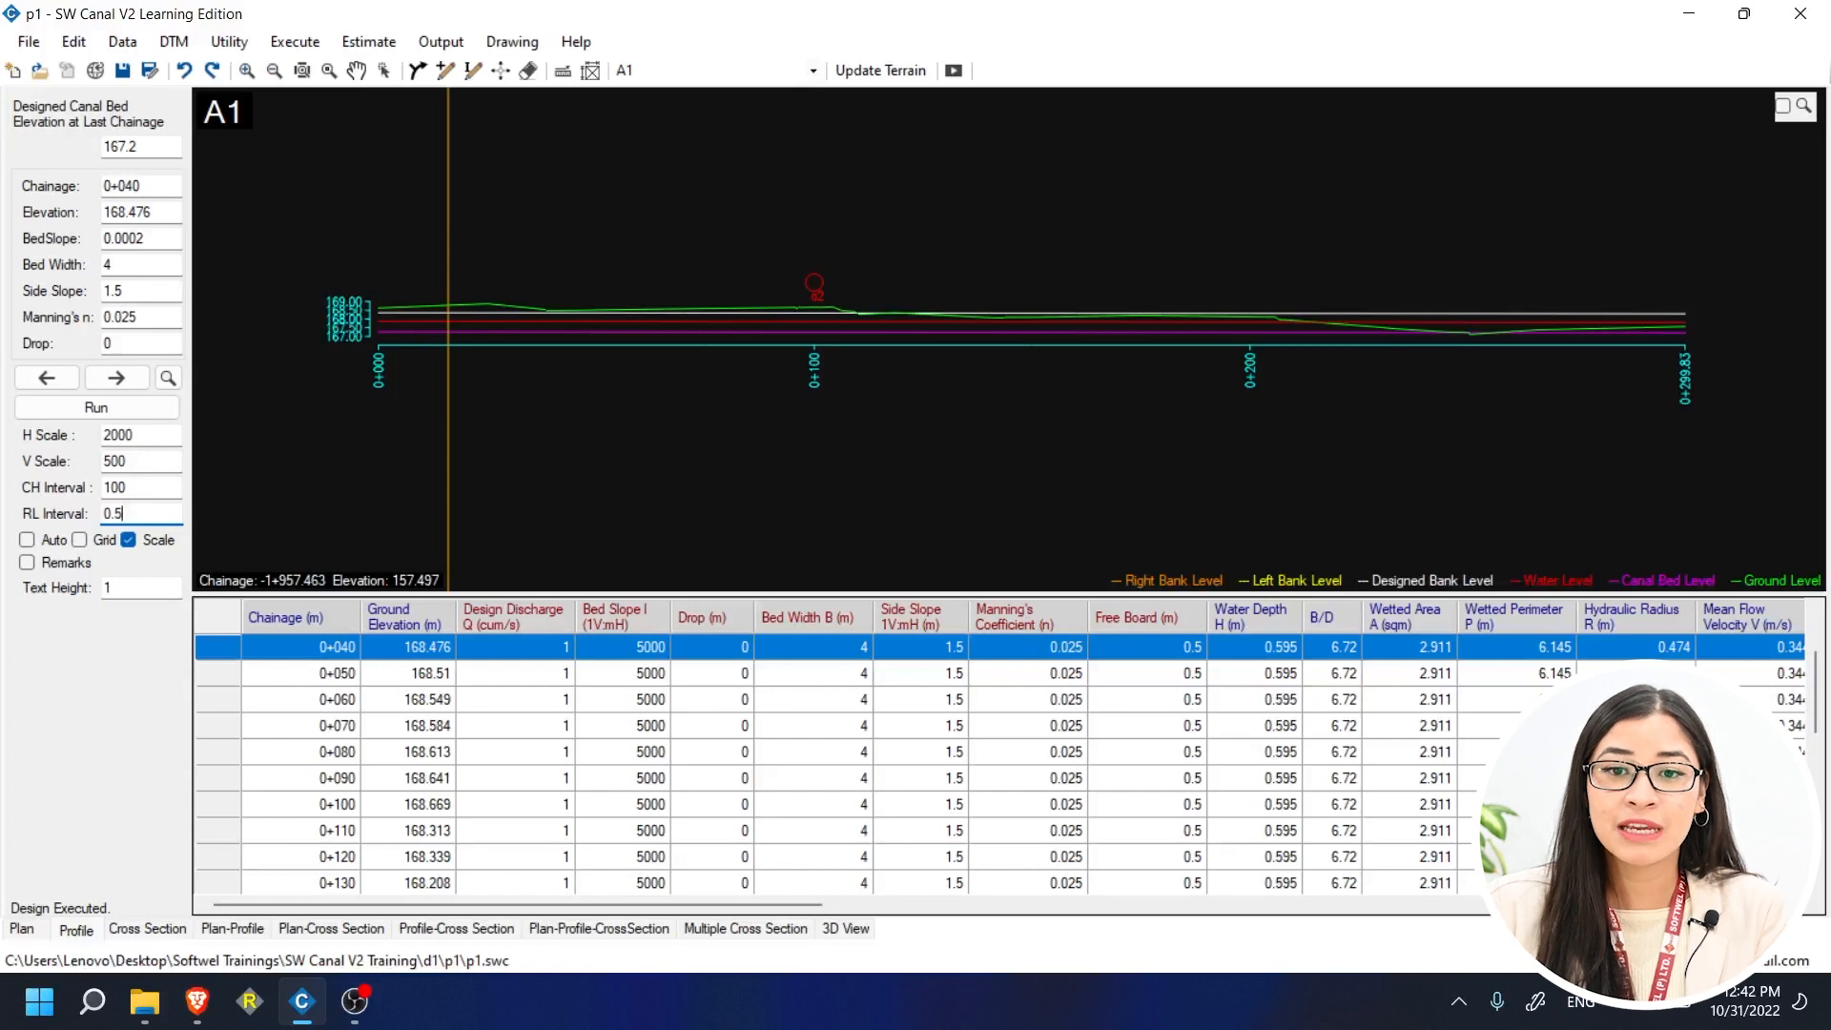
{"action": "scroll", "coordinate": [477, 245], "scroll_direction": "up", "scroll_amount": 2}
{"action": "scroll", "coordinate": [476, 245], "scroll_direction": "up", "scroll_amount": 2}
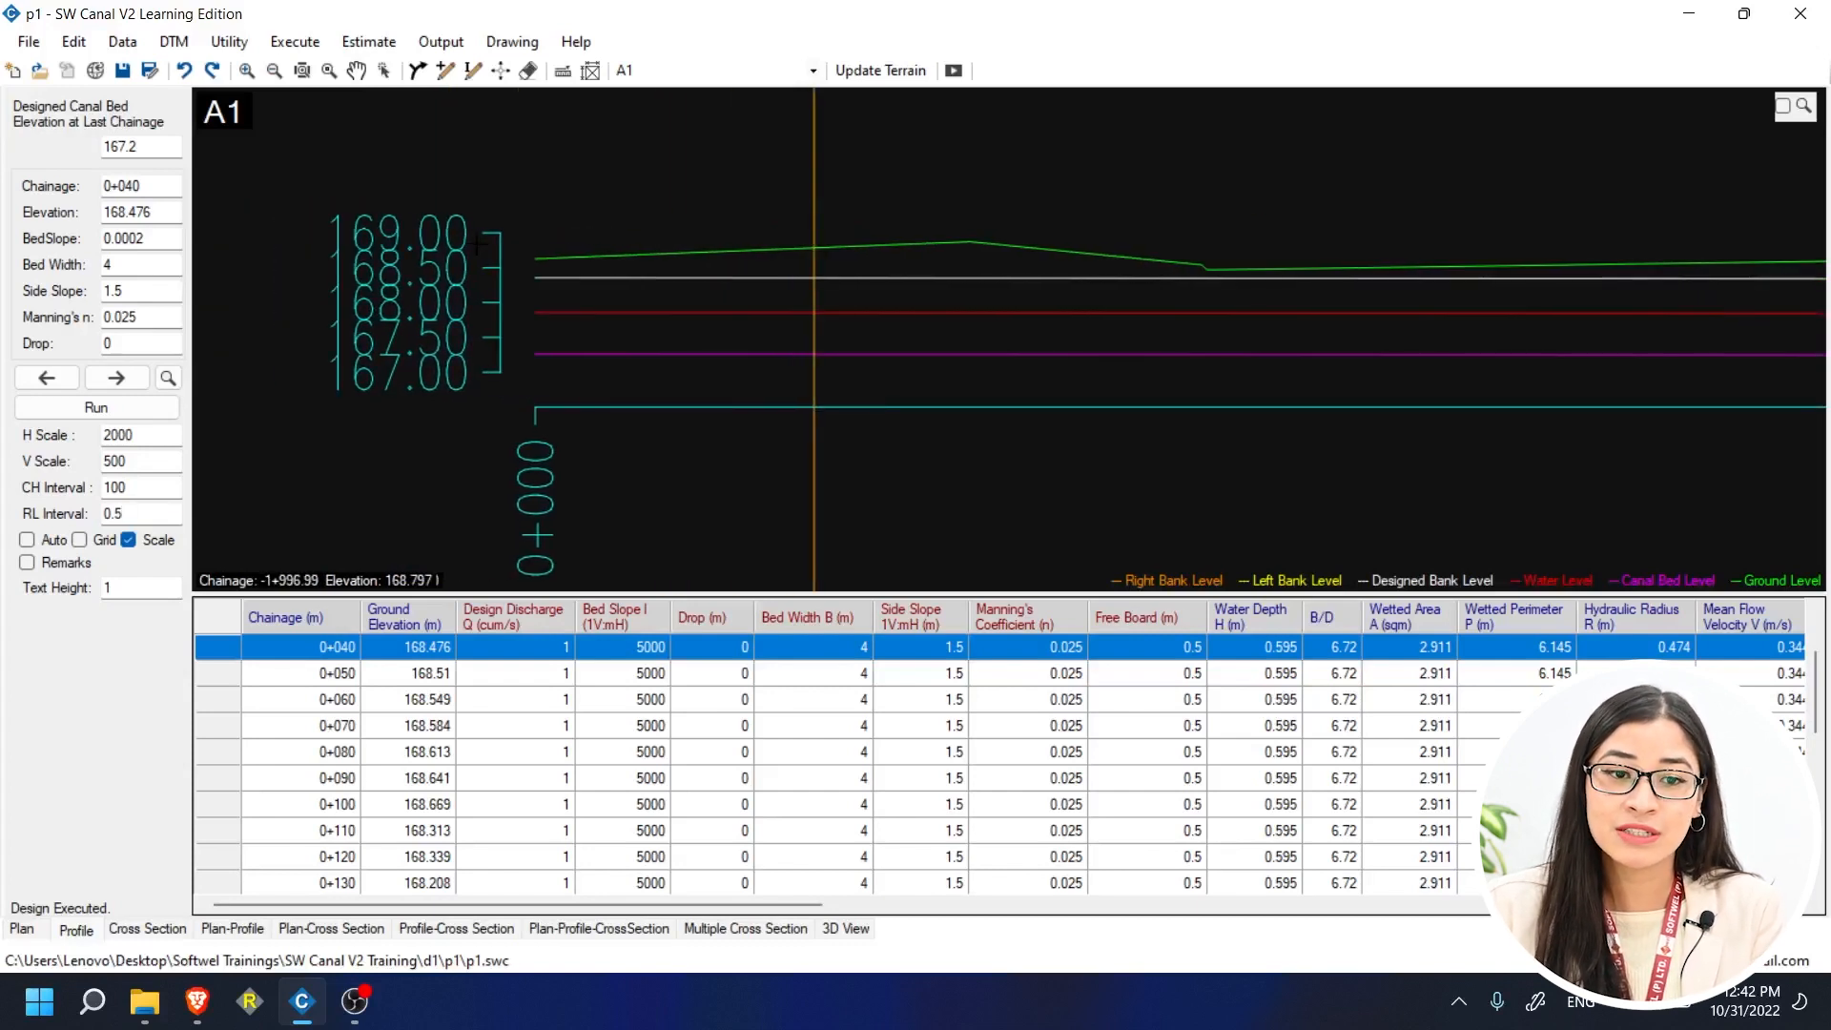
{"action": "scroll", "coordinate": [454, 381], "scroll_direction": "down", "scroll_amount": 2}
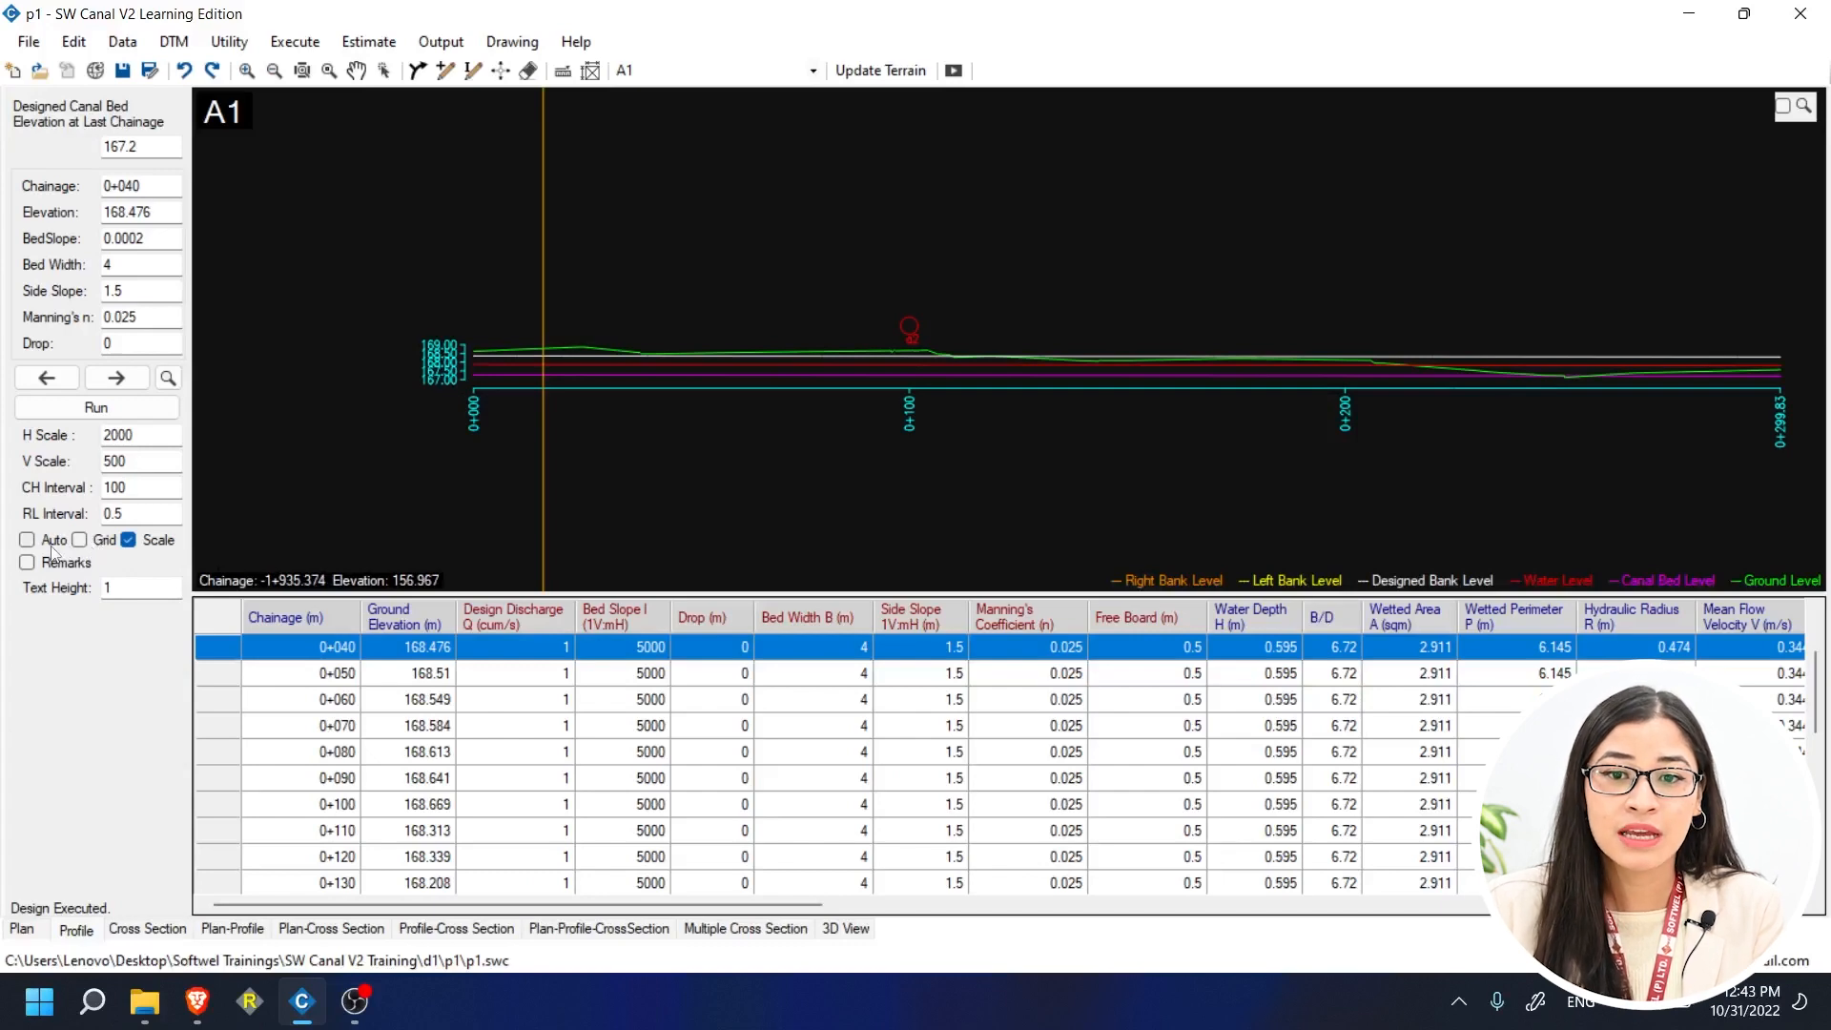
- Turn on the profile grid with automatic intervals and inspect its spacing at different zoom levels
{"action": "left_click", "coordinate": [104, 541]}
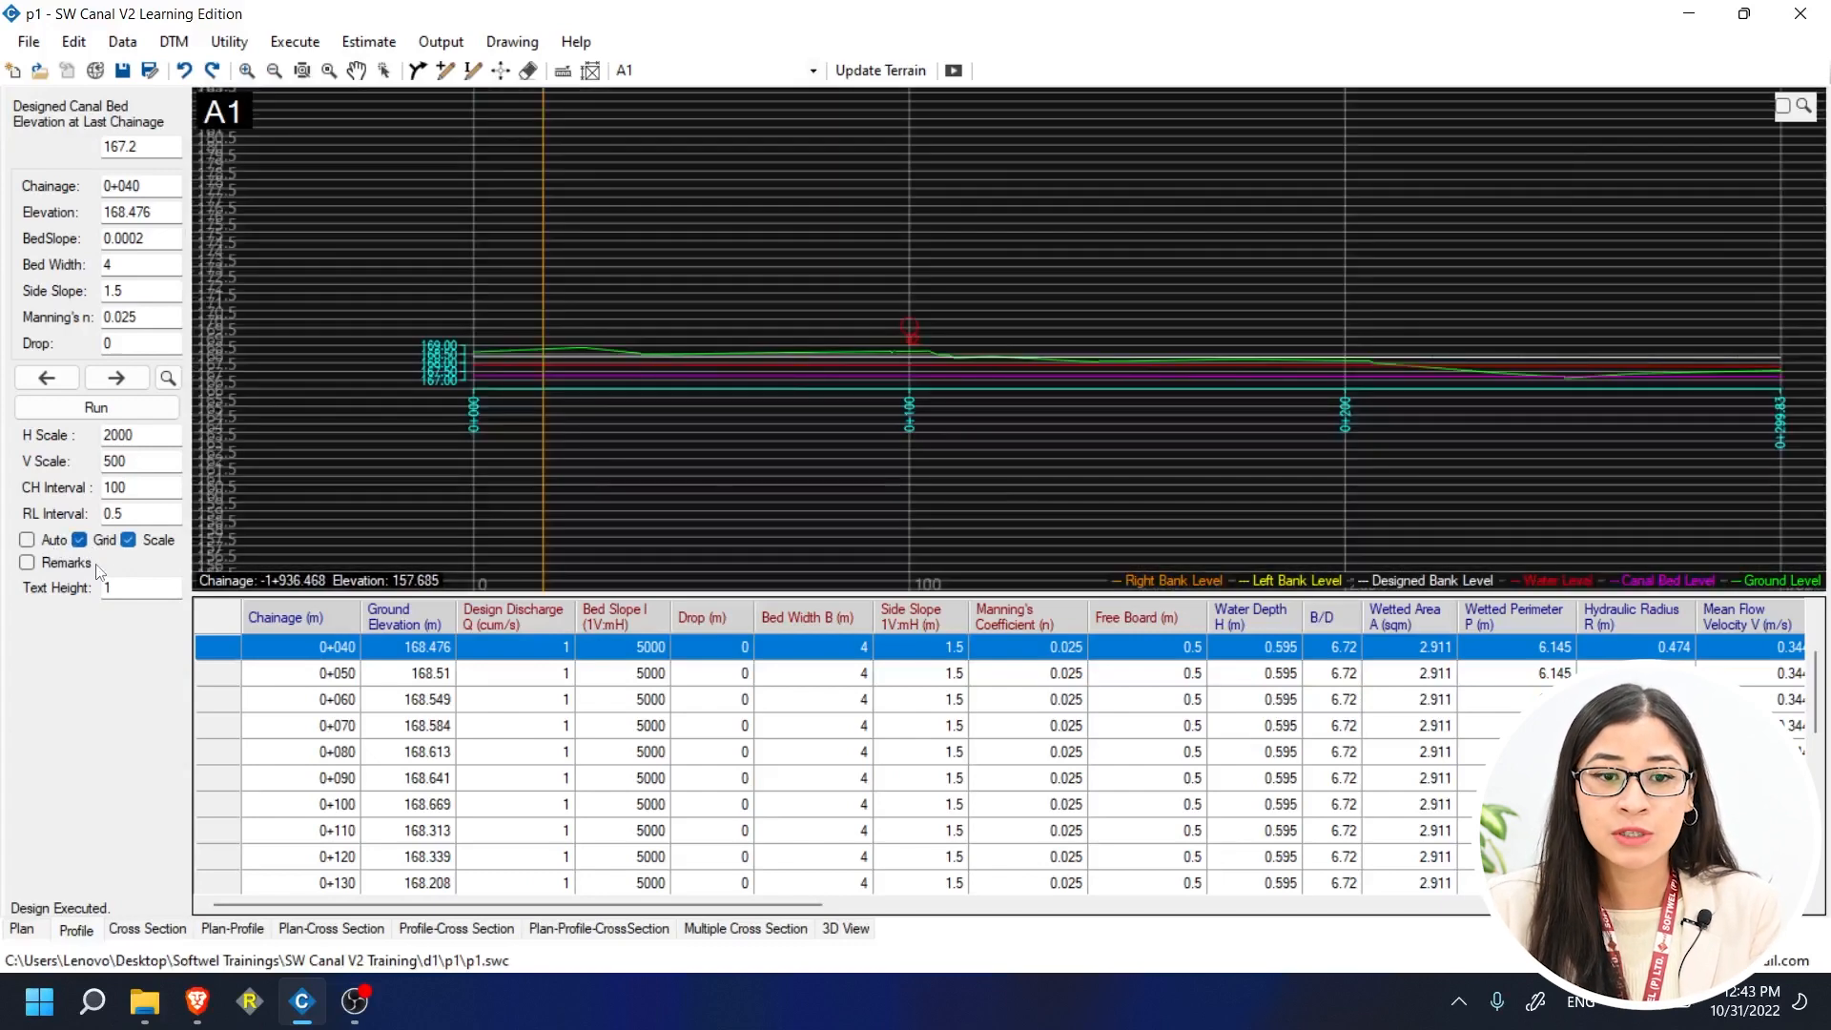
{"action": "left_click", "coordinate": [34, 536]}
{"action": "scroll", "coordinate": [769, 495], "scroll_direction": "up", "scroll_amount": 2}
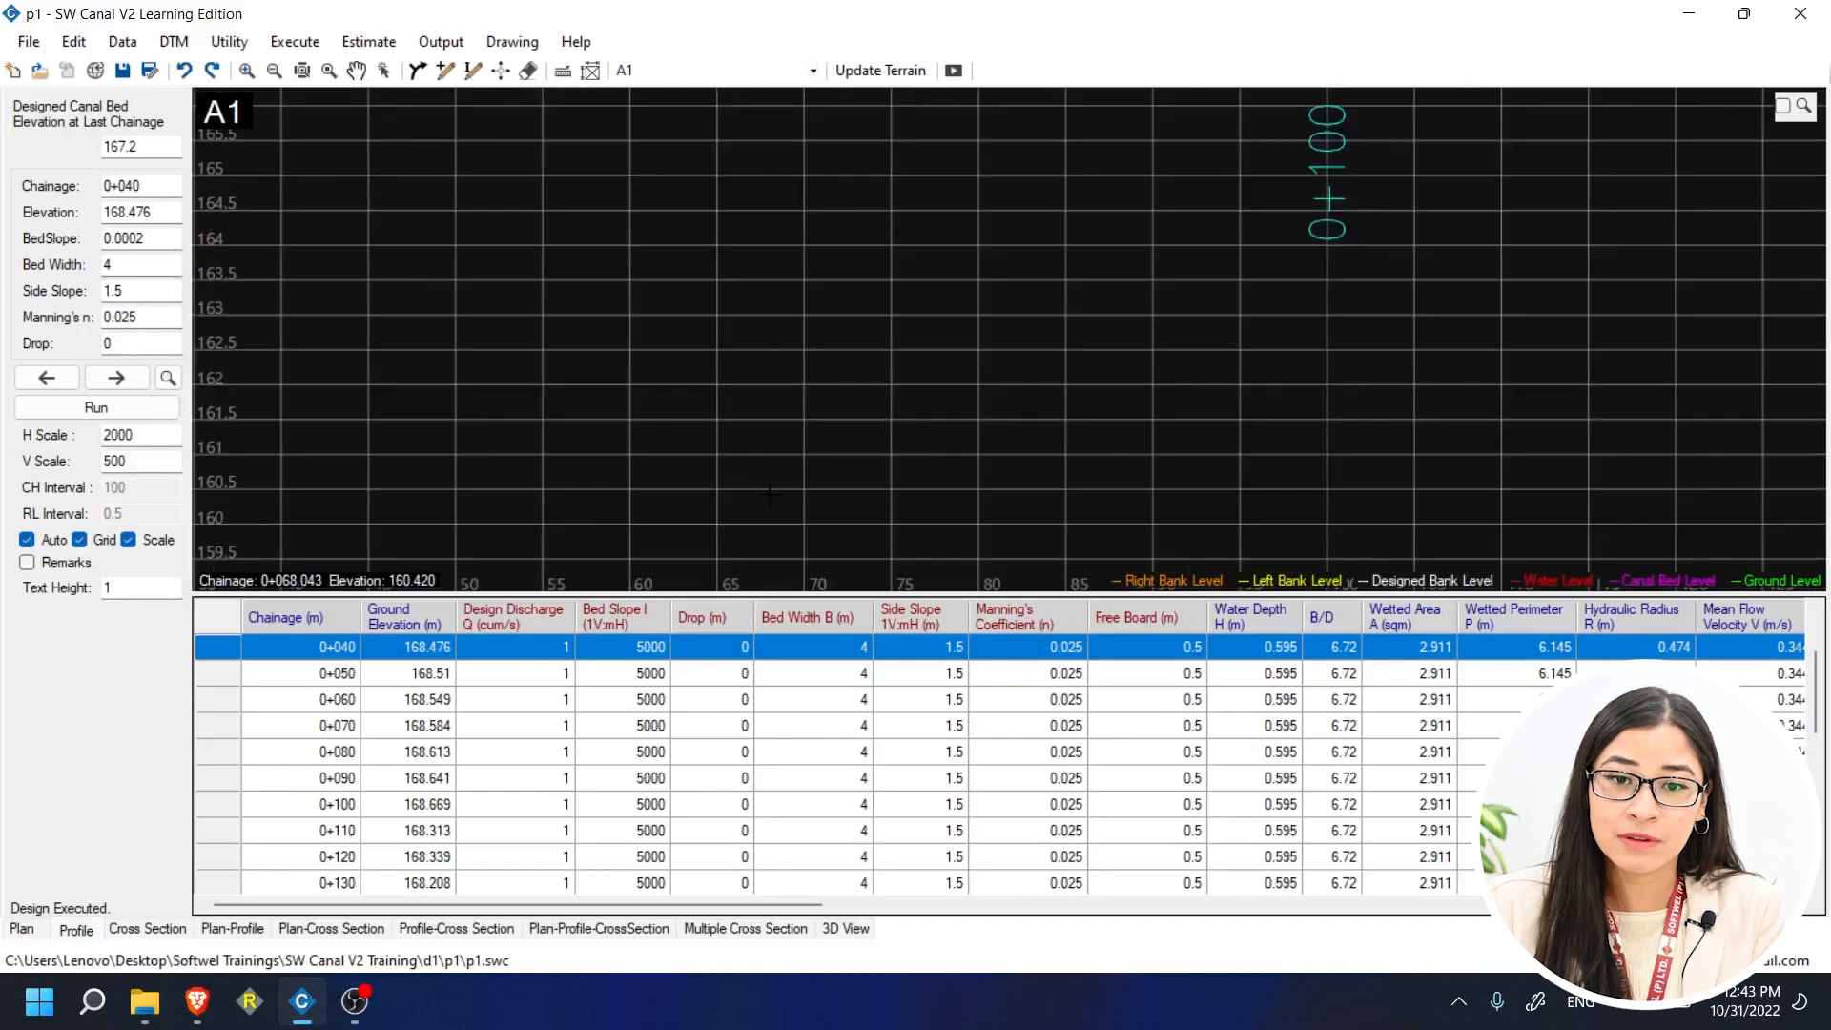
{"action": "scroll", "coordinate": [769, 494], "scroll_direction": "down", "scroll_amount": 3}
{"action": "scroll", "coordinate": [766, 411], "scroll_direction": "up", "scroll_amount": 2}
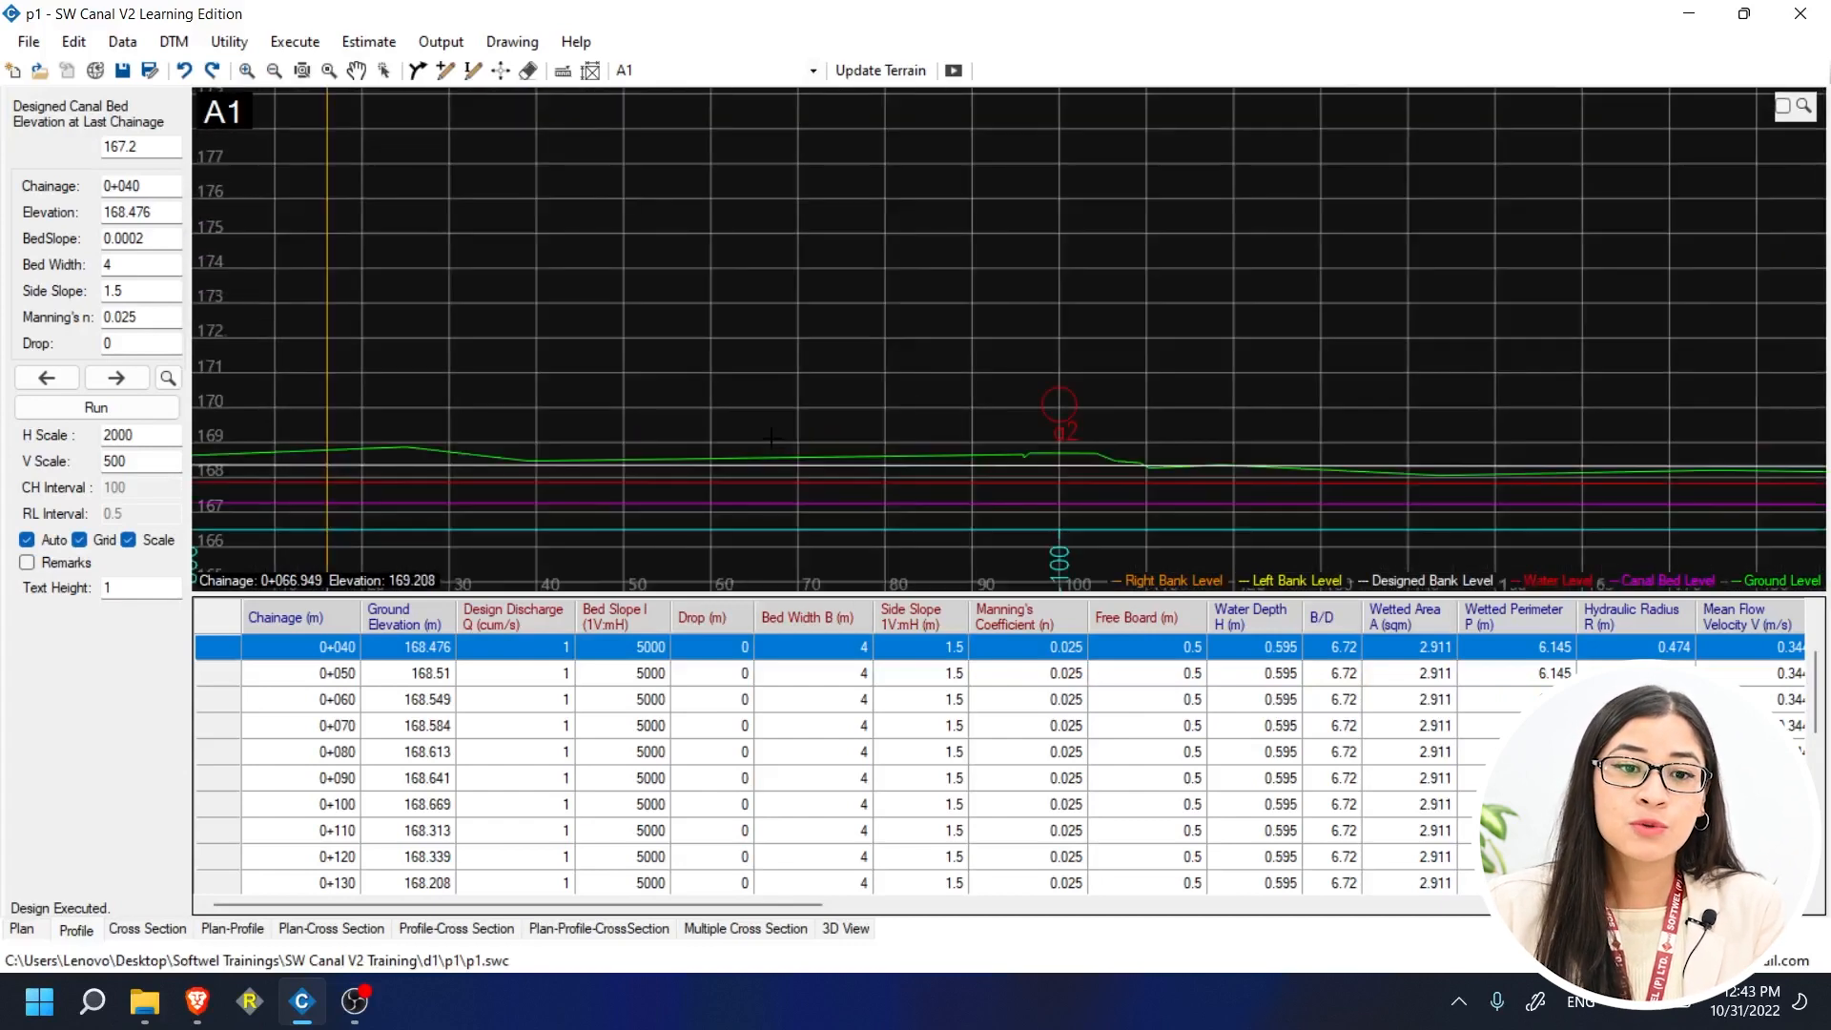
{"action": "scroll", "coordinate": [791, 321], "scroll_direction": "up", "scroll_amount": 2}
{"action": "scroll", "coordinate": [791, 321], "scroll_direction": "down", "scroll_amount": 5}
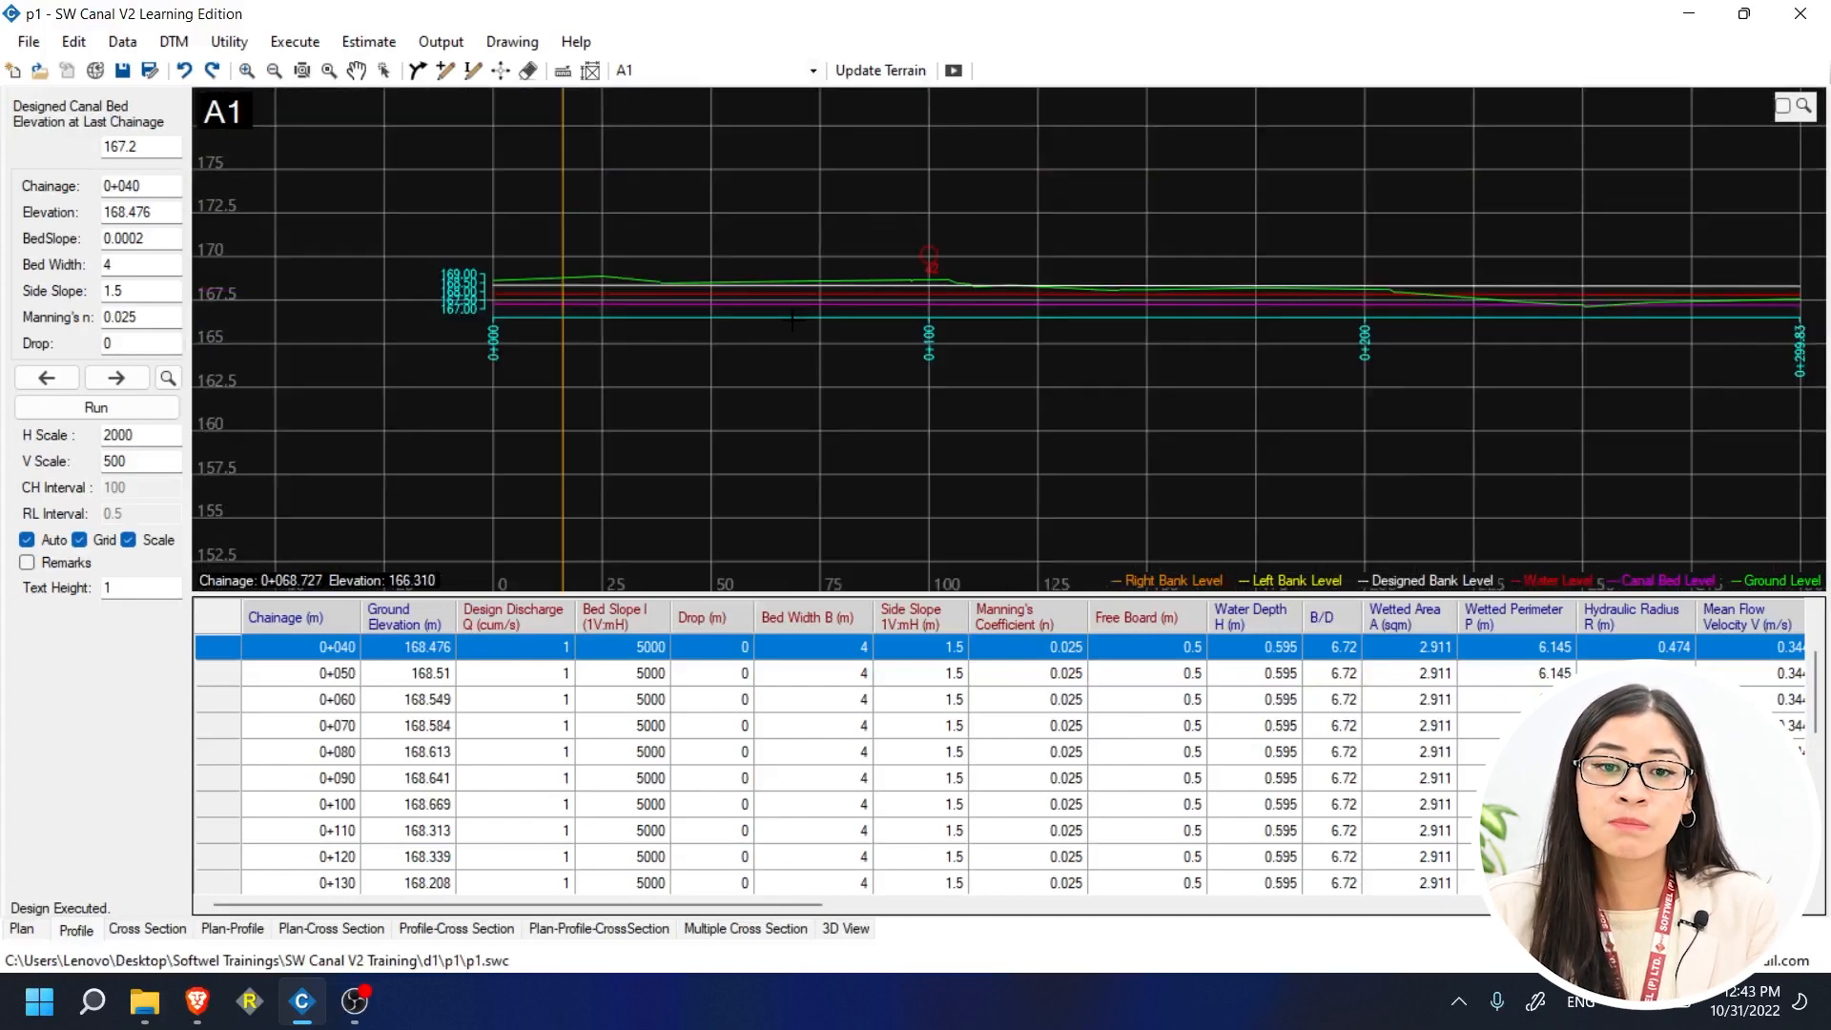
{"action": "scroll", "coordinate": [792, 321], "scroll_direction": "up", "scroll_amount": 2}
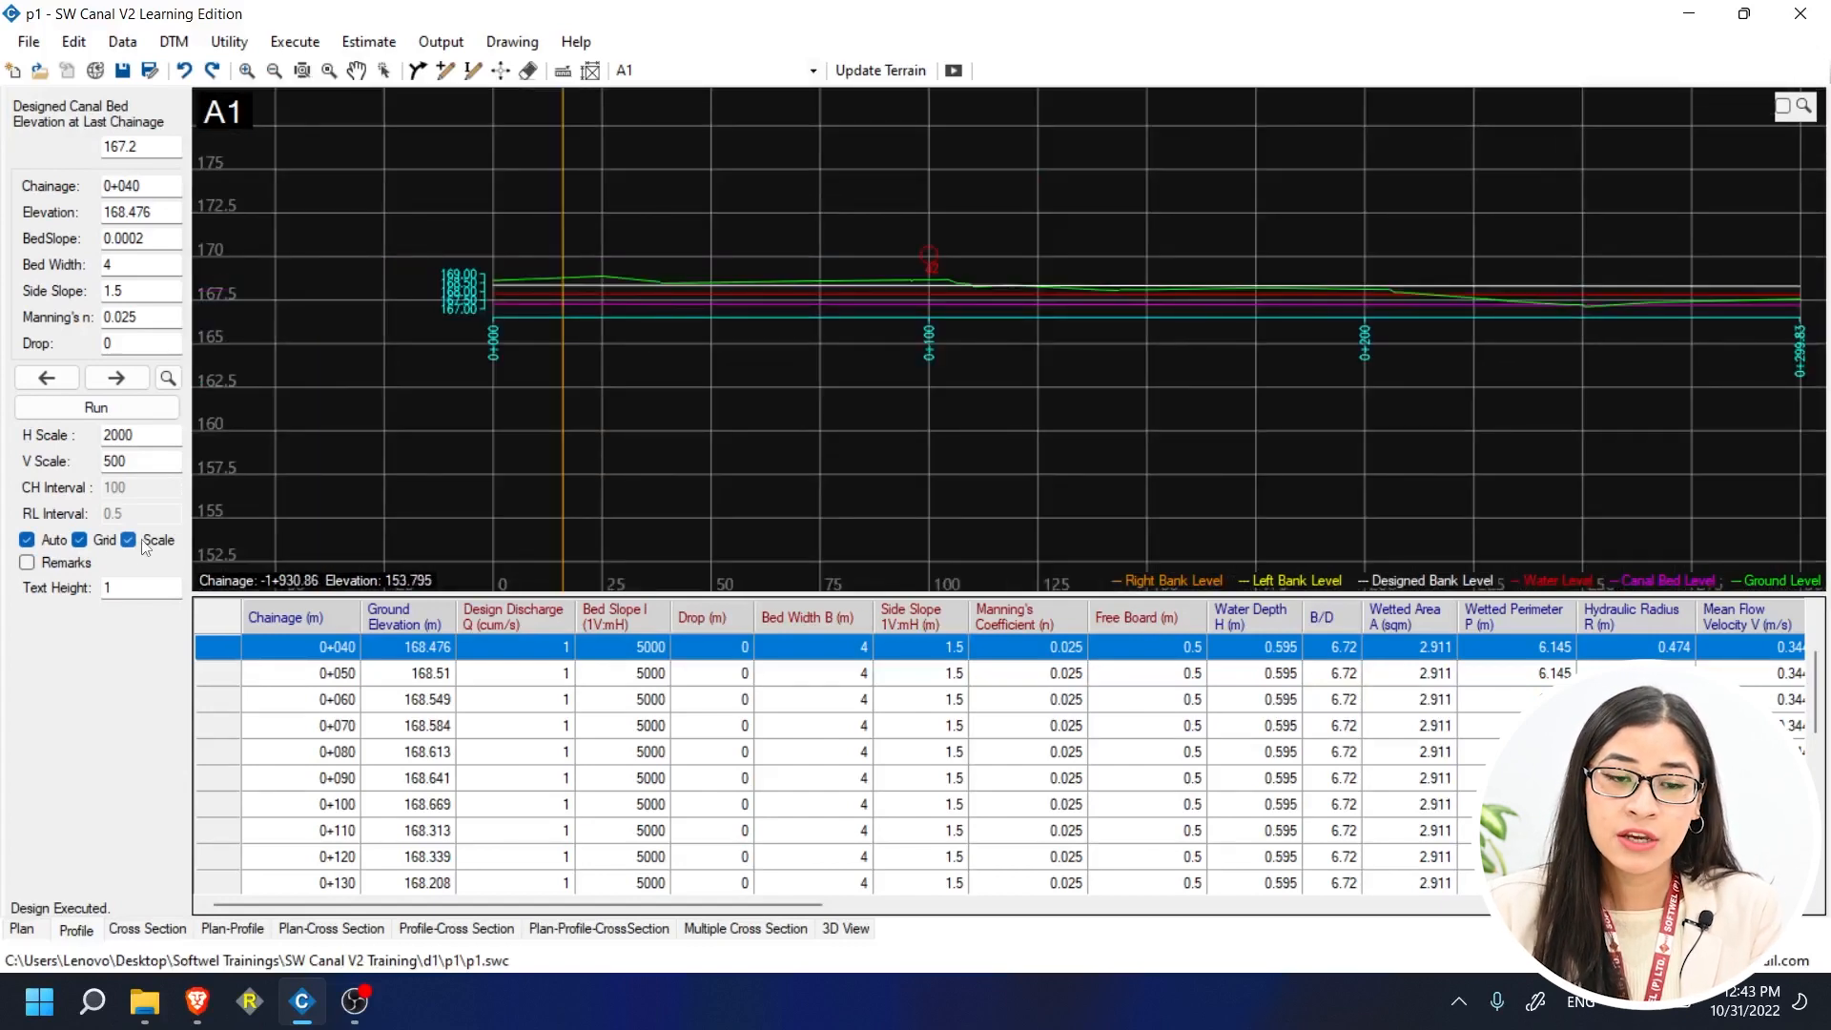
{"action": "left_click_drag", "start_coordinate": [789, 337], "coordinate": [738, 393]}
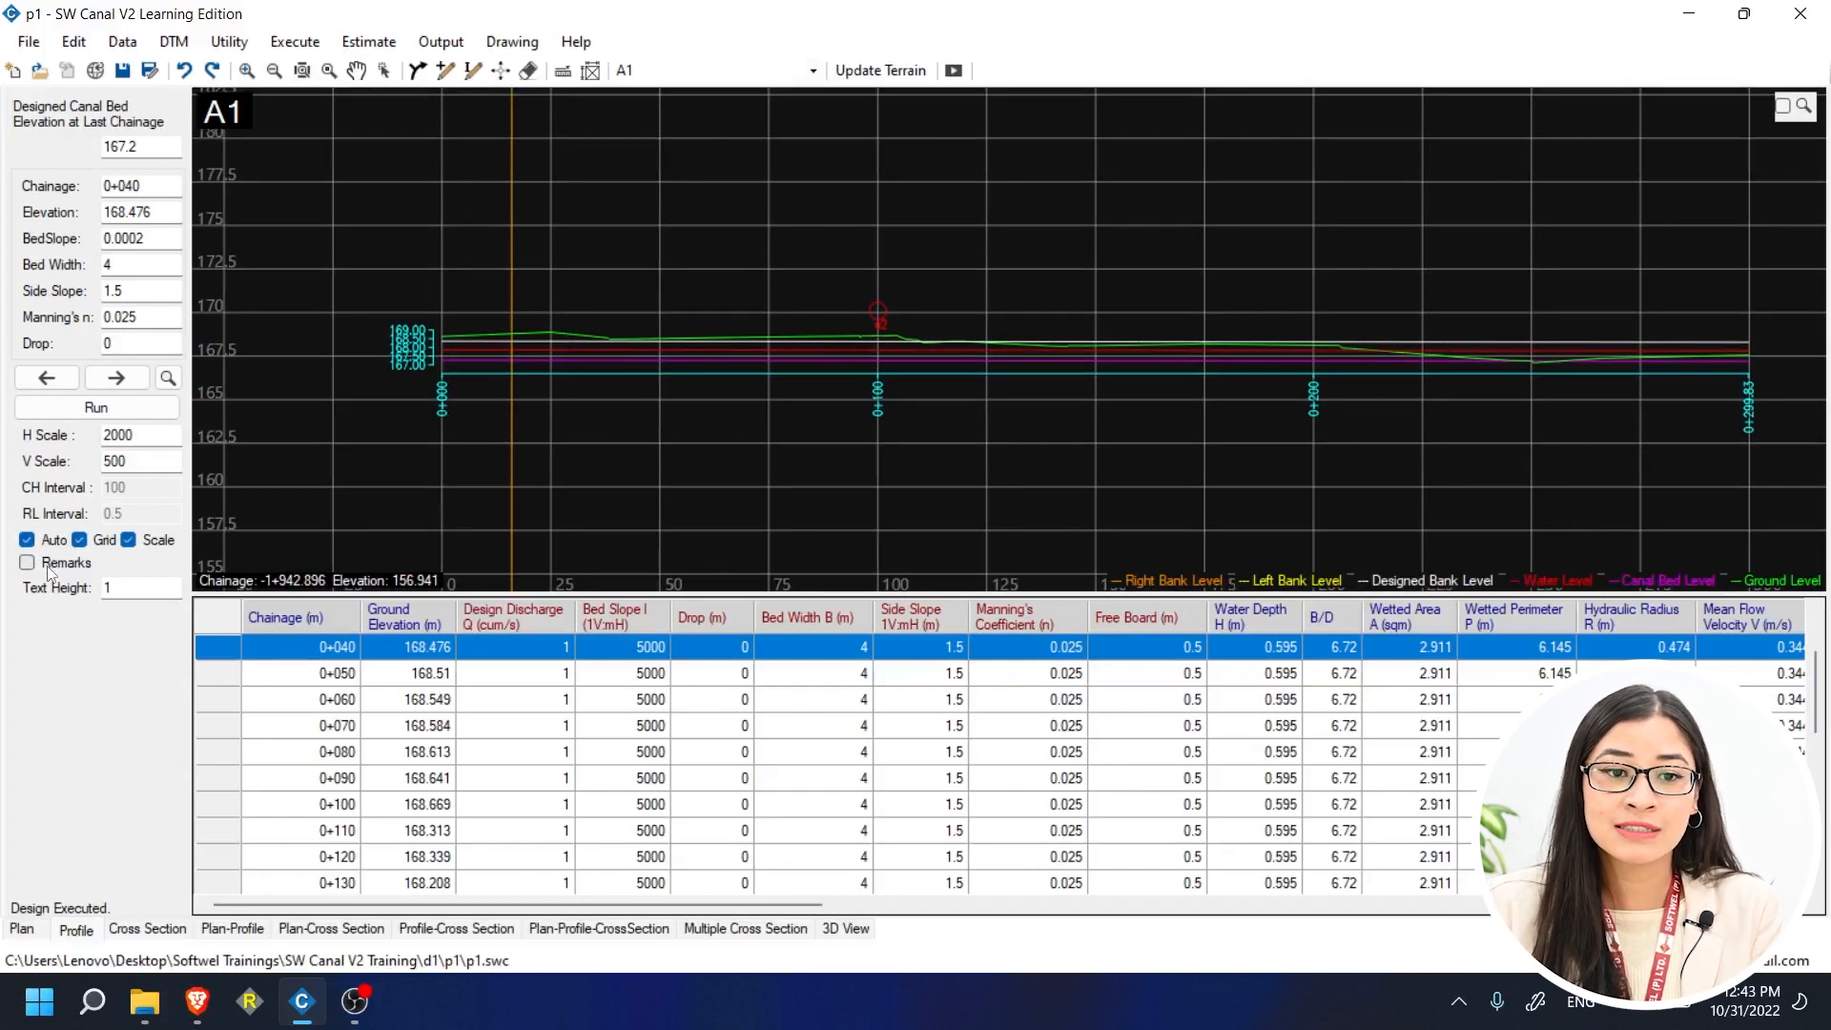
- Set the profile text height to 1 and turn off the automatic intervals and the grid
{"action": "left_click_drag", "start_coordinate": [131, 586], "coordinate": [95, 584]}
{"action": "double_click", "coordinate": [130, 587]}
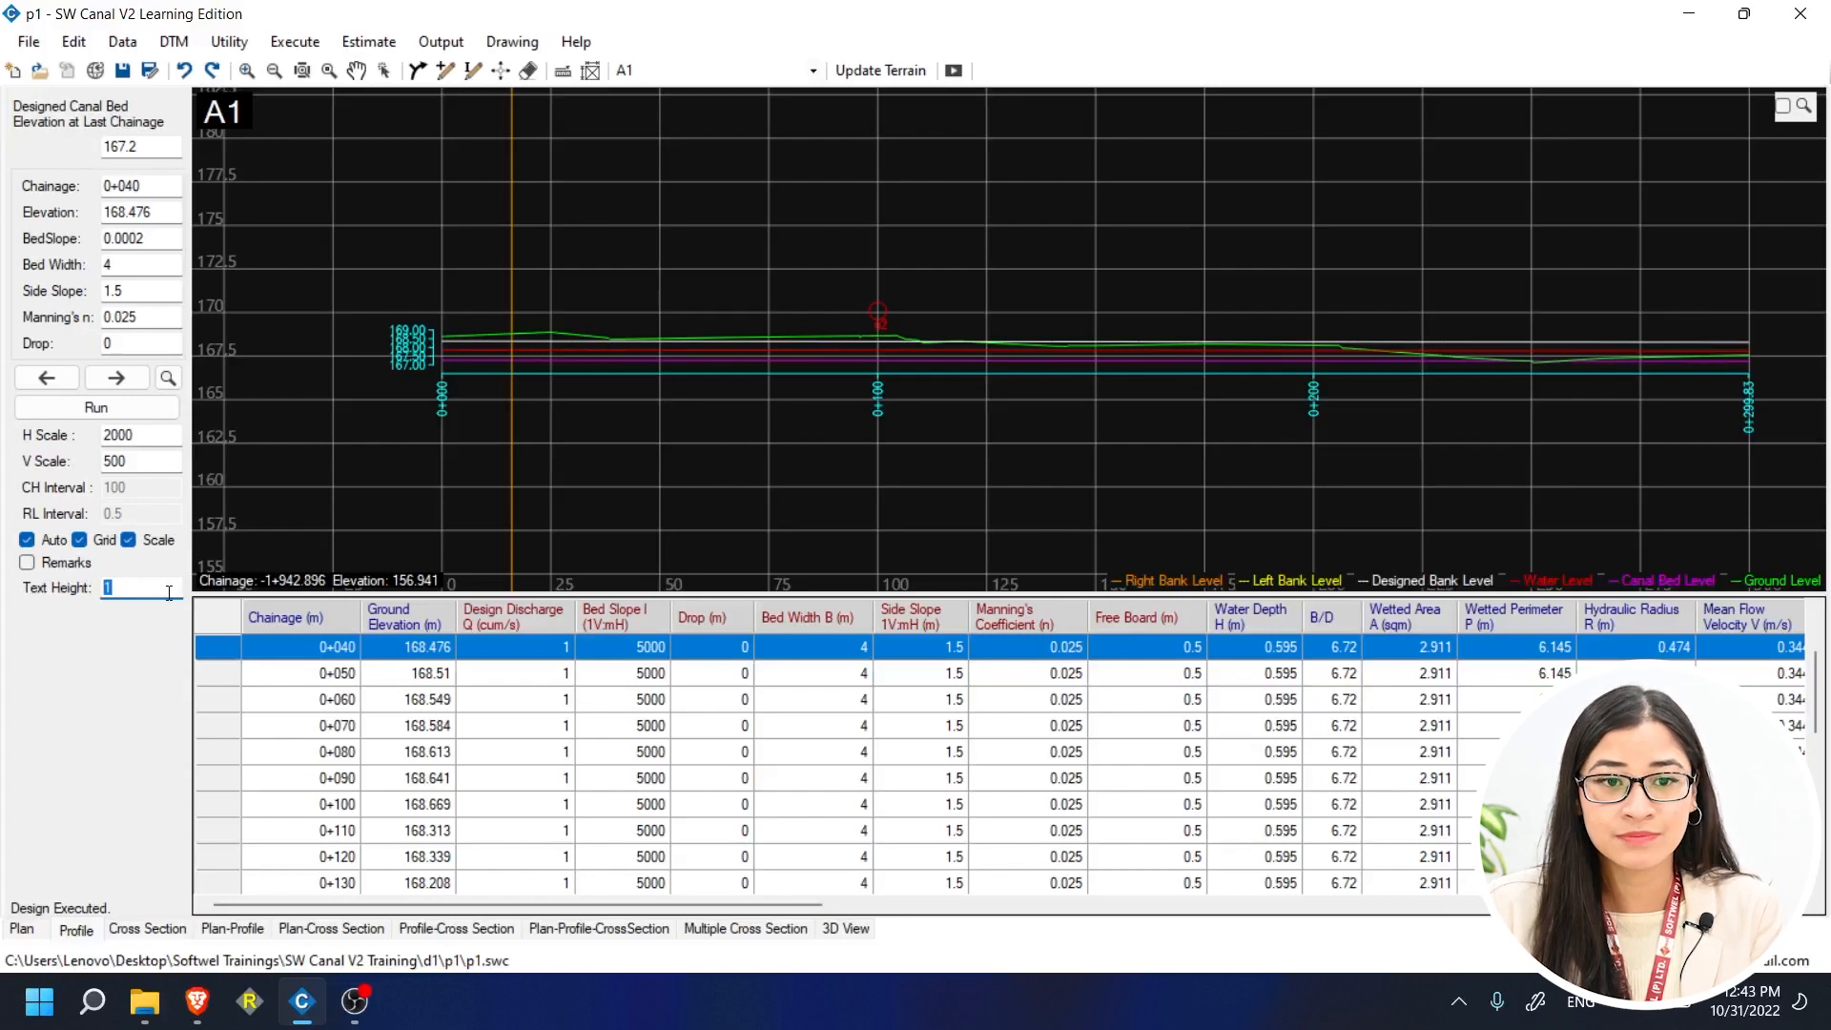
{"action": "type", "text": "1"}
{"action": "scroll", "coordinate": [903, 363], "scroll_direction": "up", "scroll_amount": 1}
{"action": "scroll", "coordinate": [903, 363], "scroll_direction": "down", "scroll_amount": 1}
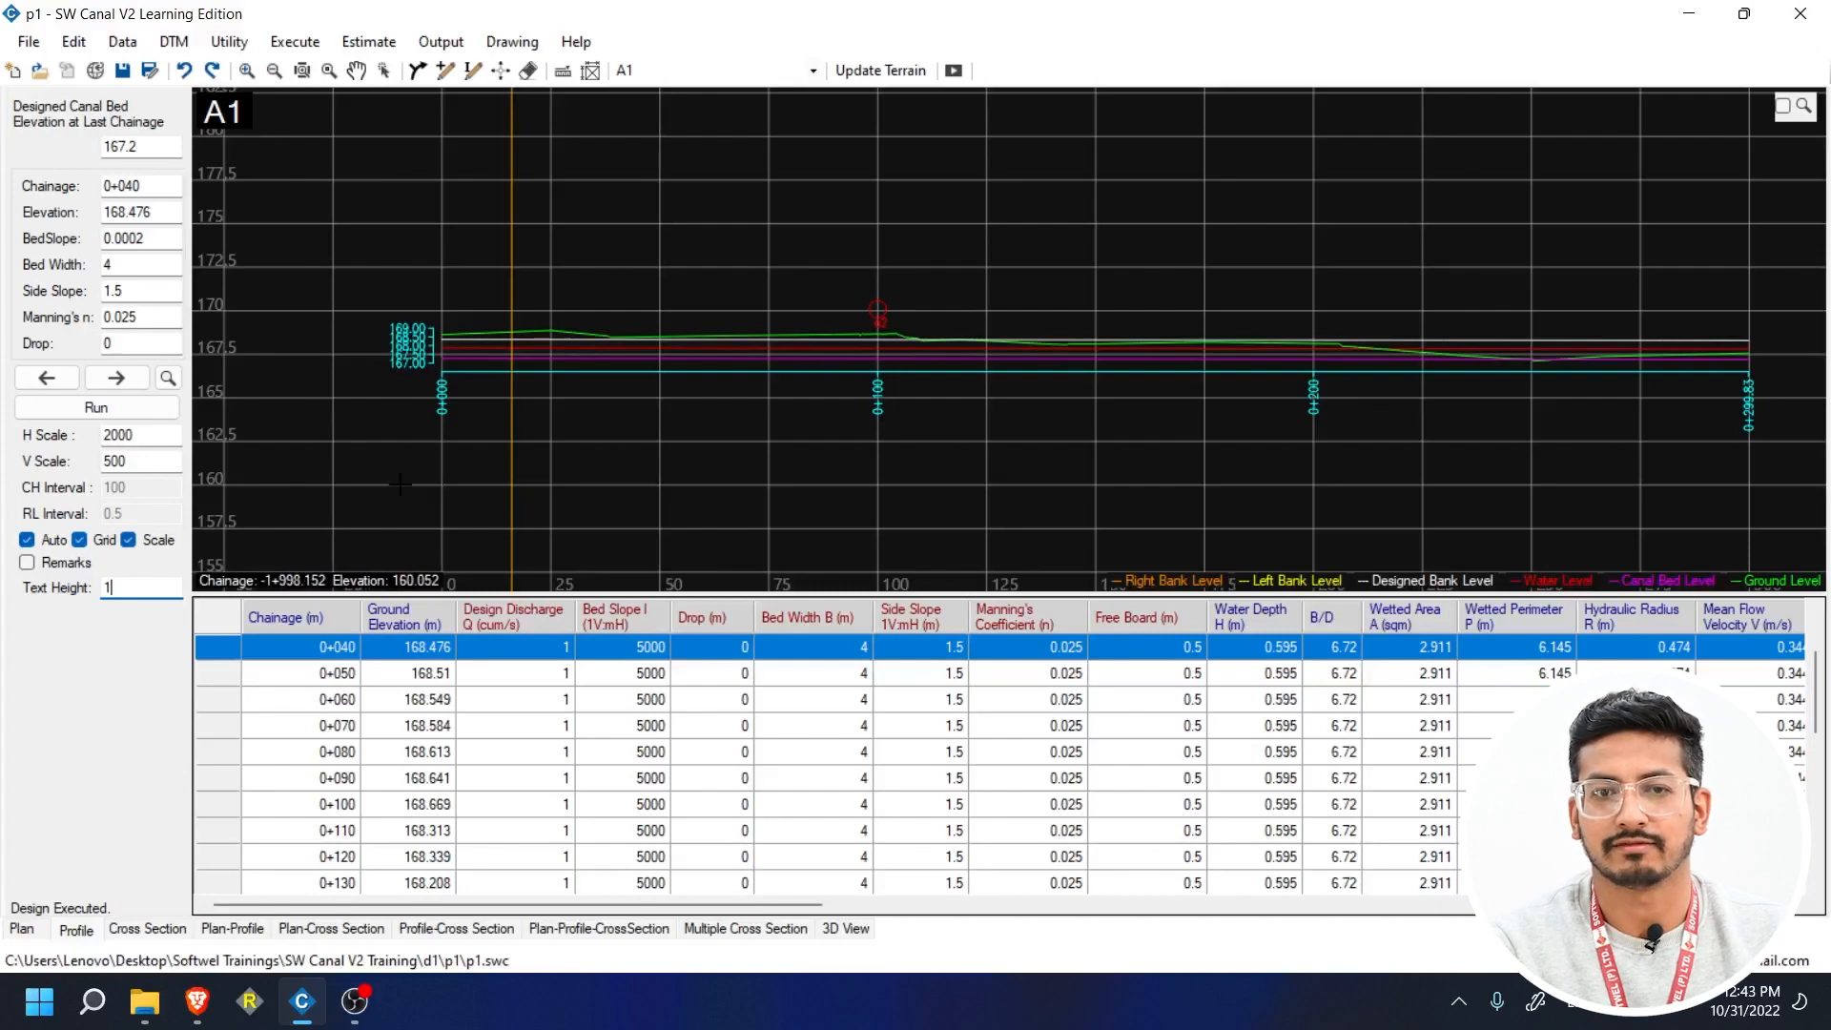
{"action": "left_click", "coordinate": [23, 542]}
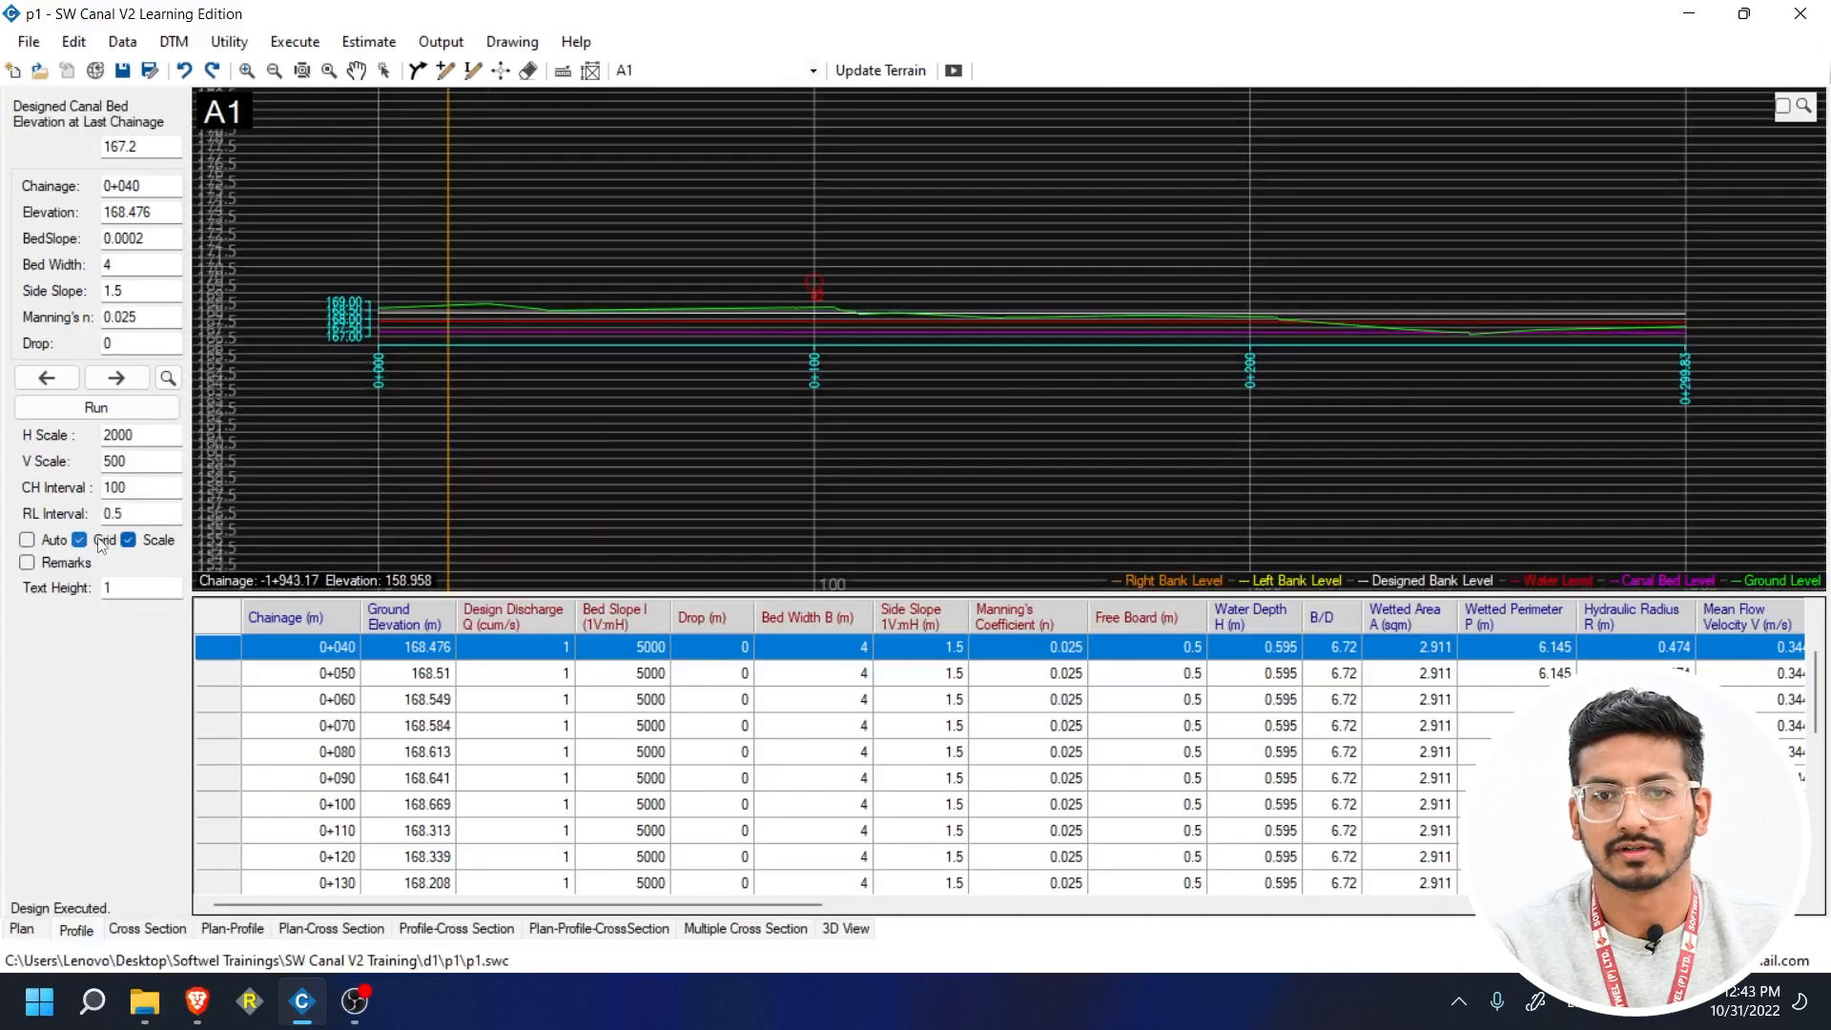
{"action": "left_click", "coordinate": [100, 542]}
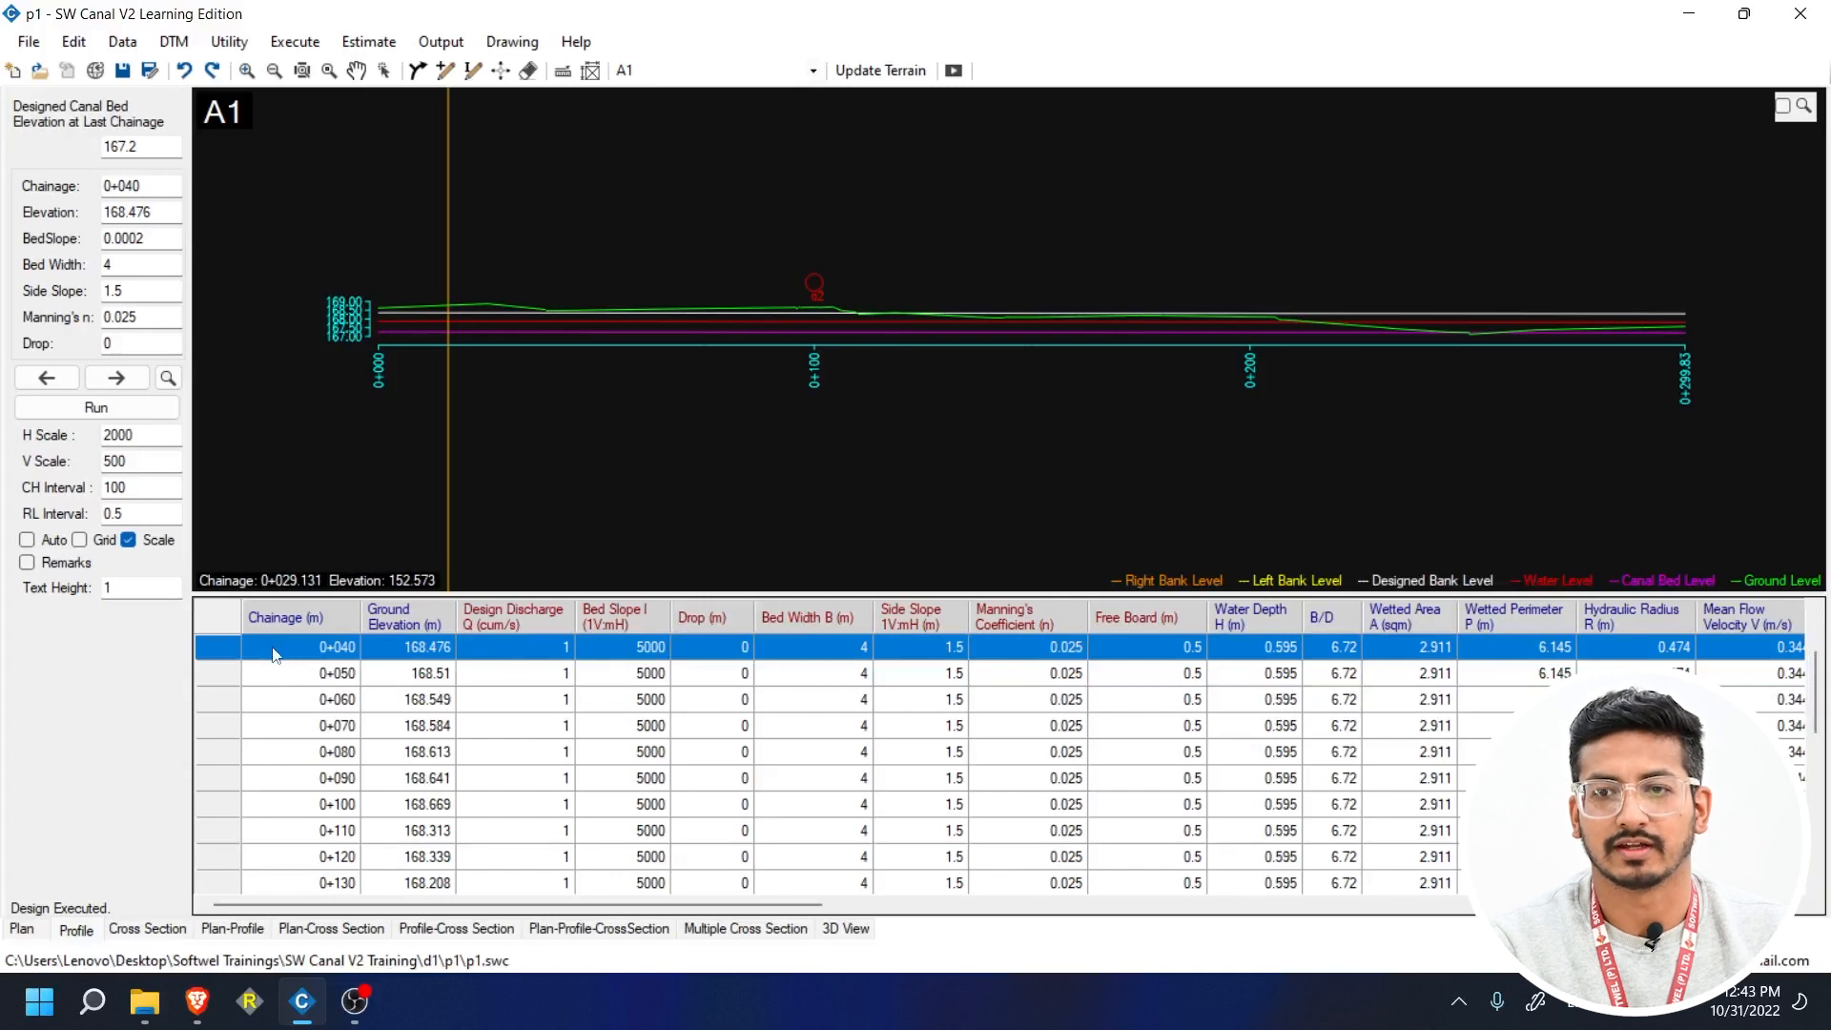
- Examine the chainage, ground elevation, design discharge, bed slope and drop columns of the design table
{"action": "left_click_drag", "start_coordinate": [310, 649], "coordinate": [279, 932]}
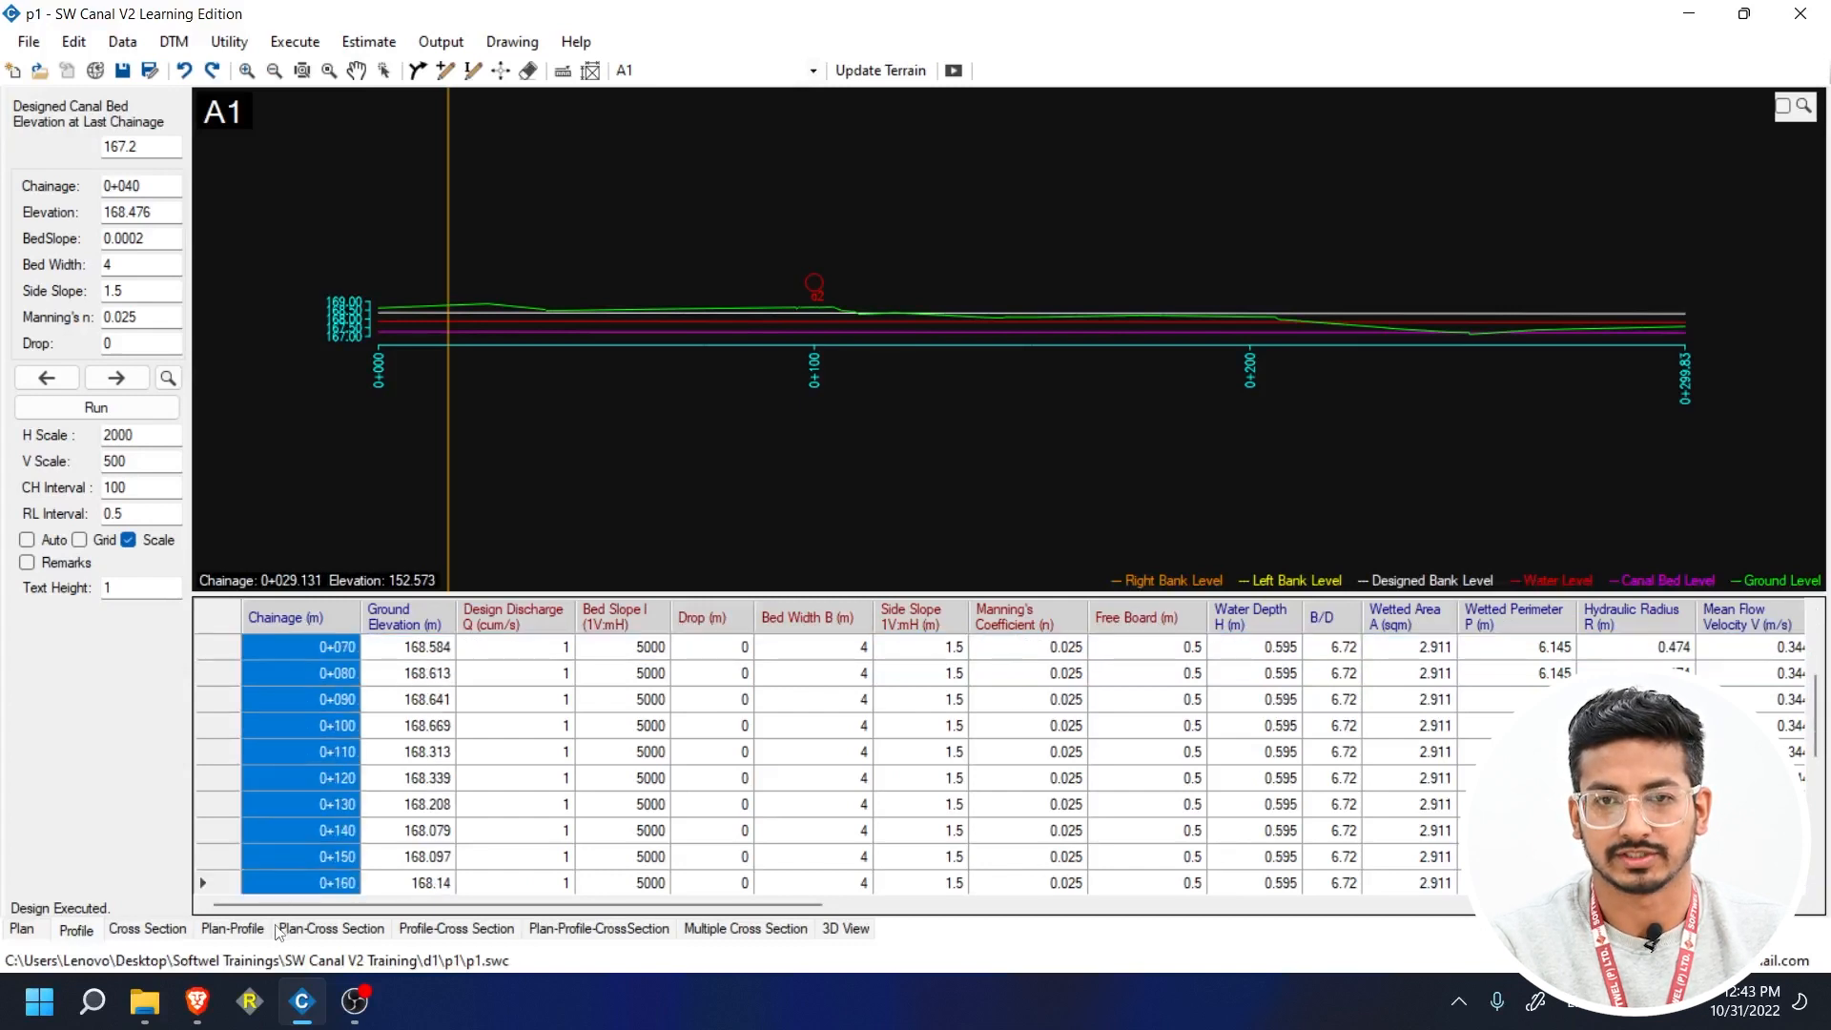
{"action": "left_click_drag", "start_coordinate": [408, 646], "coordinate": [420, 891]}
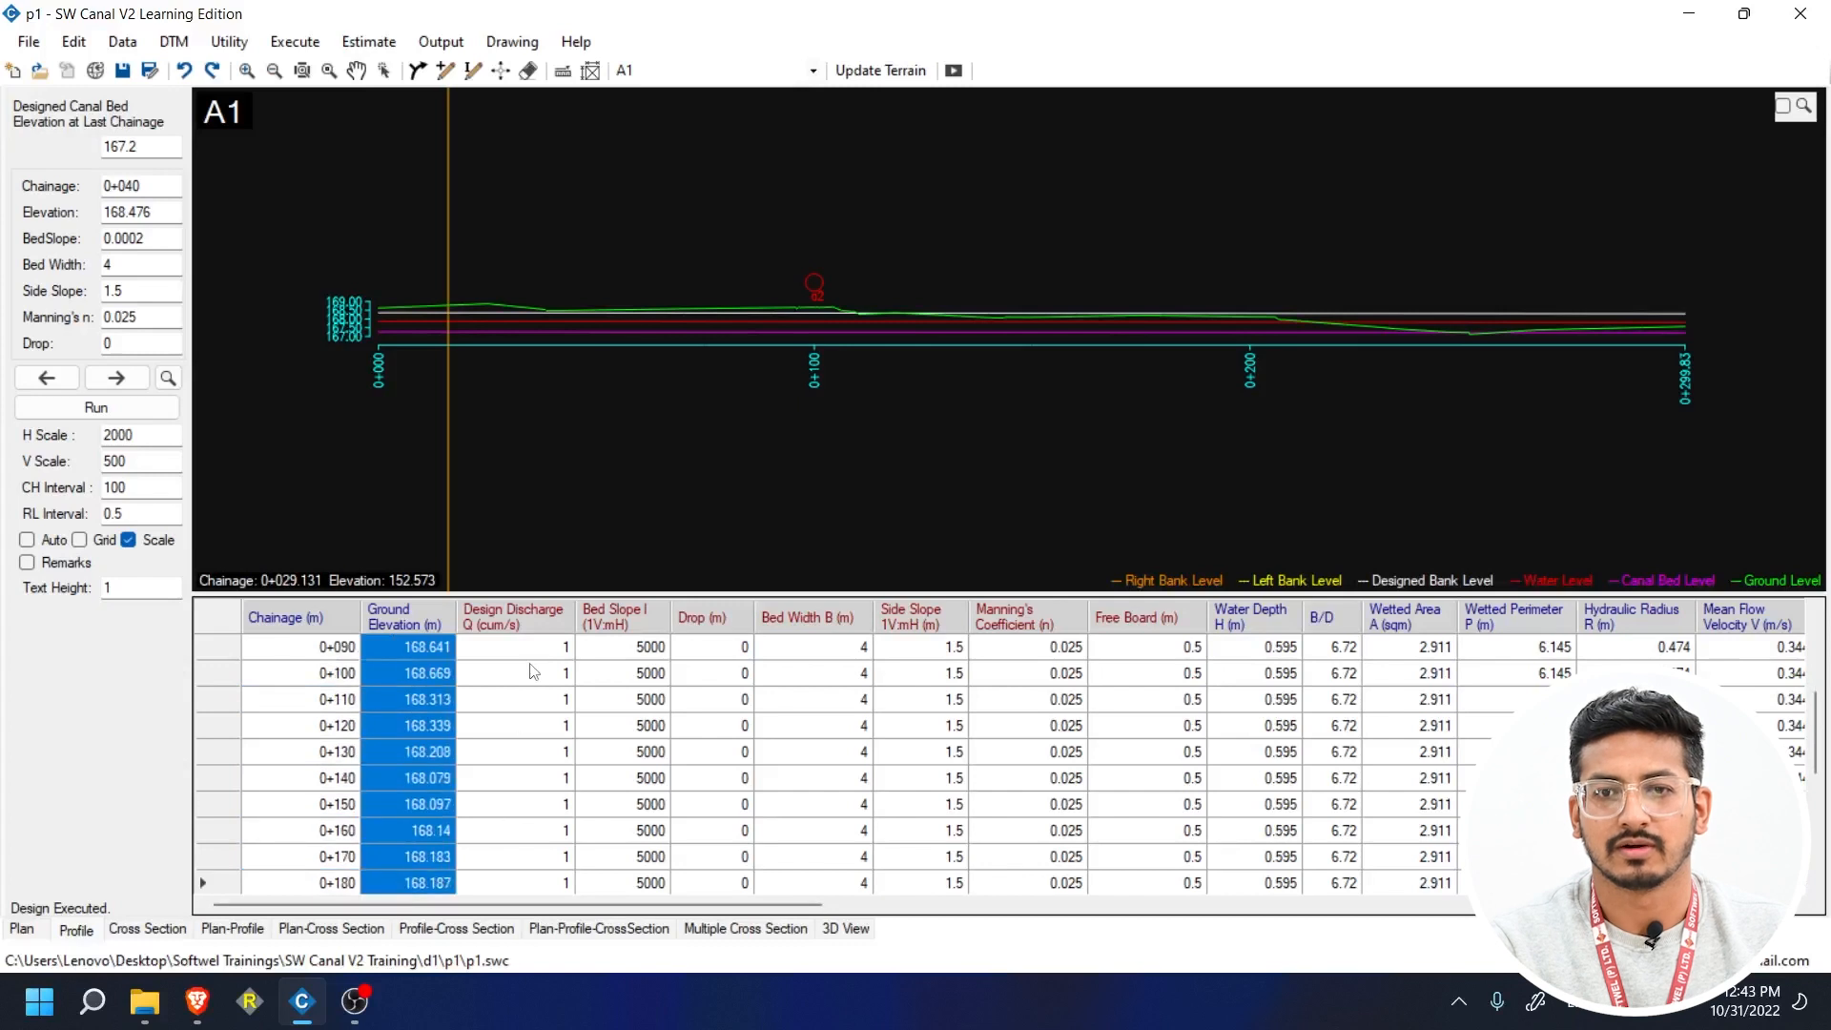
{"action": "scroll", "coordinate": [531, 664], "scroll_direction": "up", "scroll_amount": 3}
{"action": "left_click_drag", "start_coordinate": [533, 650], "coordinate": [534, 662]}
{"action": "left_click_drag", "start_coordinate": [523, 873], "coordinate": [557, 471]}
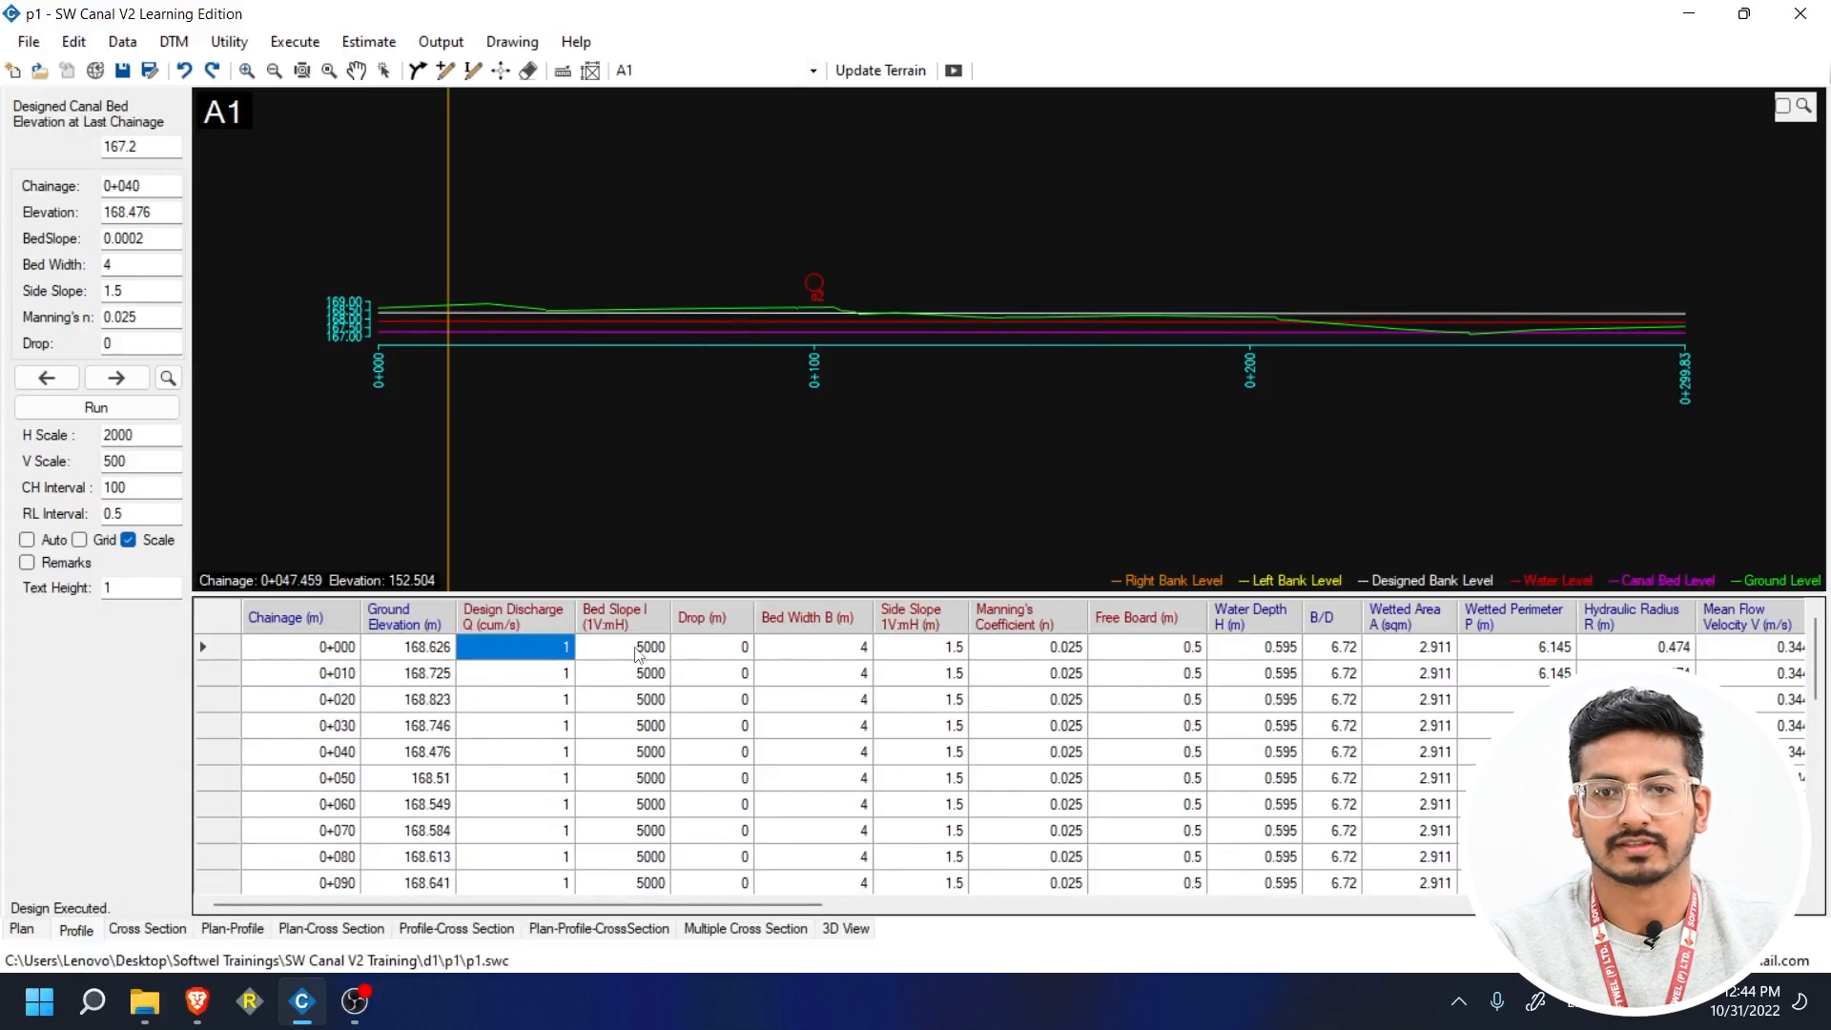
{"action": "left_click", "coordinate": [561, 674]}
{"action": "left_click", "coordinate": [561, 699]}
{"action": "left_click", "coordinate": [561, 726]}
{"action": "left_click", "coordinate": [561, 752]}
{"action": "left_click", "coordinate": [549, 778]}
{"action": "left_click", "coordinate": [540, 804]}
{"action": "left_click", "coordinate": [535, 831]}
{"action": "left_click", "coordinate": [531, 856]}
{"action": "left_click", "coordinate": [532, 887]}
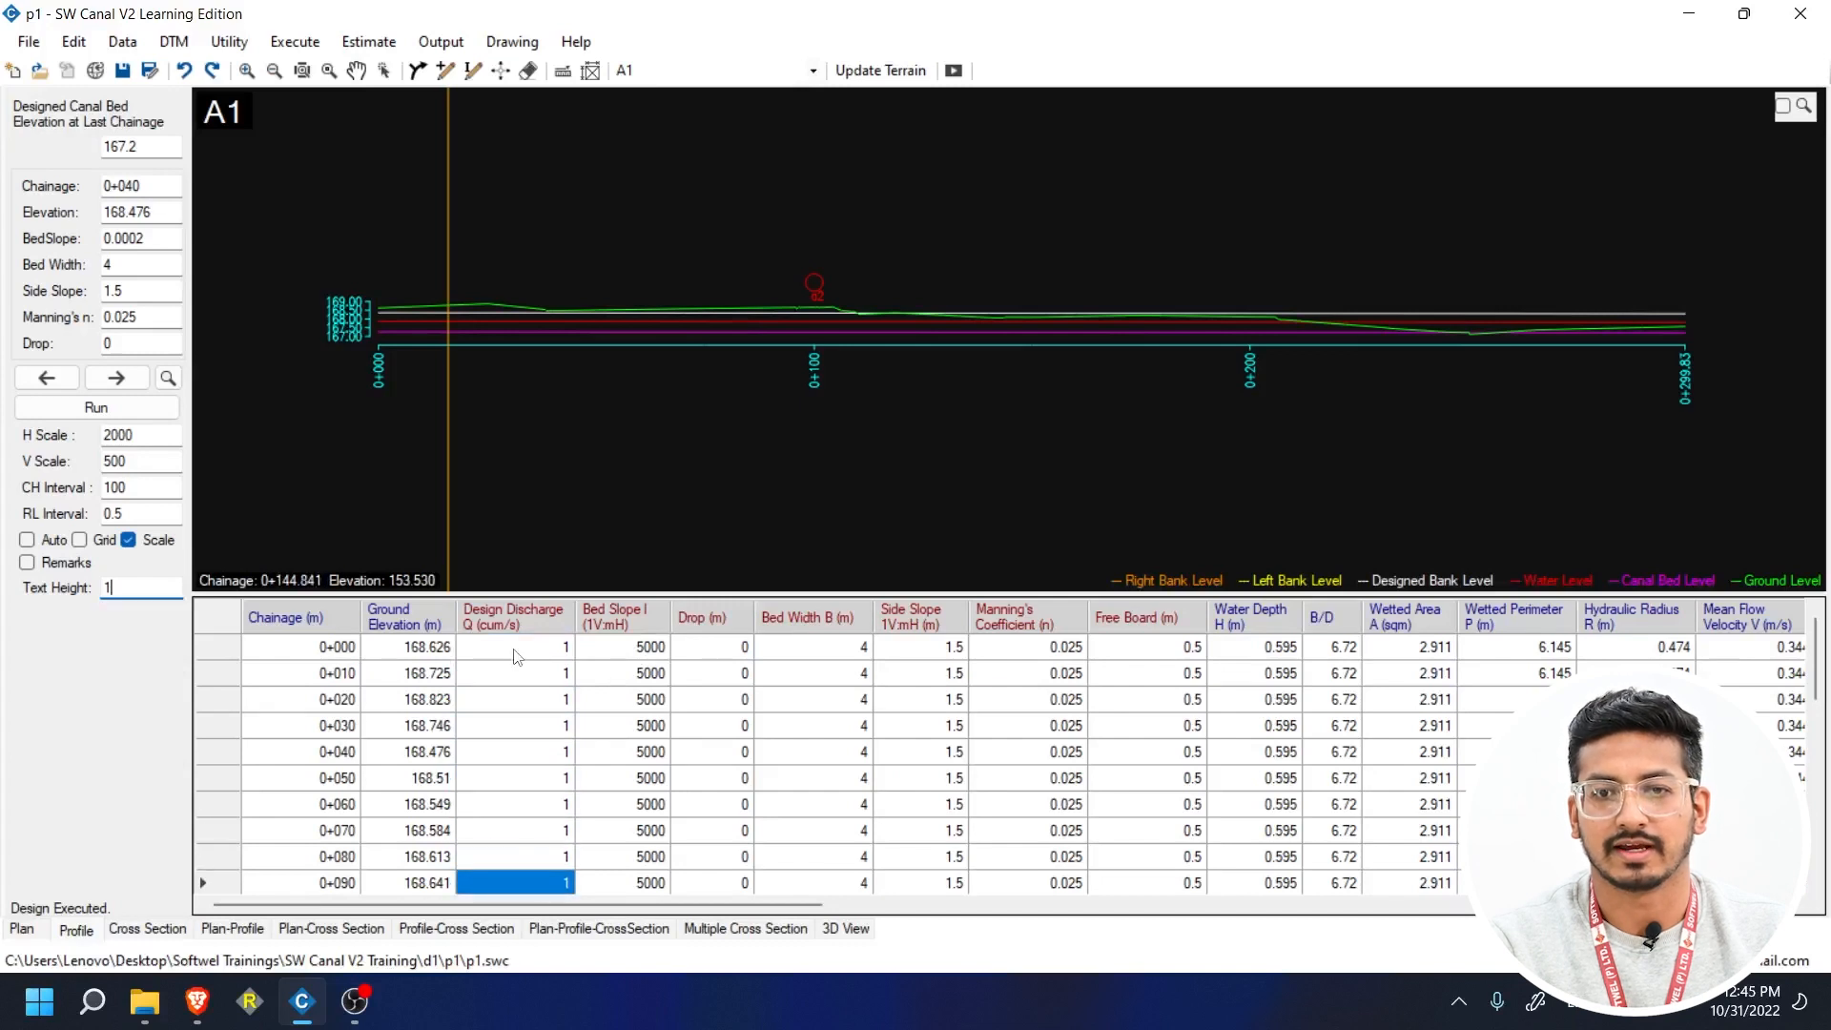
{"action": "left_click", "coordinate": [651, 648]}
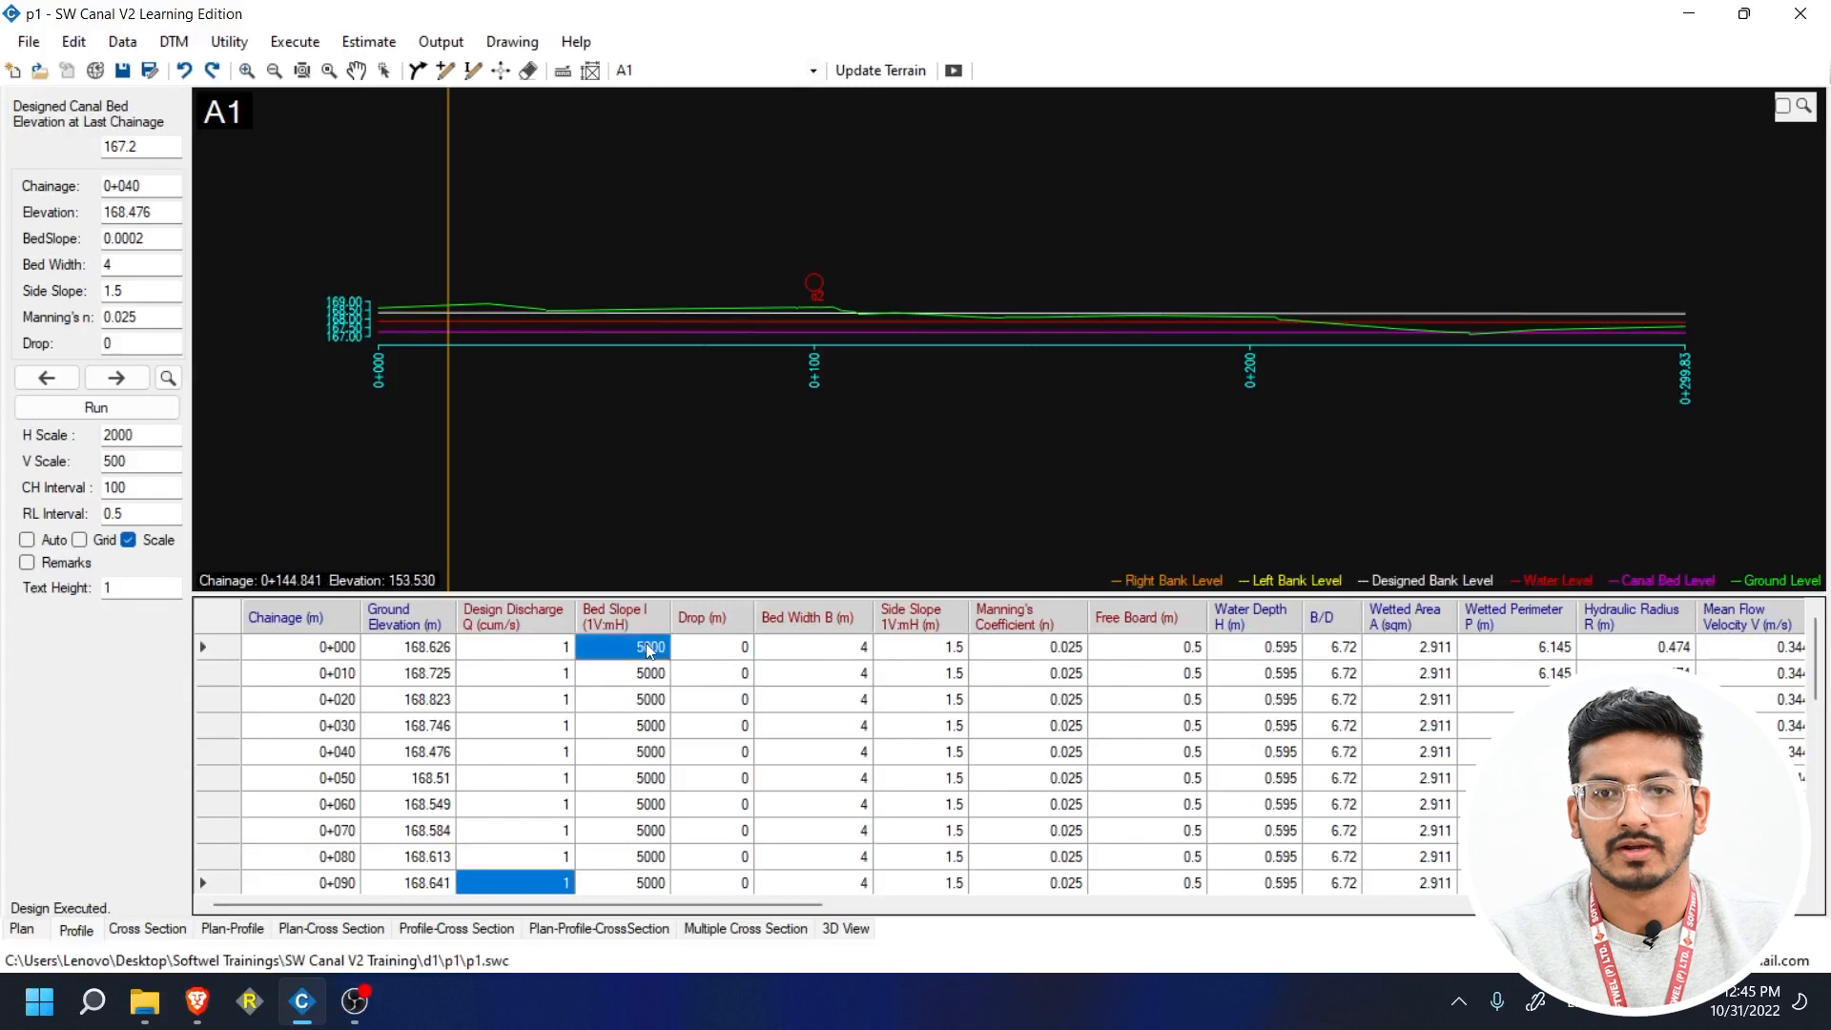
{"action": "left_click", "coordinate": [748, 650]}
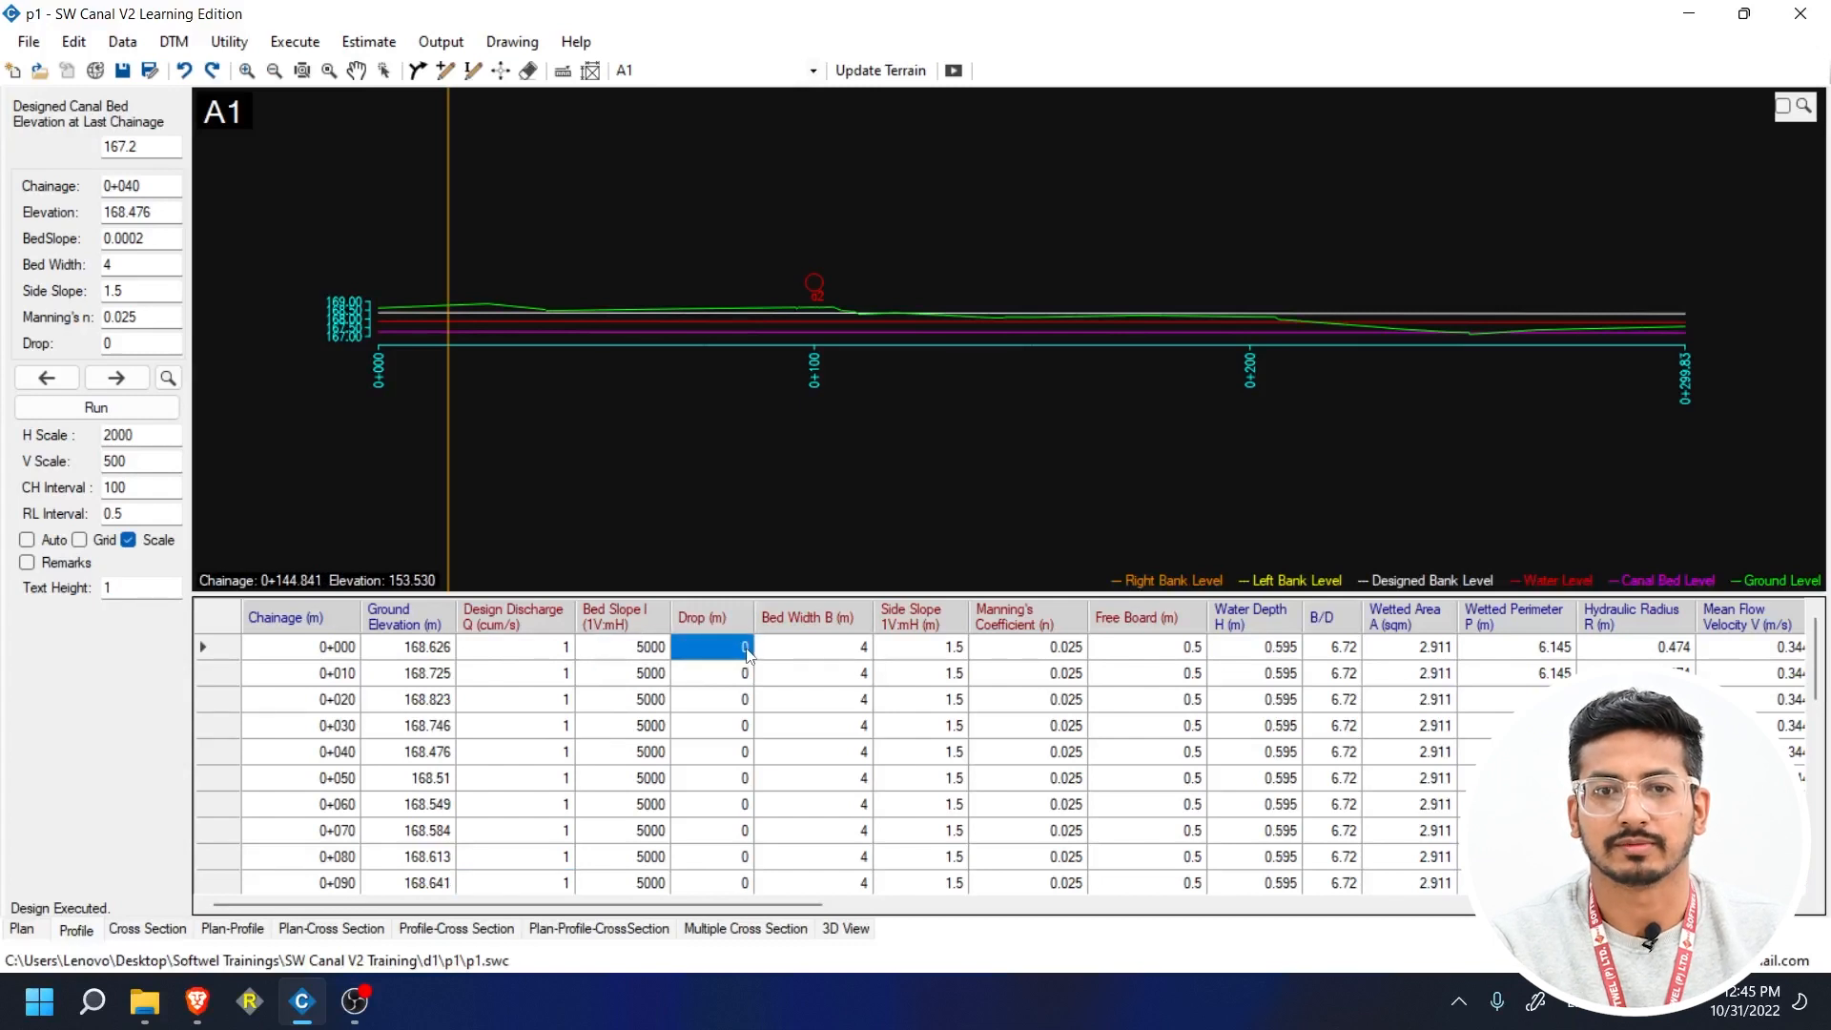
- Set the canal bed drop at chainage 0+250 to 0.2 m
{"action": "mouse_move", "coordinate": [745, 656]}
{"action": "left_mouse_down"}
{"action": "mouse_move", "coordinate": [711, 913]}
{"action": "mouse_move", "coordinate": [738, 625]}
{"action": "left_mouse_up"}
{"action": "scroll", "coordinate": [1377, 276], "scroll_direction": "up", "scroll_amount": 3}
{"action": "left_click_drag", "start_coordinate": [989, 426], "coordinate": [988, 220]}
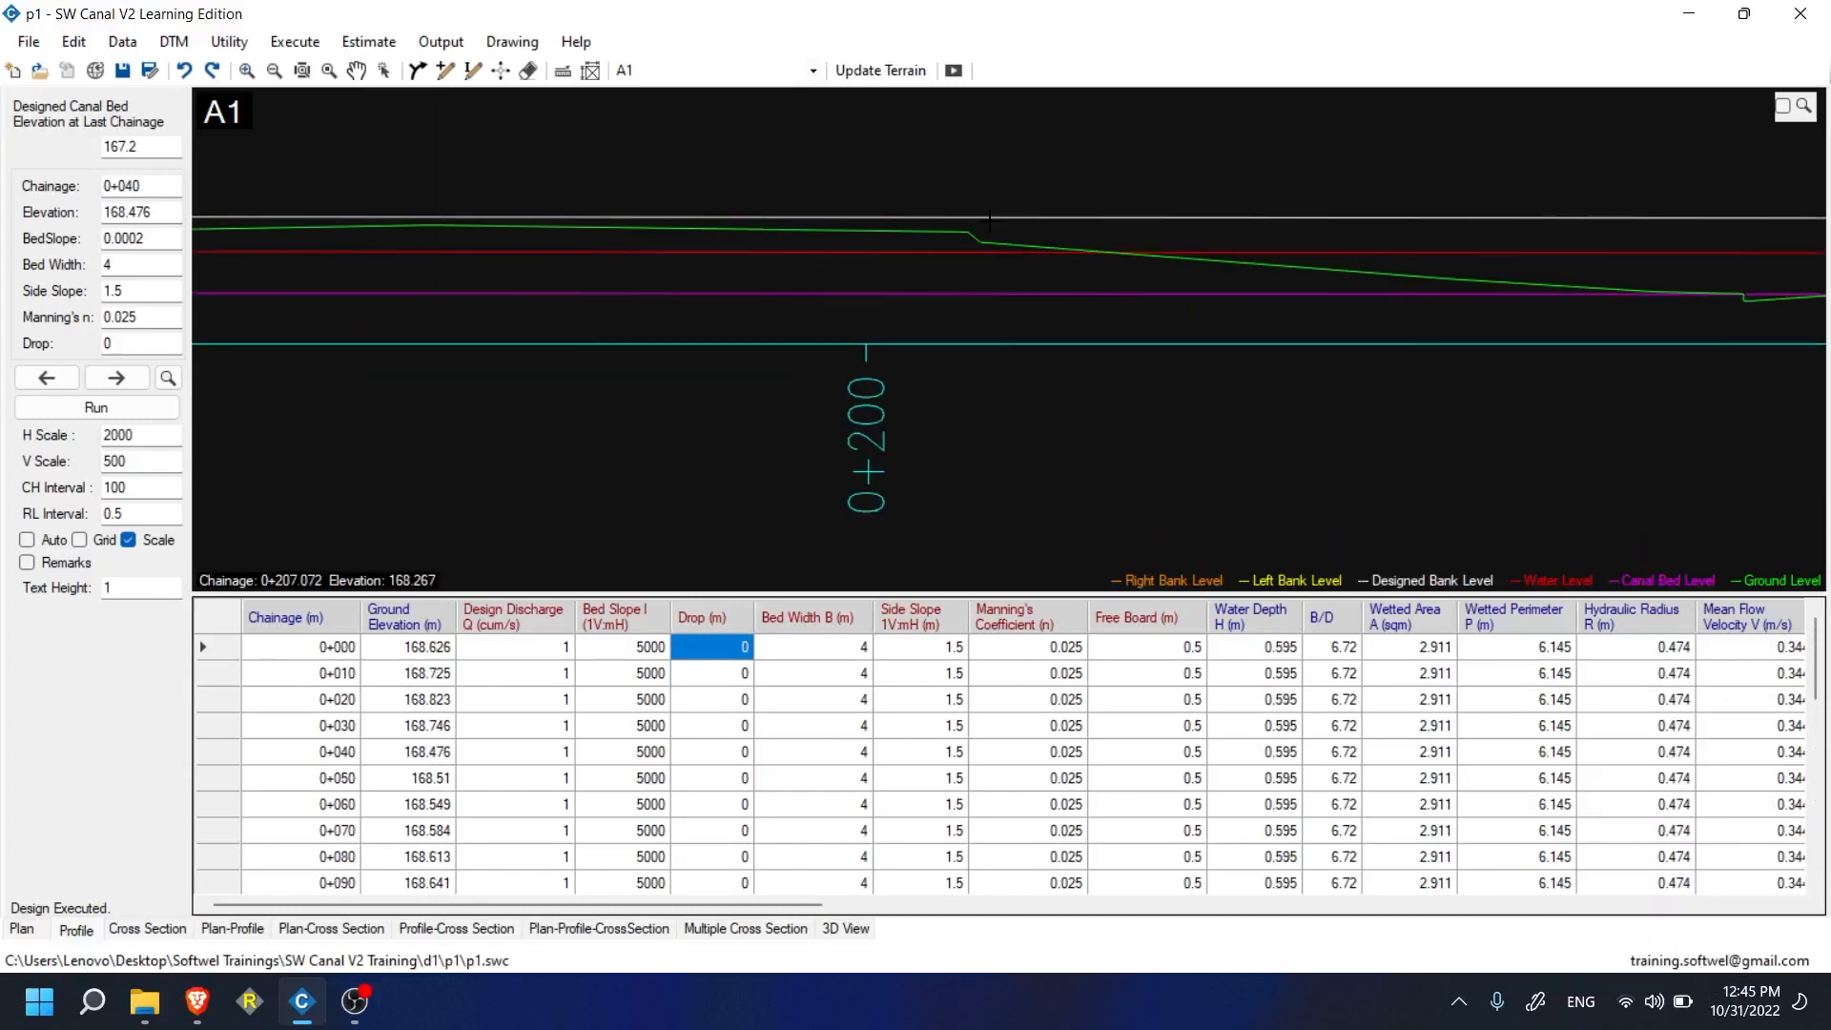
{"action": "mouse_move", "coordinate": [396, 229]}
{"action": "left_mouse_down"}
{"action": "mouse_move", "coordinate": [1030, 307]}
{"action": "mouse_move", "coordinate": [1706, 330]}
{"action": "left_mouse_up"}
{"action": "mouse_move", "coordinate": [494, 289]}
{"action": "left_mouse_down"}
{"action": "mouse_move", "coordinate": [524, 258]}
{"action": "mouse_move", "coordinate": [1338, 283]}
{"action": "mouse_move", "coordinate": [581, 308]}
{"action": "left_mouse_up"}
{"action": "left_click_drag", "start_coordinate": [1607, 295], "coordinate": [595, 181]}
{"action": "mouse_move", "coordinate": [1321, 216]}
{"action": "left_mouse_down"}
{"action": "mouse_move", "coordinate": [870, 199]}
{"action": "mouse_move", "coordinate": [784, 375]}
{"action": "left_mouse_up"}
{"action": "scroll", "coordinate": [811, 327], "scroll_direction": "up", "scroll_amount": 3}
{"action": "scroll", "coordinate": [805, 309], "scroll_direction": "down", "scroll_amount": 1}
{"action": "left_click", "coordinate": [735, 731]}
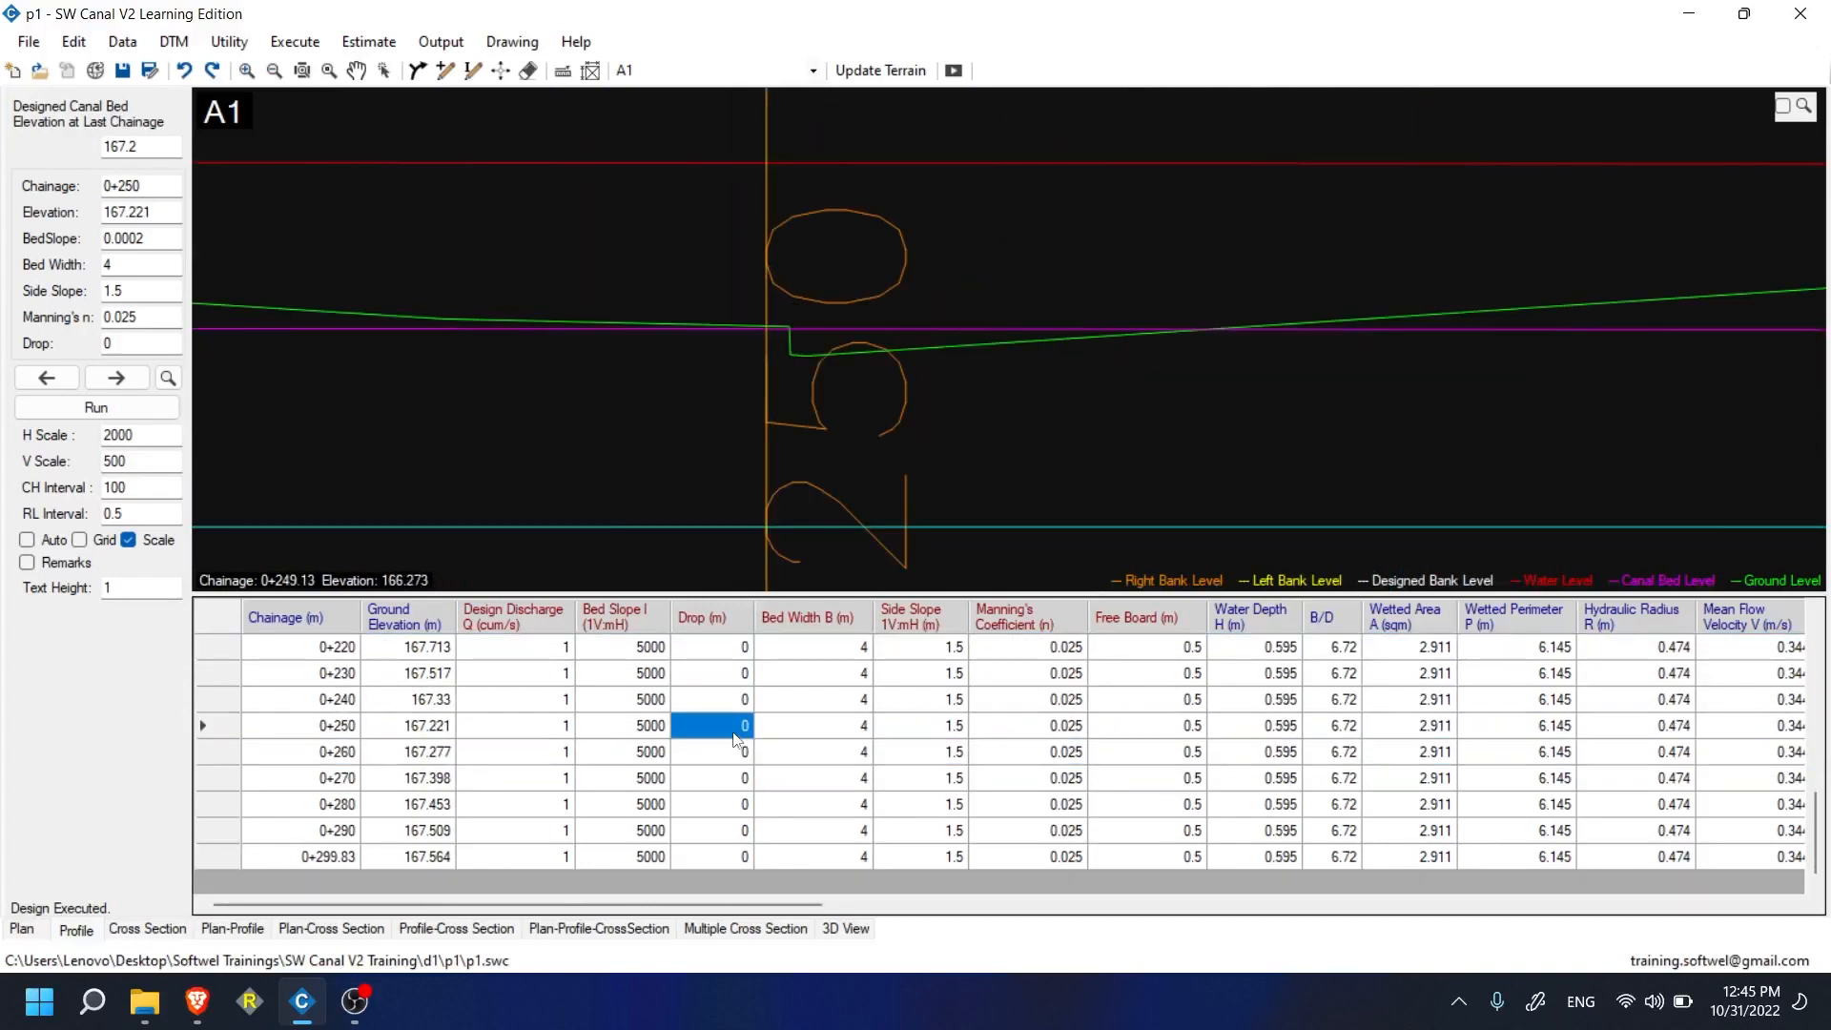
{"action": "left_click", "coordinate": [734, 732]}
{"action": "key", "text": "Return"}
- Run the design with the new drop, close the status report and inspect the lowered bed in the profile
{"action": "left_click", "coordinate": [953, 70]}
{"action": "left_click", "coordinate": [987, 584]}
{"action": "left_click", "coordinate": [1441, 341]}
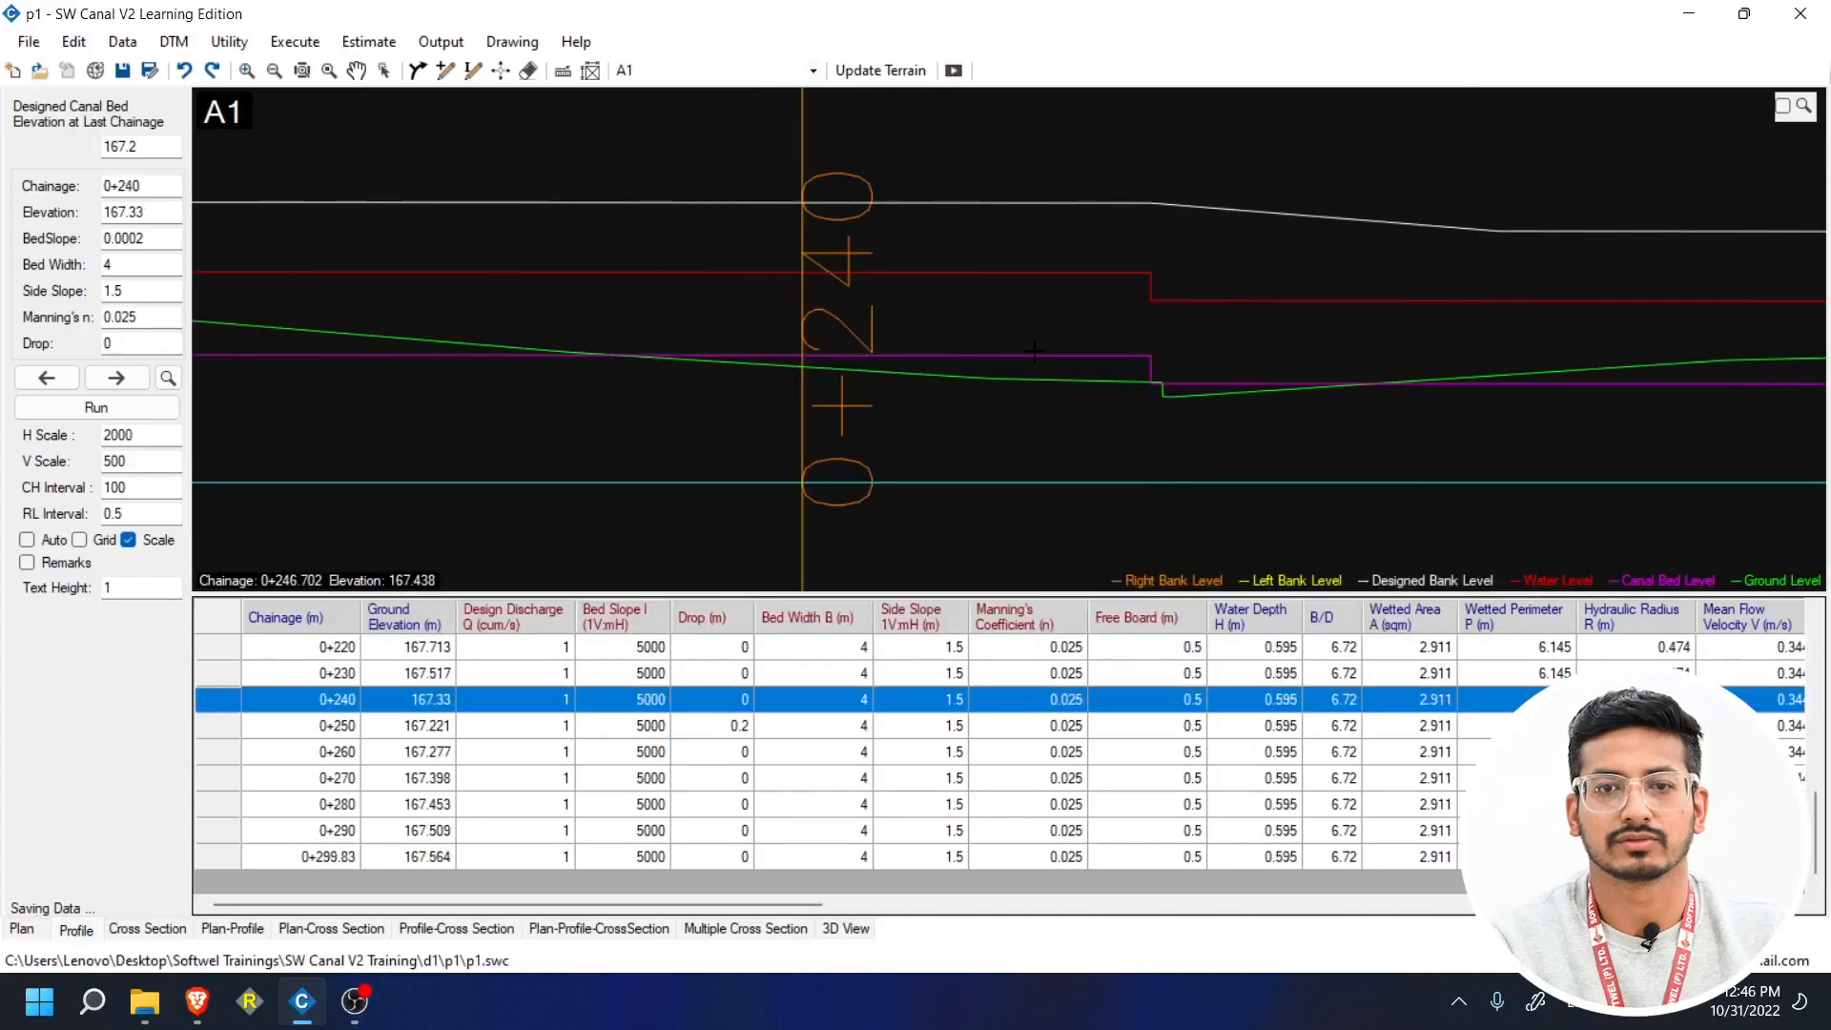
{"action": "scroll", "coordinate": [1034, 351], "scroll_direction": "down", "scroll_amount": 1}
{"action": "middle_click", "coordinate": [1135, 190]}
{"action": "middle_click", "coordinate": [1135, 189]}
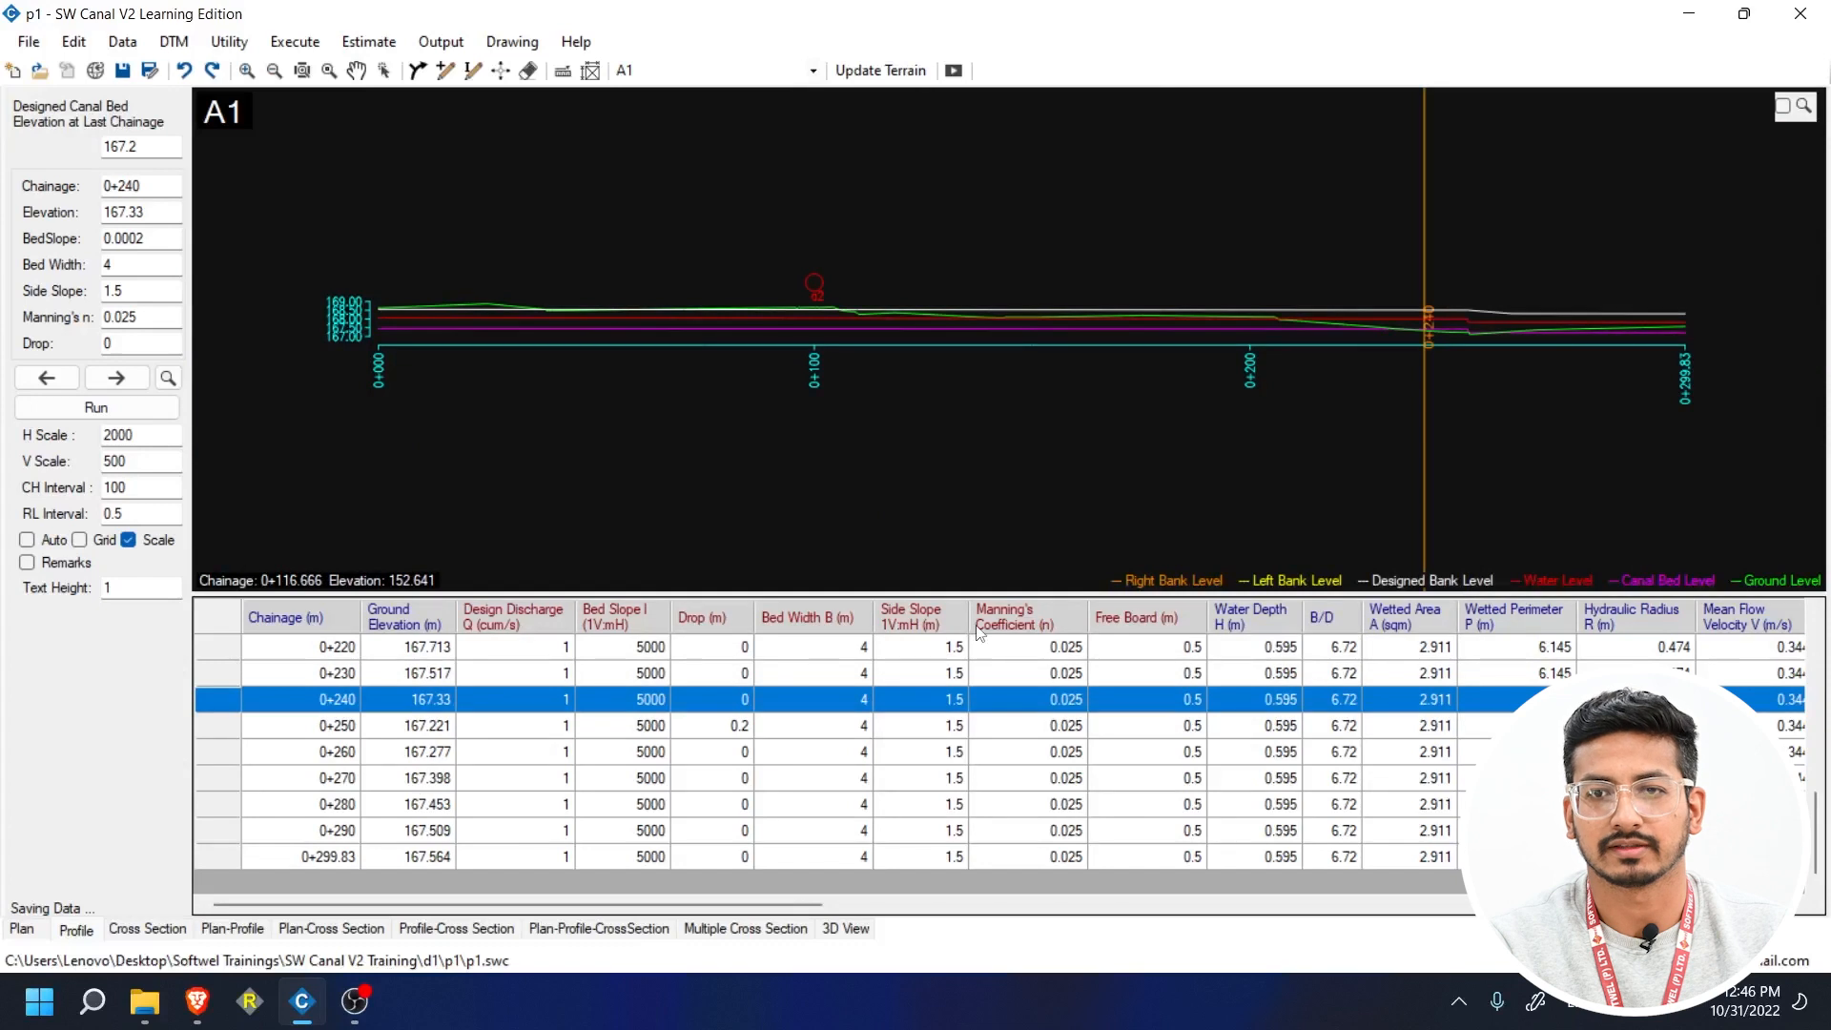
- Set the bed width to 2 m for all chainages of the canal
{"action": "left_click_drag", "start_coordinate": [851, 645], "coordinate": [816, 980]}
{"action": "left_click_drag", "start_coordinate": [1345, 654], "coordinate": [1345, 944]}
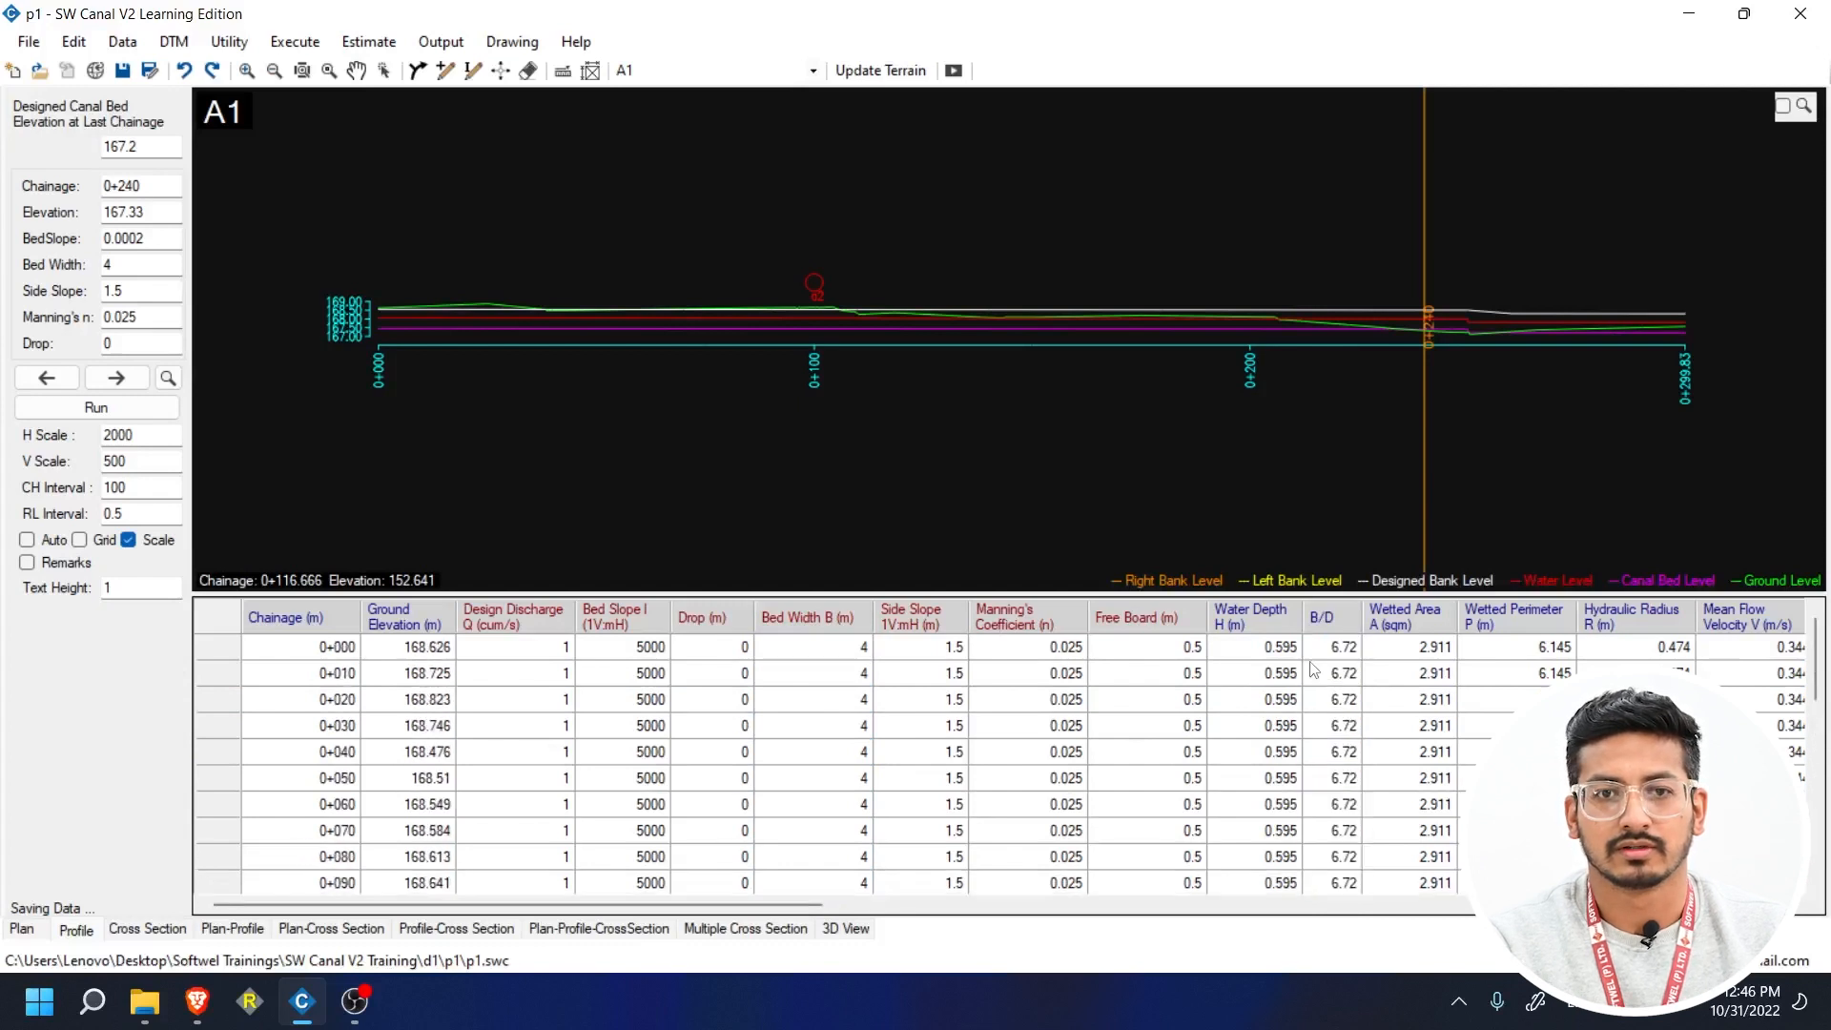
{"action": "left_click_drag", "start_coordinate": [854, 661], "coordinate": [828, 874]}
{"action": "right_click", "coordinate": [828, 874]}
{"action": "left_click", "coordinate": [913, 812]}
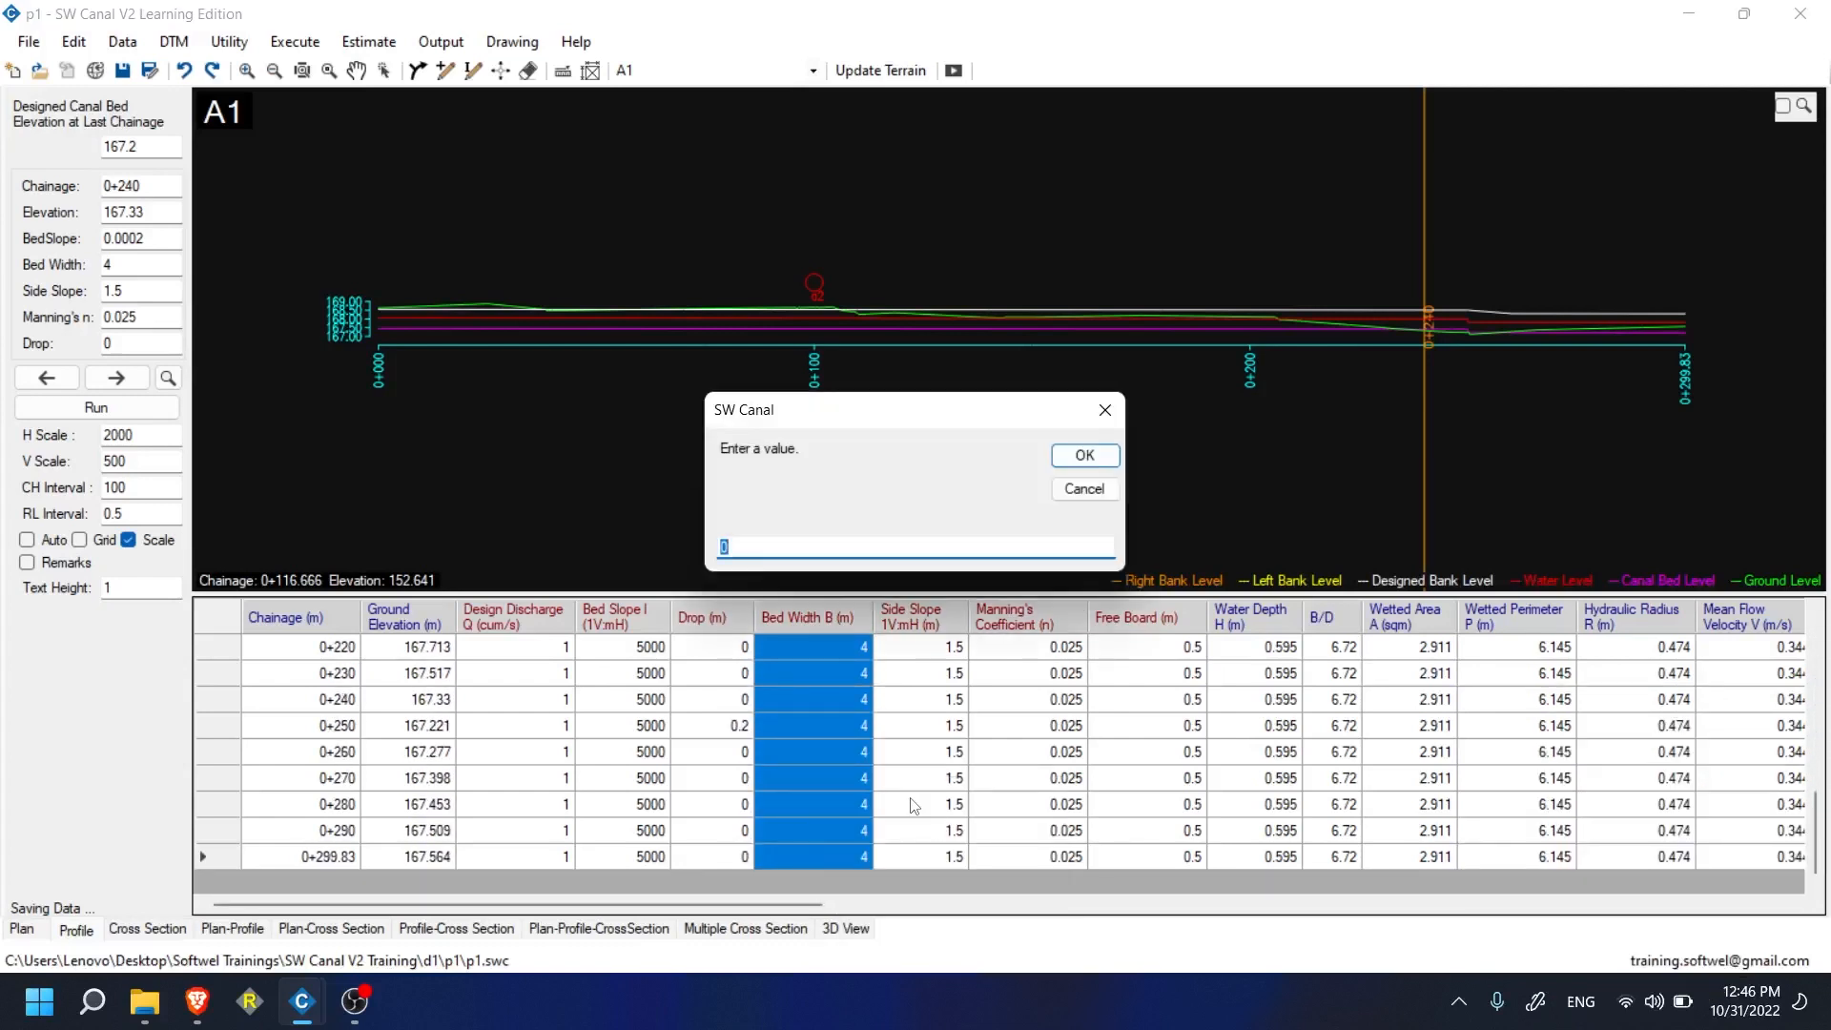
{"action": "type", "text": "2"}
{"action": "key", "text": "Return"}
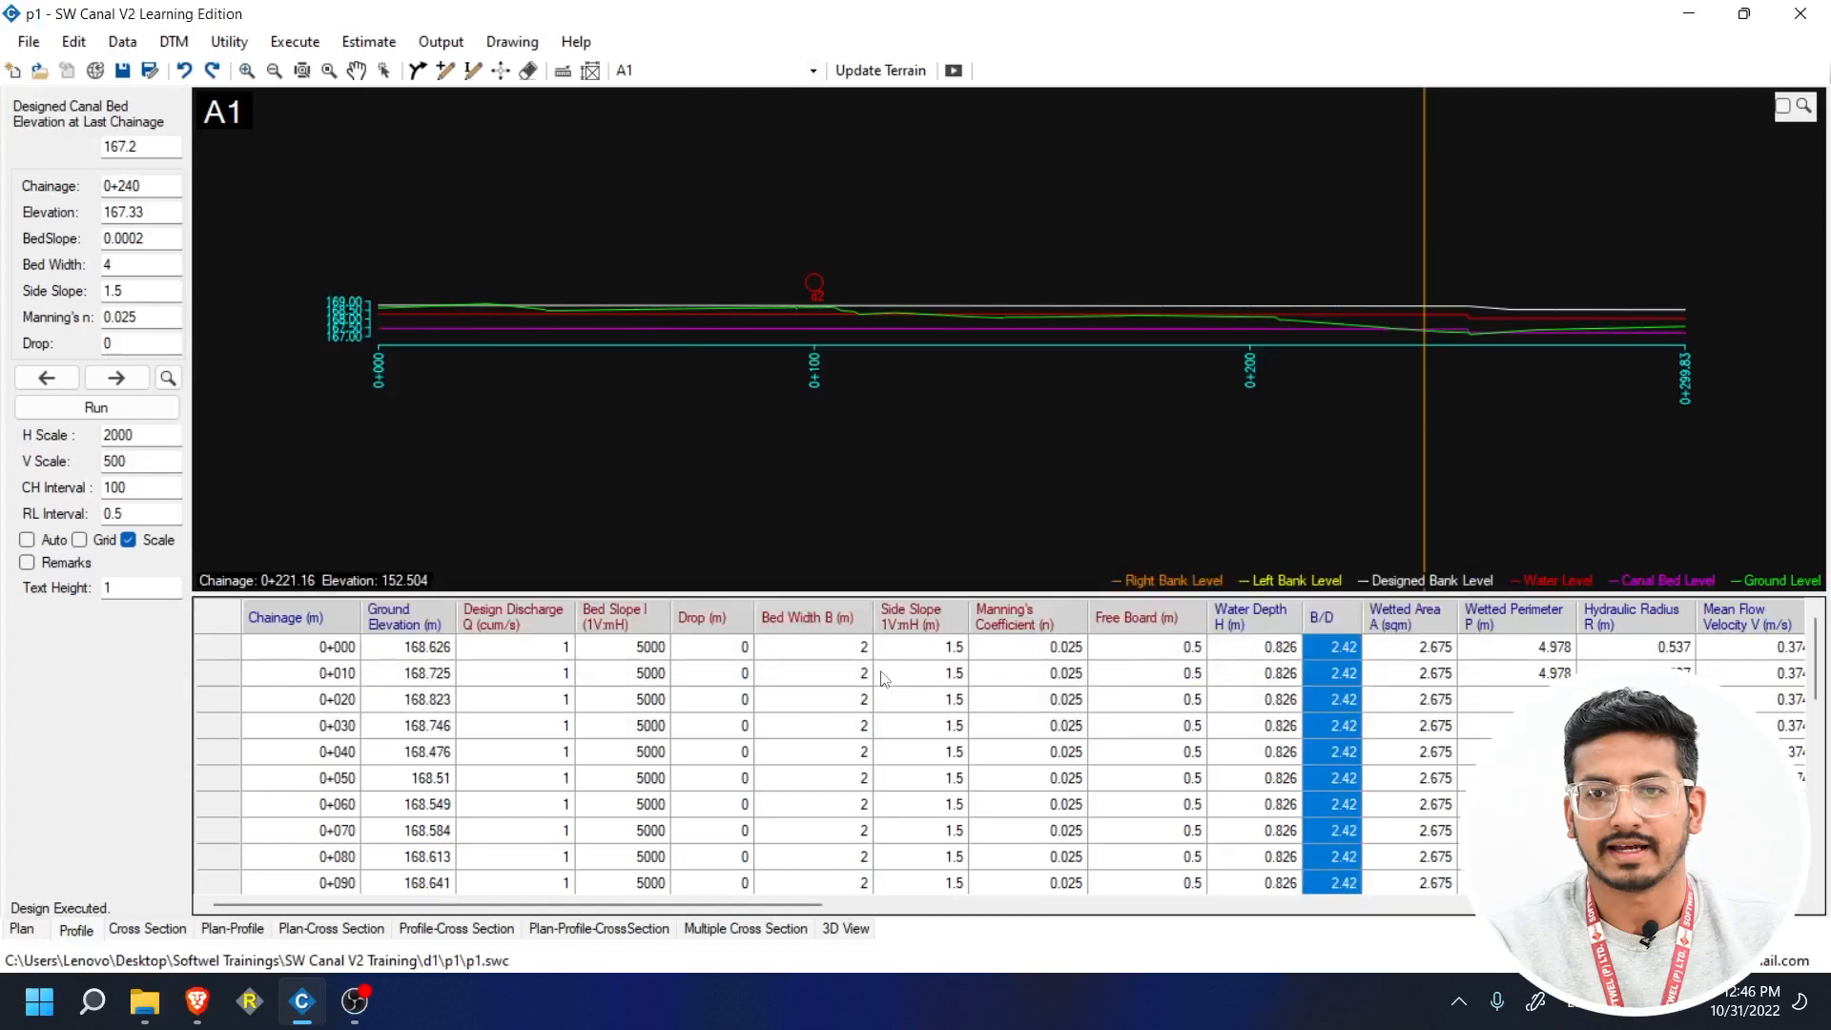
- Run the design with the new bed width and close the status report
{"action": "left_click", "coordinate": [931, 650]}
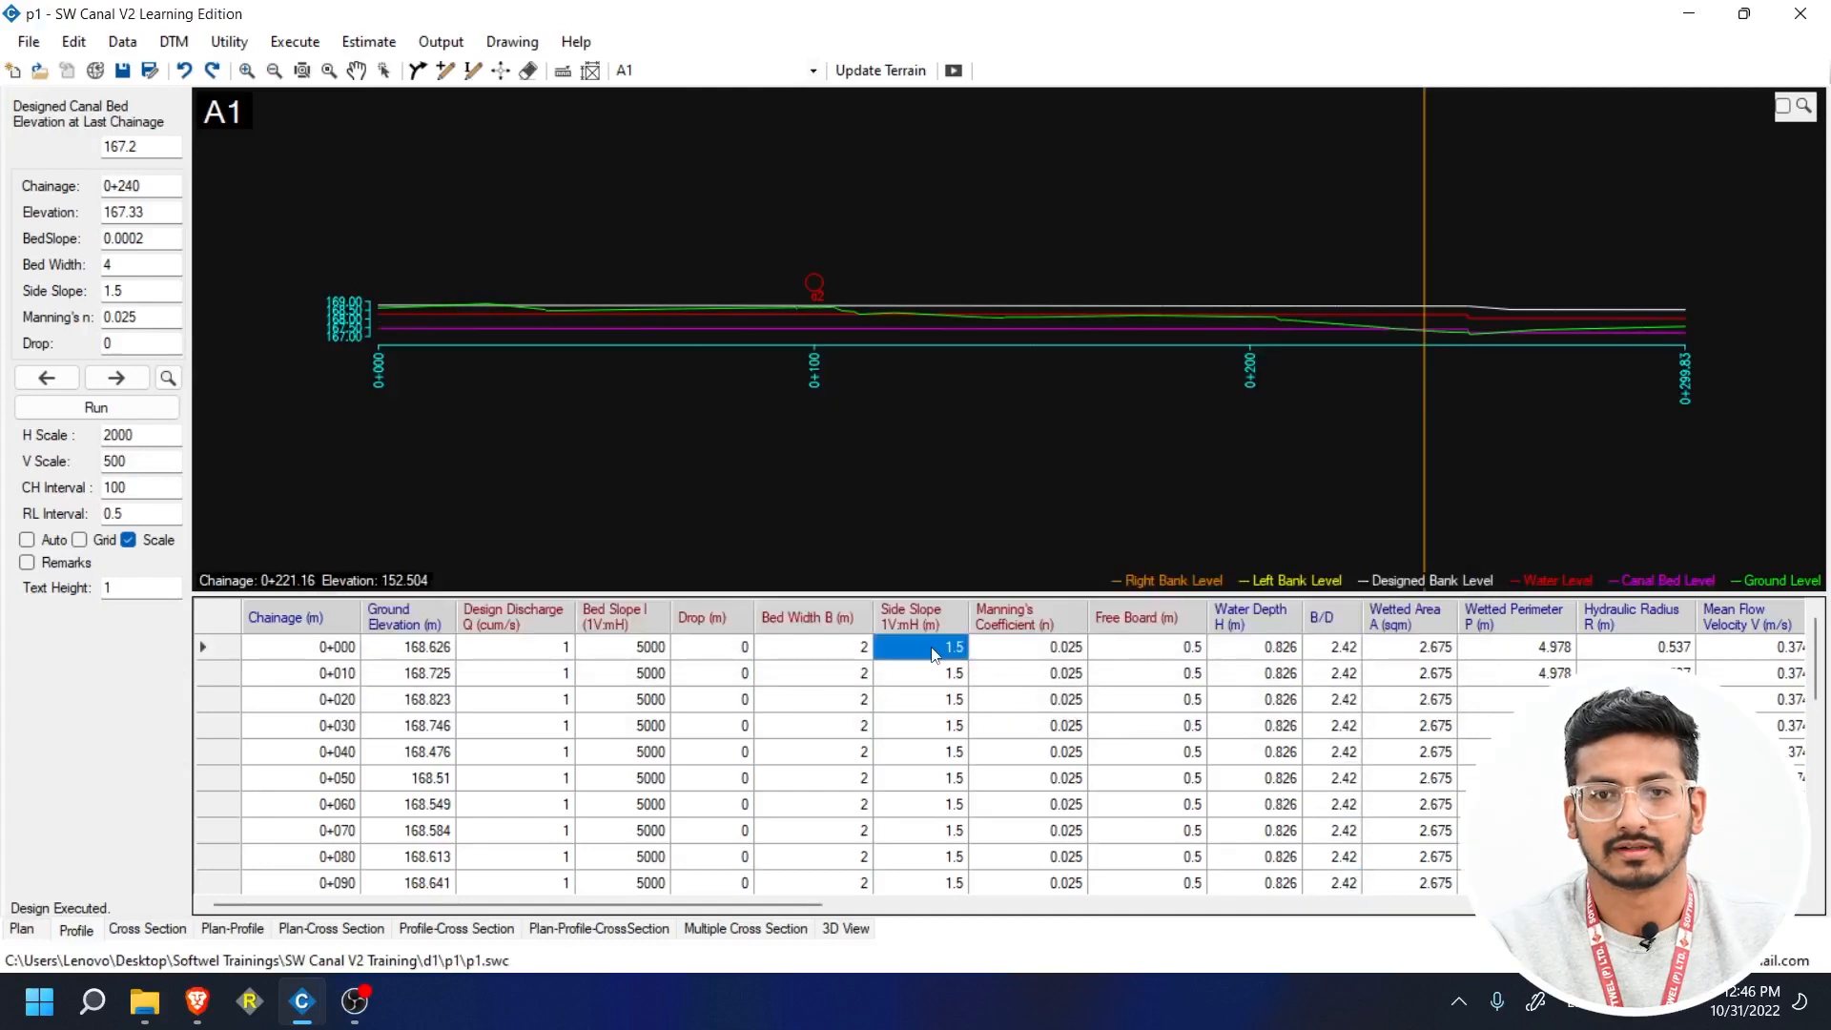
{"action": "left_click", "coordinate": [953, 71]}
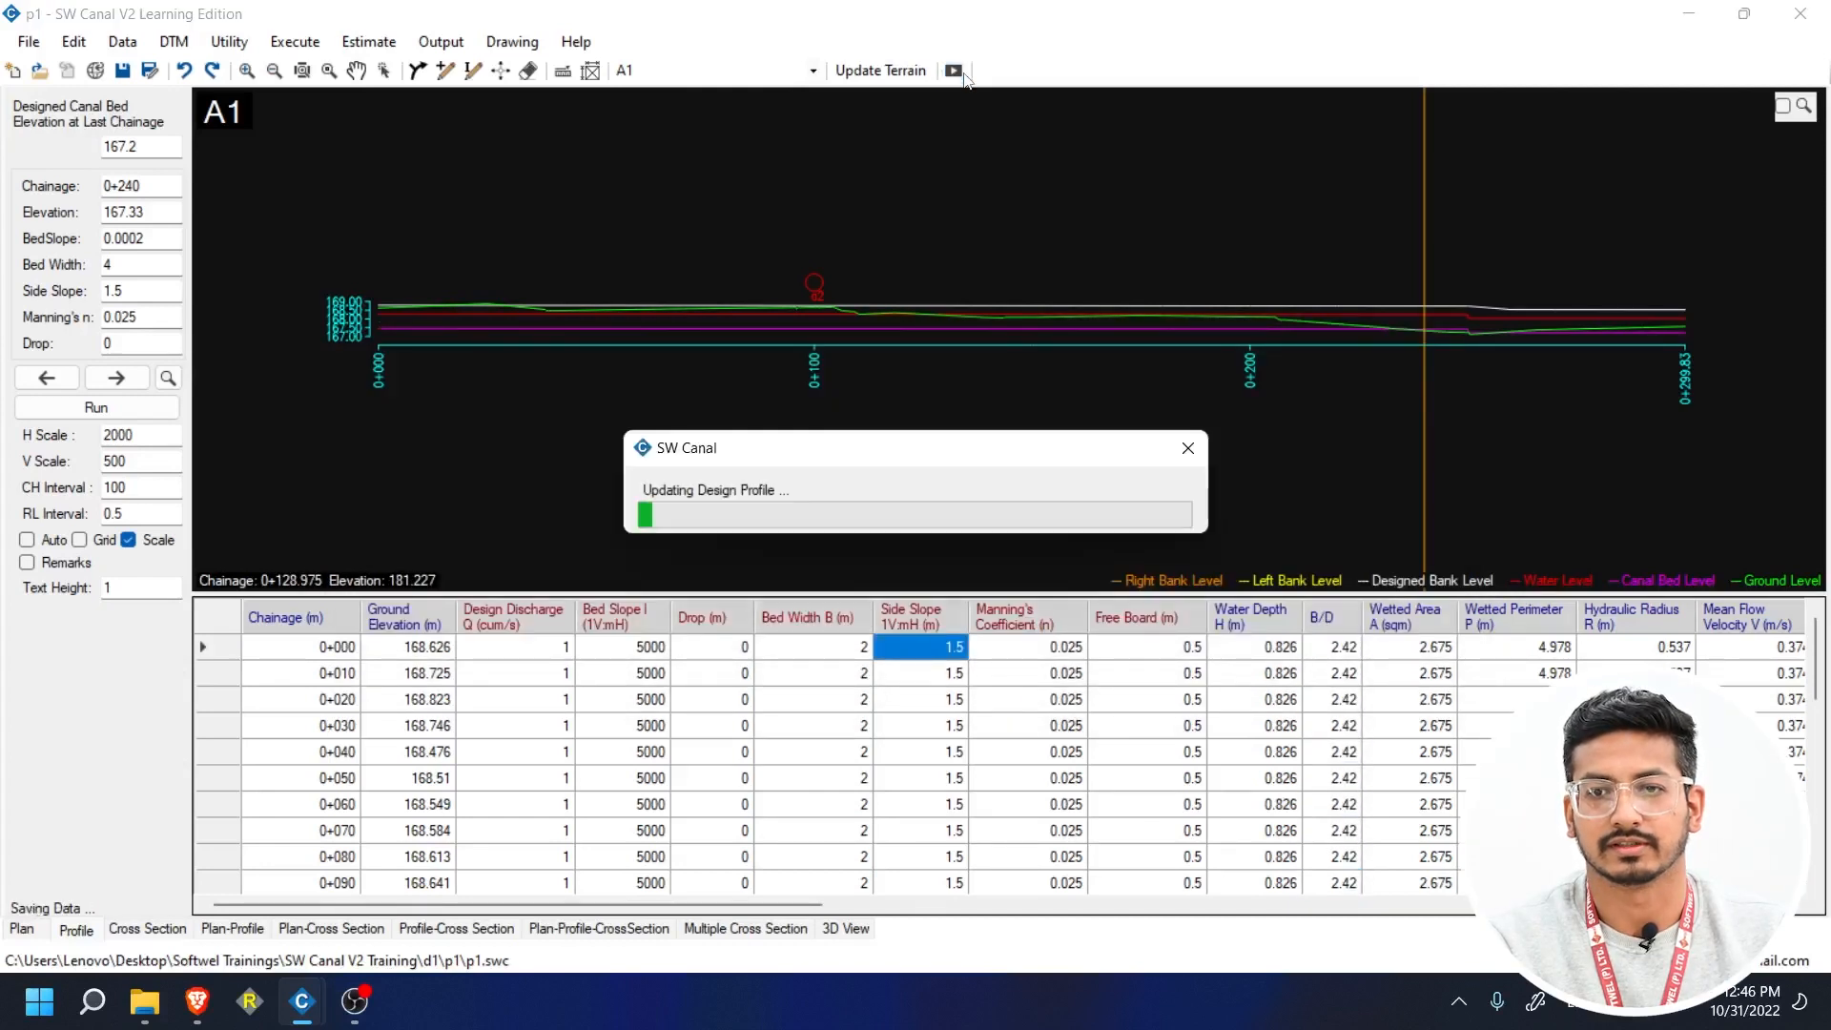
{"action": "left_click", "coordinate": [990, 584]}
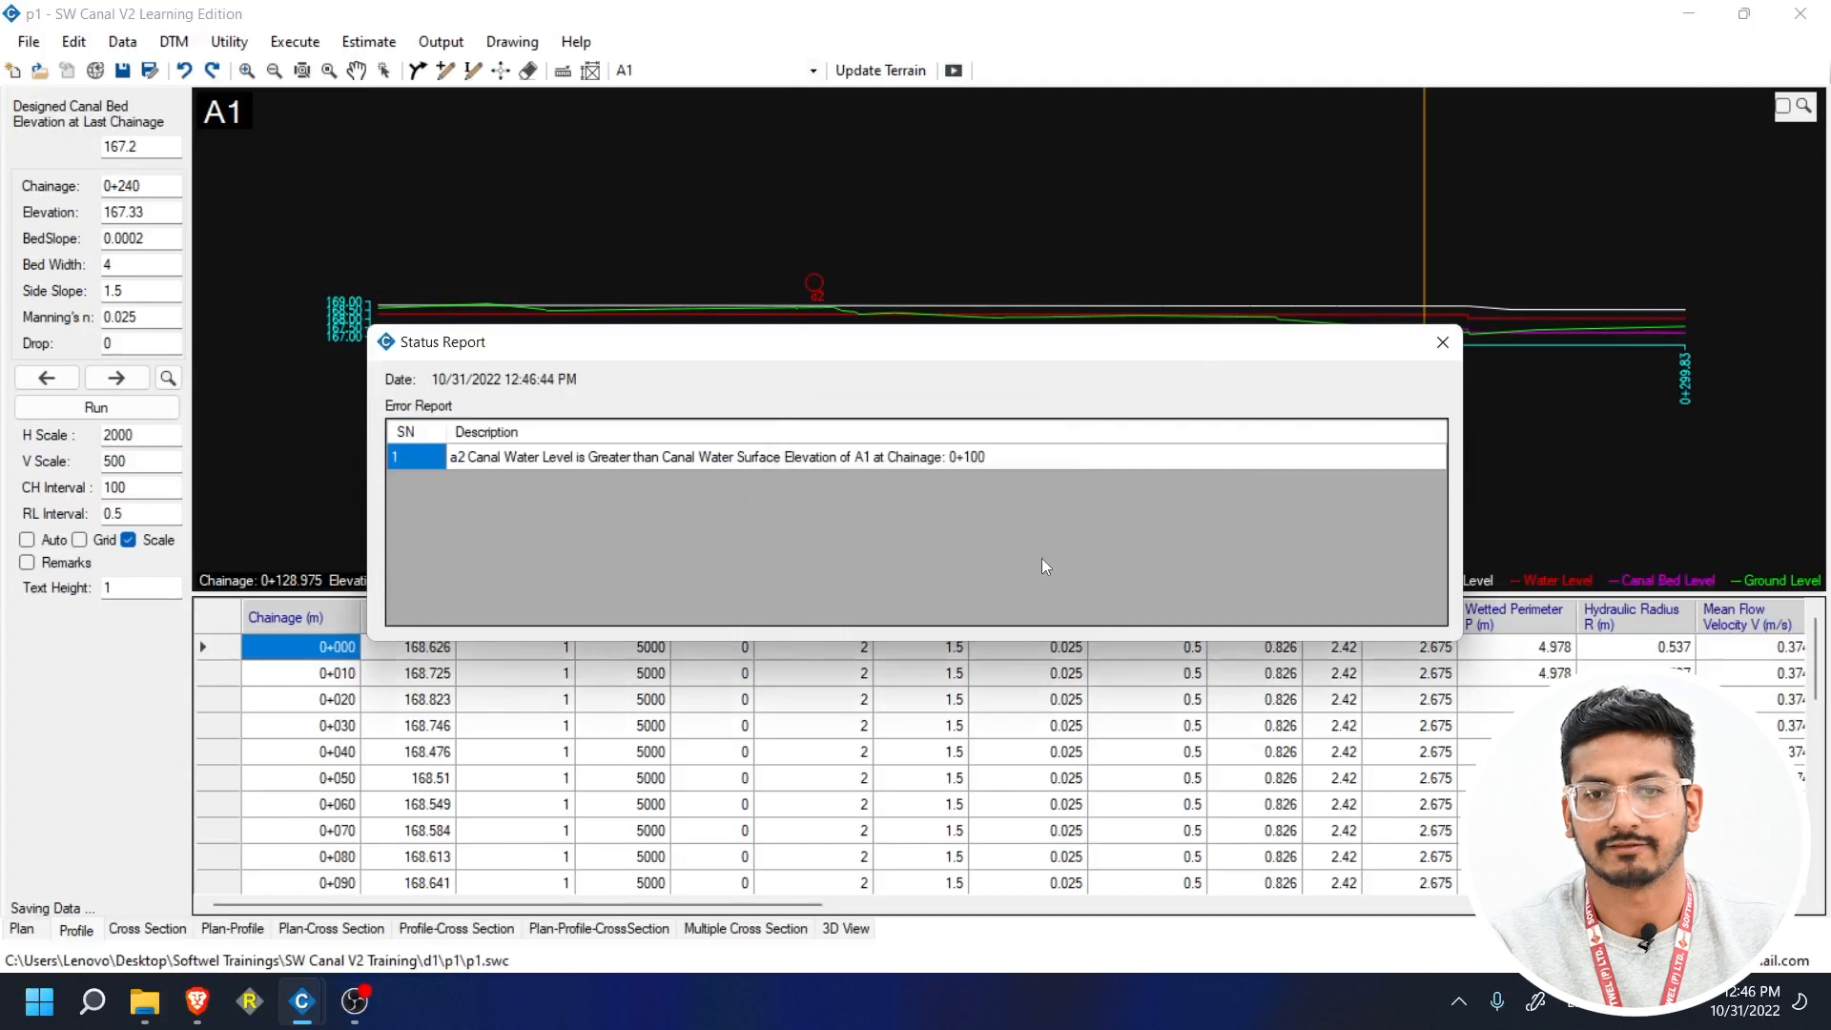
{"action": "left_click", "coordinate": [1441, 341]}
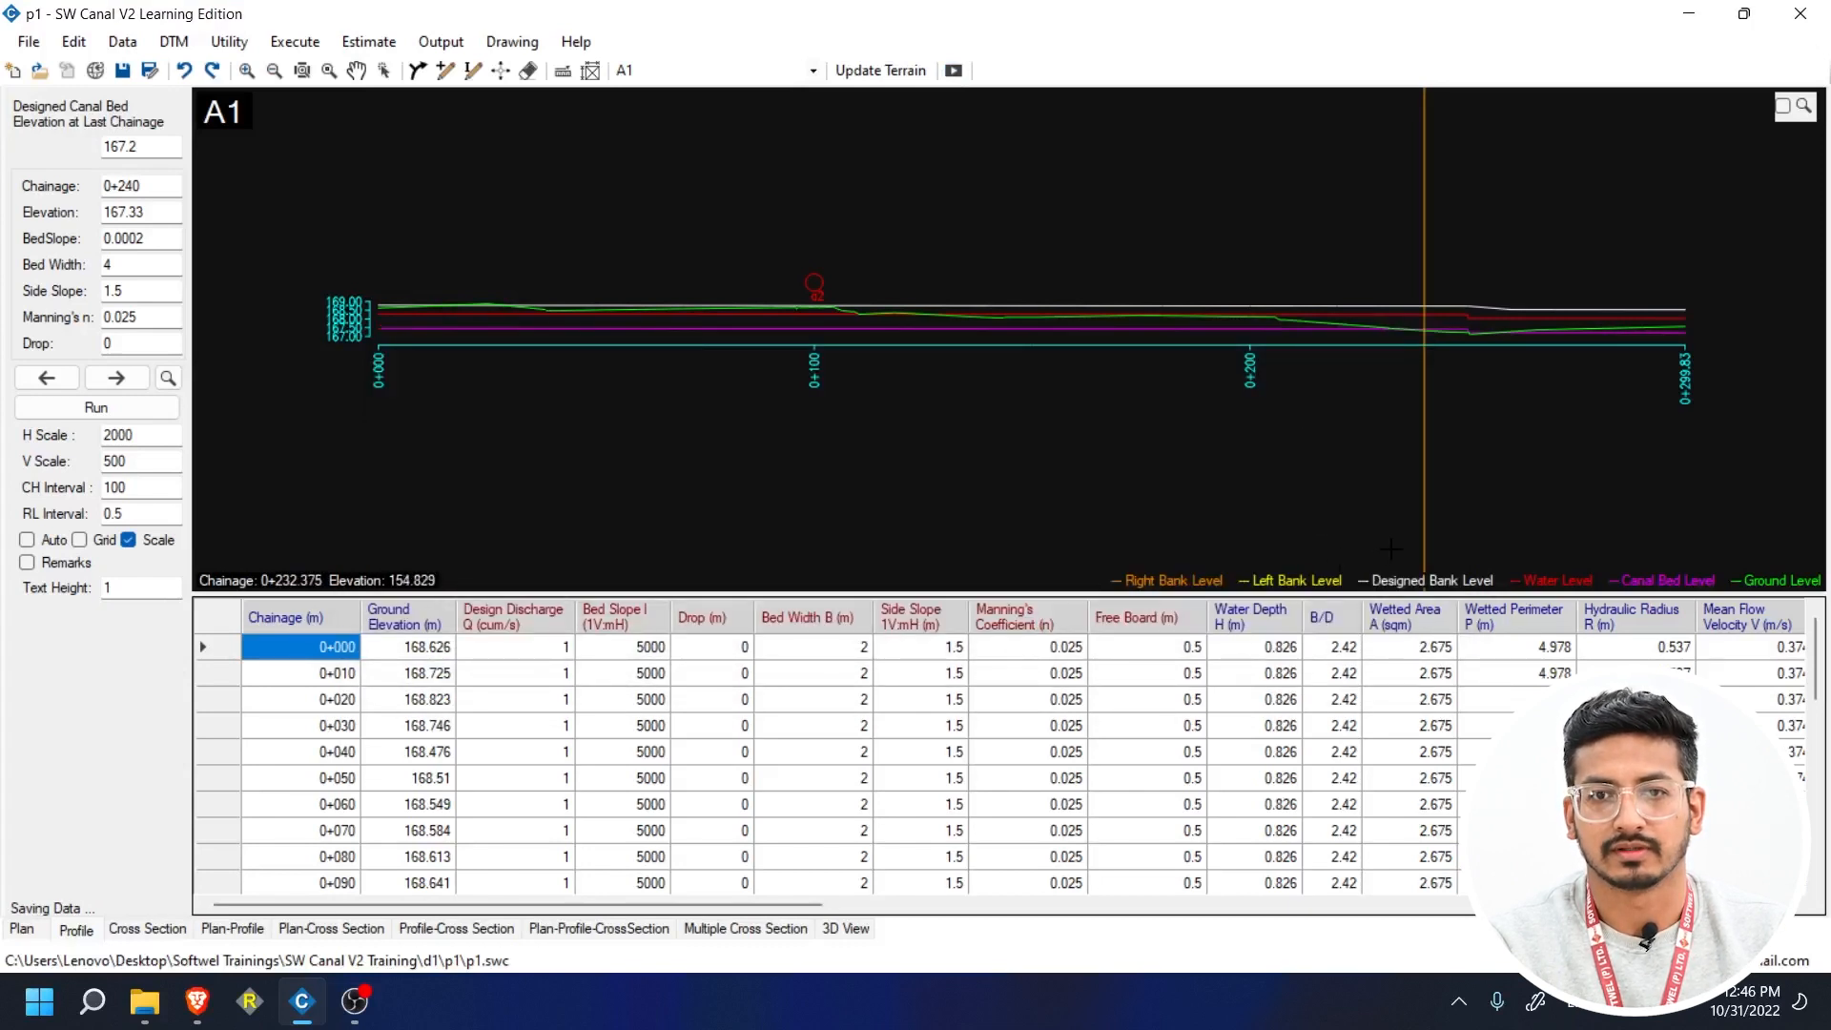
- Set the side slope to 0 for chainages 0+000 to 0+100 and dismiss the status report
{"action": "left_click_drag", "start_coordinate": [914, 653], "coordinate": [906, 944]}
{"action": "scroll", "coordinate": [930, 825], "scroll_direction": "up", "scroll_amount": 8}
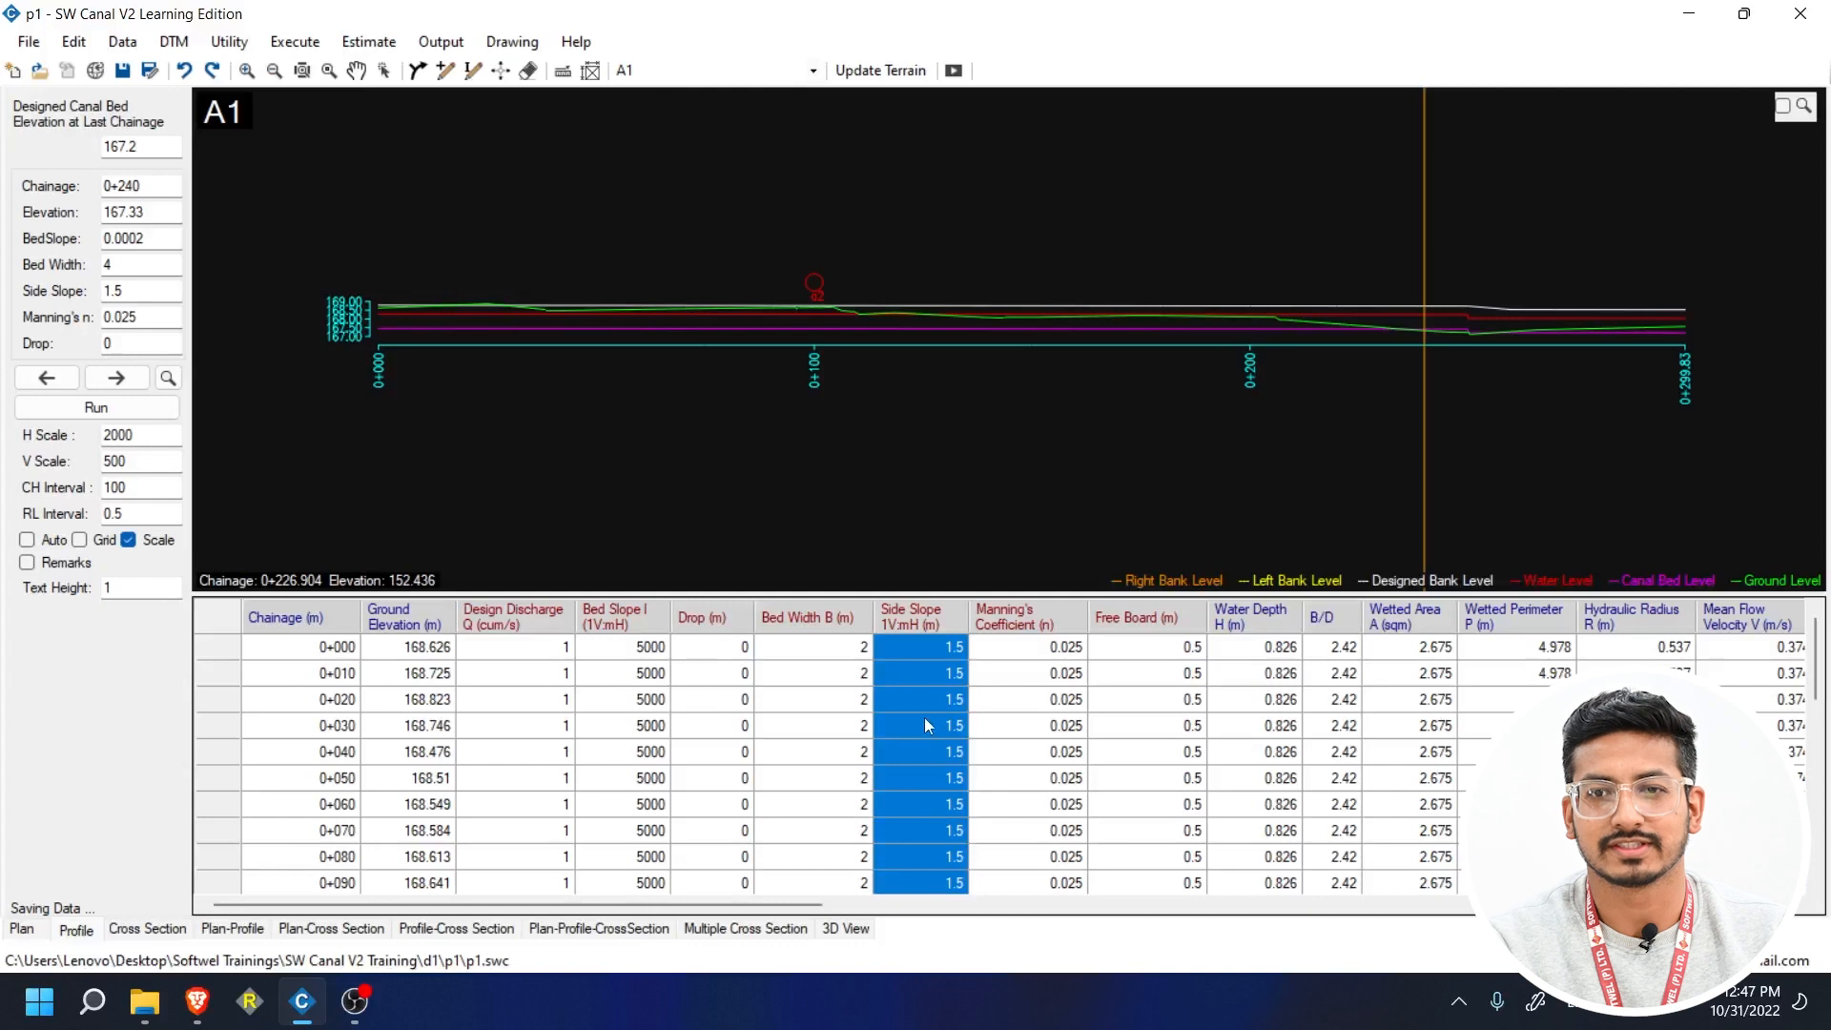
{"action": "left_click_drag", "start_coordinate": [915, 649], "coordinate": [956, 758]}
{"action": "right_click", "coordinate": [954, 756]}
{"action": "left_click", "coordinate": [1027, 799]}
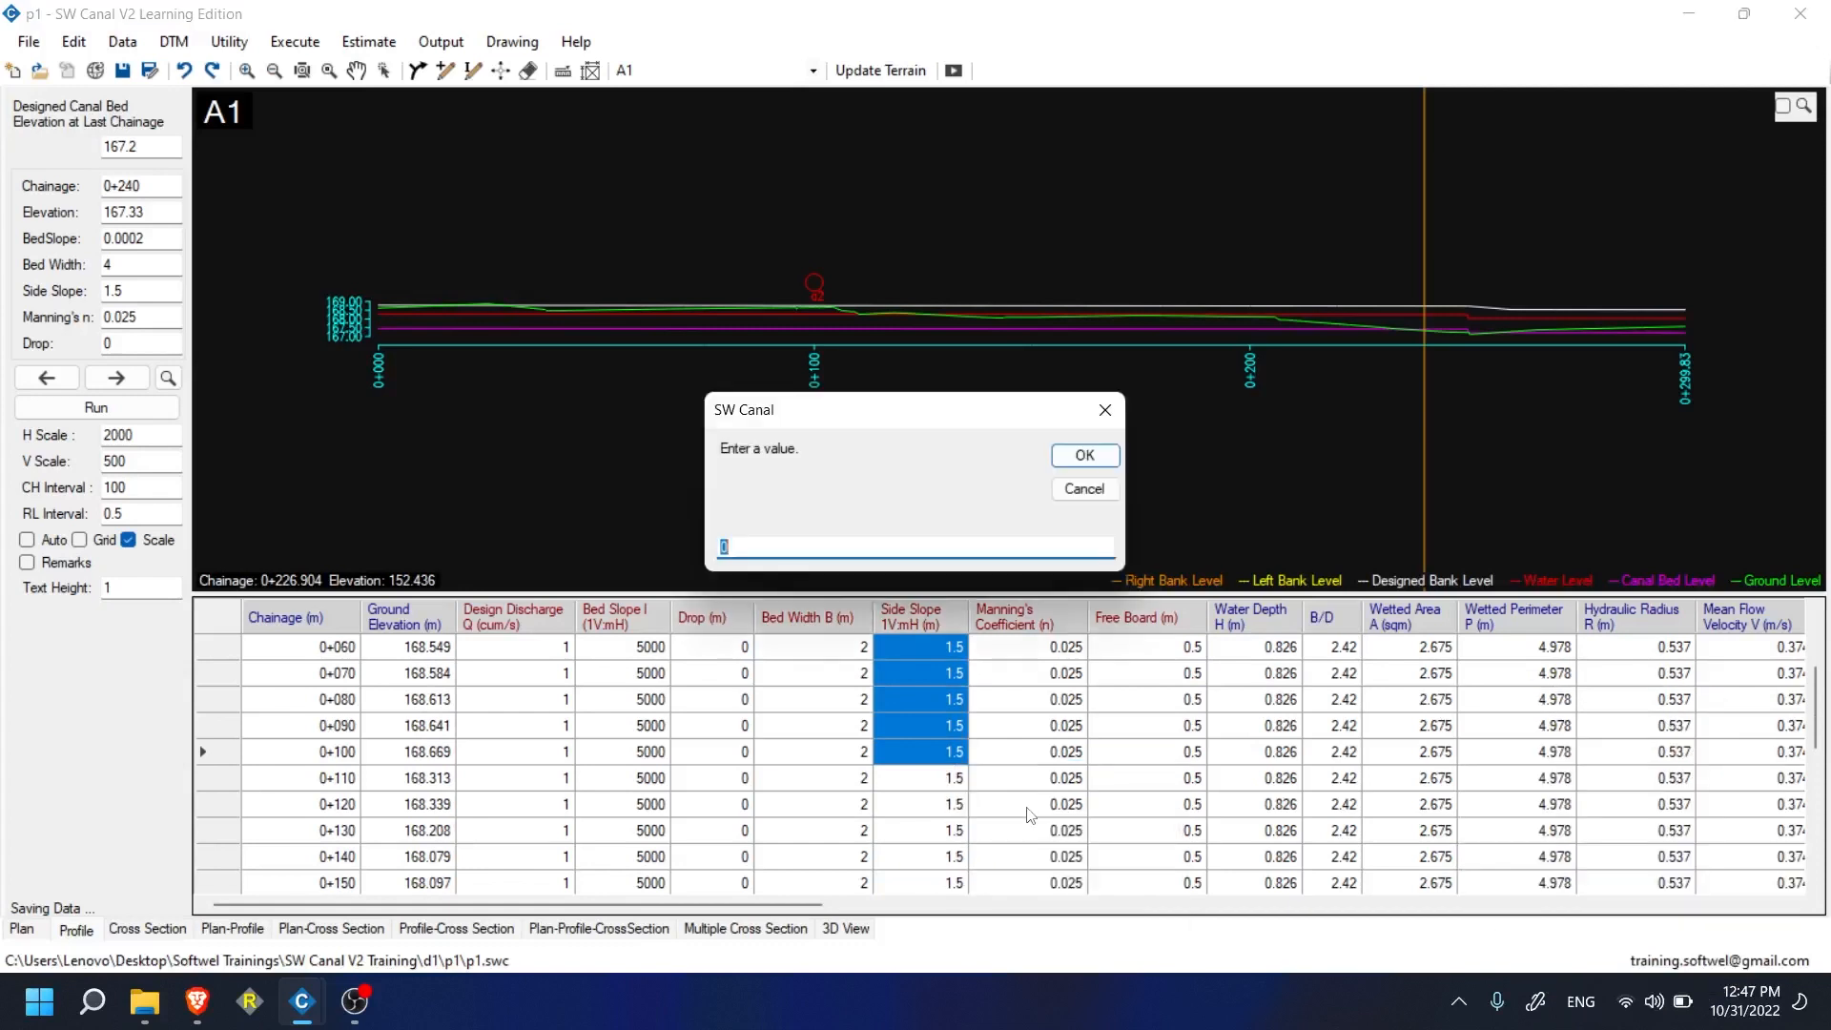
{"action": "left_click", "coordinate": [1099, 462]}
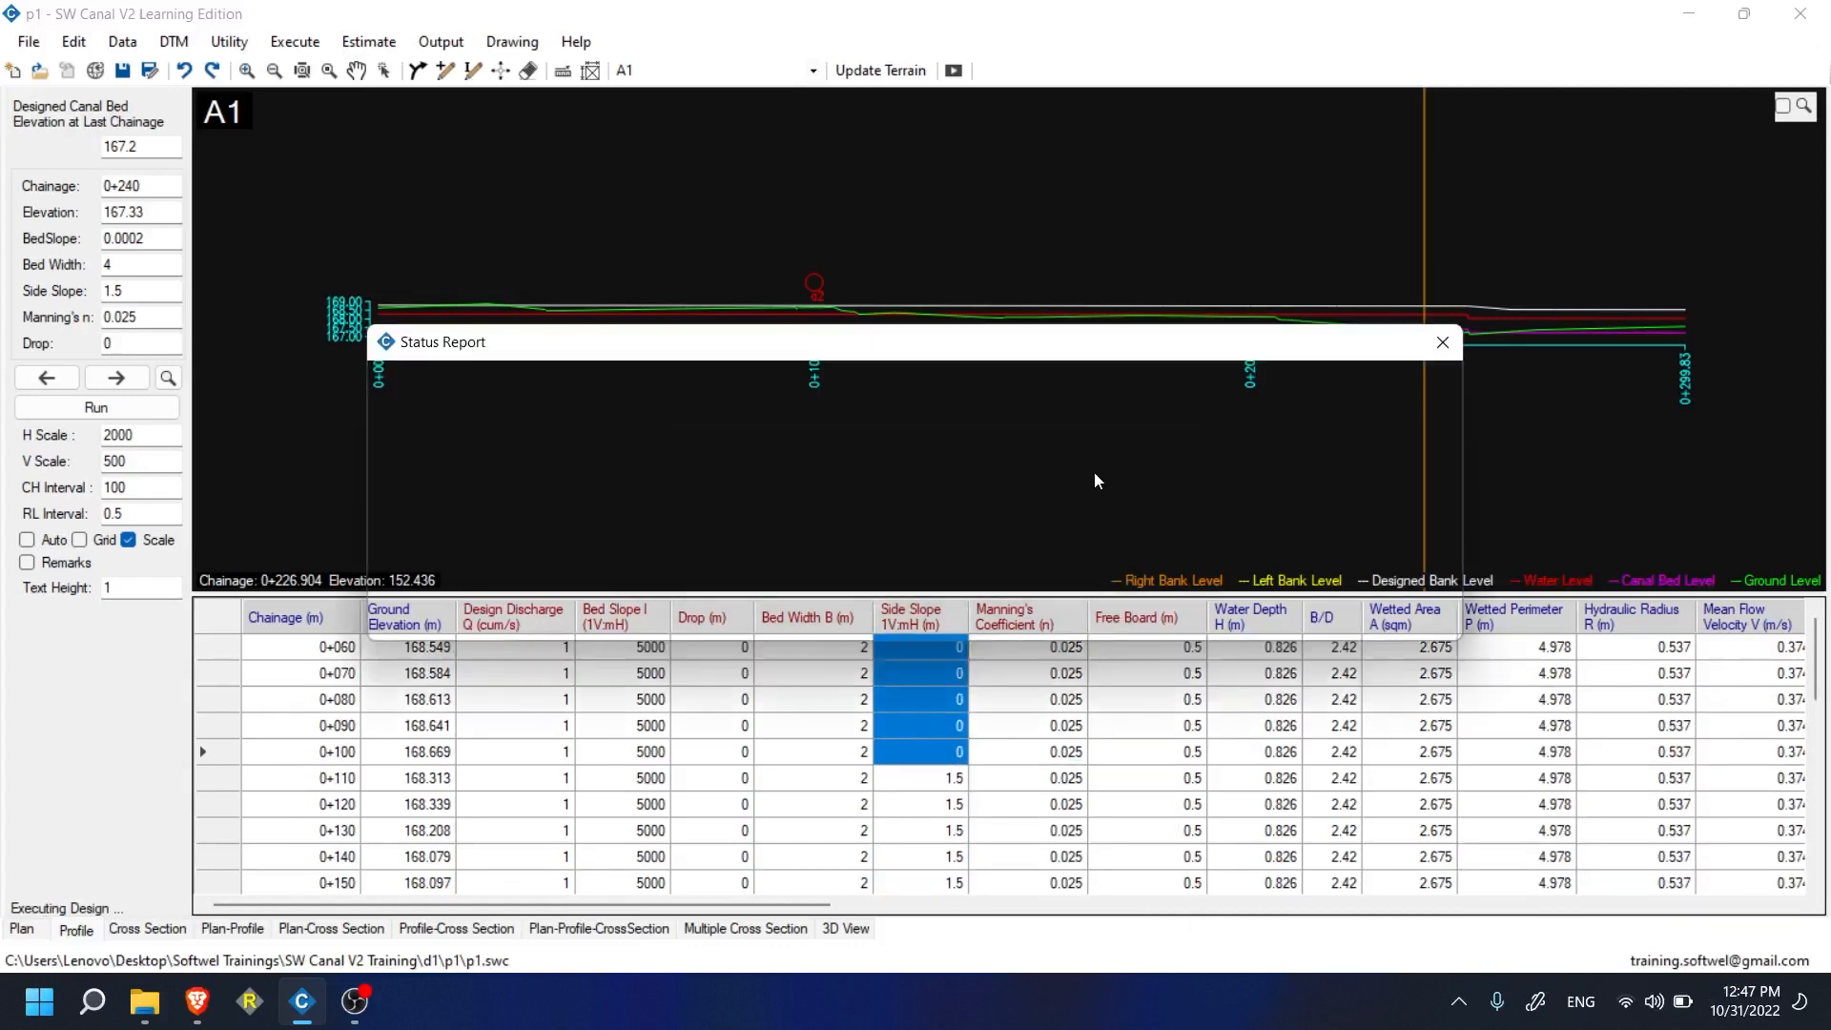
{"action": "left_click", "coordinate": [1442, 342]}
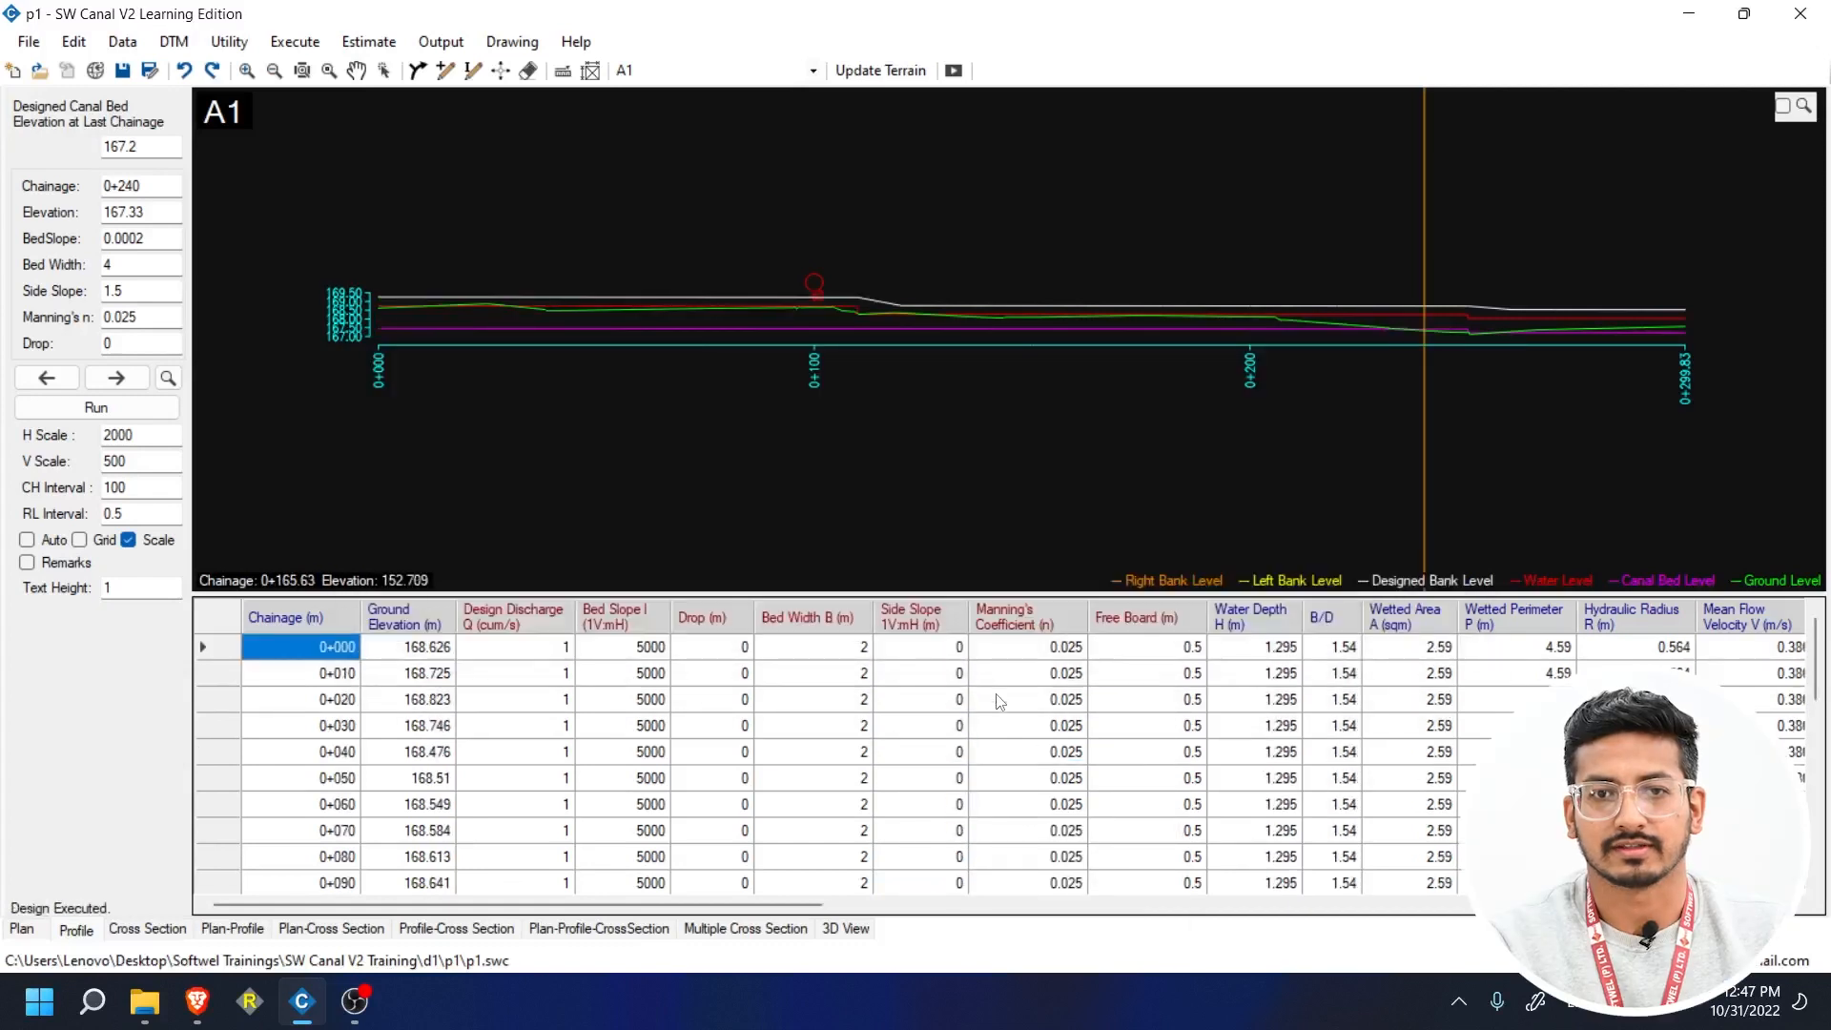
- Set Manning's coefficient to 0.015 for chainages 0+000 to 0+100 and dismiss the status report
{"action": "left_click_drag", "start_coordinate": [957, 650], "coordinate": [940, 881]}
{"action": "scroll", "coordinate": [942, 867], "scroll_direction": "down", "scroll_amount": 5}
{"action": "left_click", "coordinate": [941, 671]}
{"action": "scroll", "coordinate": [991, 675], "scroll_direction": "up", "scroll_amount": 5}
{"action": "left_click_drag", "start_coordinate": [1056, 648], "coordinate": [1065, 751]}
{"action": "right_click", "coordinate": [1068, 757]}
{"action": "left_click", "coordinate": [1134, 767]}
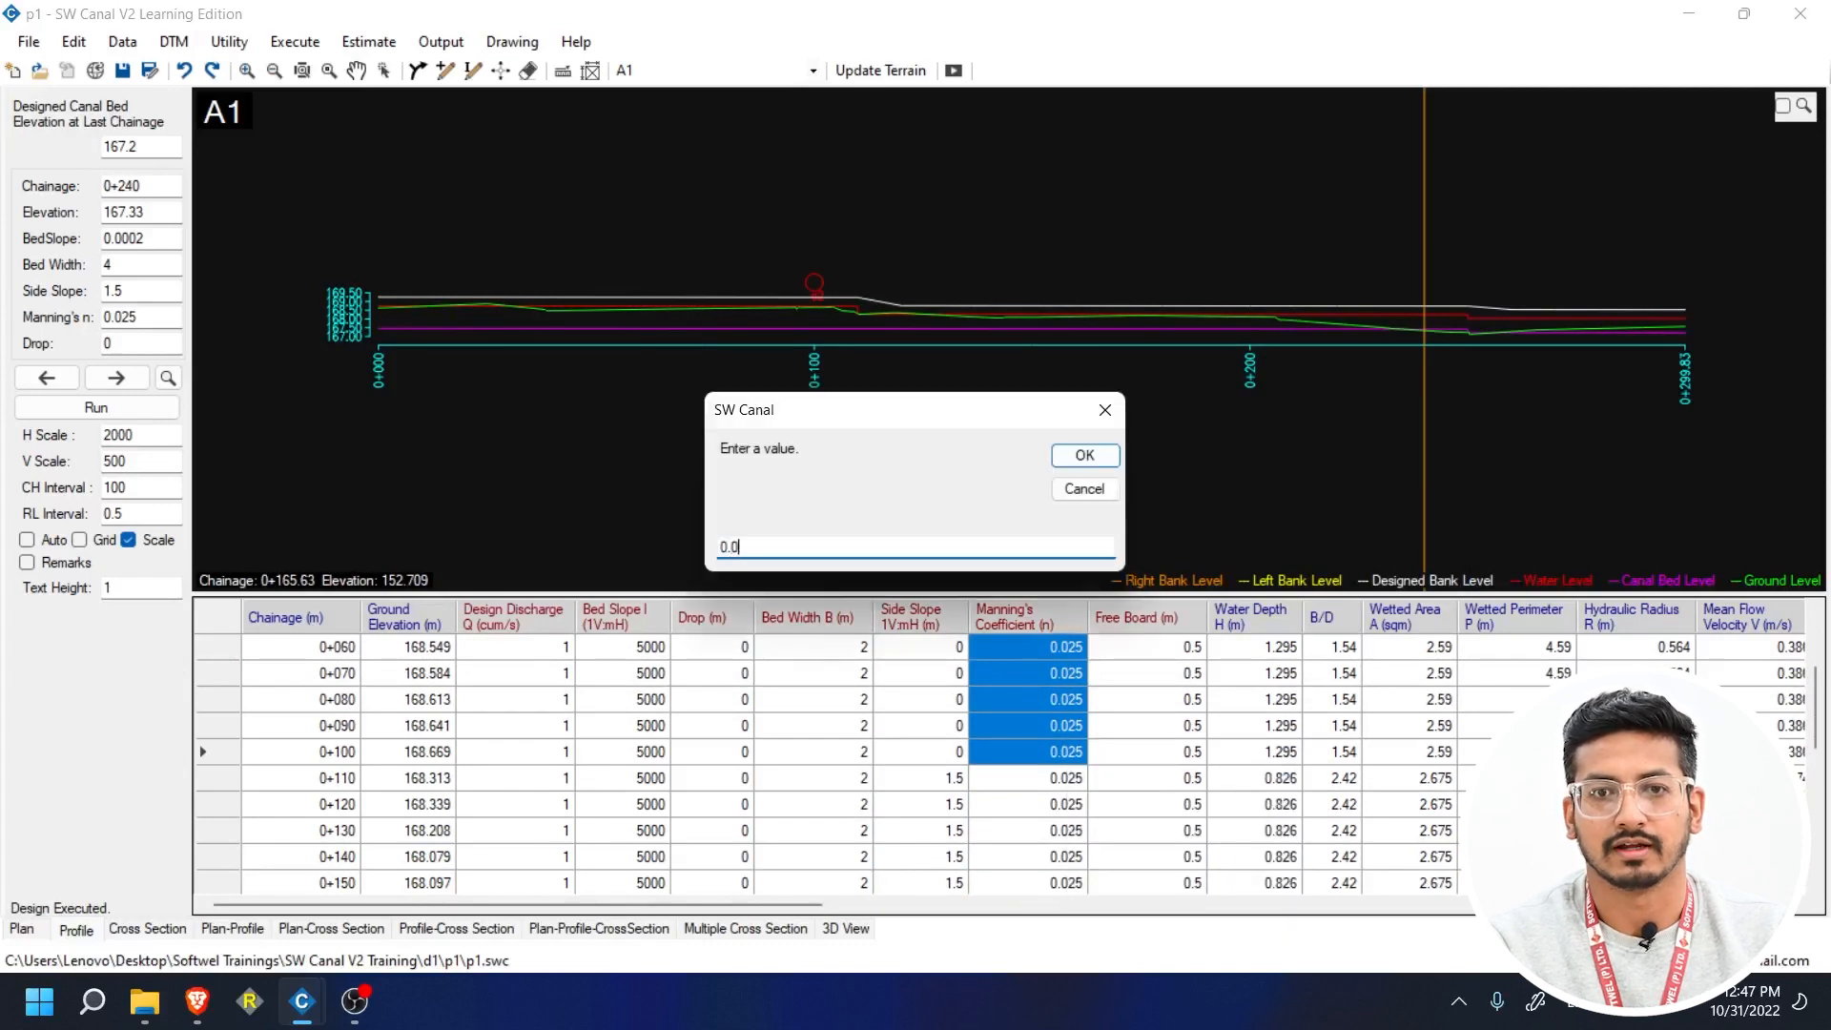
{"action": "type", "text": "0.015"}
{"action": "key", "text": "Return"}
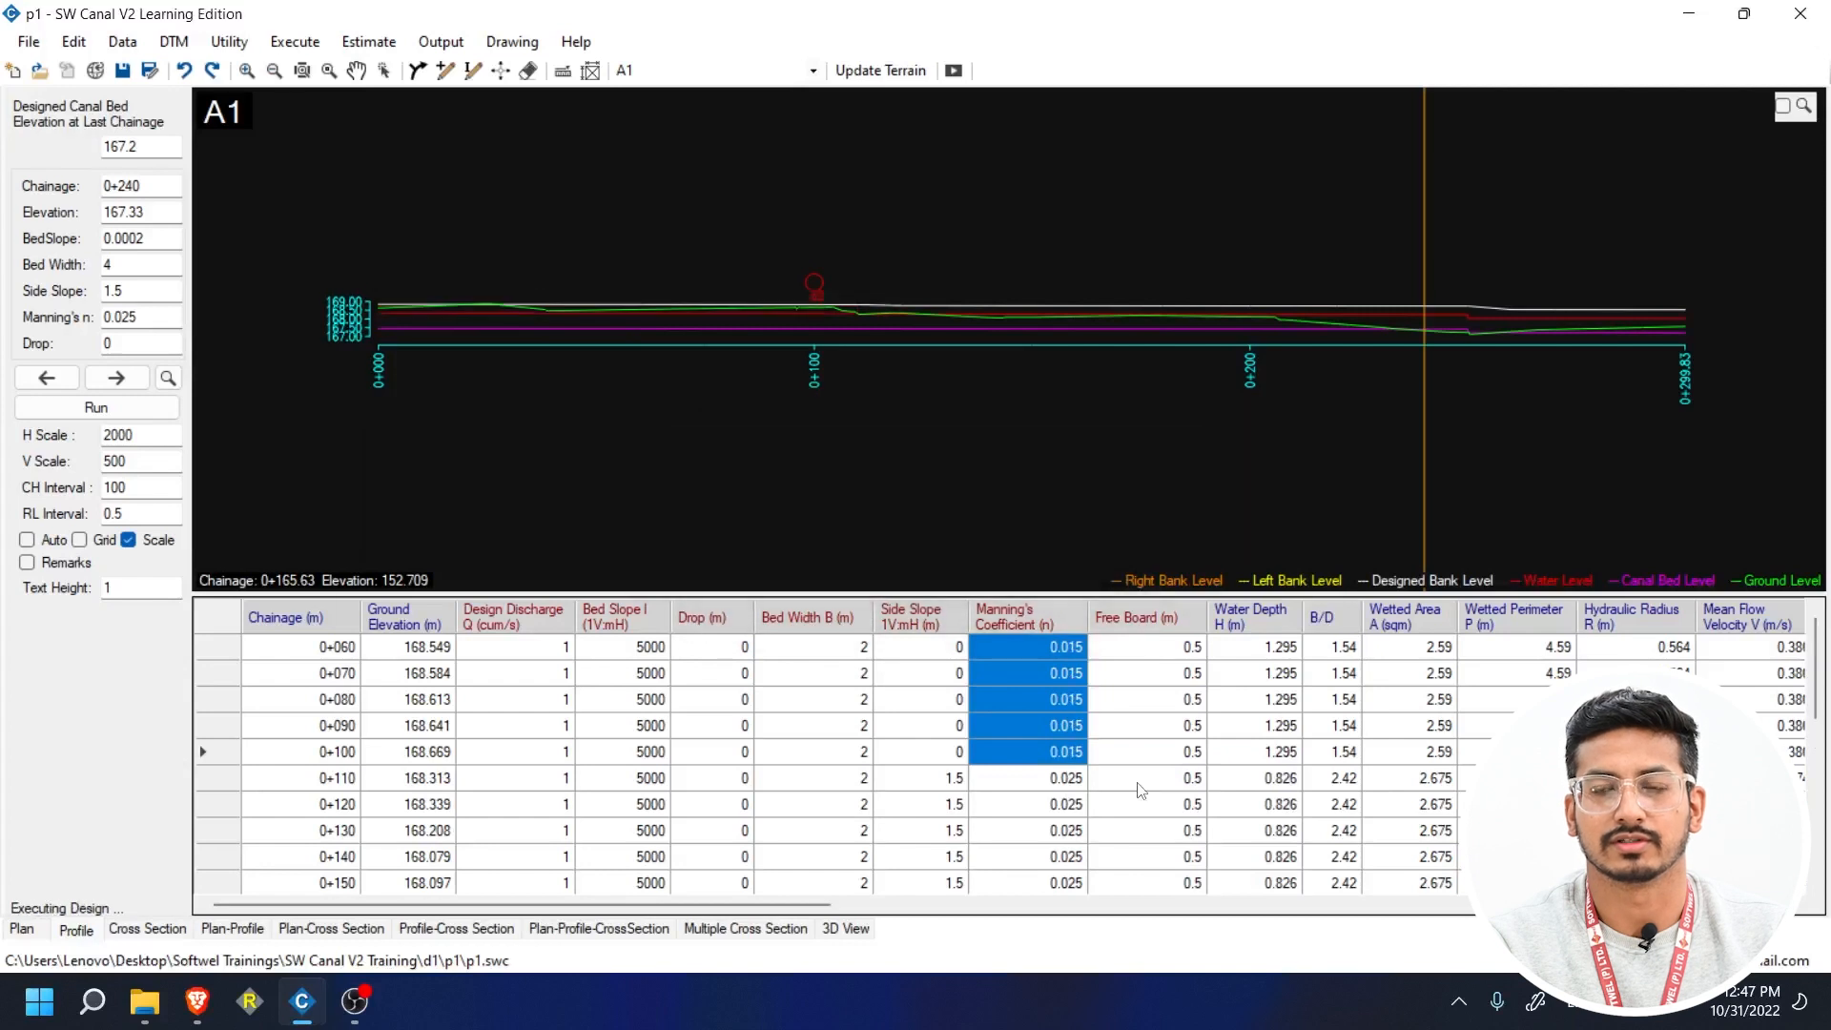
{"action": "left_click", "coordinate": [1443, 341]}
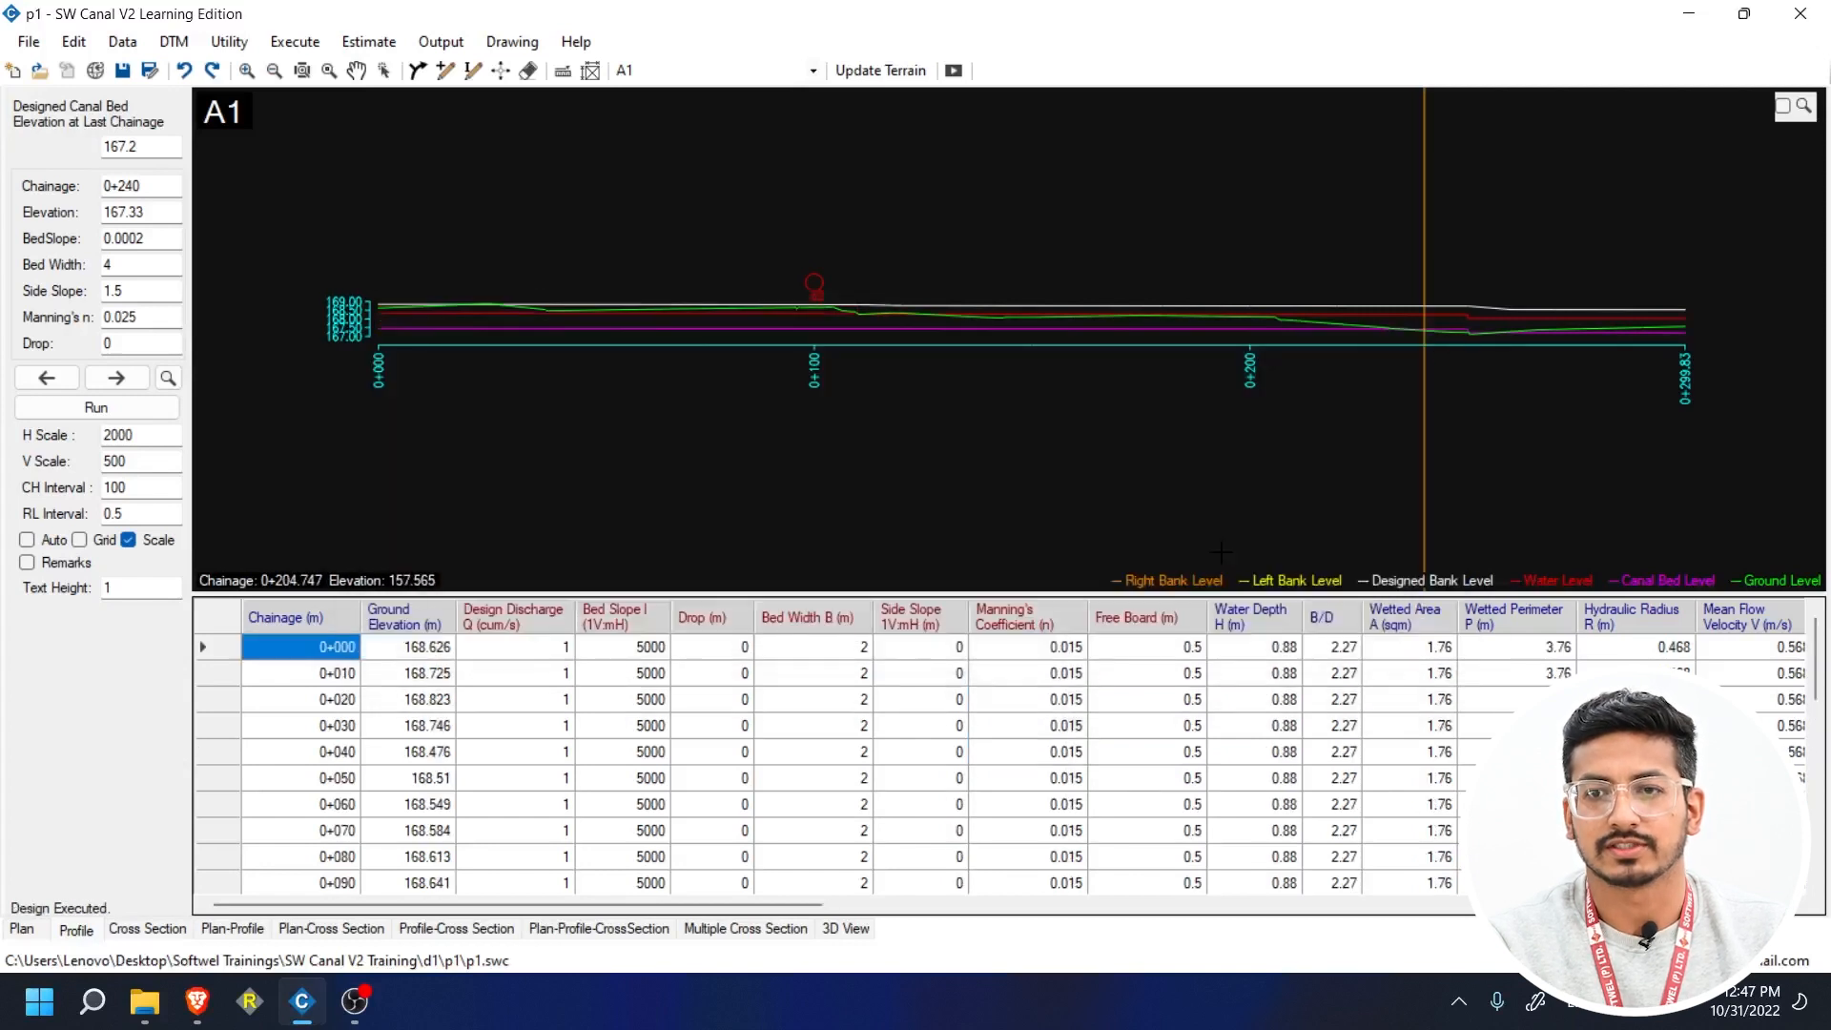
- Review the Manning's coefficient and free board values along all chainages of the canal
{"action": "scroll", "coordinate": [1104, 771], "scroll_direction": "down", "scroll_amount": 7}
{"action": "scroll", "coordinate": [1081, 665], "scroll_direction": "up", "scroll_amount": 7}
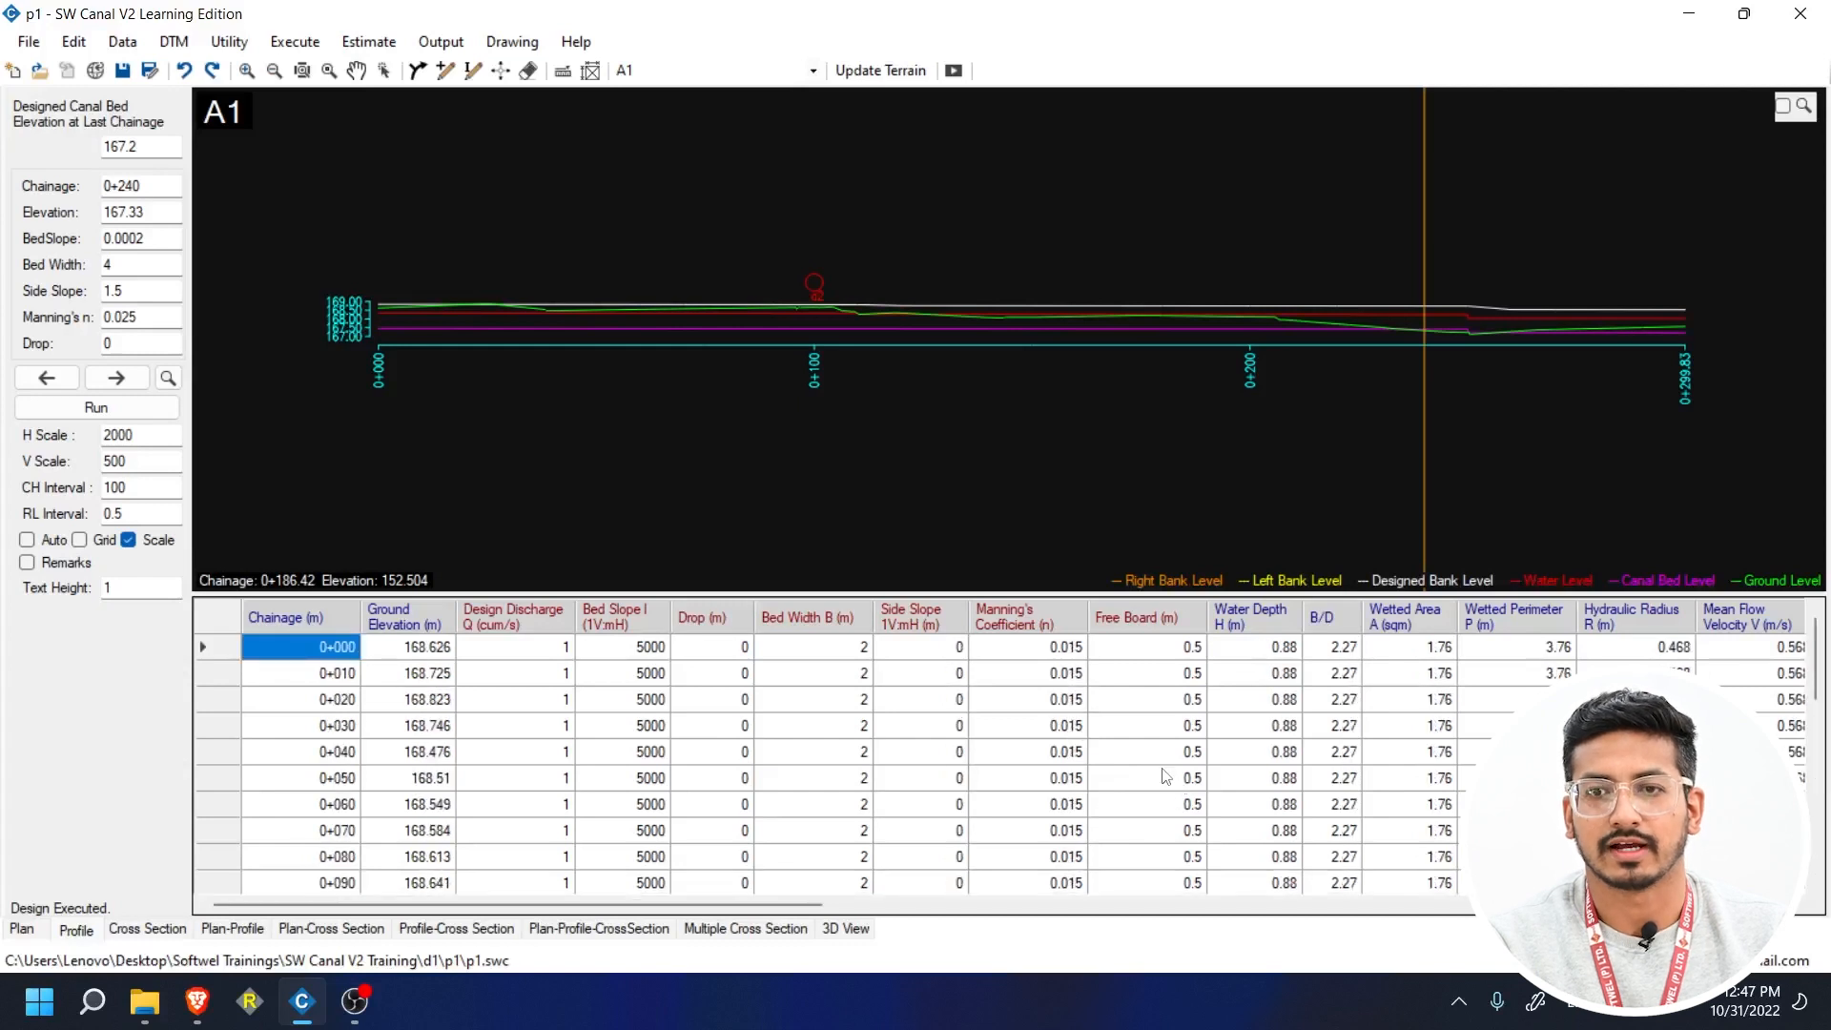
{"action": "scroll", "coordinate": [1092, 729], "scroll_direction": "down", "scroll_amount": 4}
{"action": "scroll", "coordinate": [1126, 696], "scroll_direction": "up", "scroll_amount": 4}
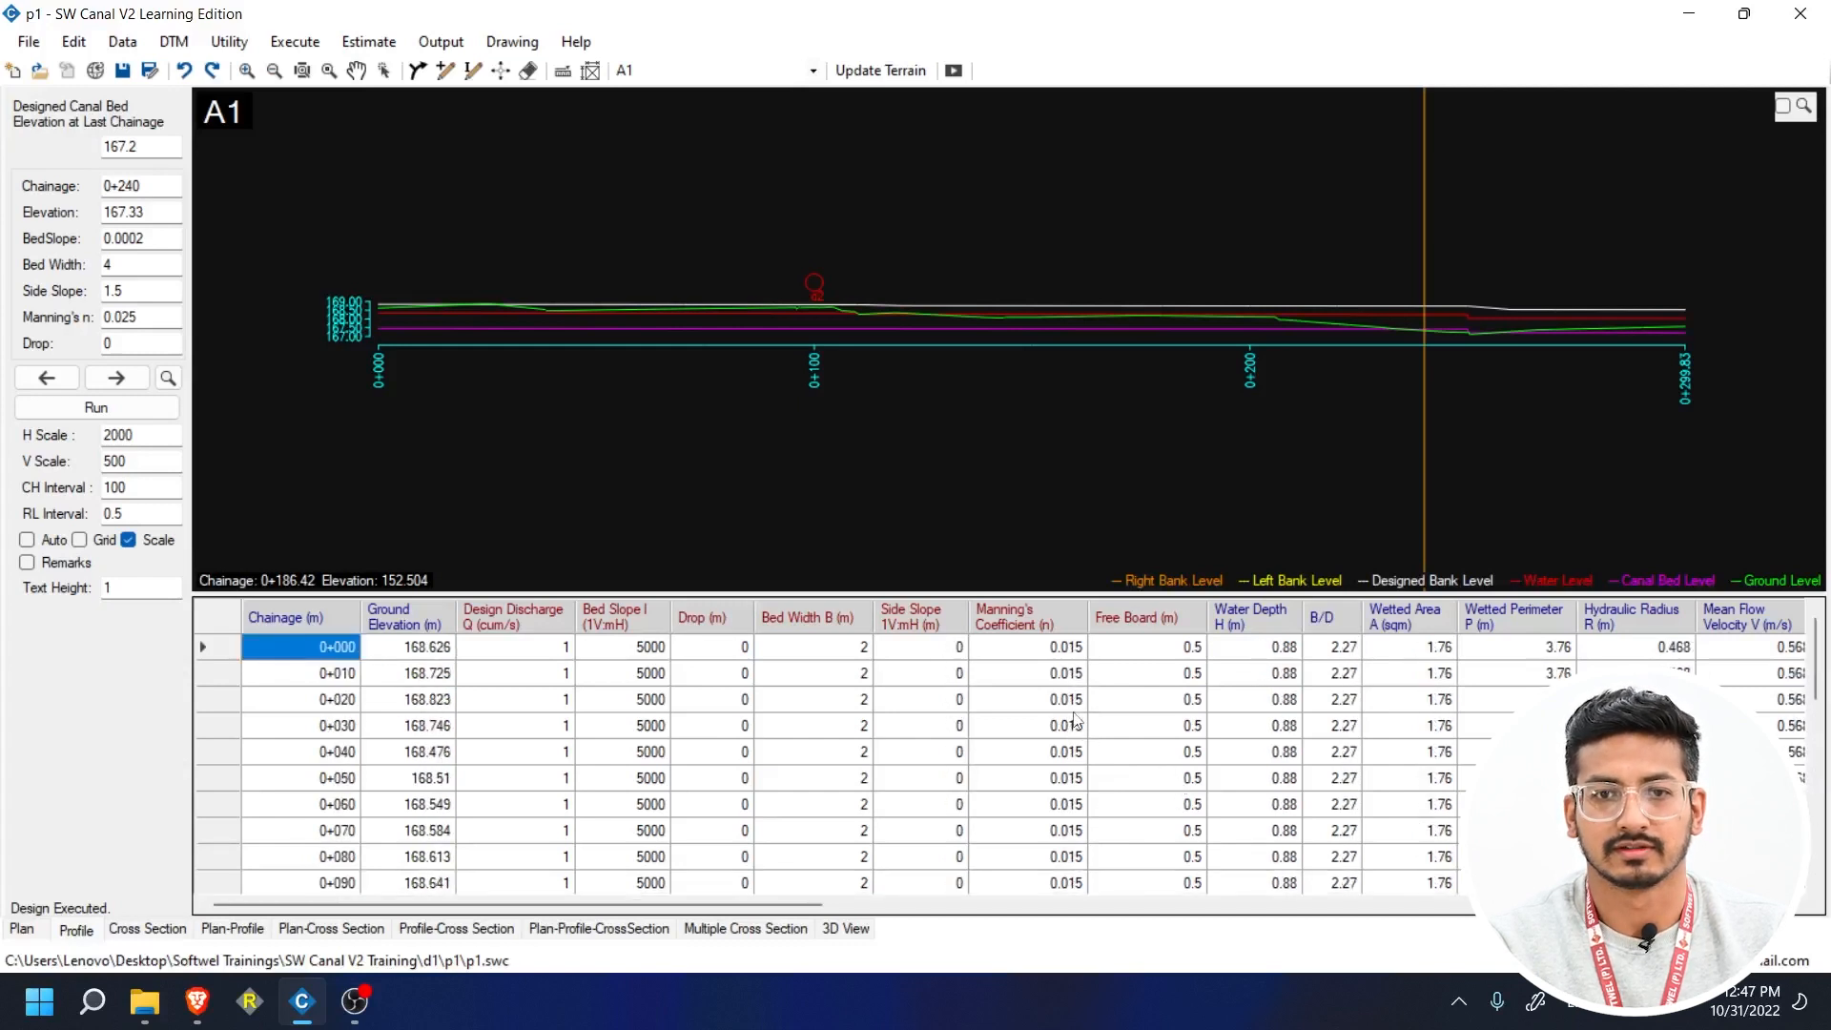
{"action": "left_click", "coordinate": [1156, 652]}
{"action": "scroll", "coordinate": [1159, 667], "scroll_direction": "down", "scroll_amount": 7}
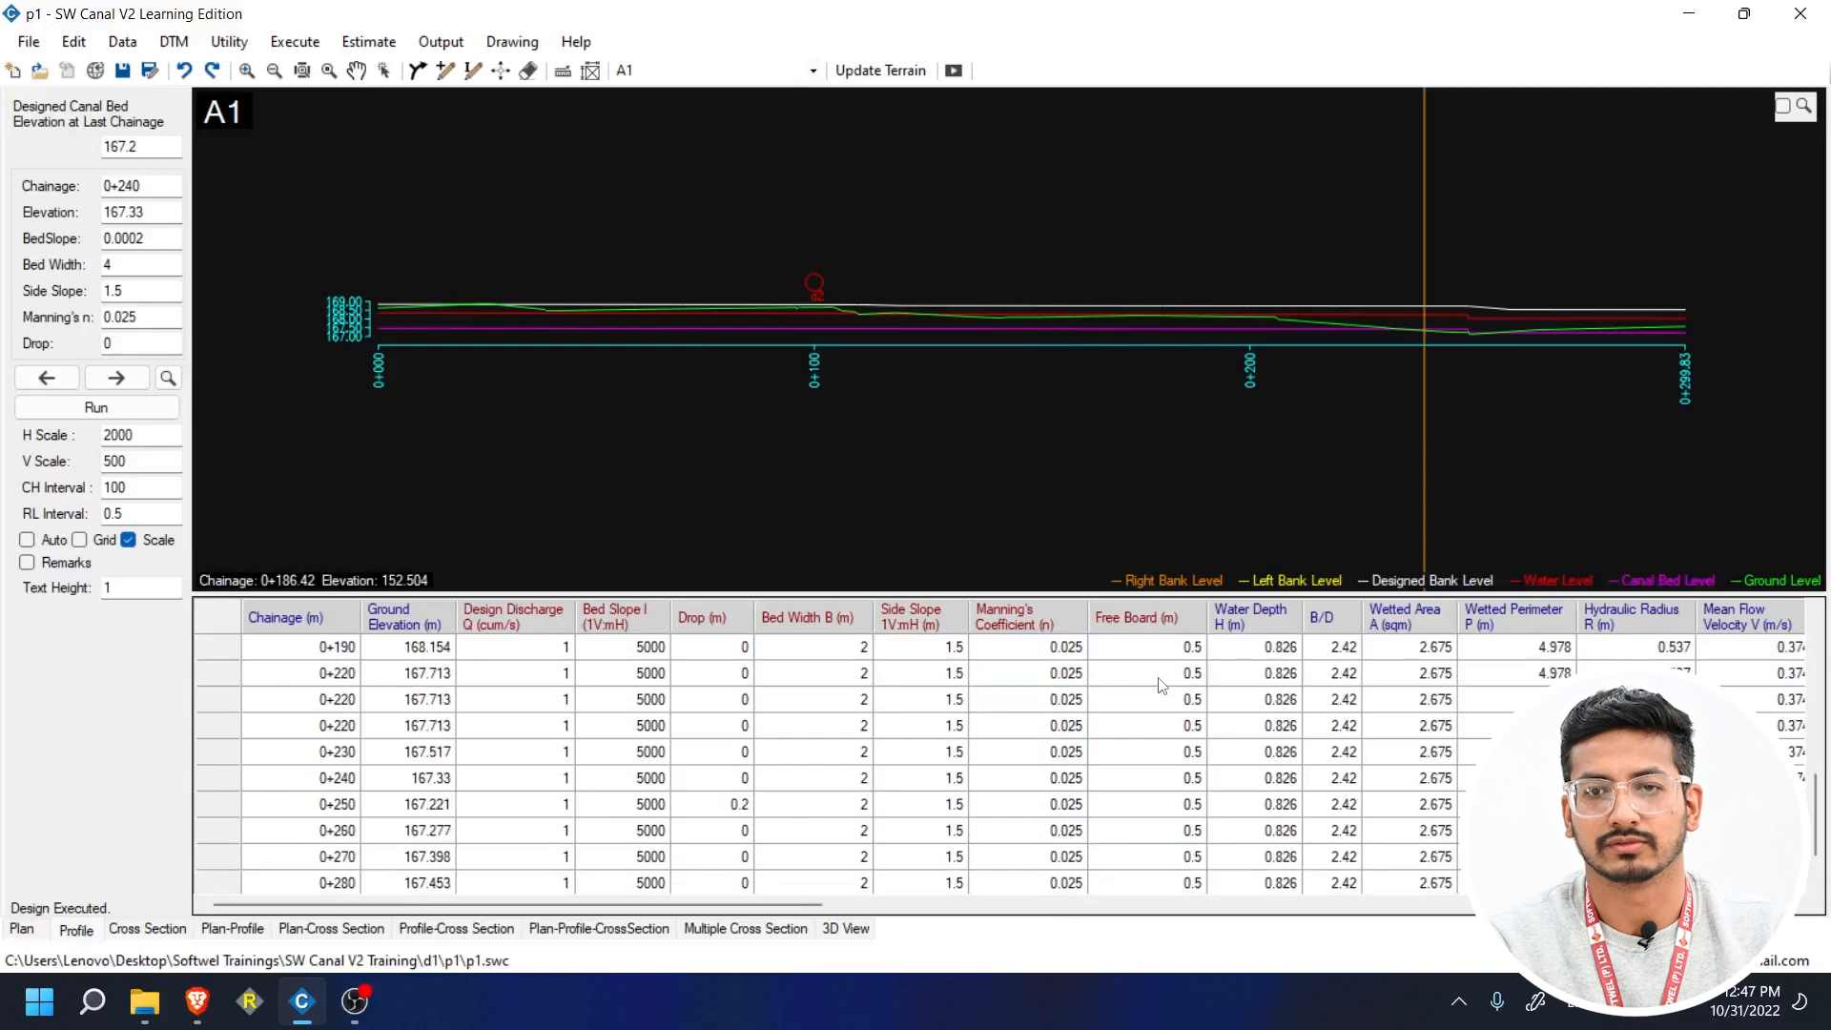
{"action": "scroll", "coordinate": [1167, 682], "scroll_direction": "up", "scroll_amount": 7}
{"action": "left_click_drag", "start_coordinate": [1158, 648], "coordinate": [1166, 856]}
{"action": "scroll", "coordinate": [1177, 782], "scroll_direction": "up", "scroll_amount": 8}
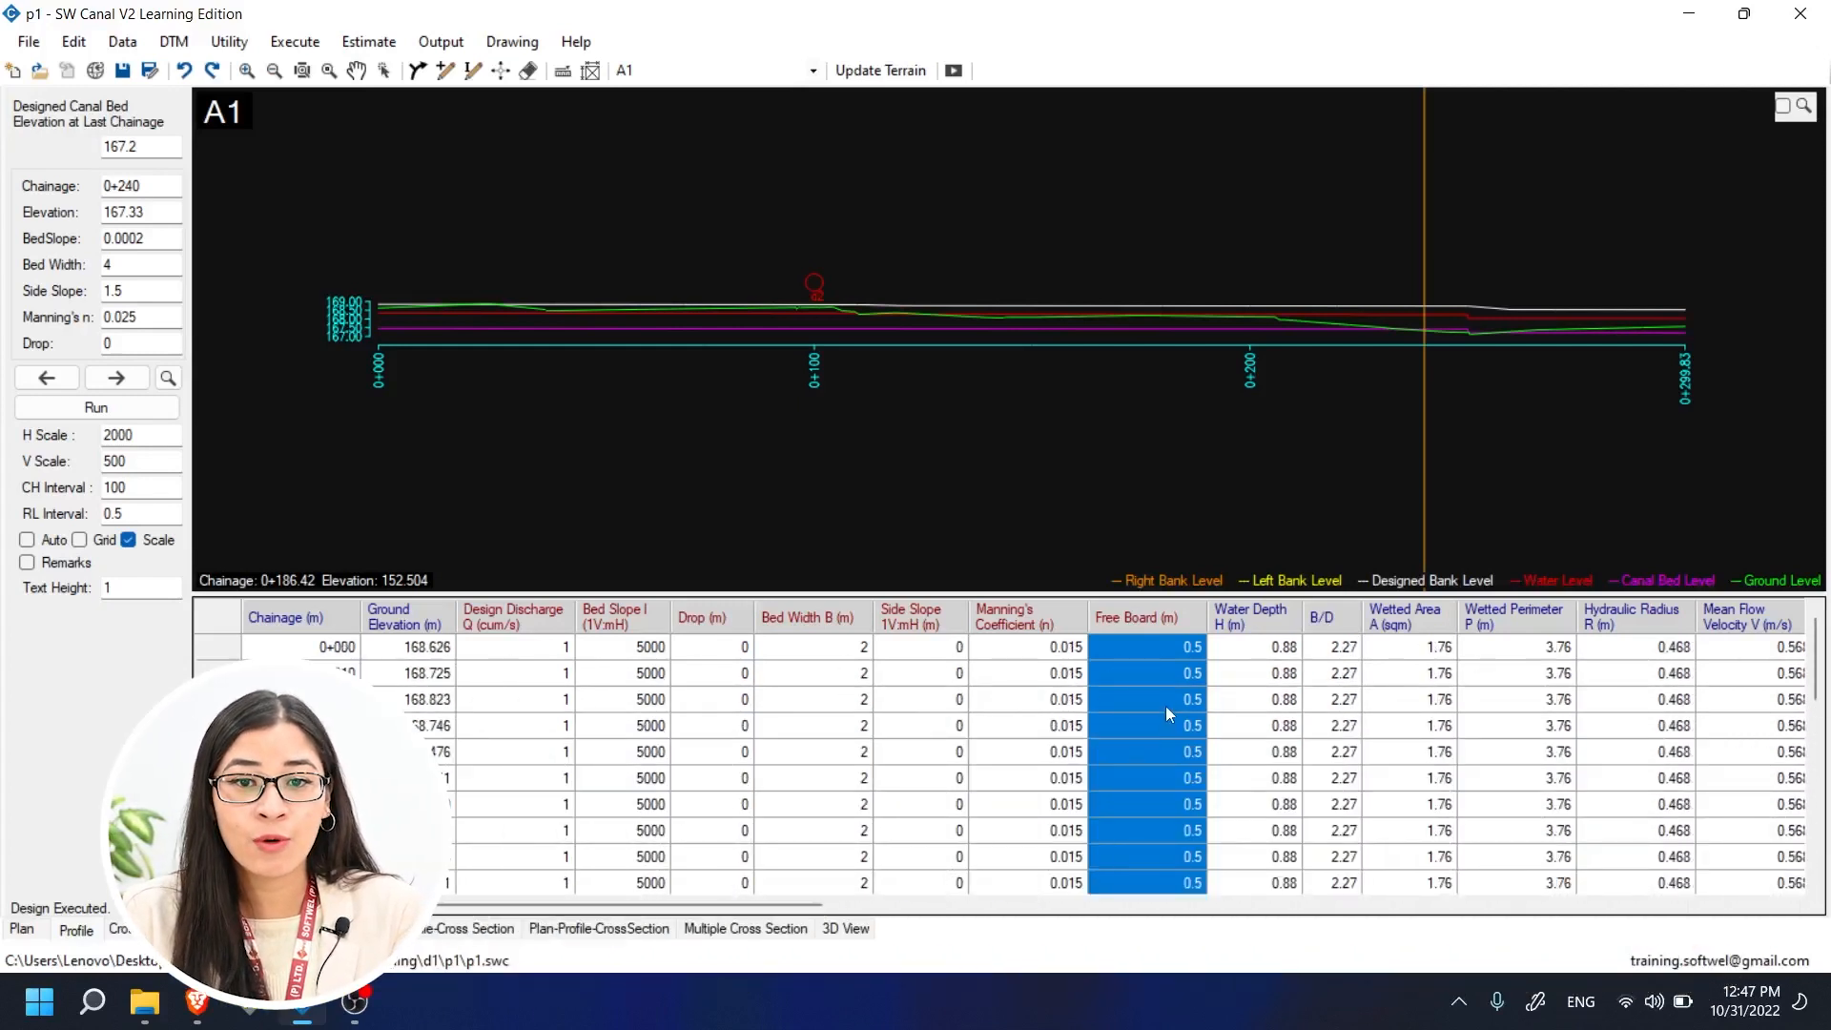
{"action": "left_click", "coordinate": [1159, 649]}
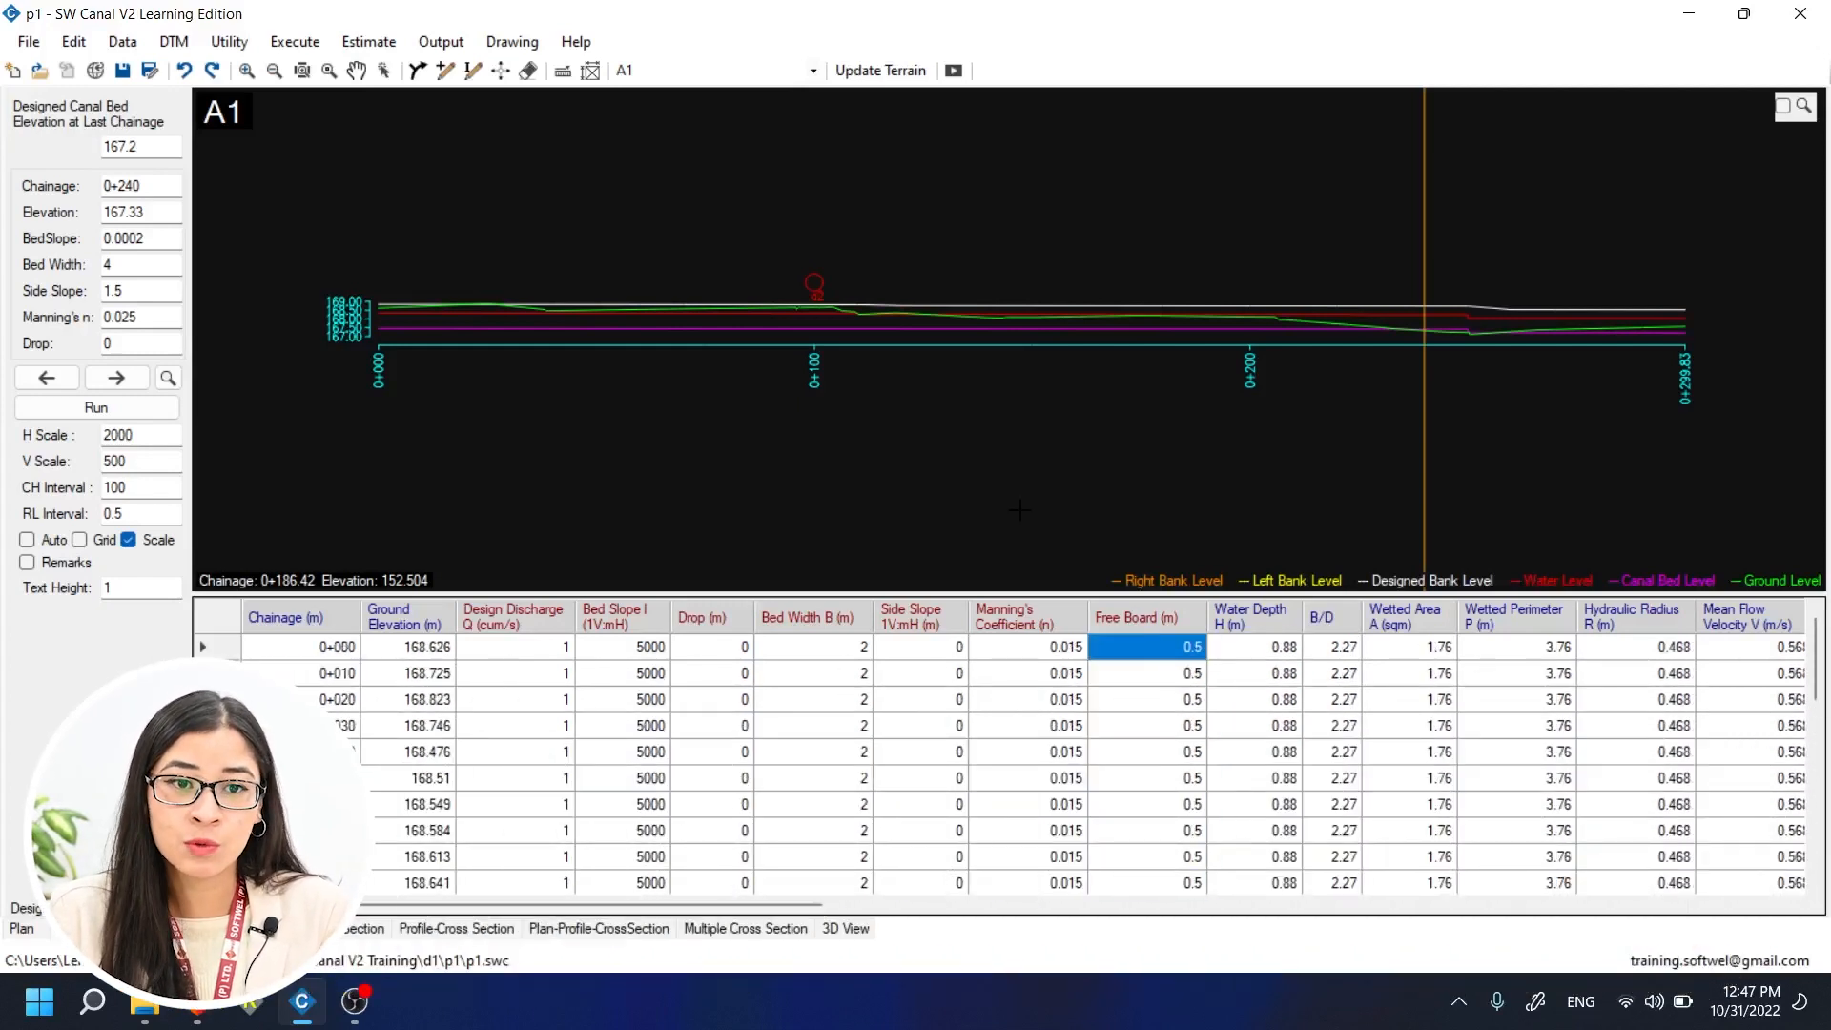
- Examine the mean flow velocity and compare it on both sides of chainage 0+100
{"action": "left_click_drag", "start_coordinate": [1738, 648], "coordinate": [1733, 892]}
{"action": "left_click_drag", "start_coordinate": [675, 906], "coordinate": [1025, 954]}
{"action": "scroll", "coordinate": [958, 696], "scroll_direction": "down", "scroll_amount": 2}
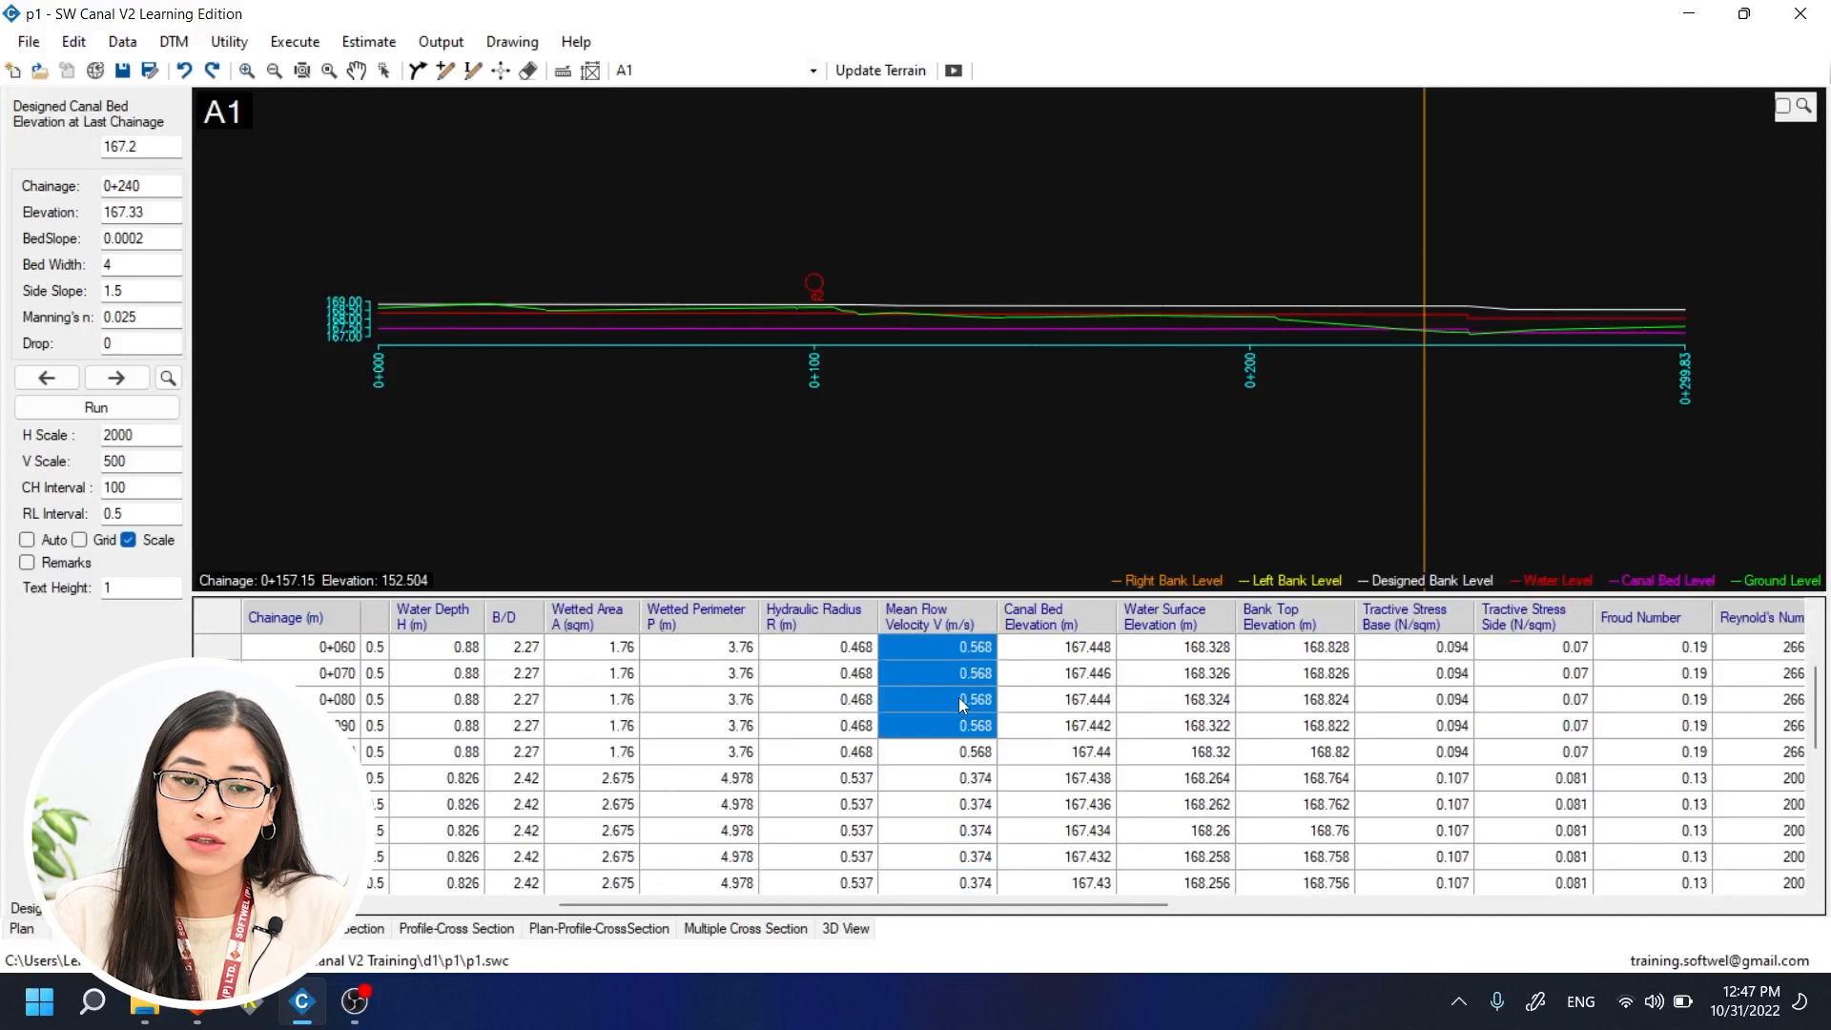
{"action": "left_click_drag", "start_coordinate": [944, 751], "coordinate": [935, 898]}
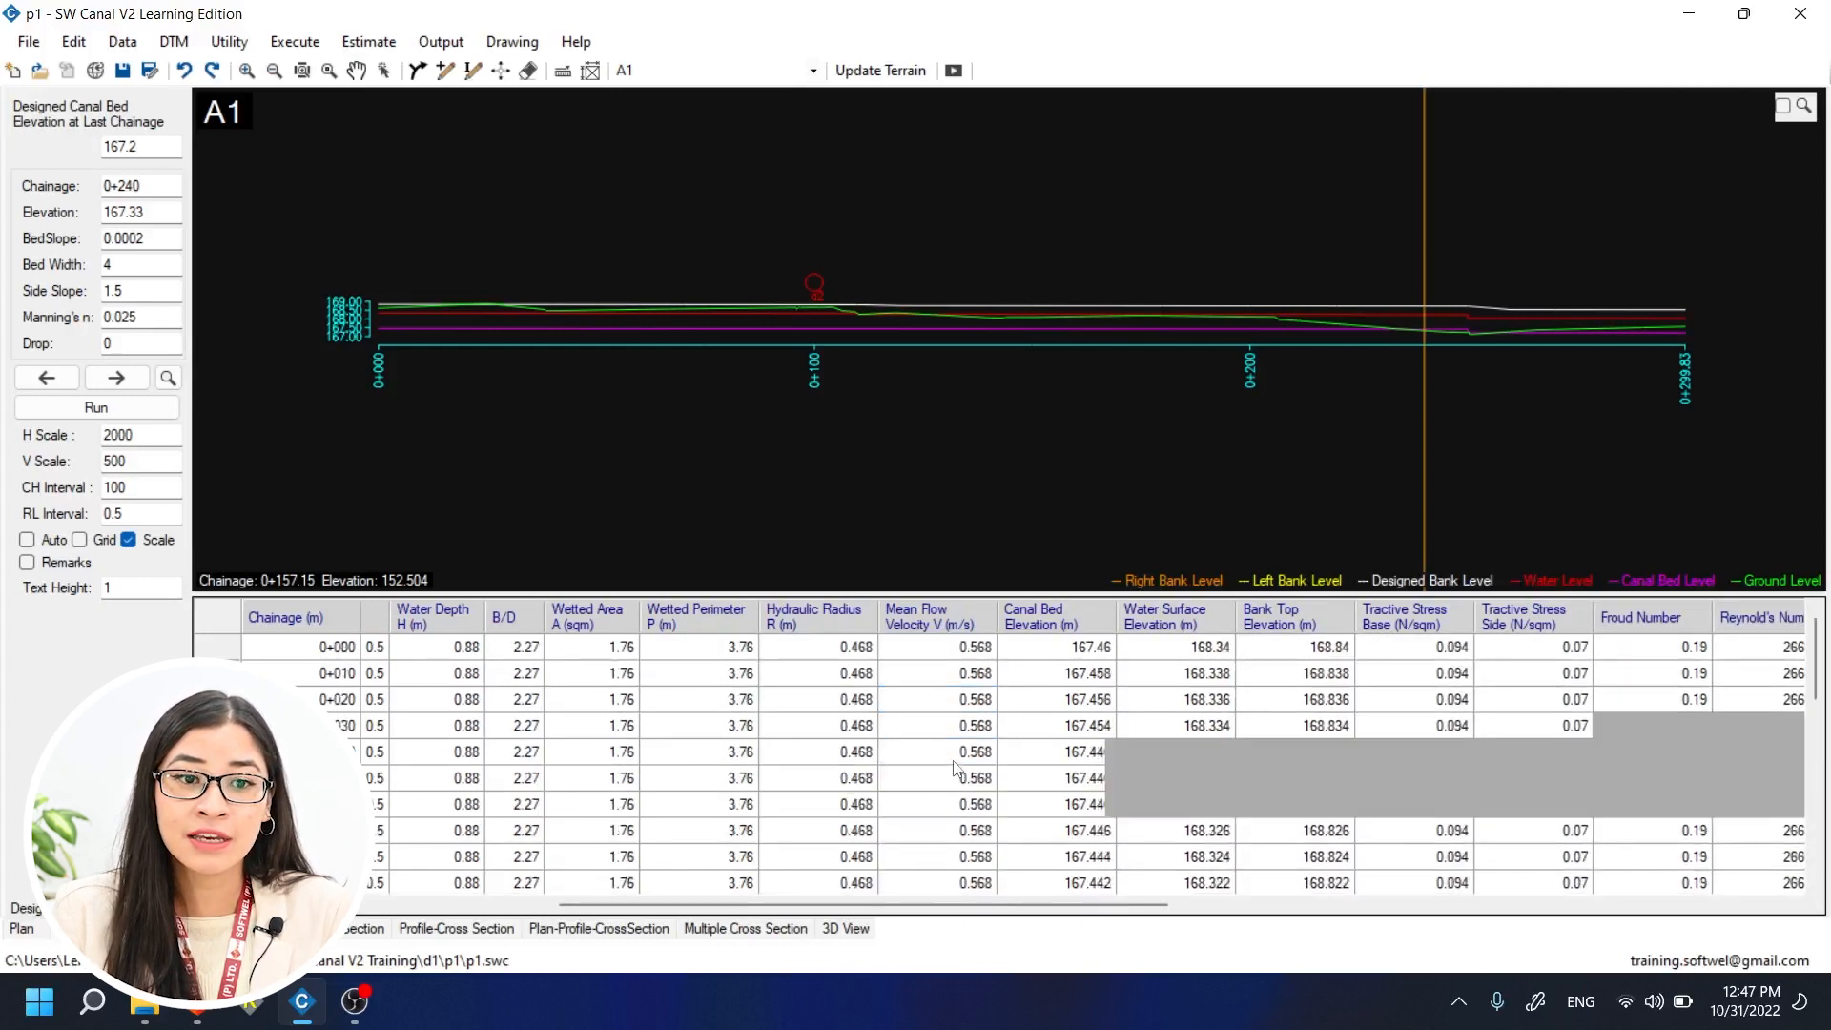
- Recheck the mean flow velocity row by row from chainage 0+010 past 0+100 and back up to 0+000
{"action": "left_click", "coordinate": [946, 683]}
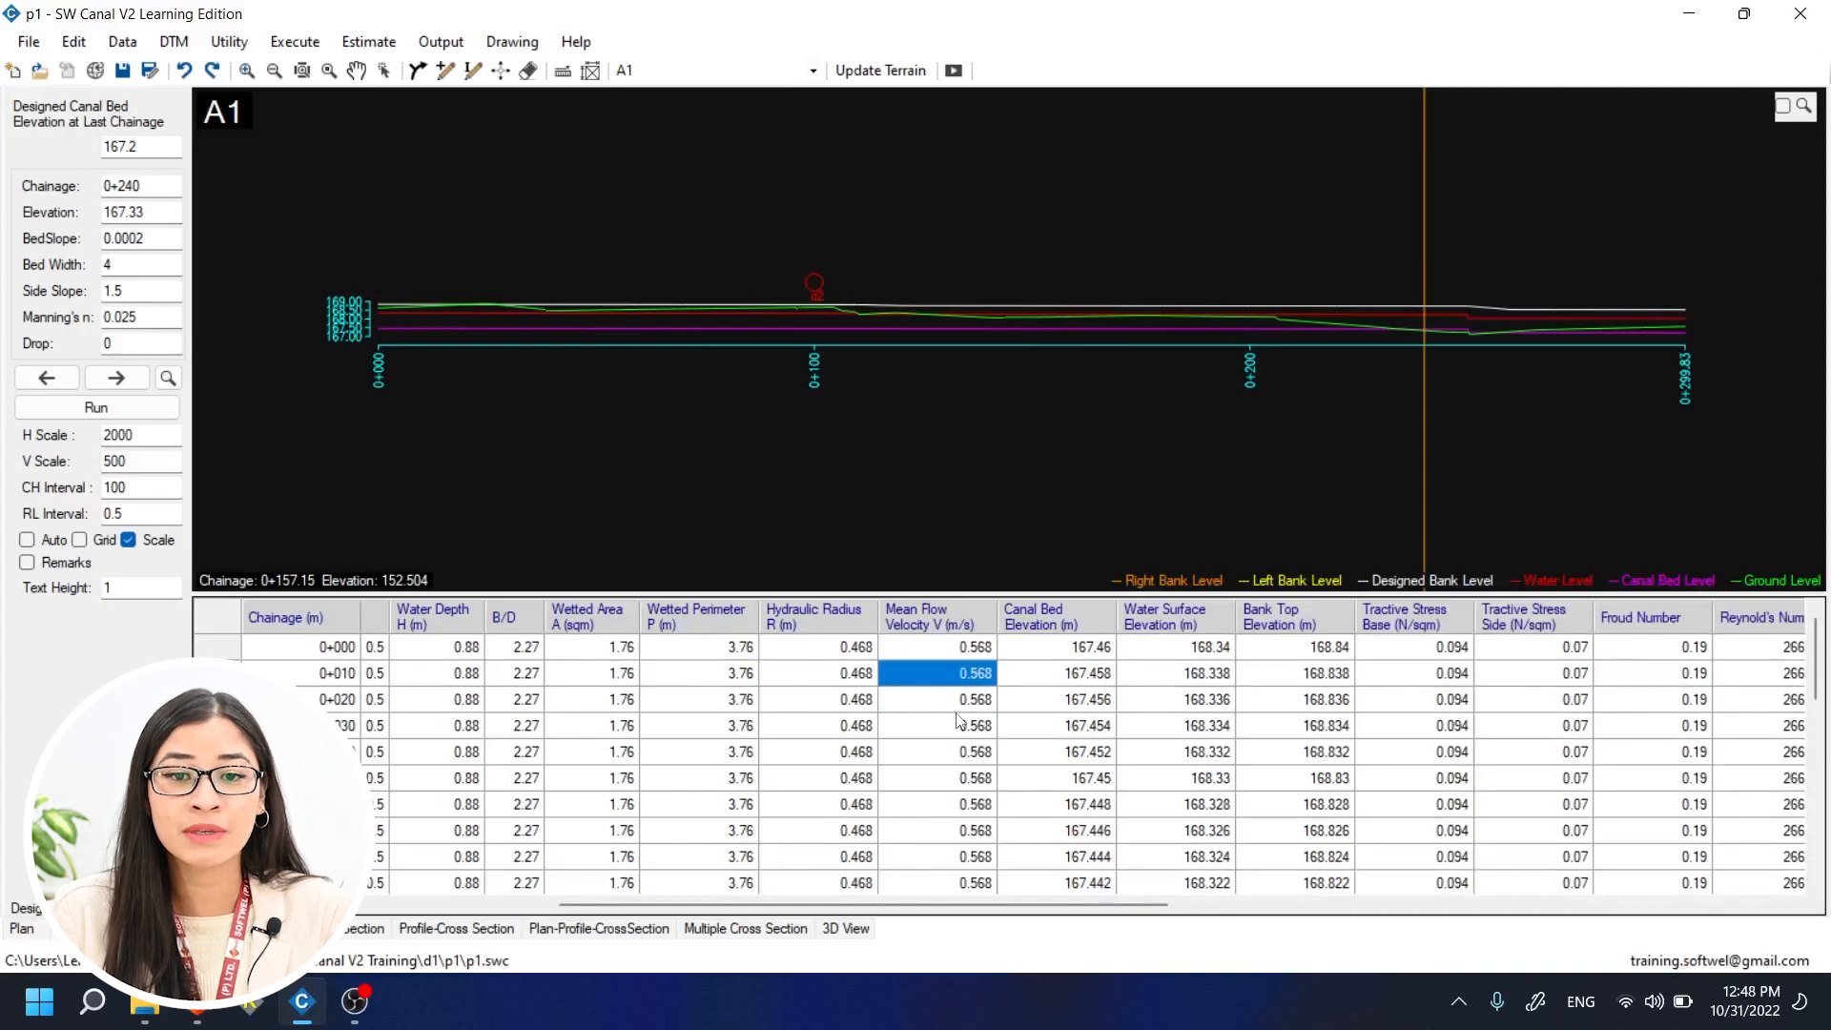
{"action": "left_click", "coordinate": [955, 717]}
{"action": "key", "text": "Down"}
{"action": "key", "text": "Down"}
{"action": "key", "text": "Down"}
{"action": "key", "text": "Down"}
{"action": "key", "text": "Down"}
{"action": "key", "text": "Down"}
{"action": "key", "text": "Down"}
{"action": "key", "text": "Down"}
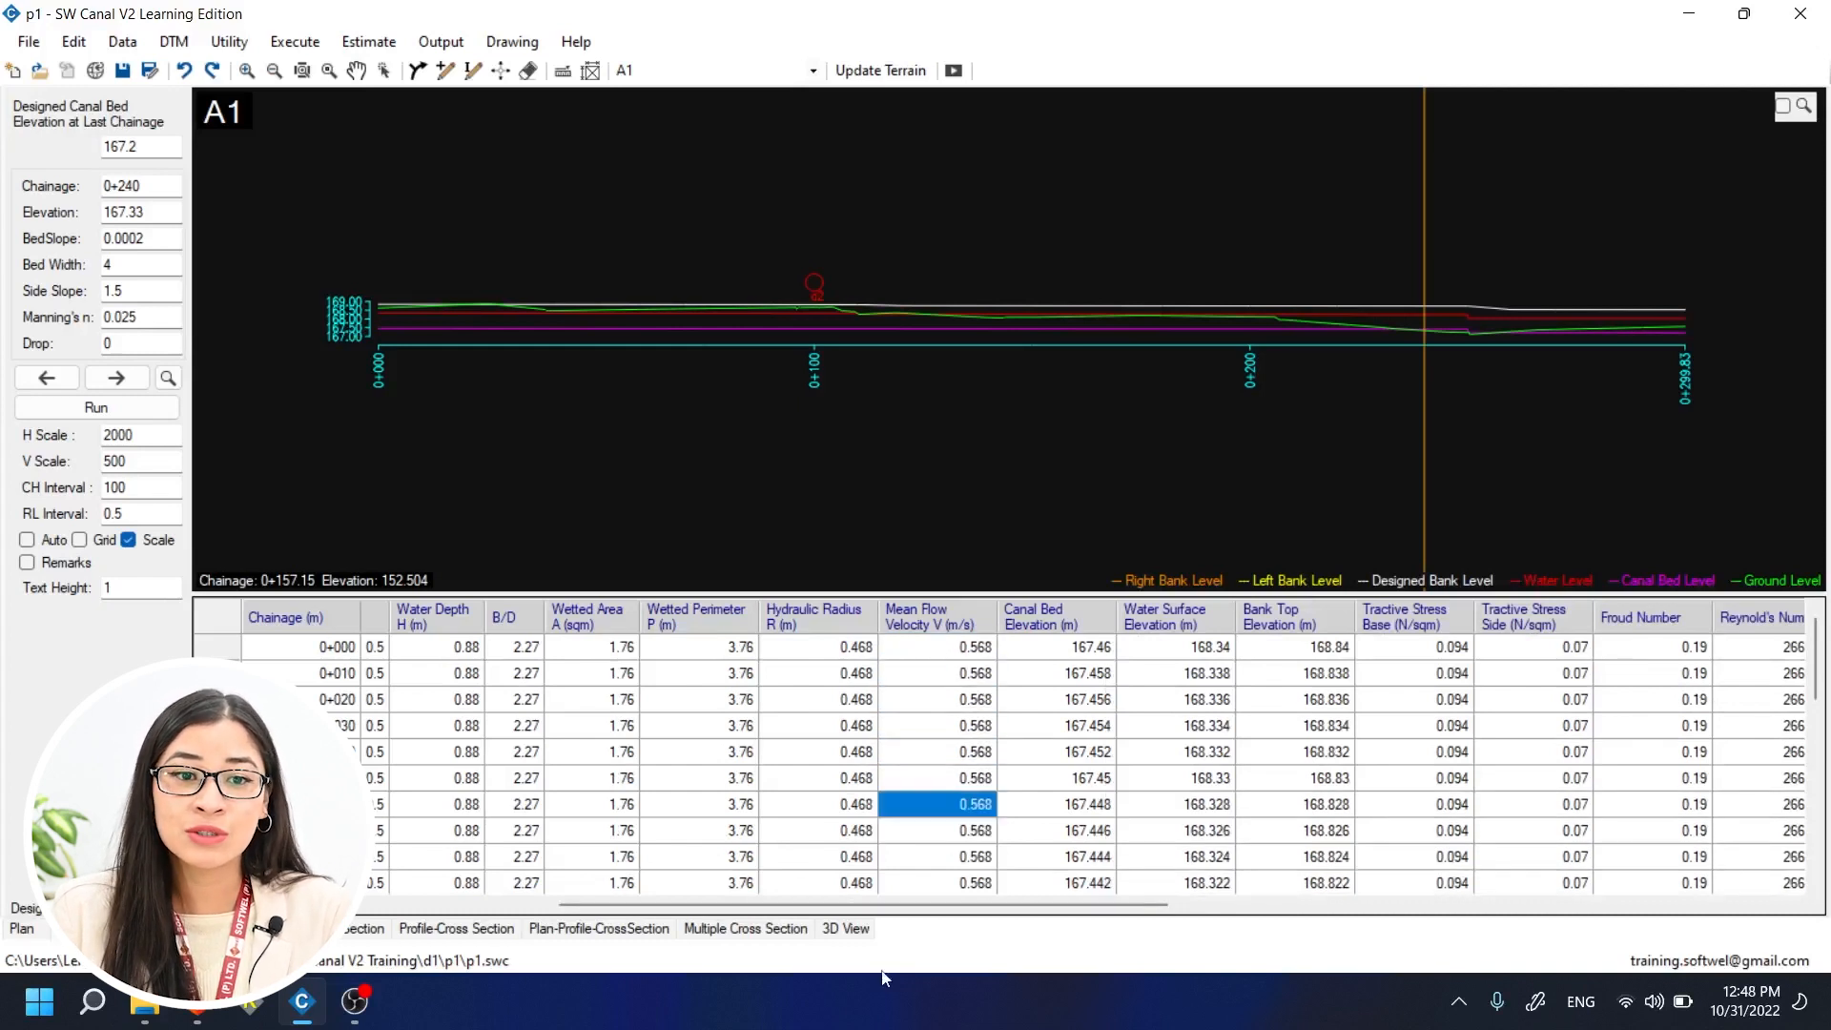
{"action": "key", "text": "Down"}
{"action": "key", "text": "Down"}
{"action": "key", "text": "Down"}
{"action": "key", "text": "Down"}
{"action": "key", "text": "Down"}
{"action": "key", "text": "Down"}
{"action": "key", "text": "Down"}
{"action": "key", "text": "Down"}
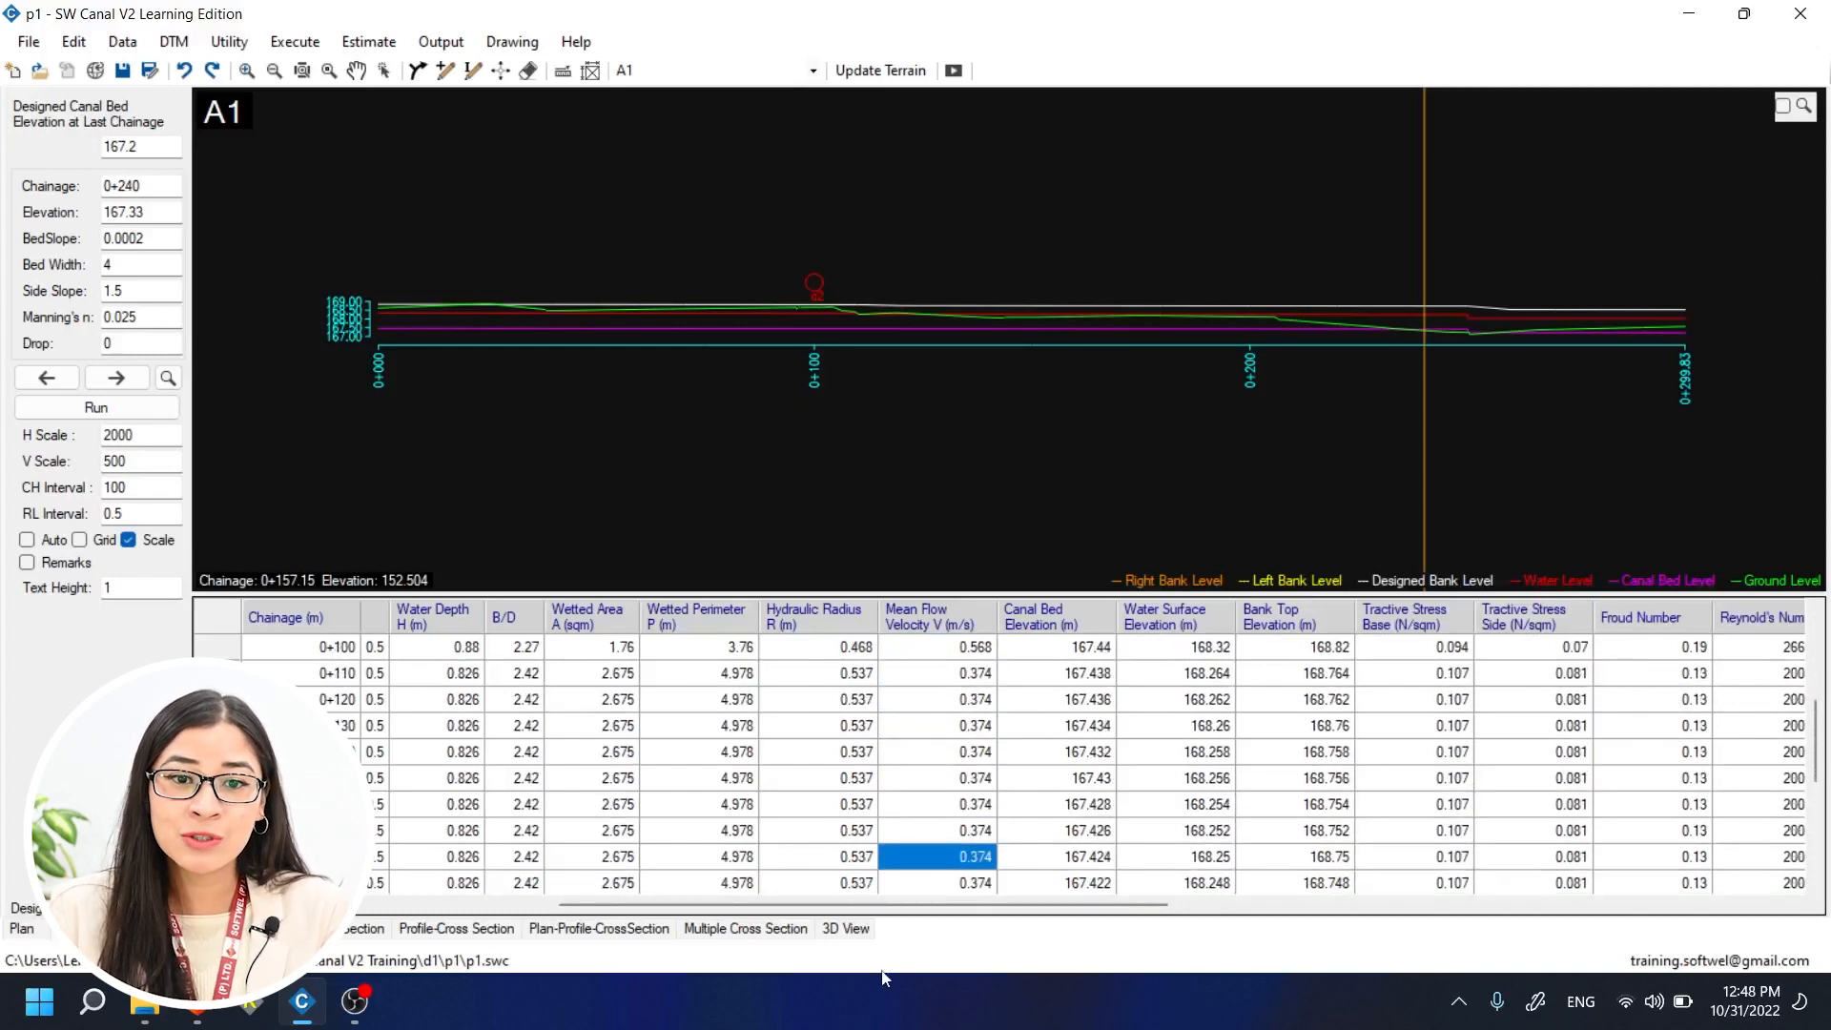
{"action": "key", "text": "Up"}
{"action": "key", "text": "Up"}
{"action": "key", "text": "Up"}
{"action": "key", "text": "Up"}
{"action": "key", "text": "Up"}
{"action": "key", "text": "Up"}
{"action": "key", "text": "Up"}
{"action": "key", "text": "Up"}
{"action": "key", "text": "Up"}
{"action": "key", "text": "Up"}
{"action": "key", "text": "Up"}
{"action": "key", "text": "Up"}
{"action": "key", "text": "Up"}
{"action": "key", "text": "Up"}
{"action": "key", "text": "Up"}
{"action": "key", "text": "Up"}
{"action": "key", "text": "Up"}
{"action": "key", "text": "Up"}
{"action": "key", "text": "Up"}
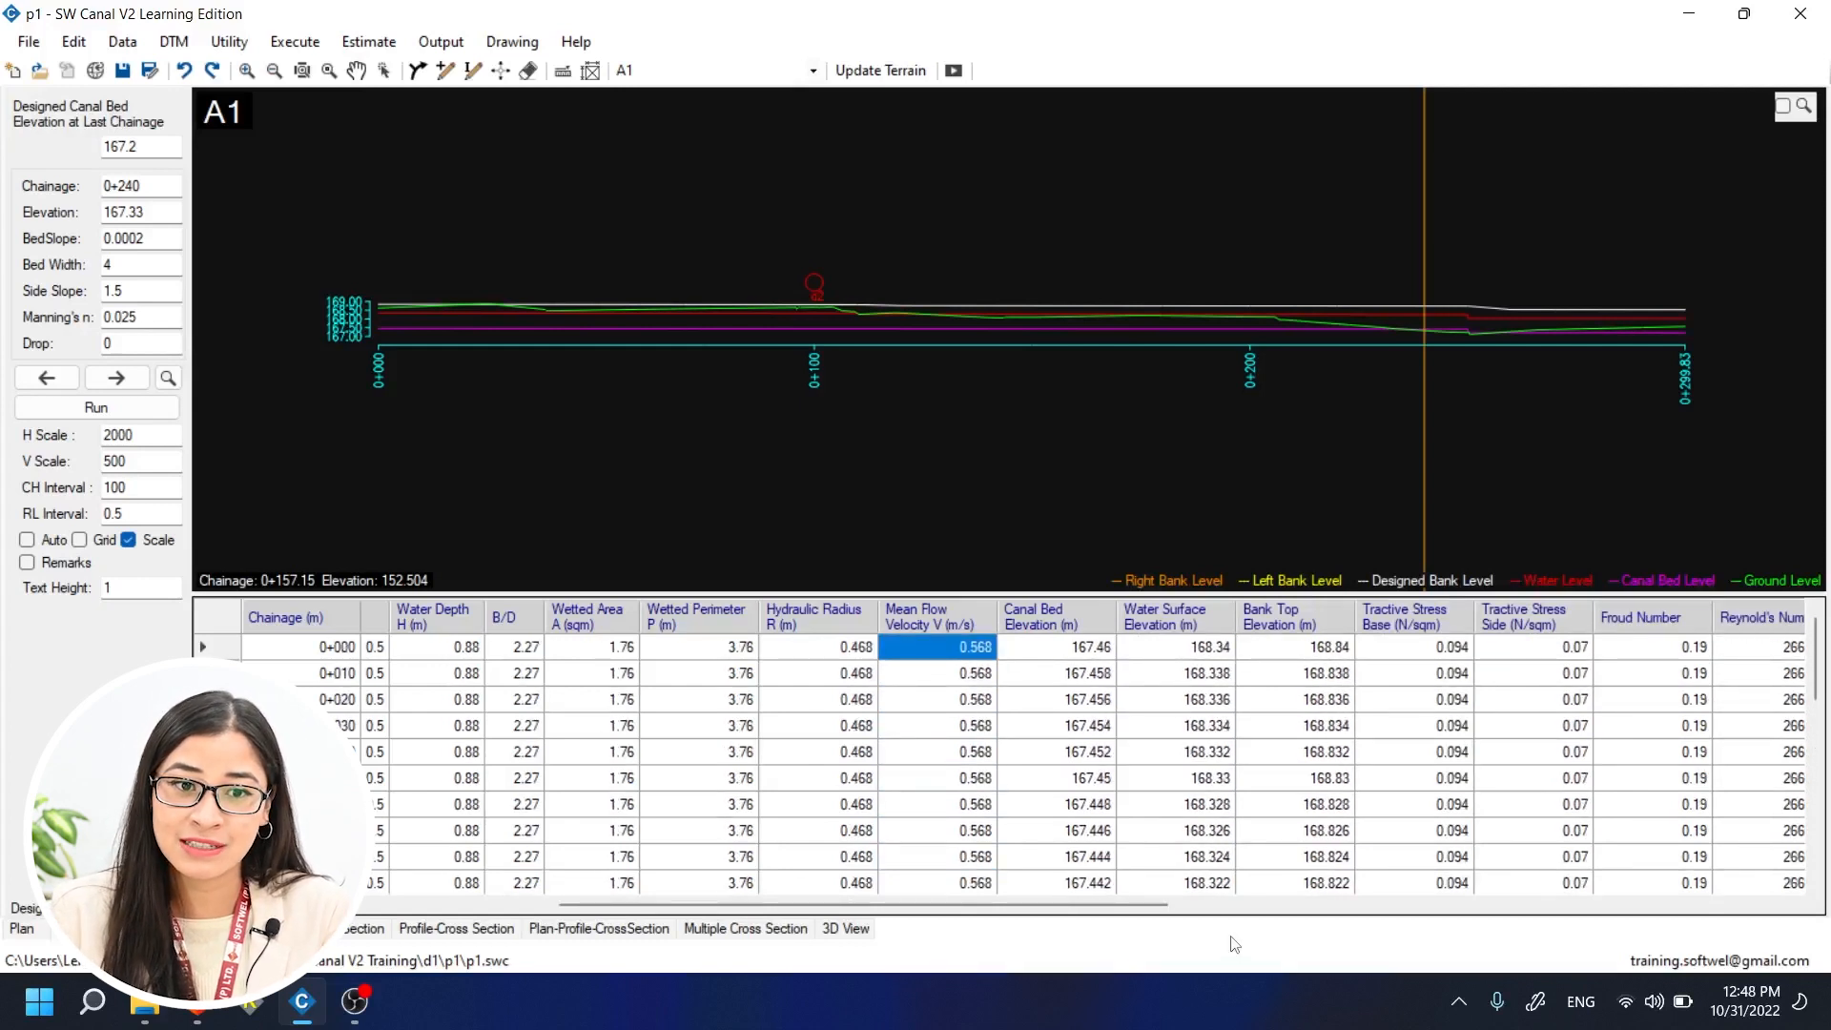
- Enter the remark "Start Chainage" in Remarks-1 for chainage 0+000 of canal A1
{"action": "scroll", "coordinate": [1002, 744], "scroll_direction": "down", "scroll_amount": 5}
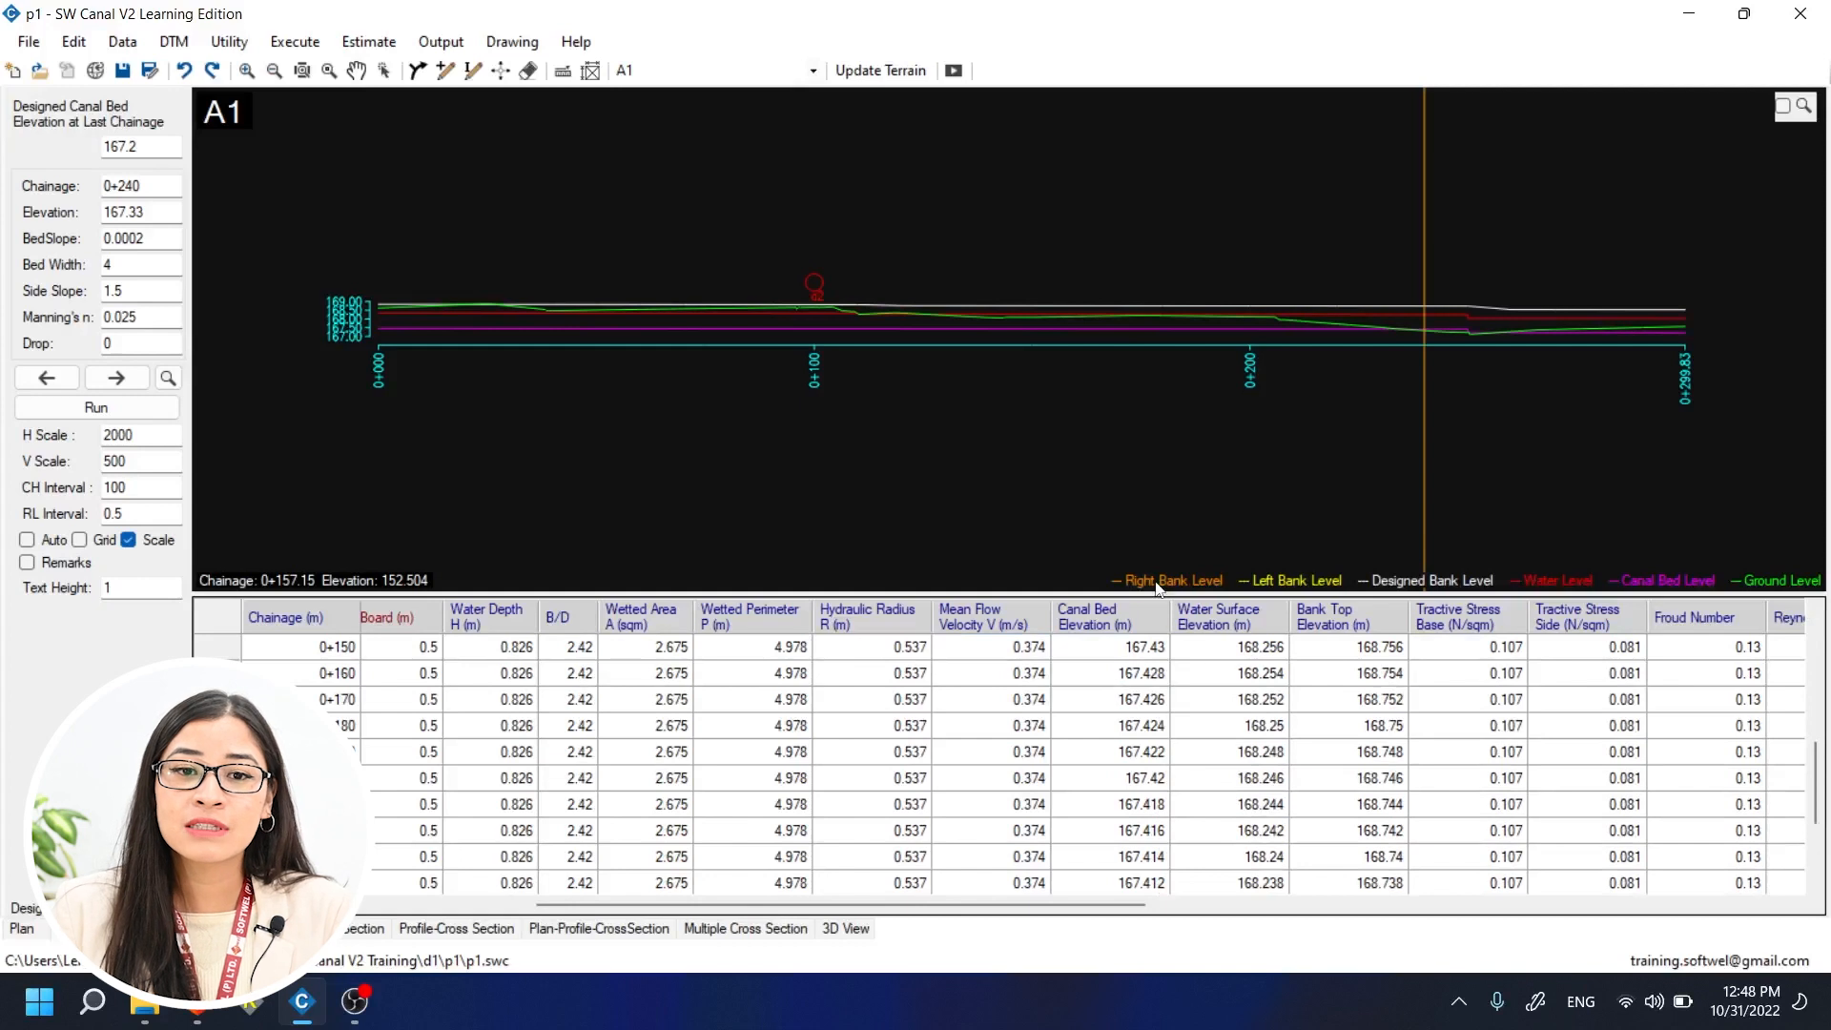
{"action": "left_click_drag", "start_coordinate": [1068, 907], "coordinate": [1705, 908]}
{"action": "scroll", "coordinate": [1442, 672], "scroll_direction": "up", "scroll_amount": 5}
{"action": "left_click", "coordinate": [1487, 652]}
{"action": "left_click", "coordinate": [1625, 651]}
{"action": "left_click", "coordinate": [1697, 645]}
{"action": "left_click", "coordinate": [1444, 652]}
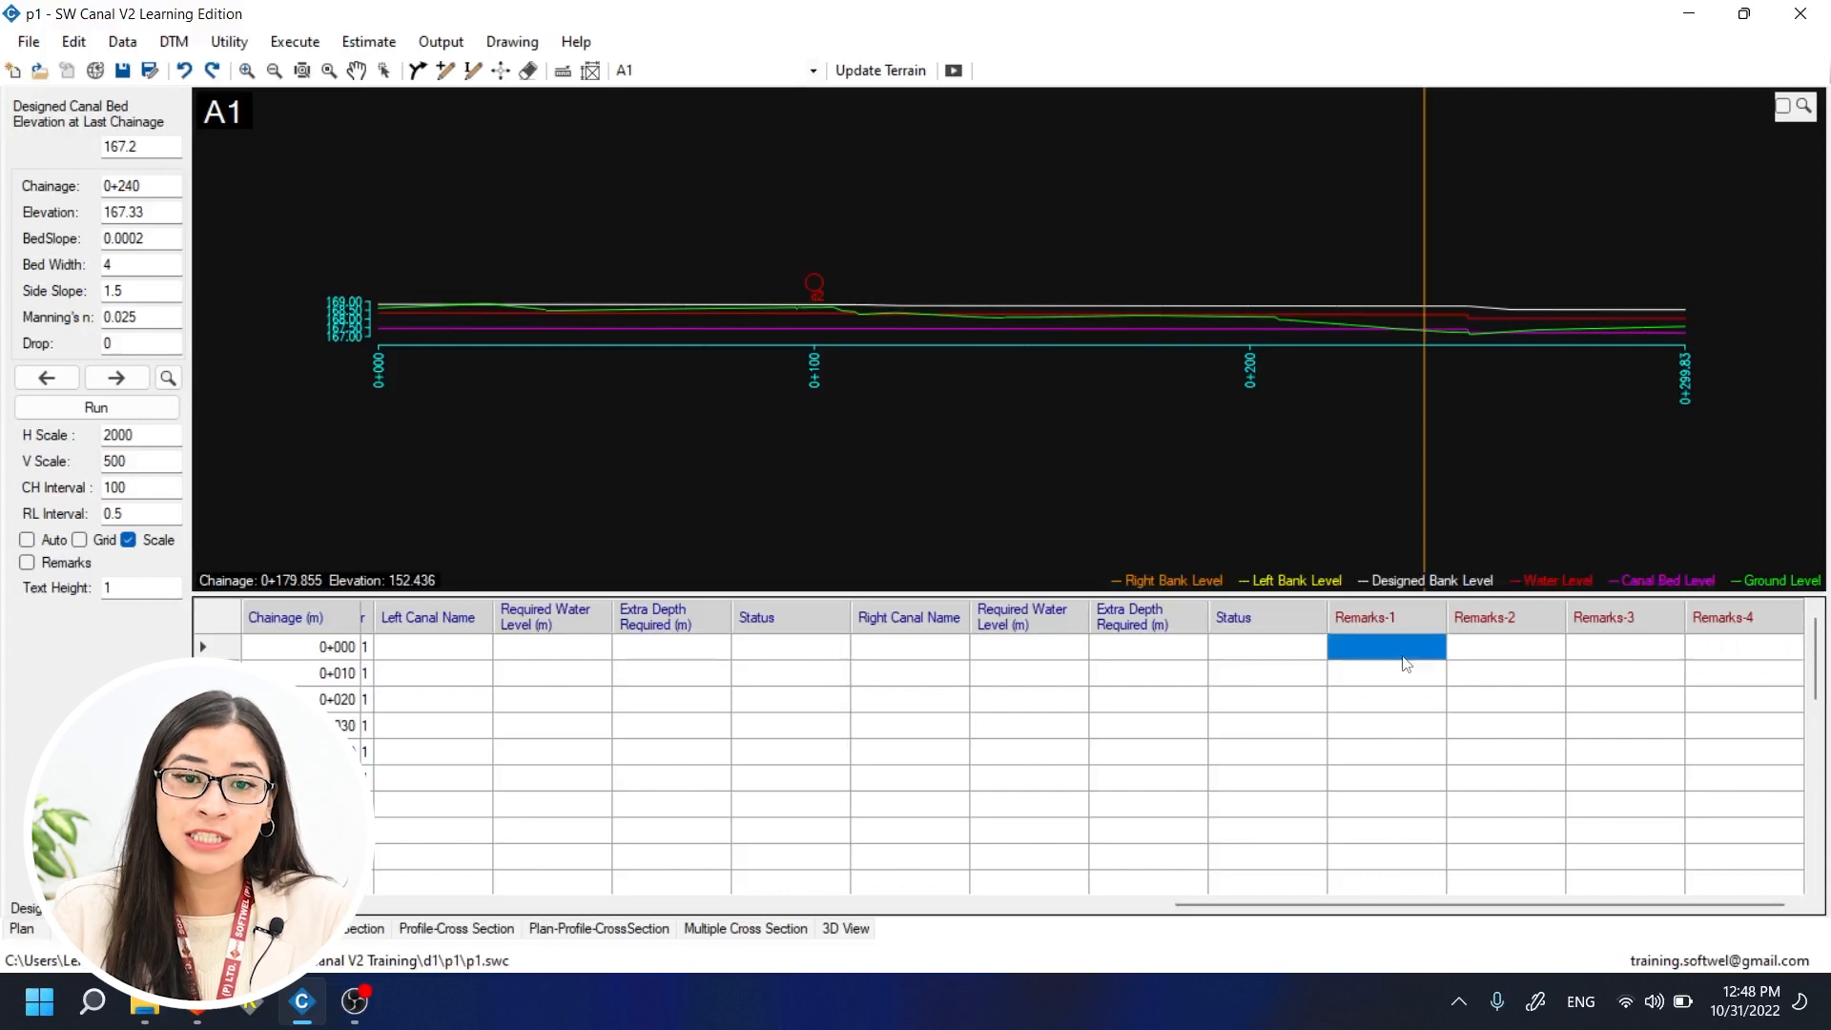
{"action": "type", "text": "Start Chainage"}
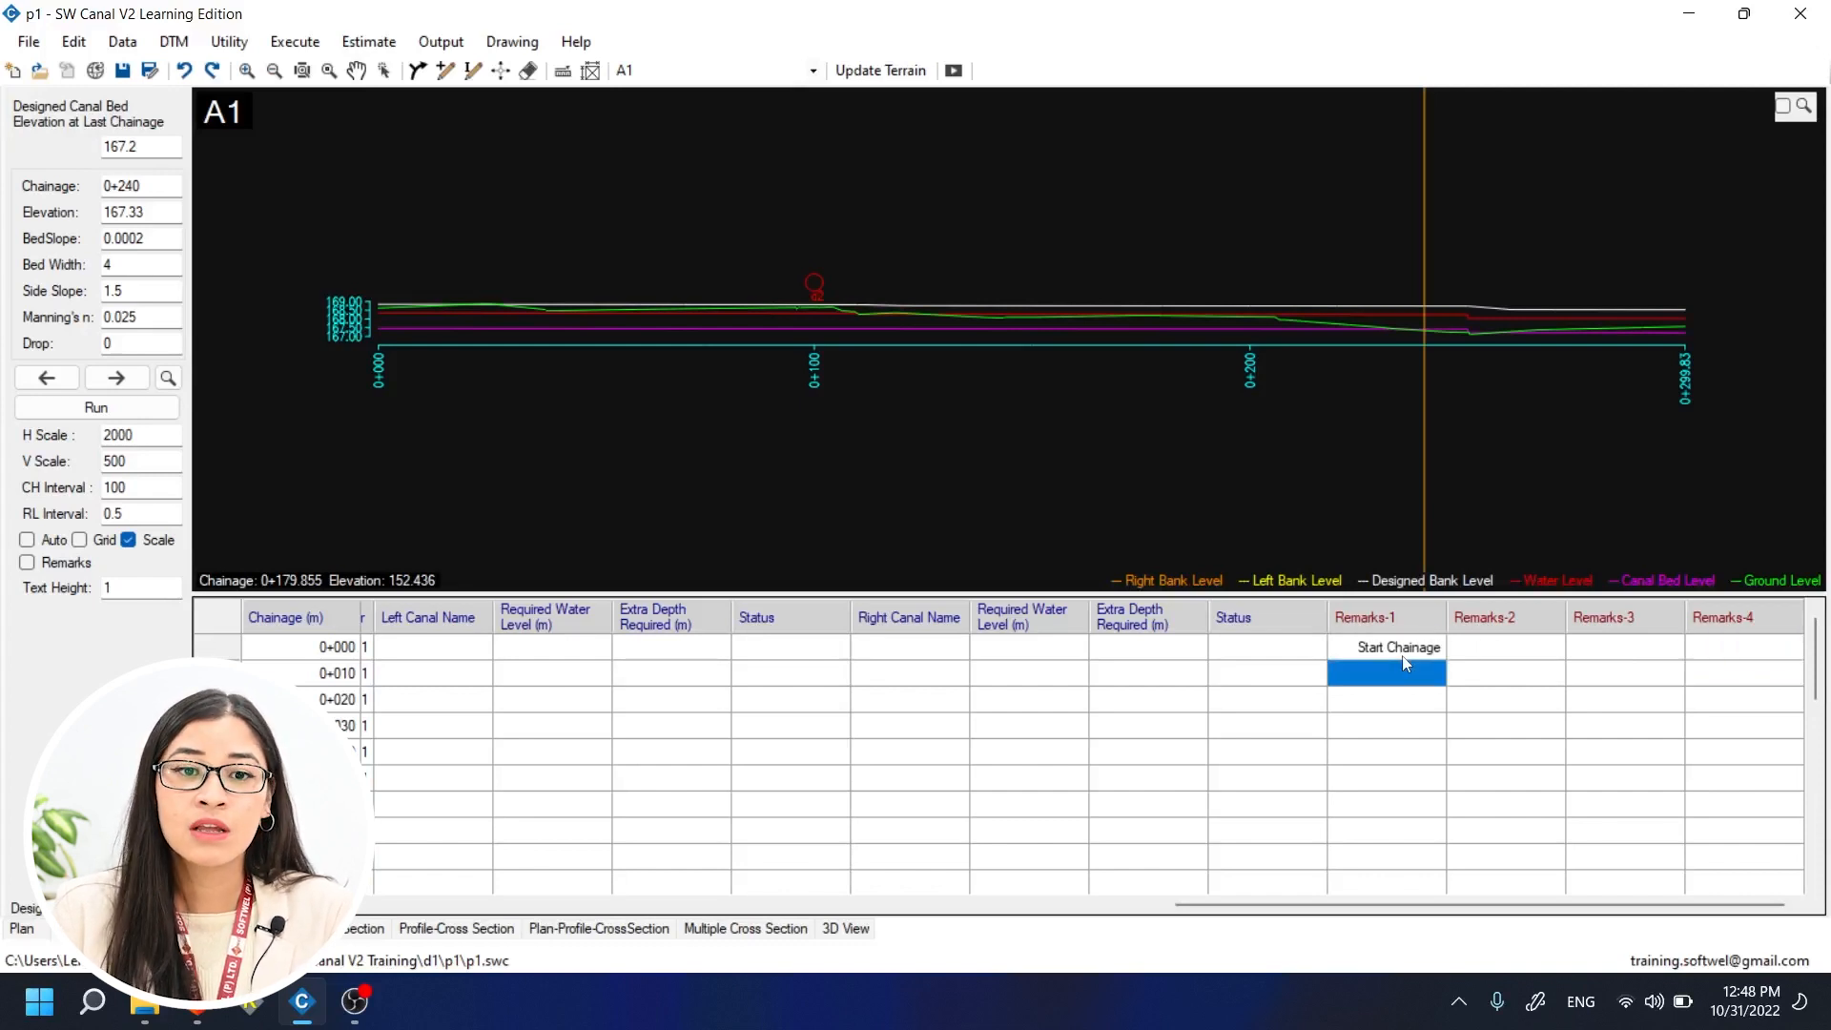
- Show remarks on the A1 profile, update the design profile and dismiss the status report
{"action": "left_click", "coordinate": [27, 563]}
{"action": "left_click", "coordinate": [953, 71]}
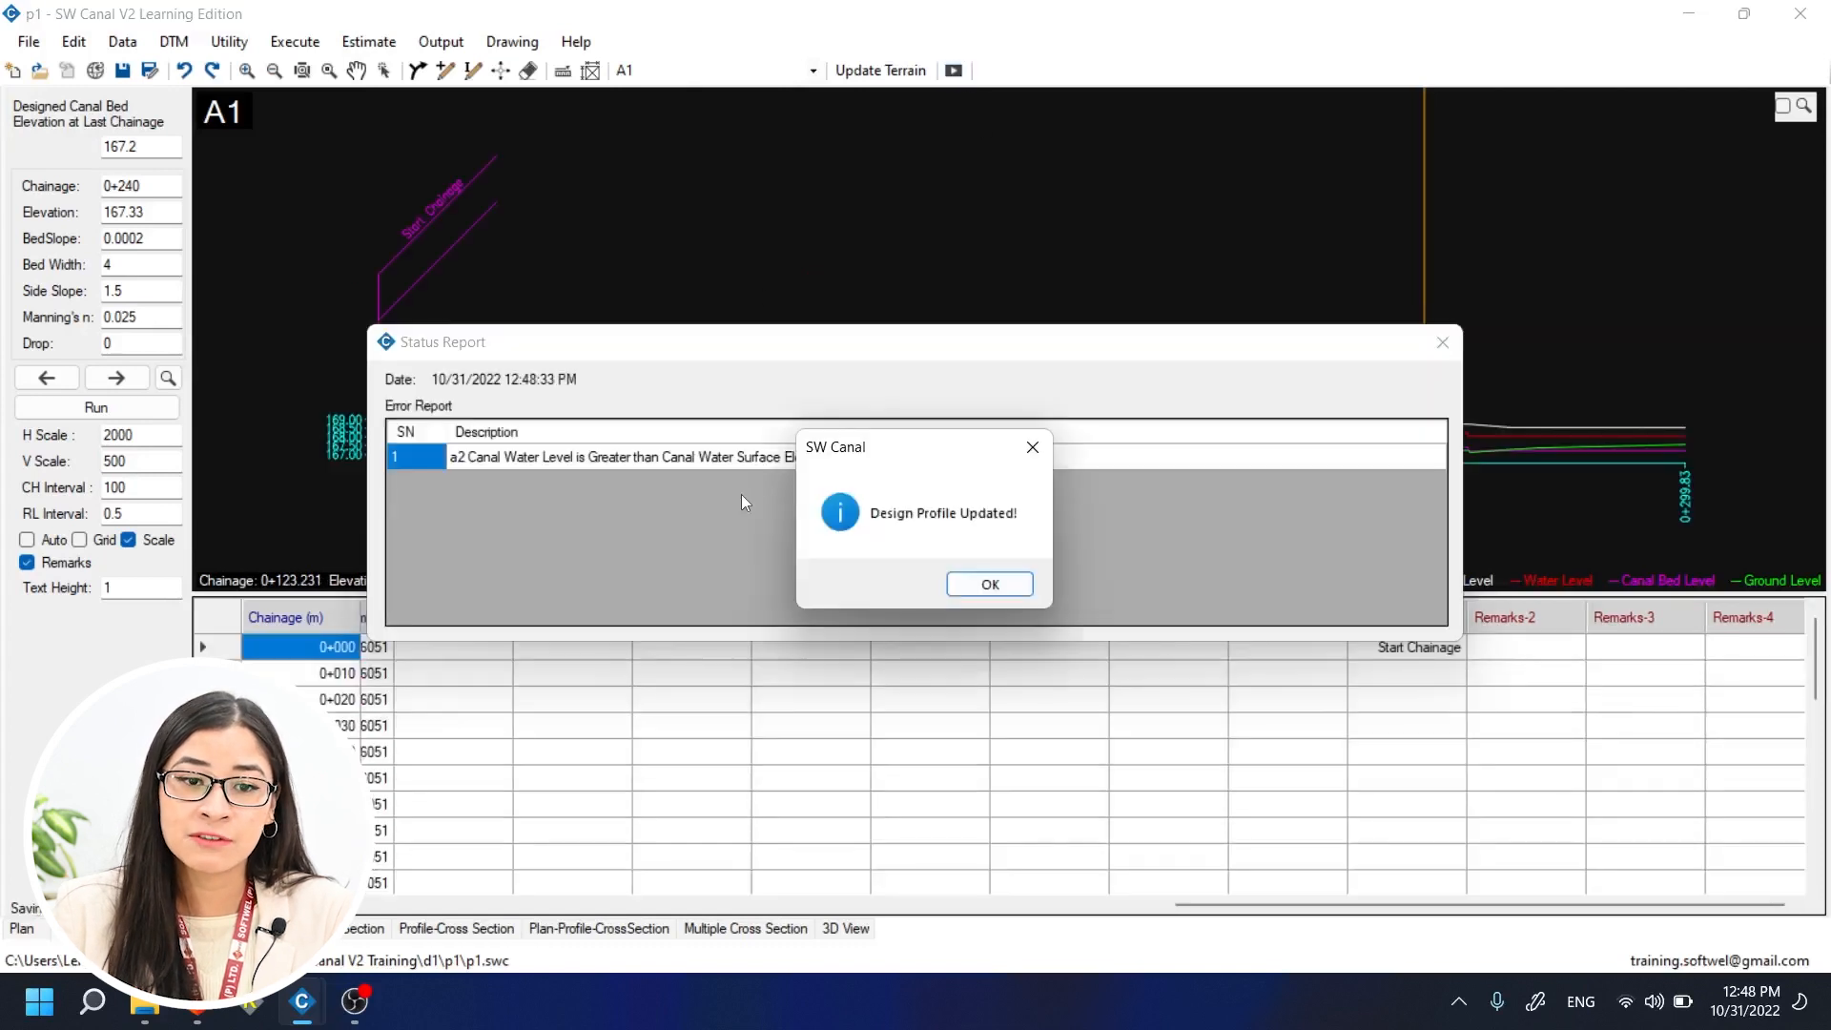
{"action": "left_click", "coordinate": [992, 584]}
{"action": "left_click", "coordinate": [1442, 342]}
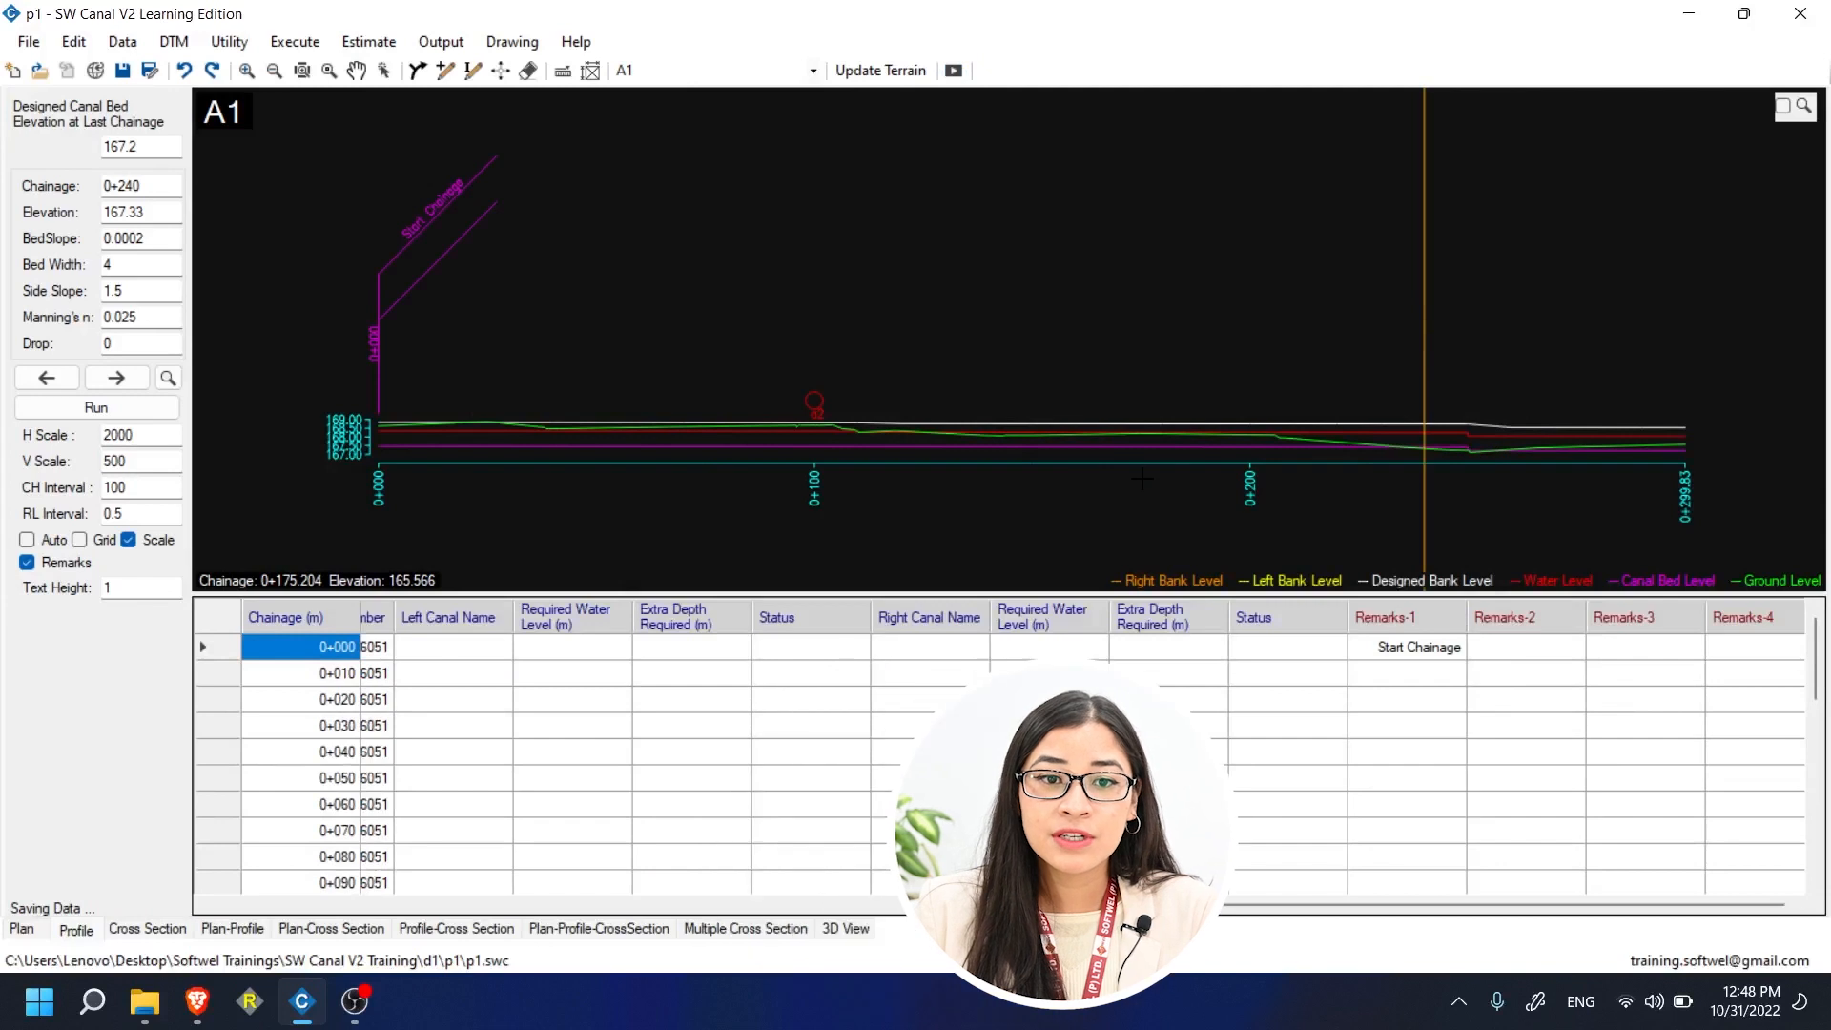
- Examine the A1 profile and its design data at chainages 0+100, 0+110, 0+200 and 0+210
{"action": "left_click_drag", "start_coordinate": [1474, 906], "coordinate": [206, 810]}
{"action": "scroll", "coordinate": [831, 441], "scroll_direction": "up", "scroll_amount": 5}
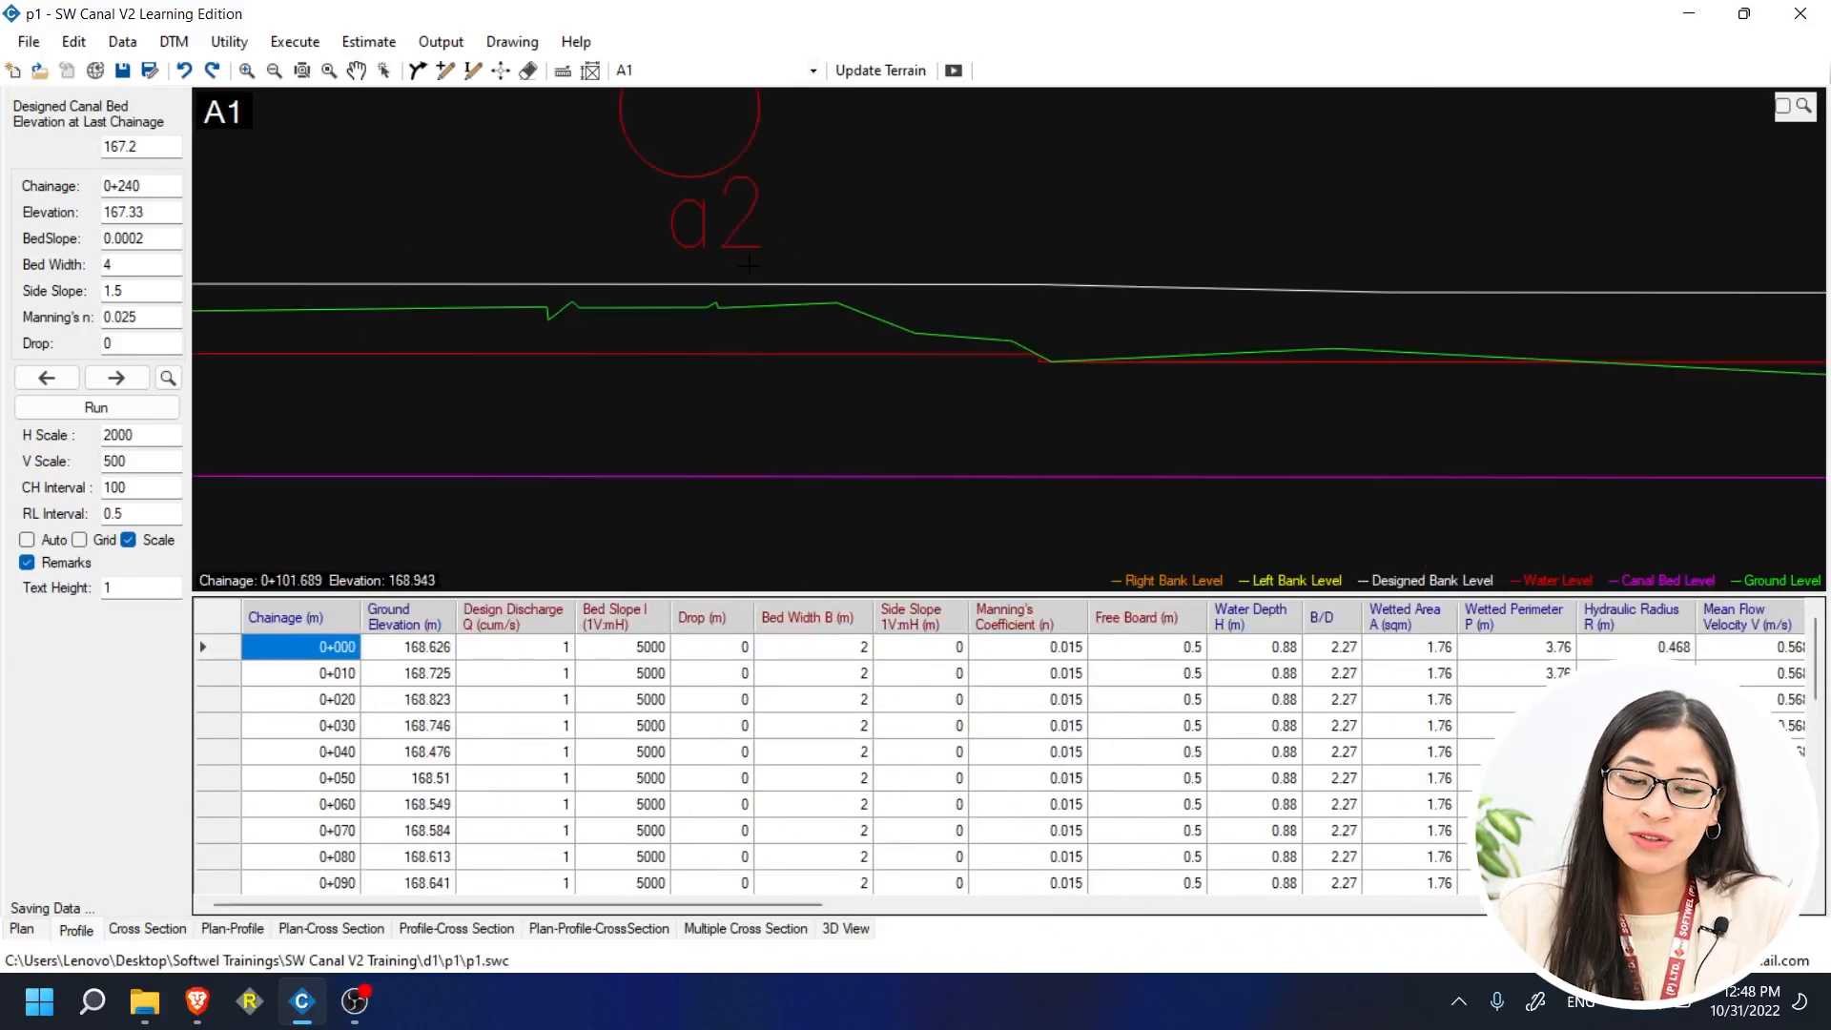
{"action": "left_click", "coordinate": [680, 181]}
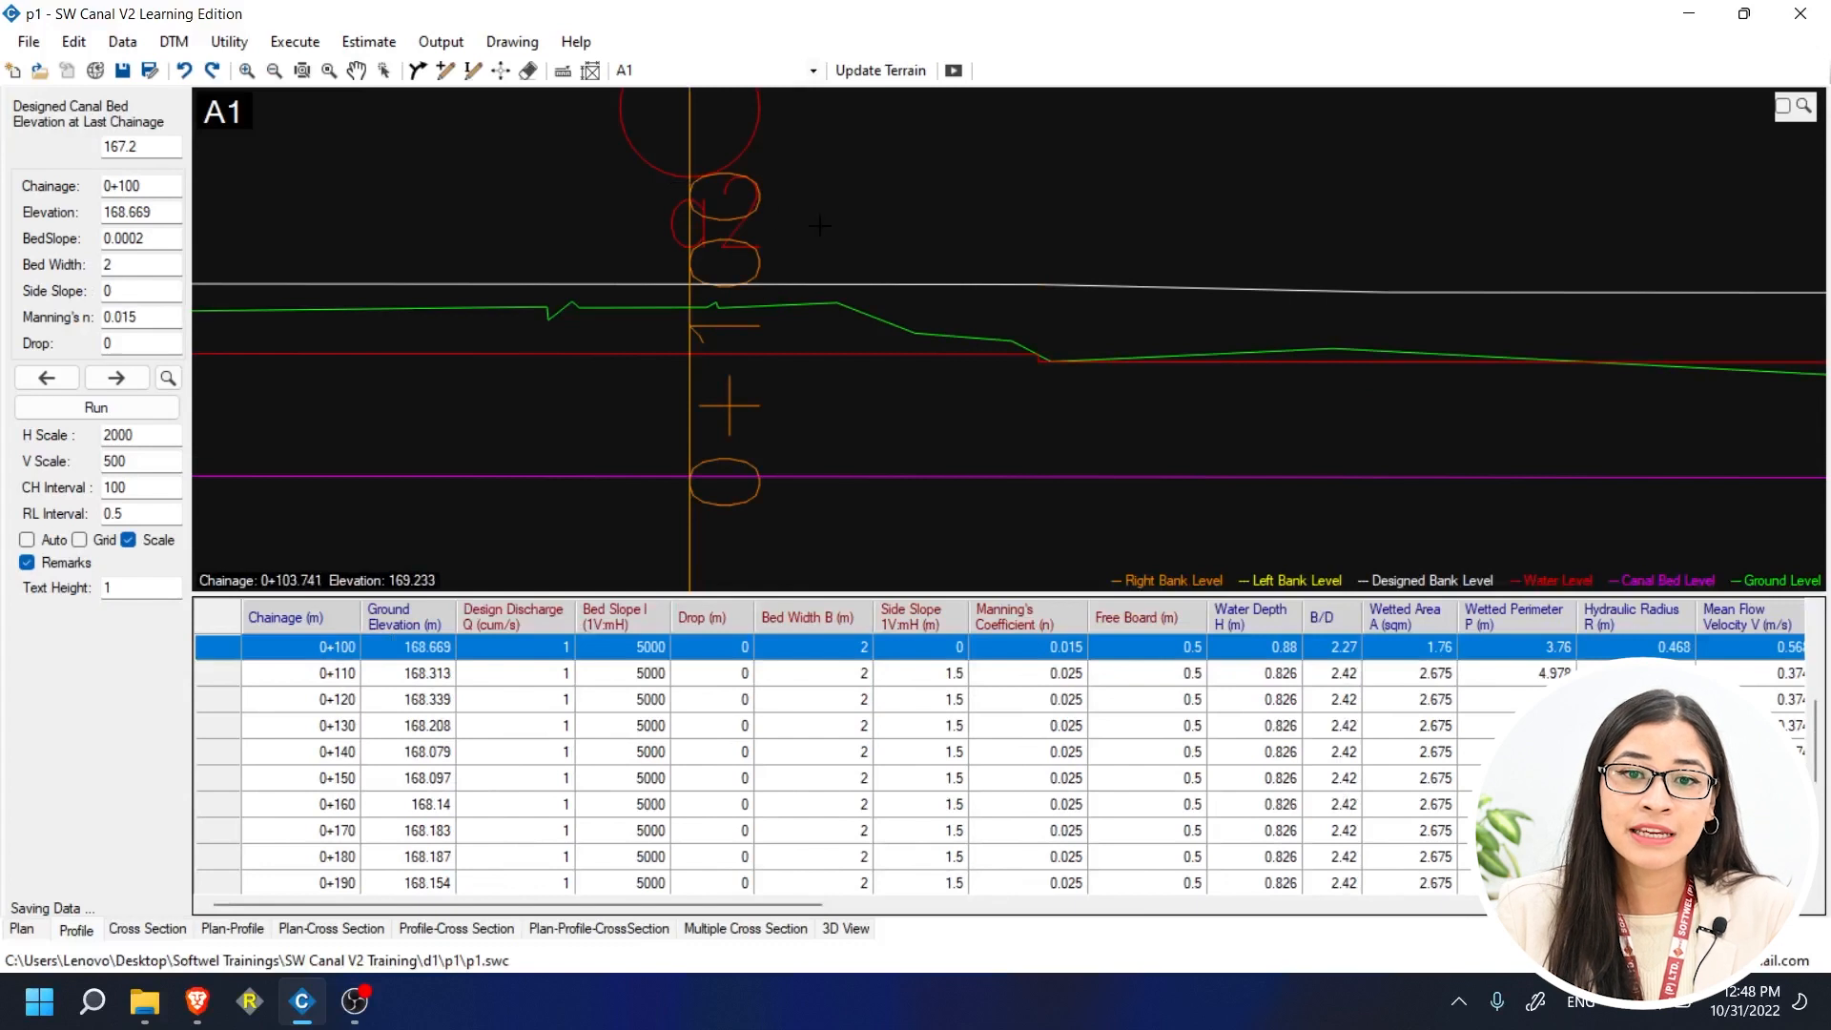
{"action": "left_click", "coordinate": [1039, 333]}
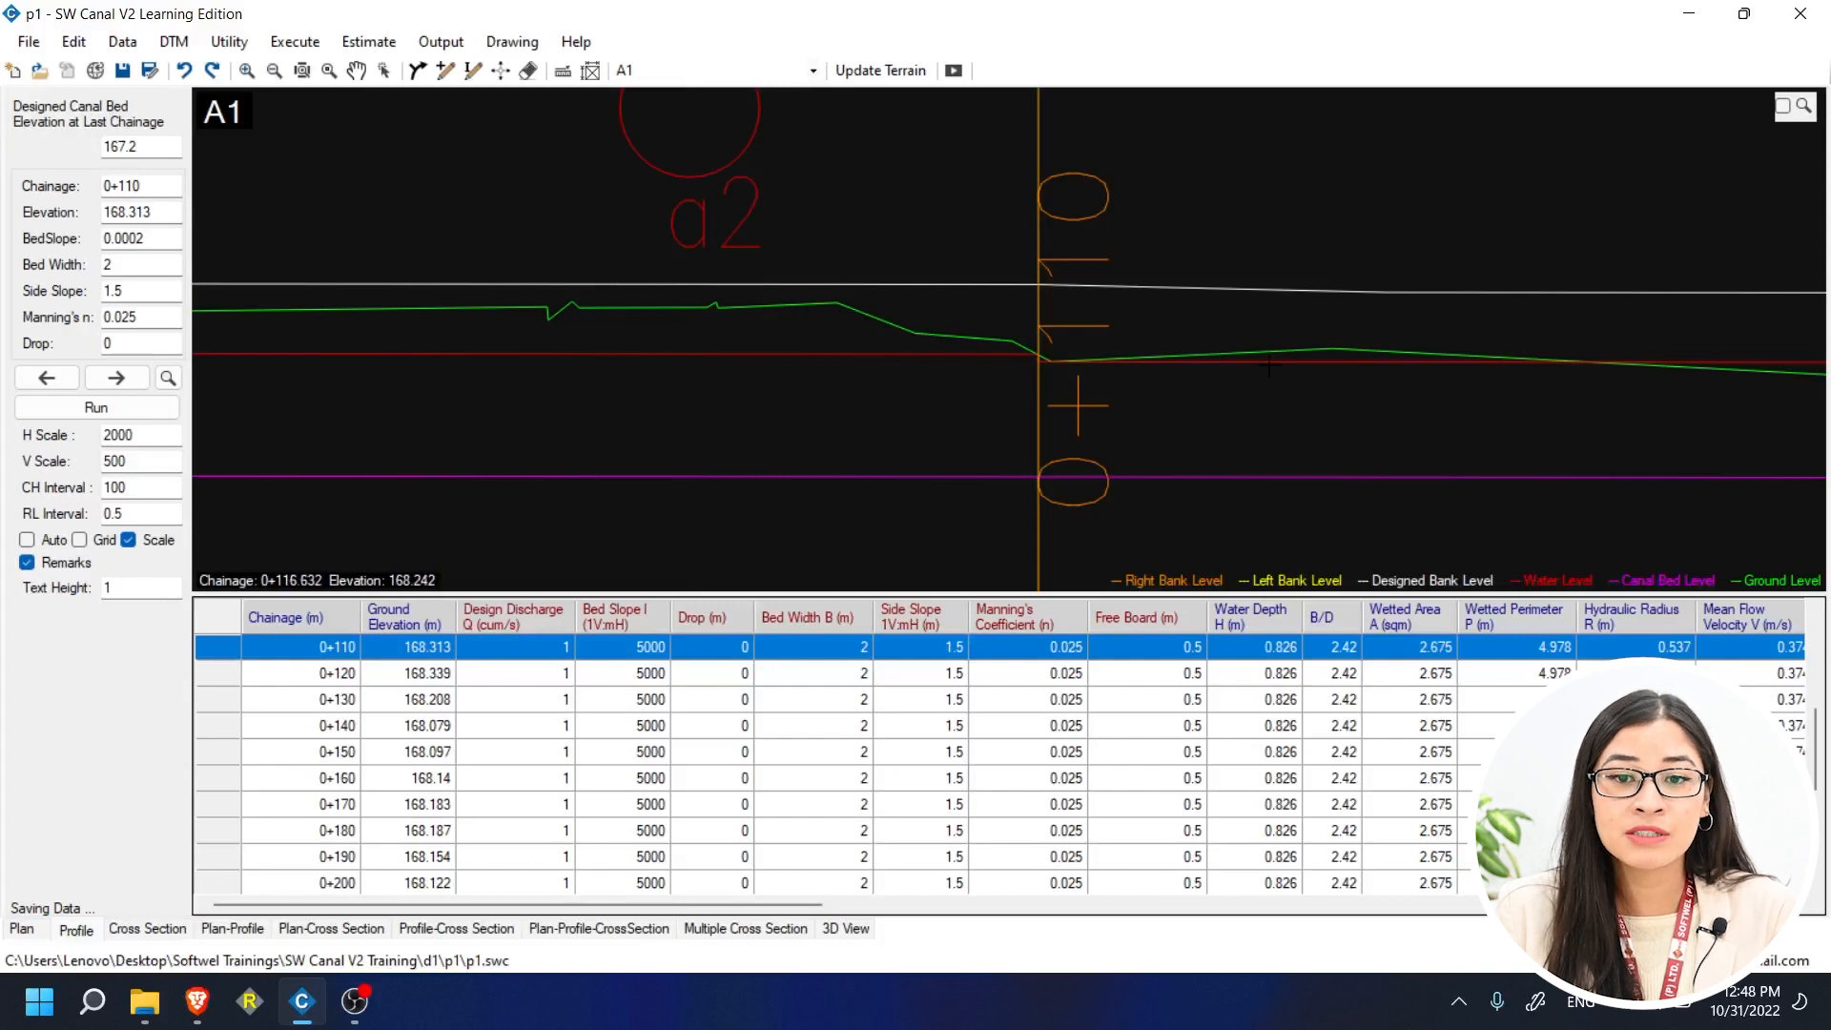
{"action": "scroll", "coordinate": [283, 753], "scroll_direction": "down", "scroll_amount": 2}
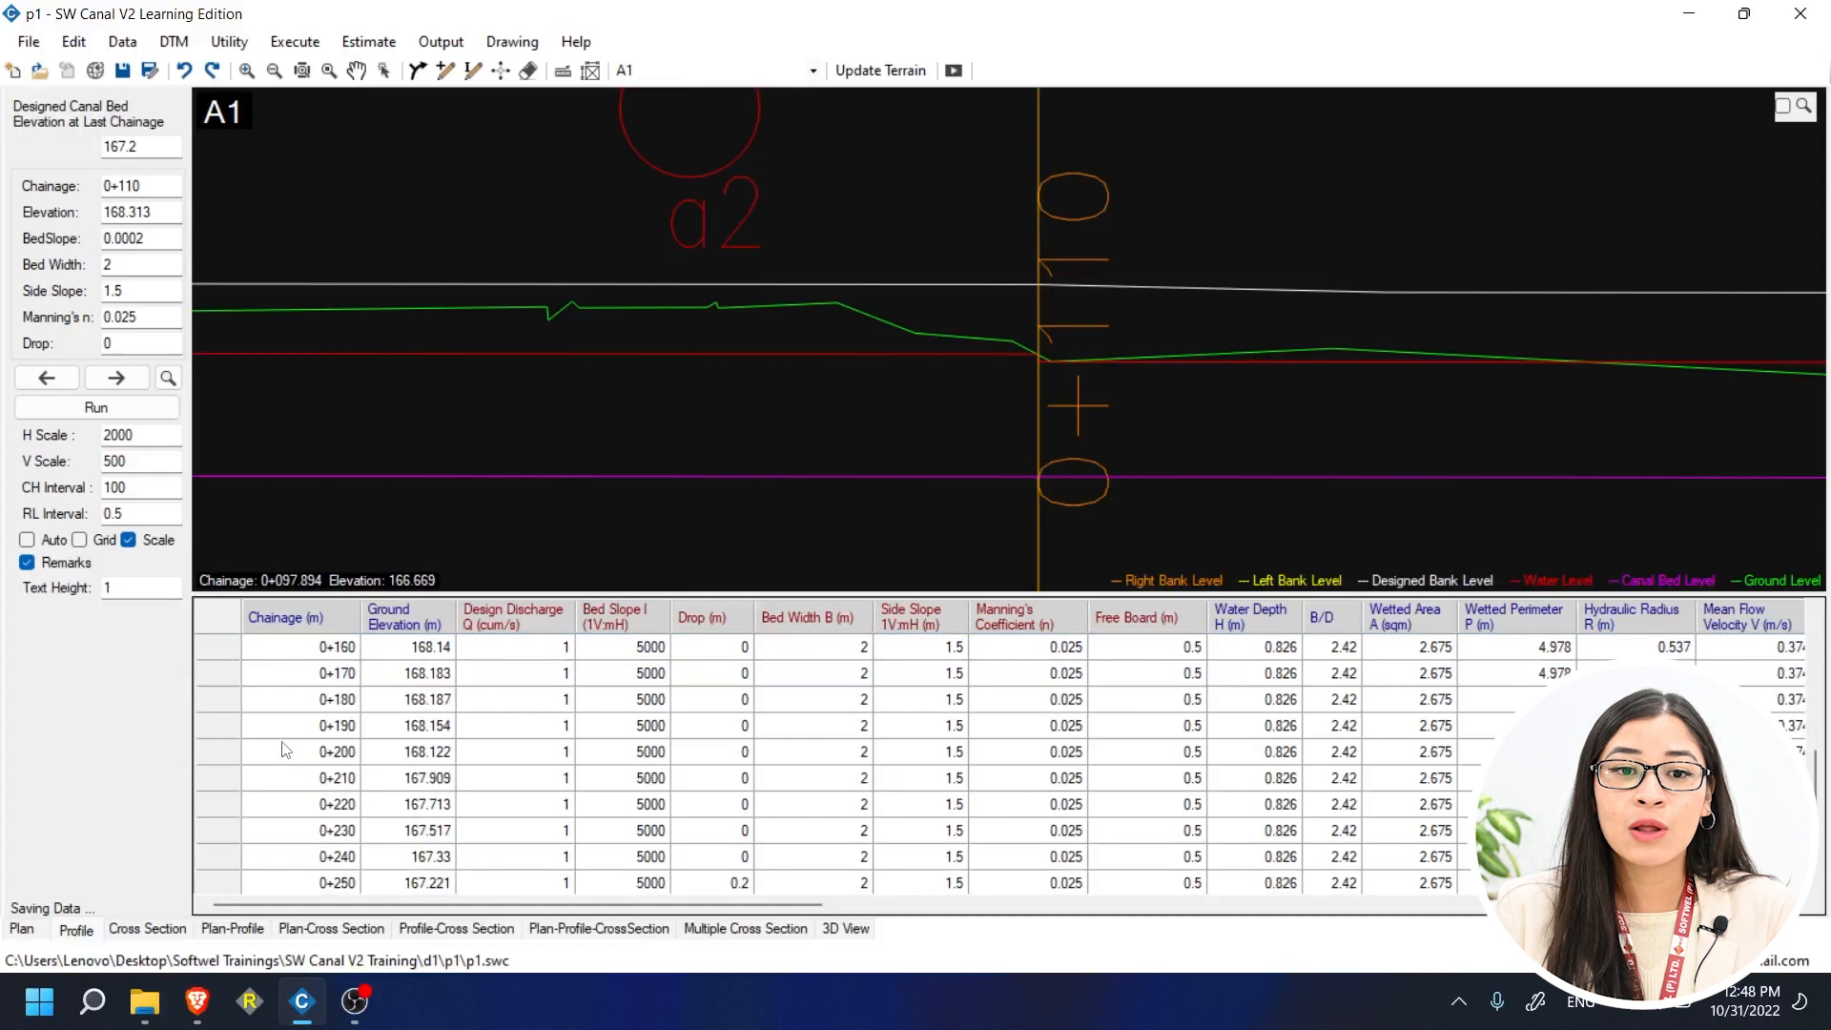
{"action": "left_click", "coordinate": [236, 753]}
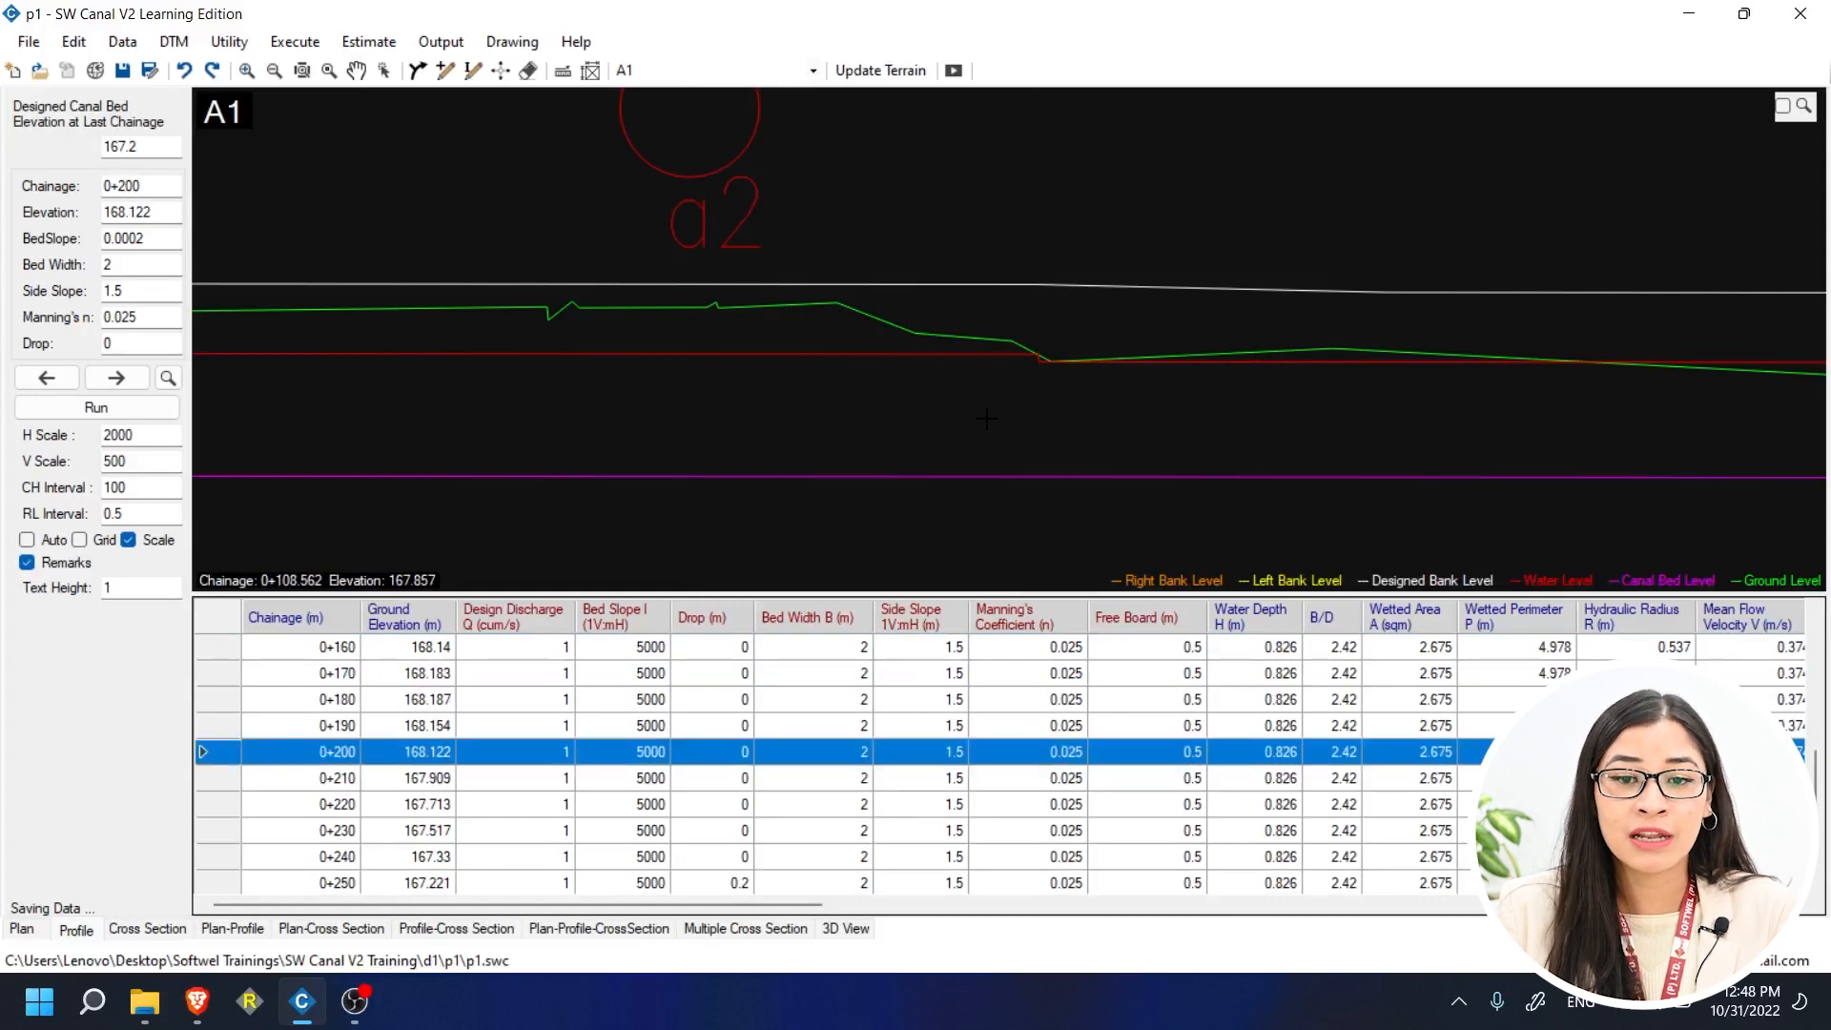
{"action": "left_click_drag", "start_coordinate": [1428, 447], "coordinate": [1021, 324]}
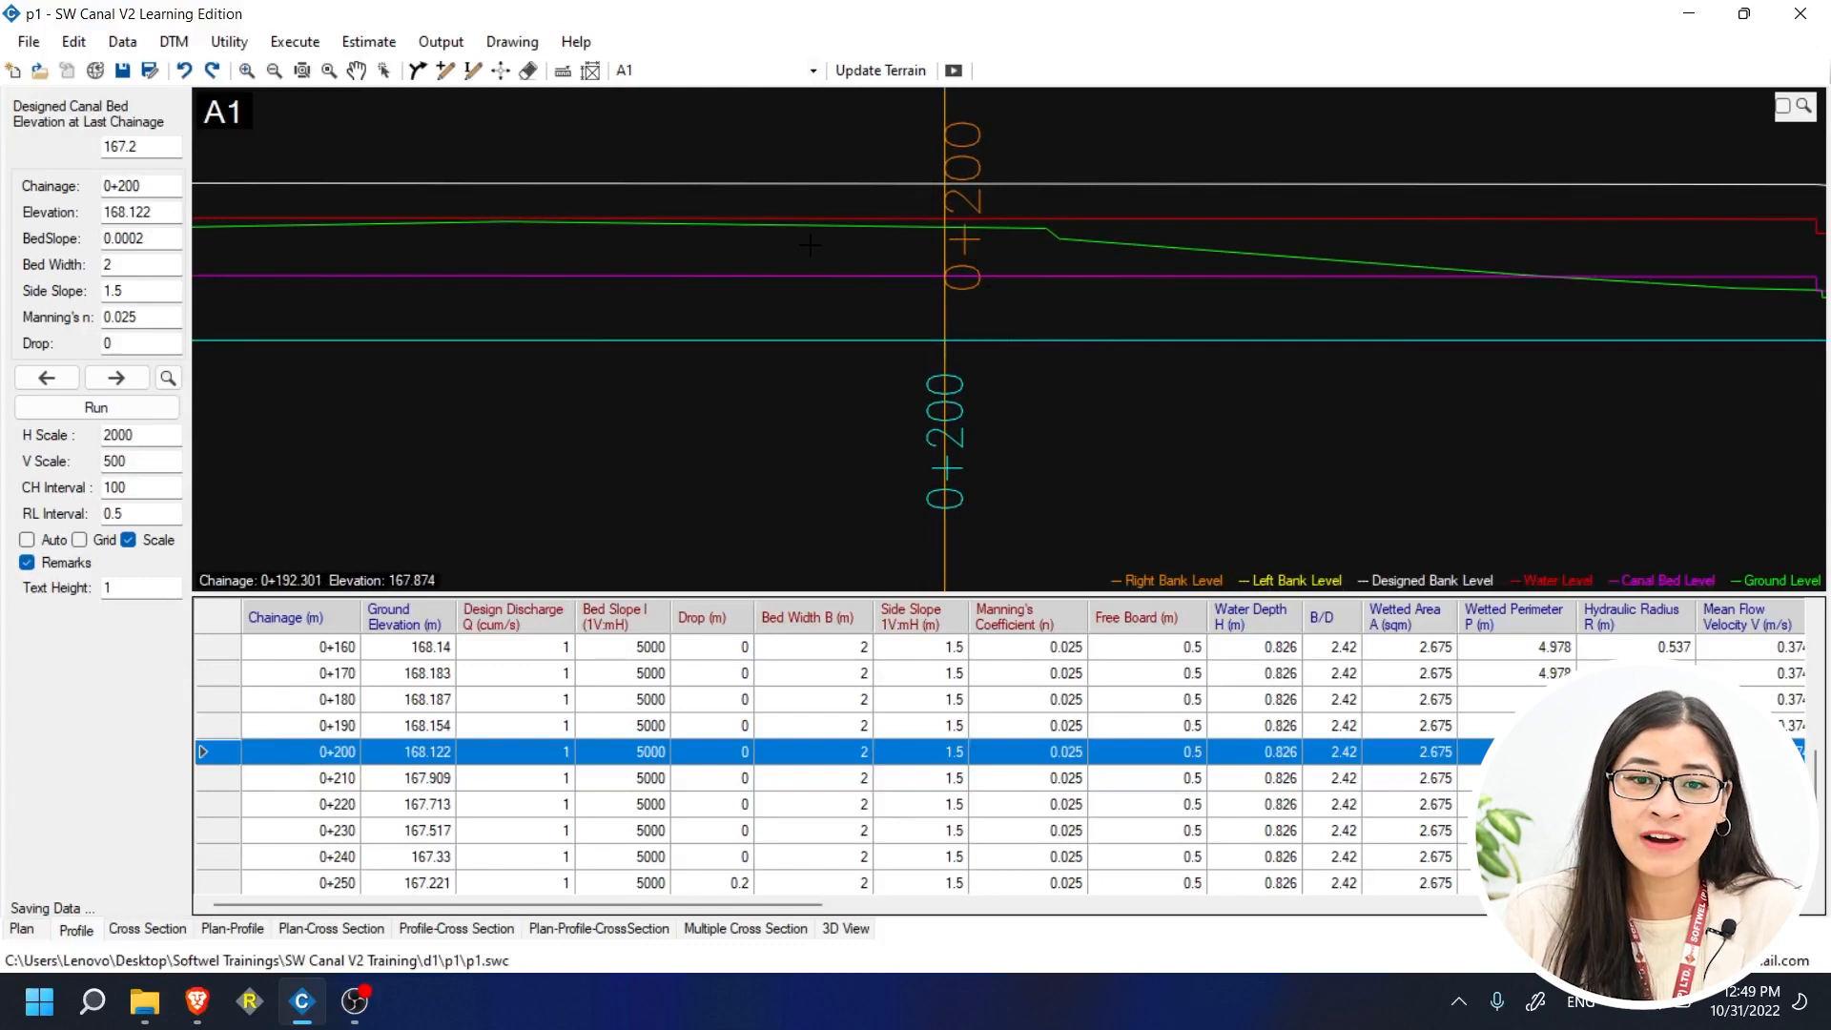
{"action": "left_click", "coordinate": [345, 733]}
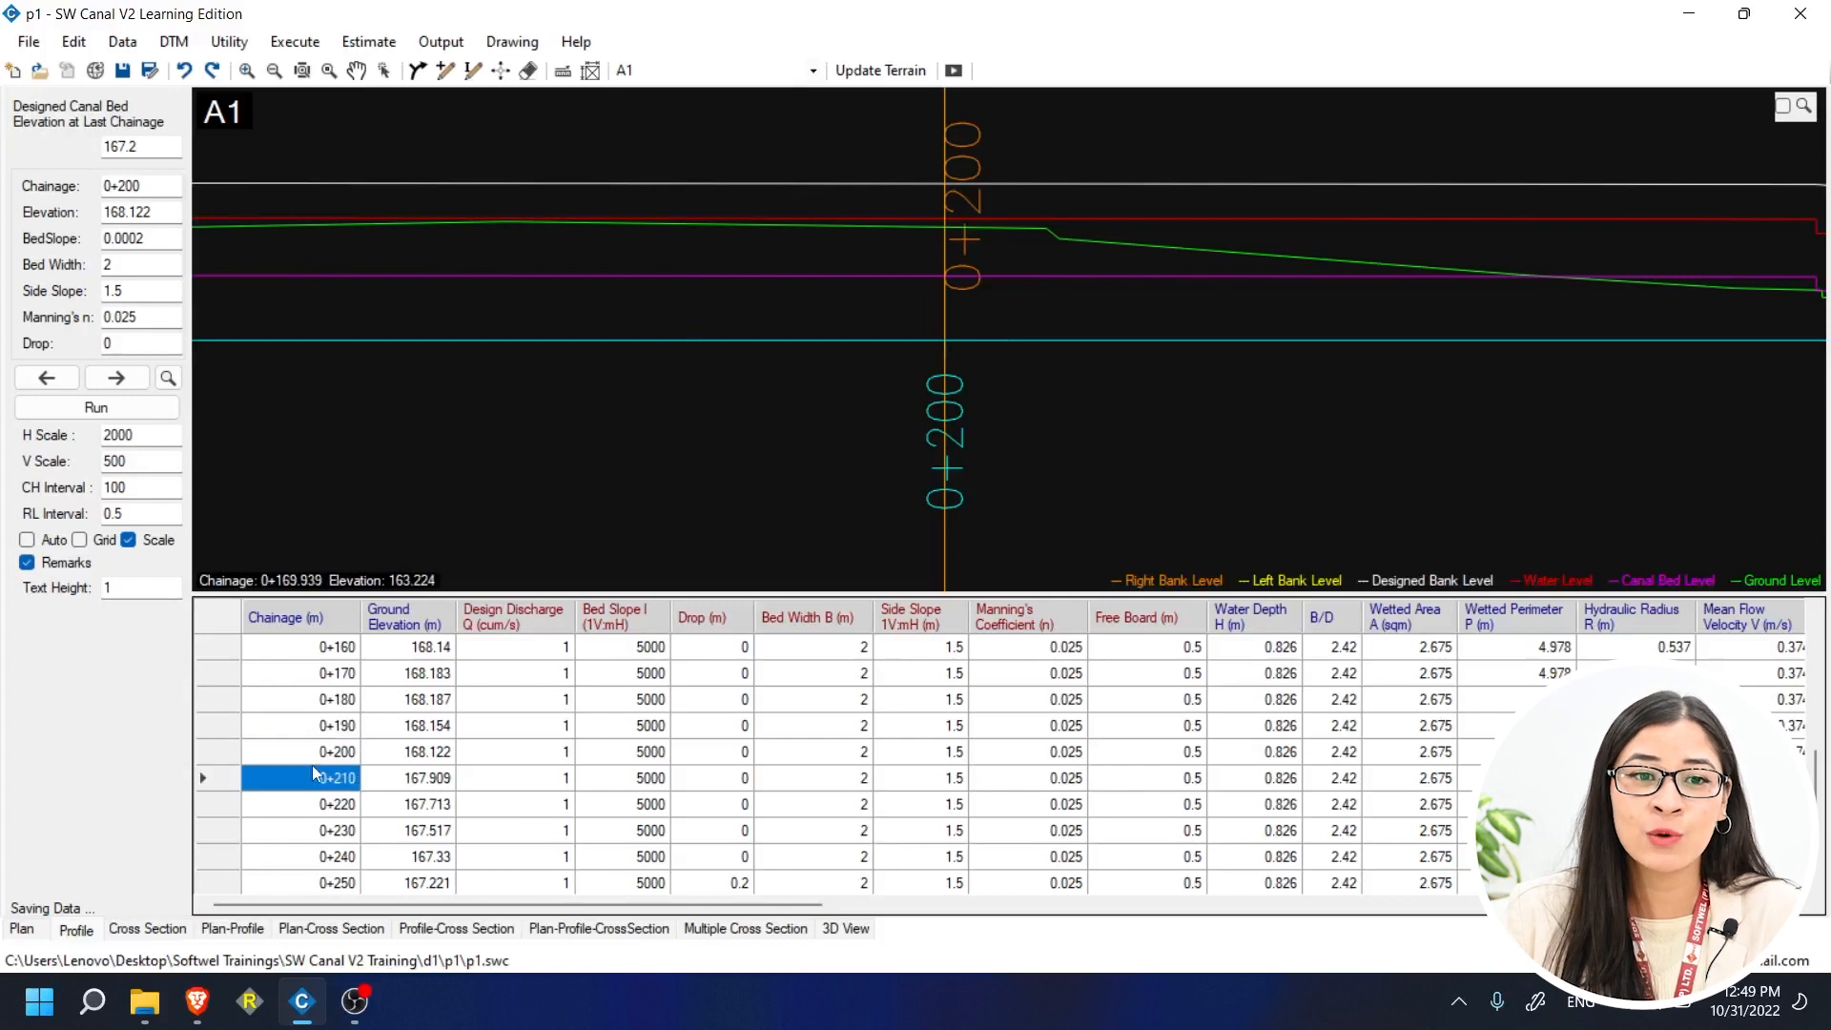
{"action": "left_click", "coordinate": [316, 752]}
{"action": "left_click", "coordinate": [1137, 410]}
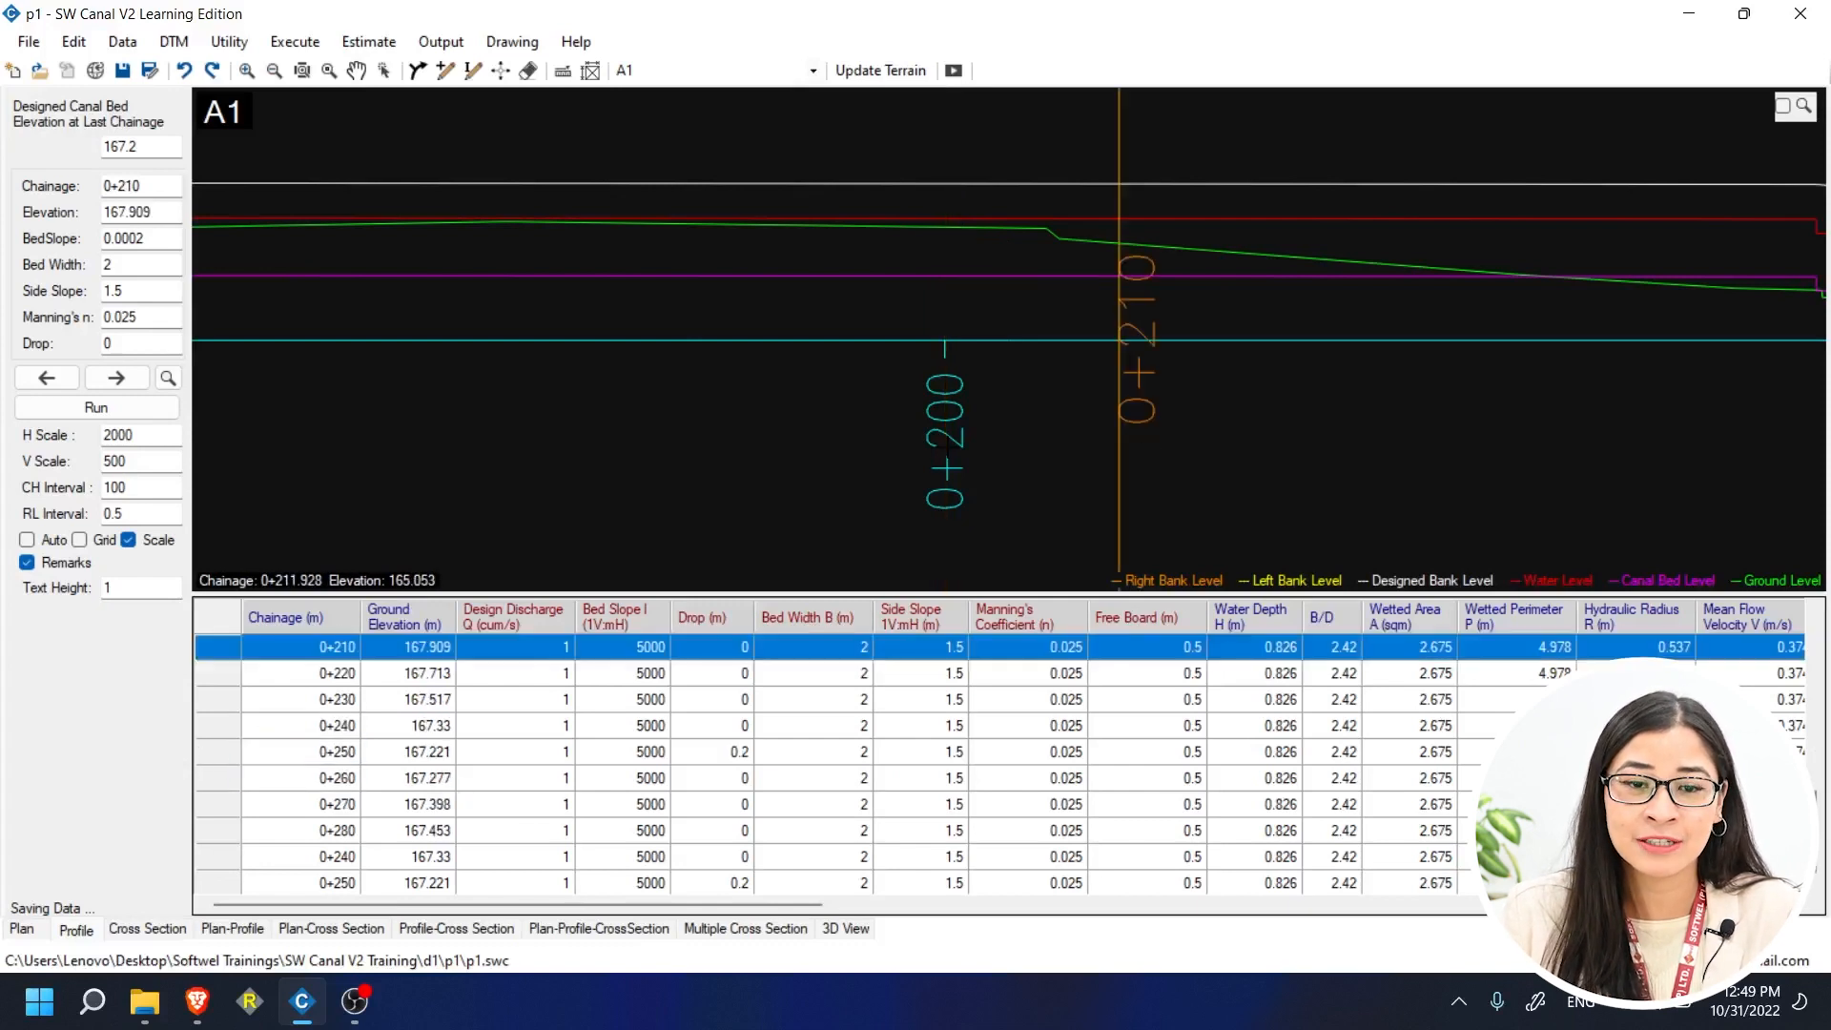
- Insert a new row at chainage 192.255 between 0+190 and 0+200 in the A1 profile table
{"action": "scroll", "coordinate": [297, 702], "scroll_direction": "up", "scroll_amount": 1}
{"action": "right_click", "coordinate": [294, 703]}
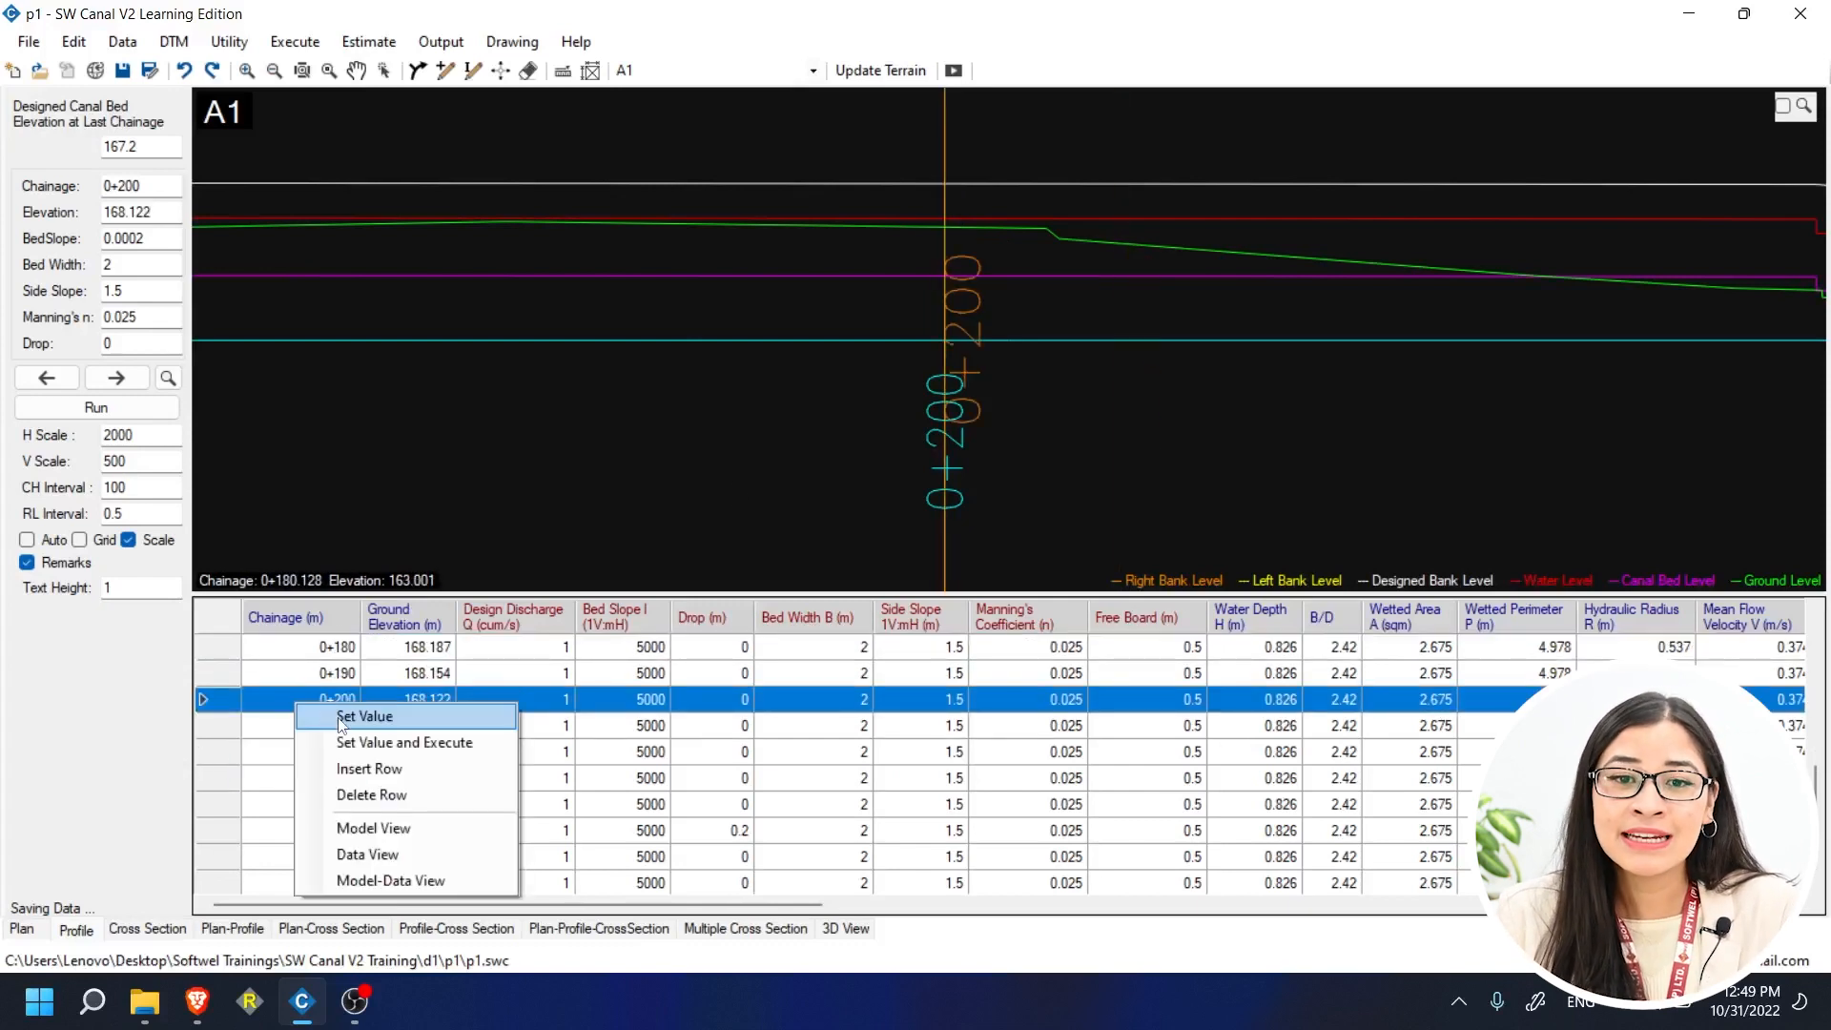
{"action": "left_click", "coordinate": [378, 770]}
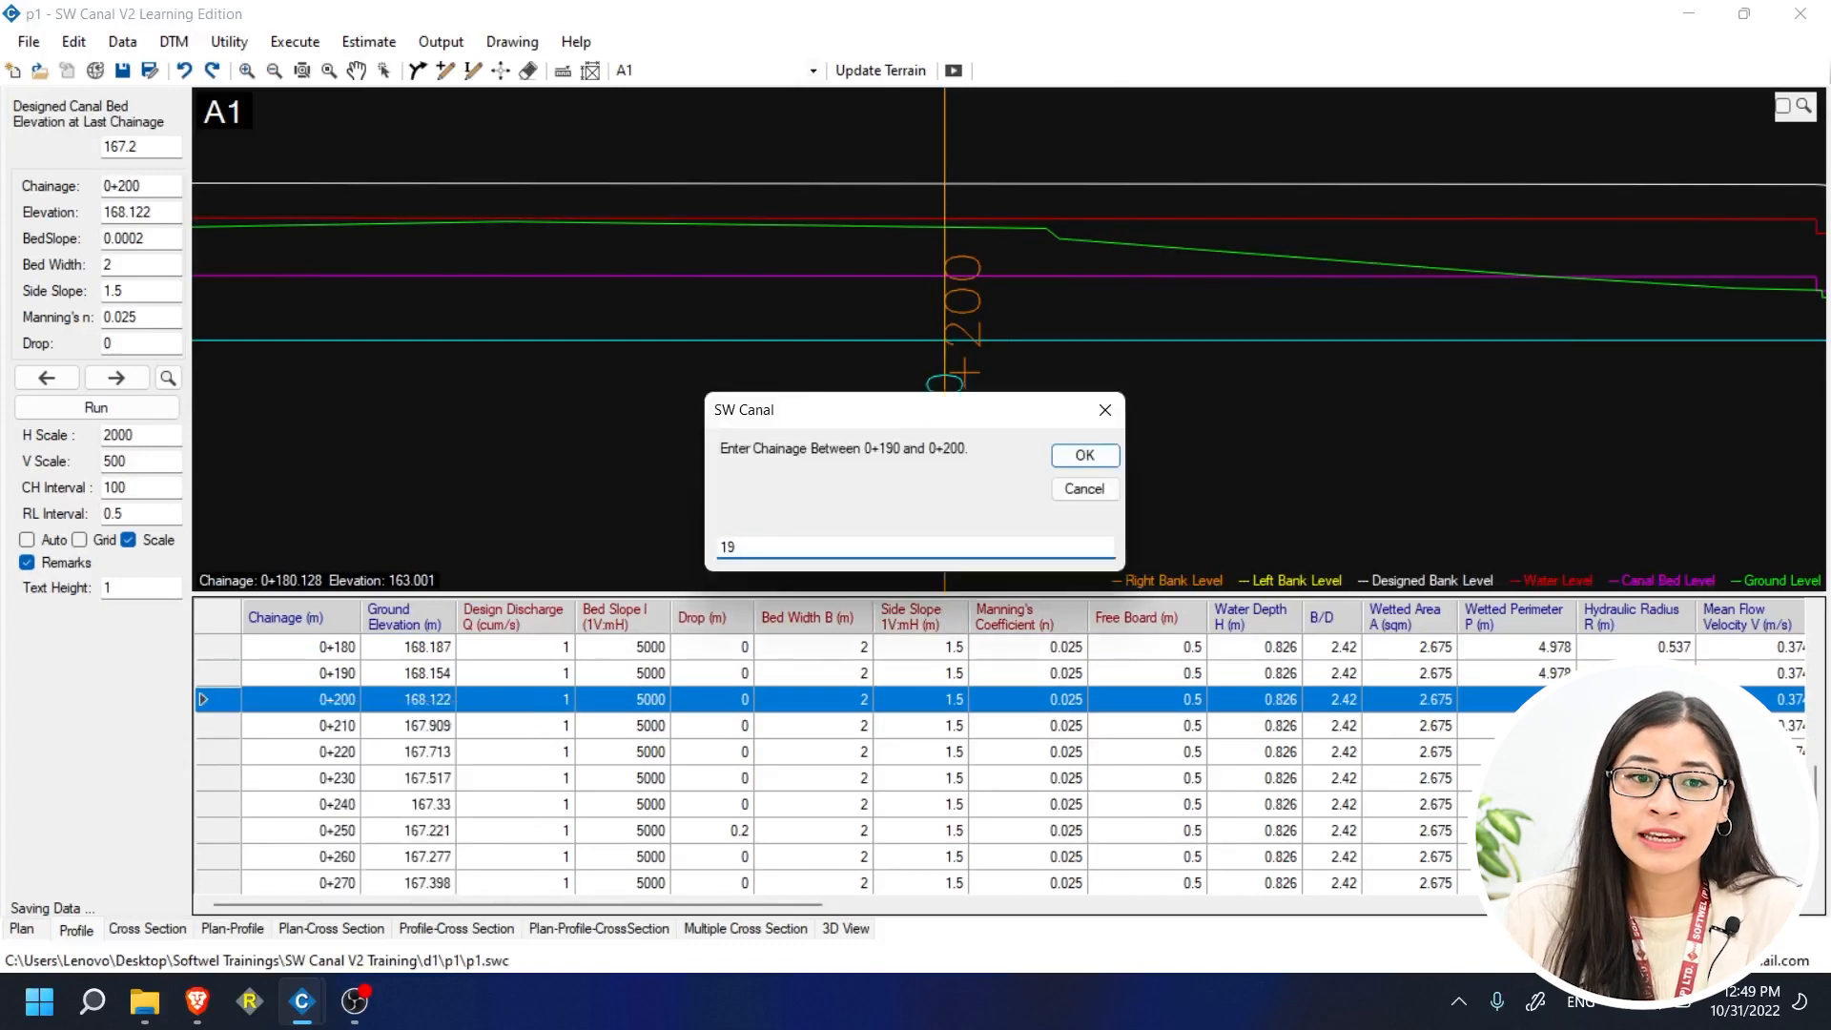
{"action": "type", "text": "192.255"}
{"action": "left_click", "coordinate": [1097, 457]}
{"action": "left_click_drag", "start_coordinate": [313, 695], "coordinate": [1157, 712]}
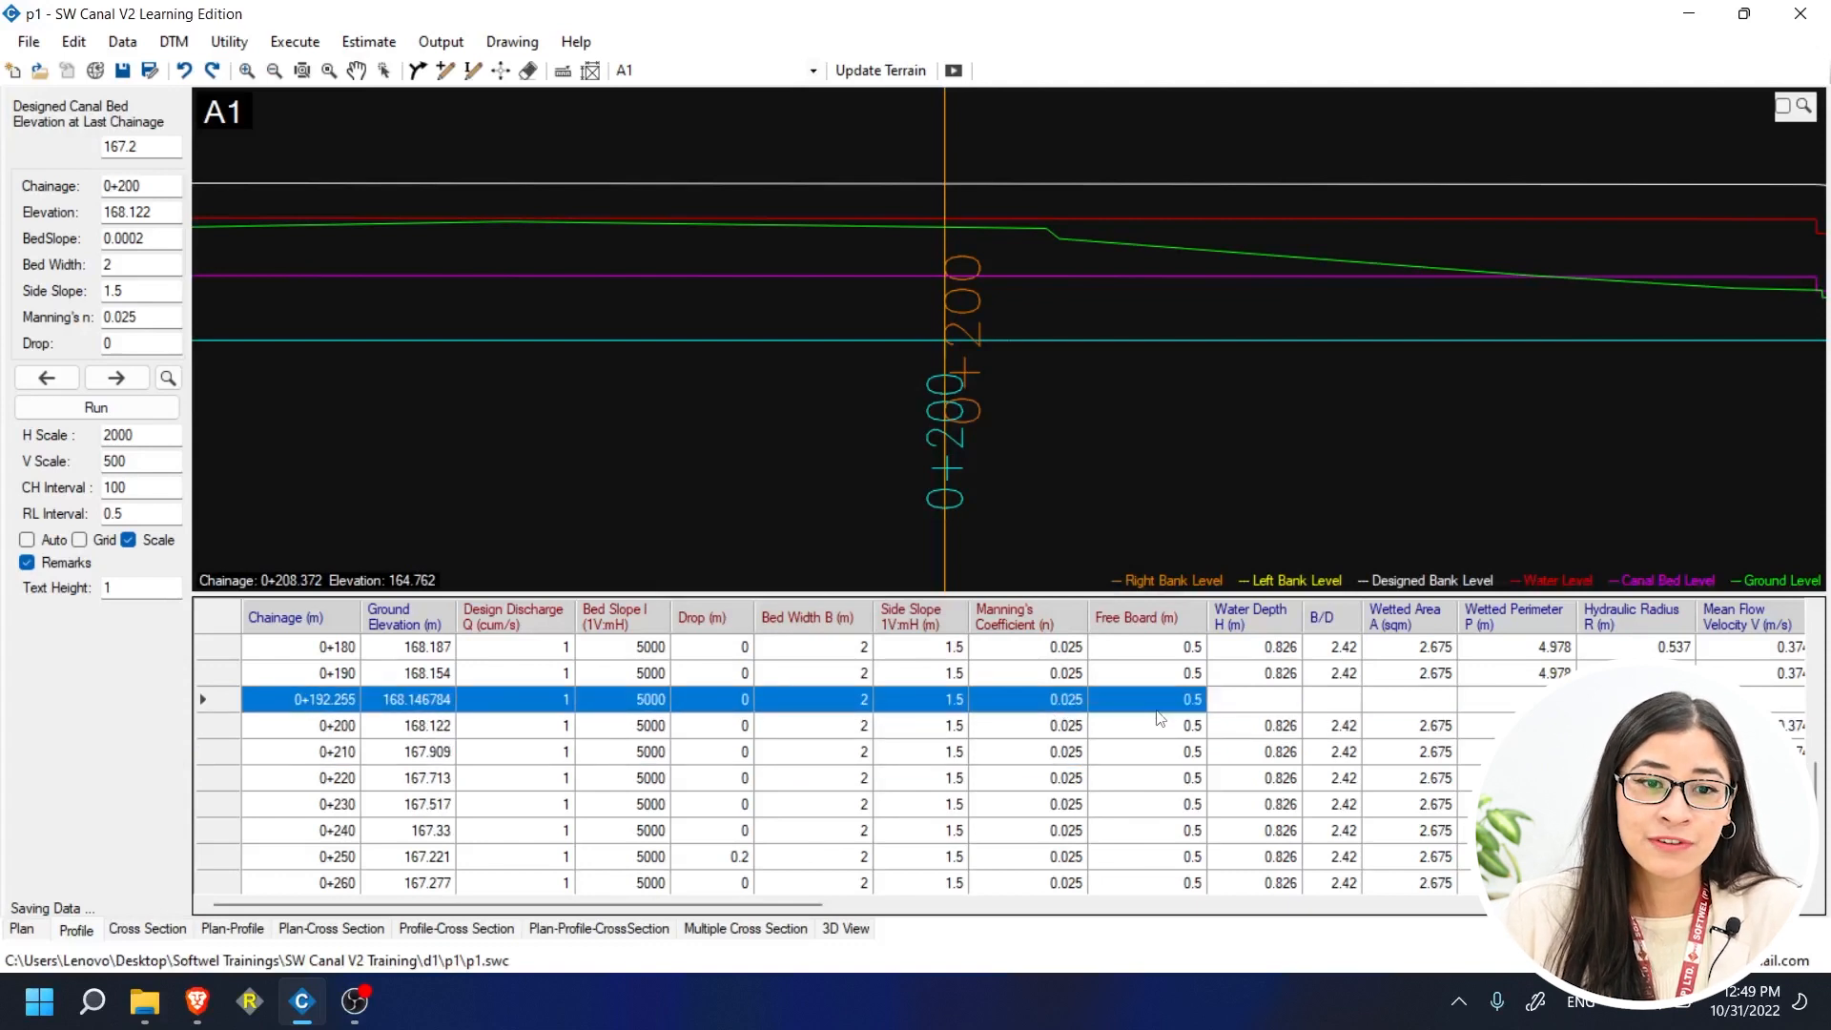
- Update the A1 design profile, dismiss the status report and review the hydraulic values at chainage 0+192.255
{"action": "left_click", "coordinate": [962, 73]}
{"action": "left_click", "coordinate": [969, 583]}
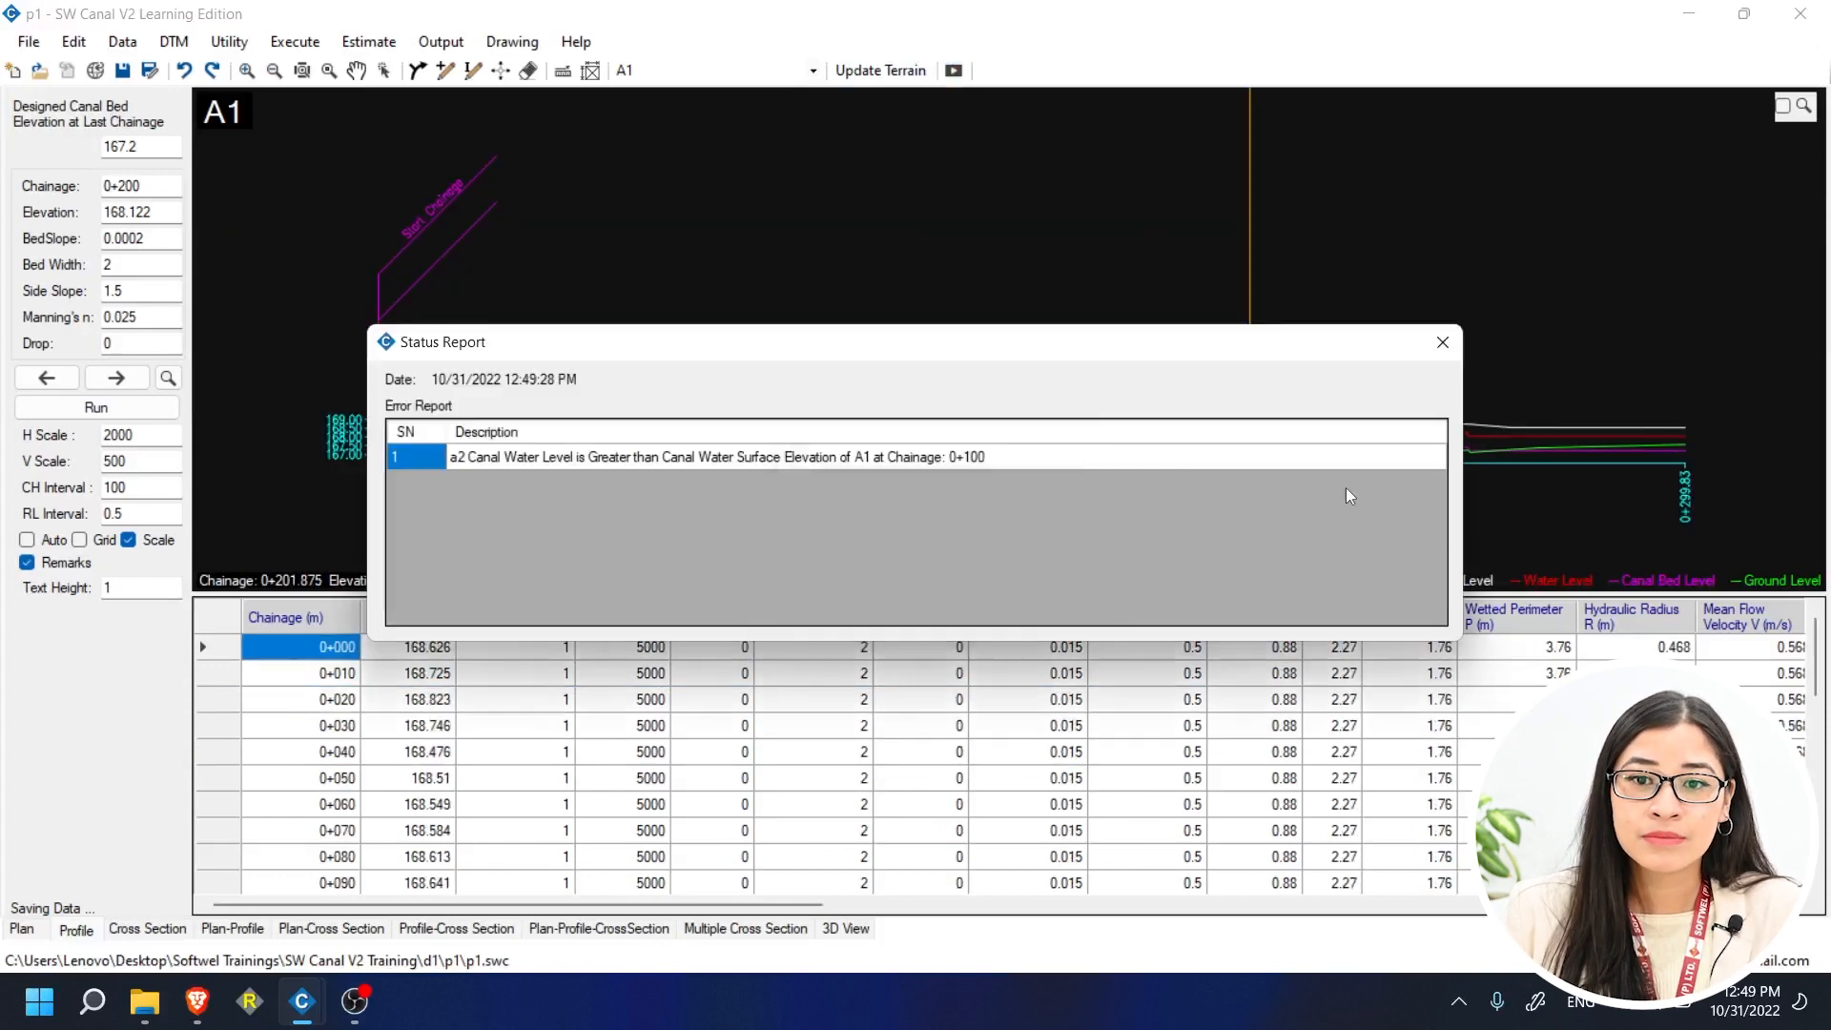
{"action": "left_click", "coordinate": [1410, 359]}
{"action": "scroll", "coordinate": [372, 720], "scroll_direction": "down", "scroll_amount": 3}
{"action": "left_click", "coordinate": [215, 704]}
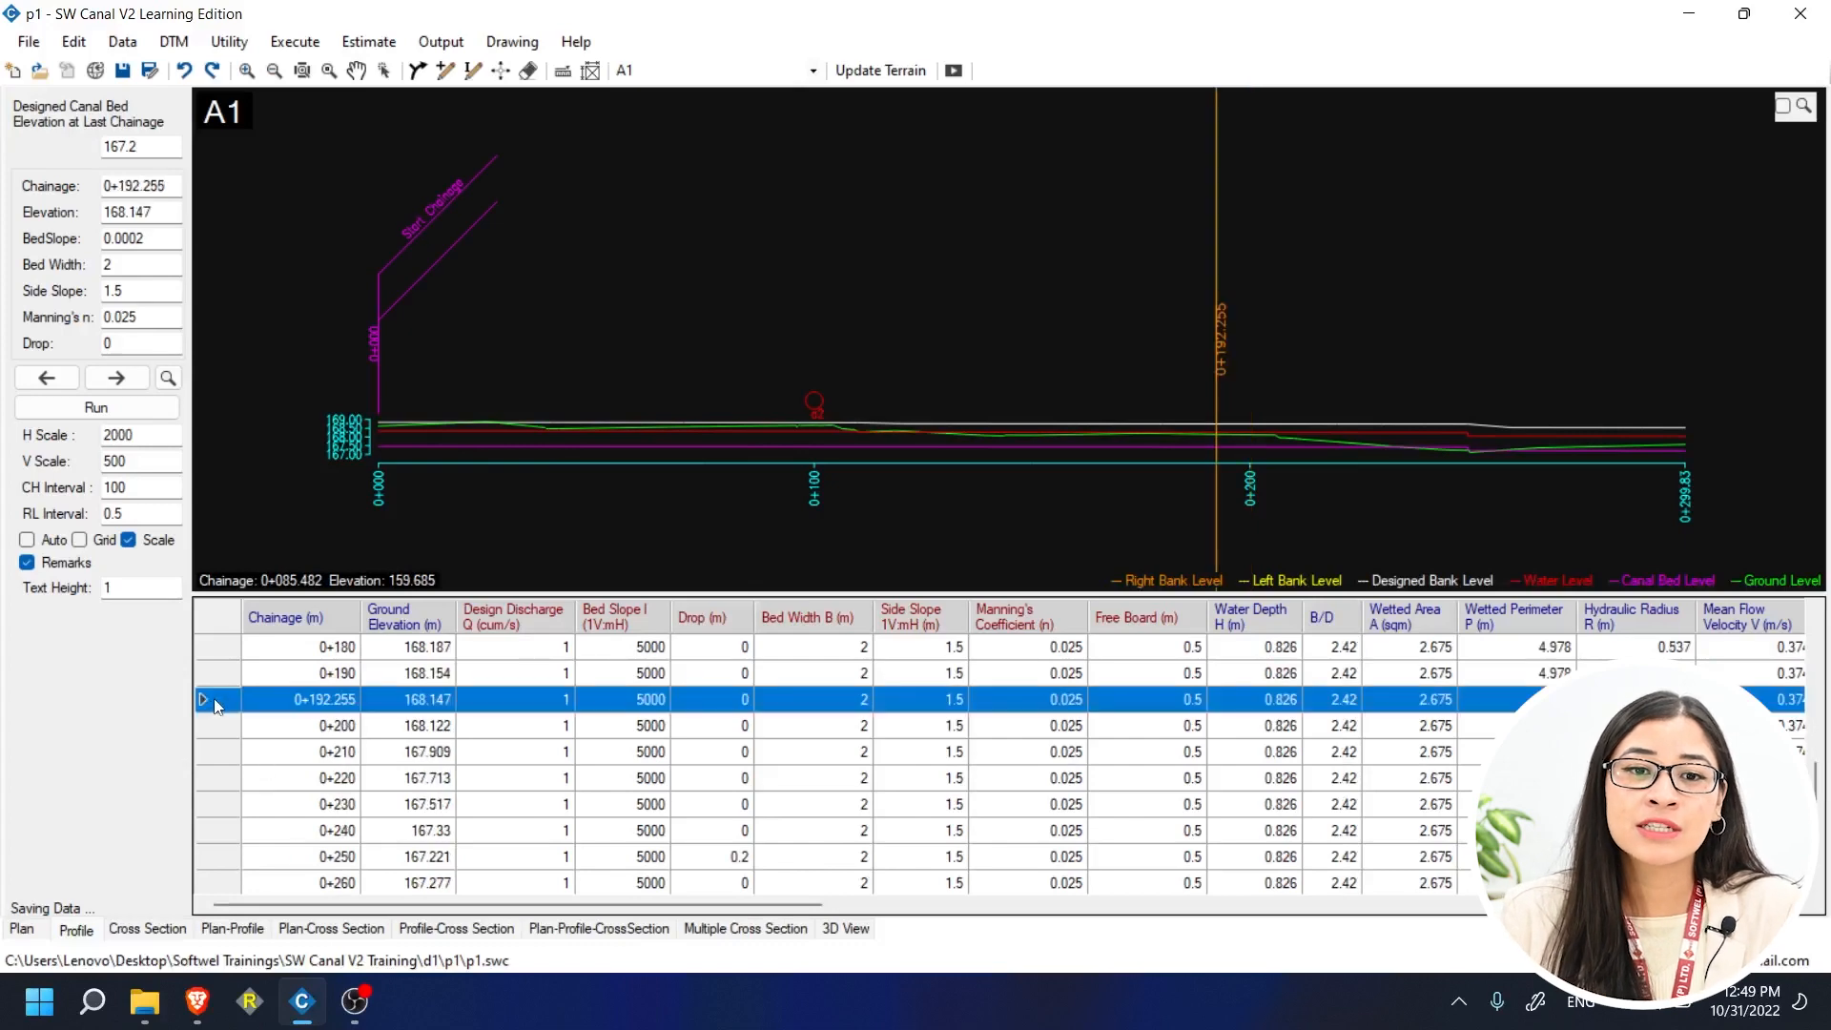
{"action": "left_click_drag", "start_coordinate": [782, 903], "coordinate": [1256, 904]}
- Add chainage 205 to the user's chainages of alignment A1 and save the list
{"action": "left_click", "coordinate": [122, 41]}
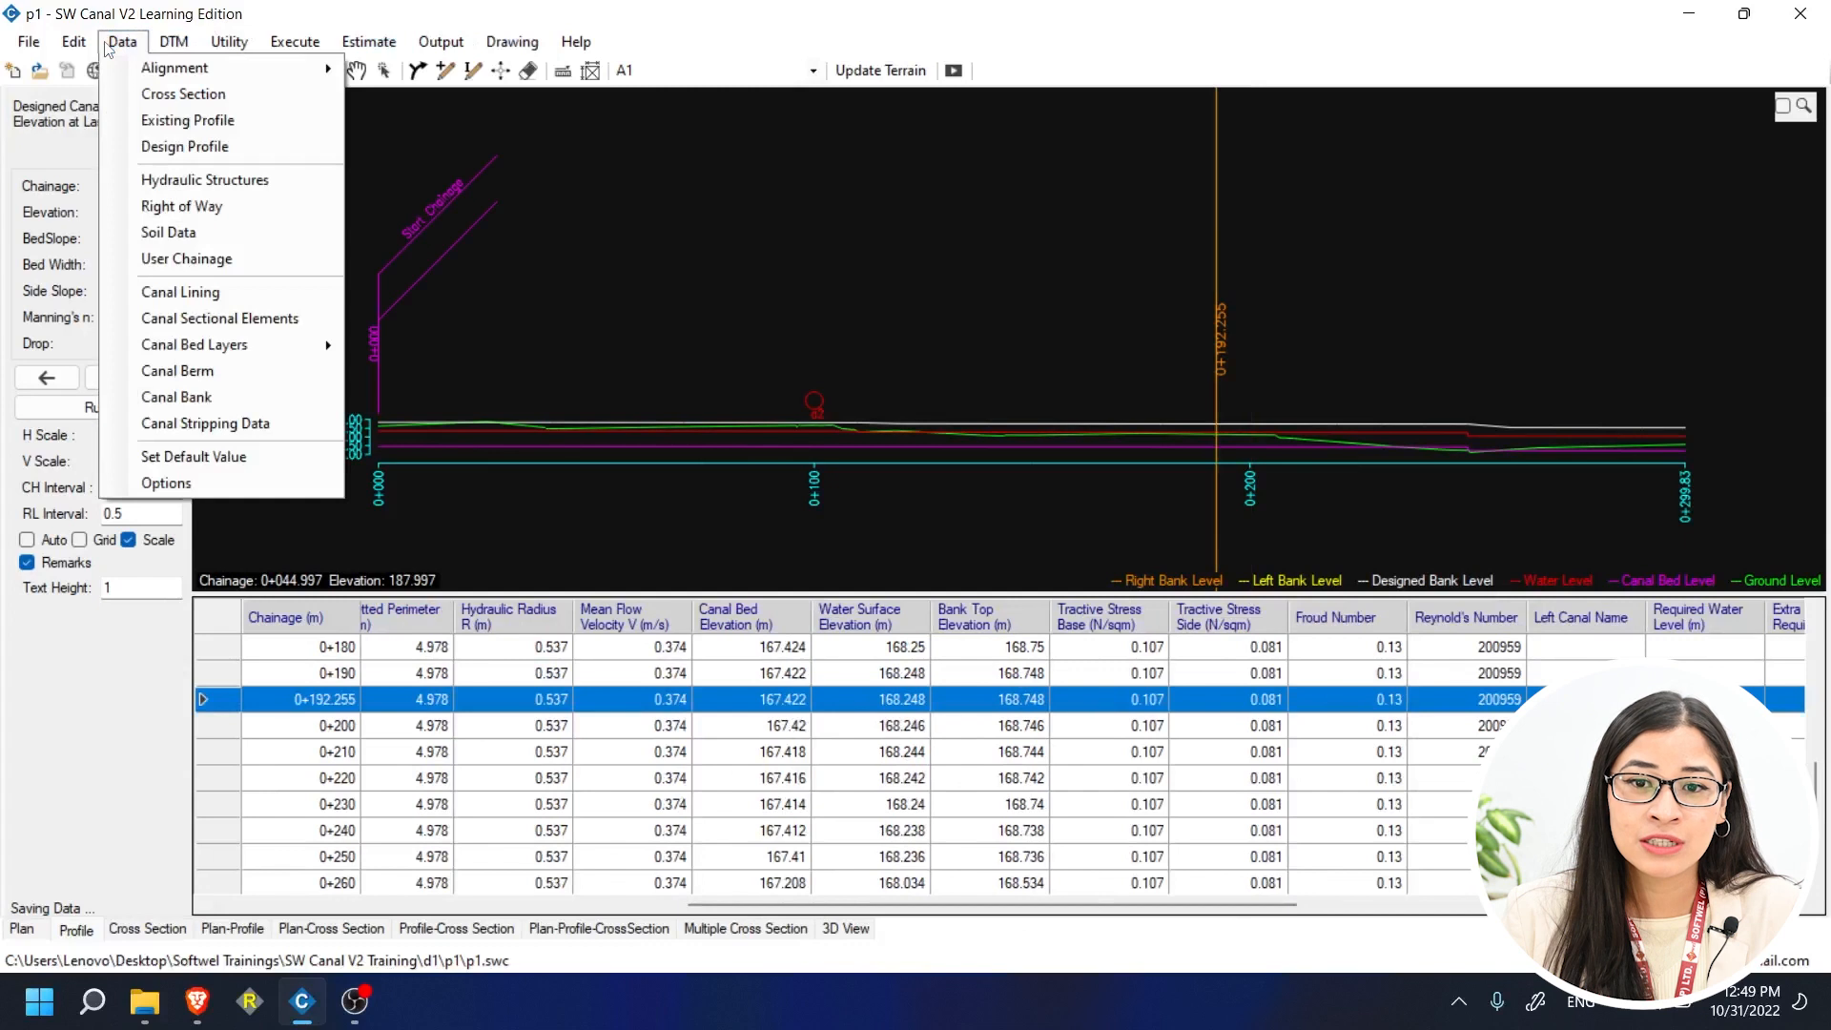
{"action": "left_click", "coordinate": [211, 259]}
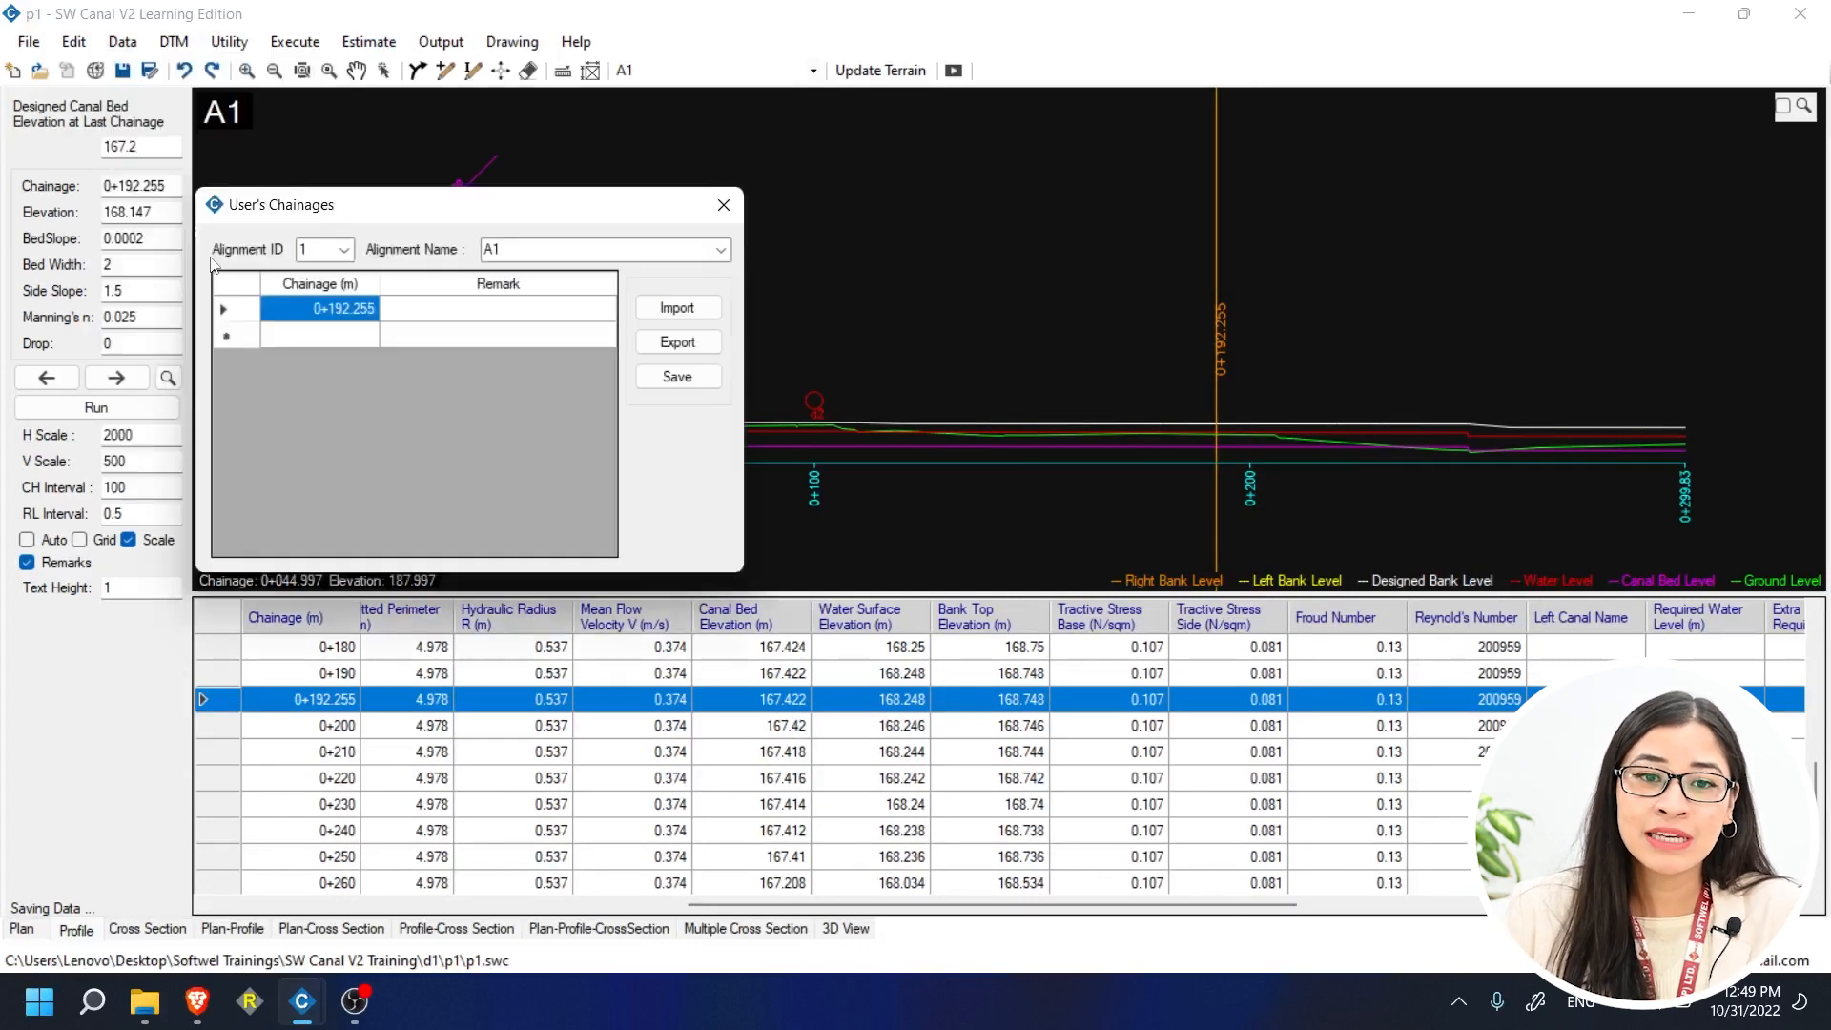
{"action": "left_click_drag", "start_coordinate": [466, 207], "coordinate": [623, 215]}
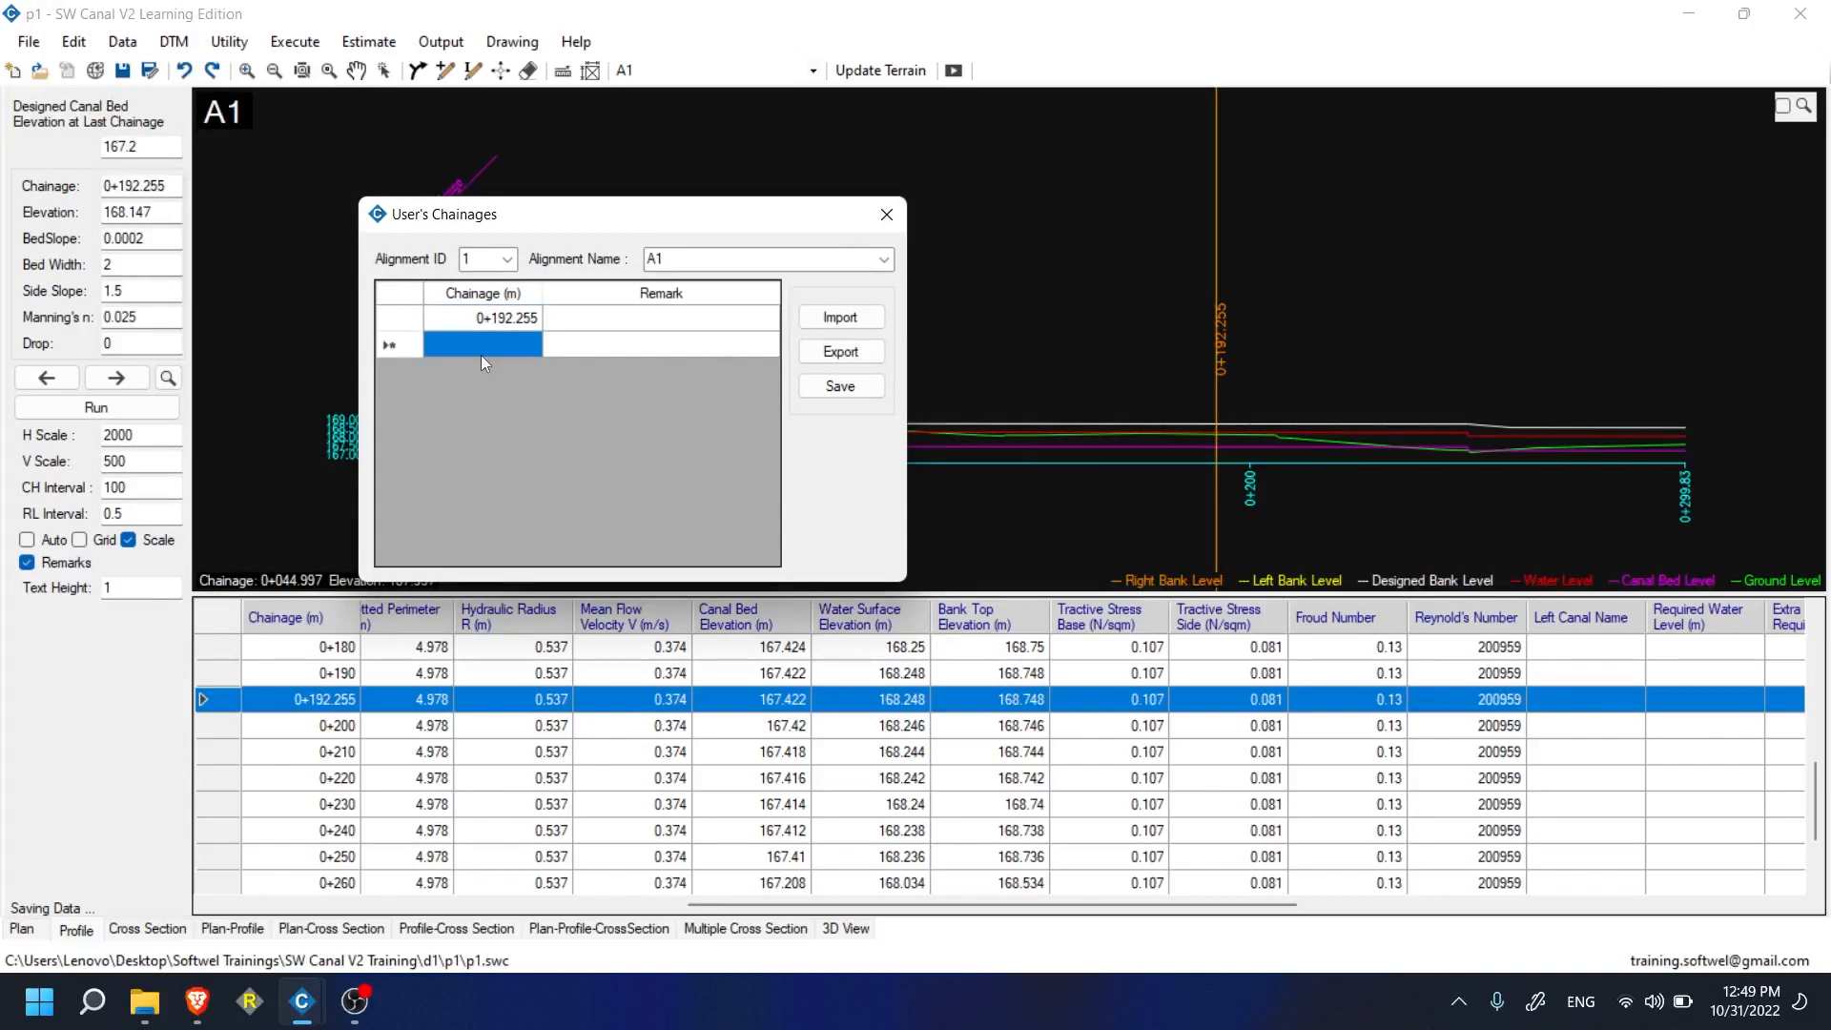
{"action": "left_click", "coordinate": [480, 355]}
{"action": "type", "text": "205"}
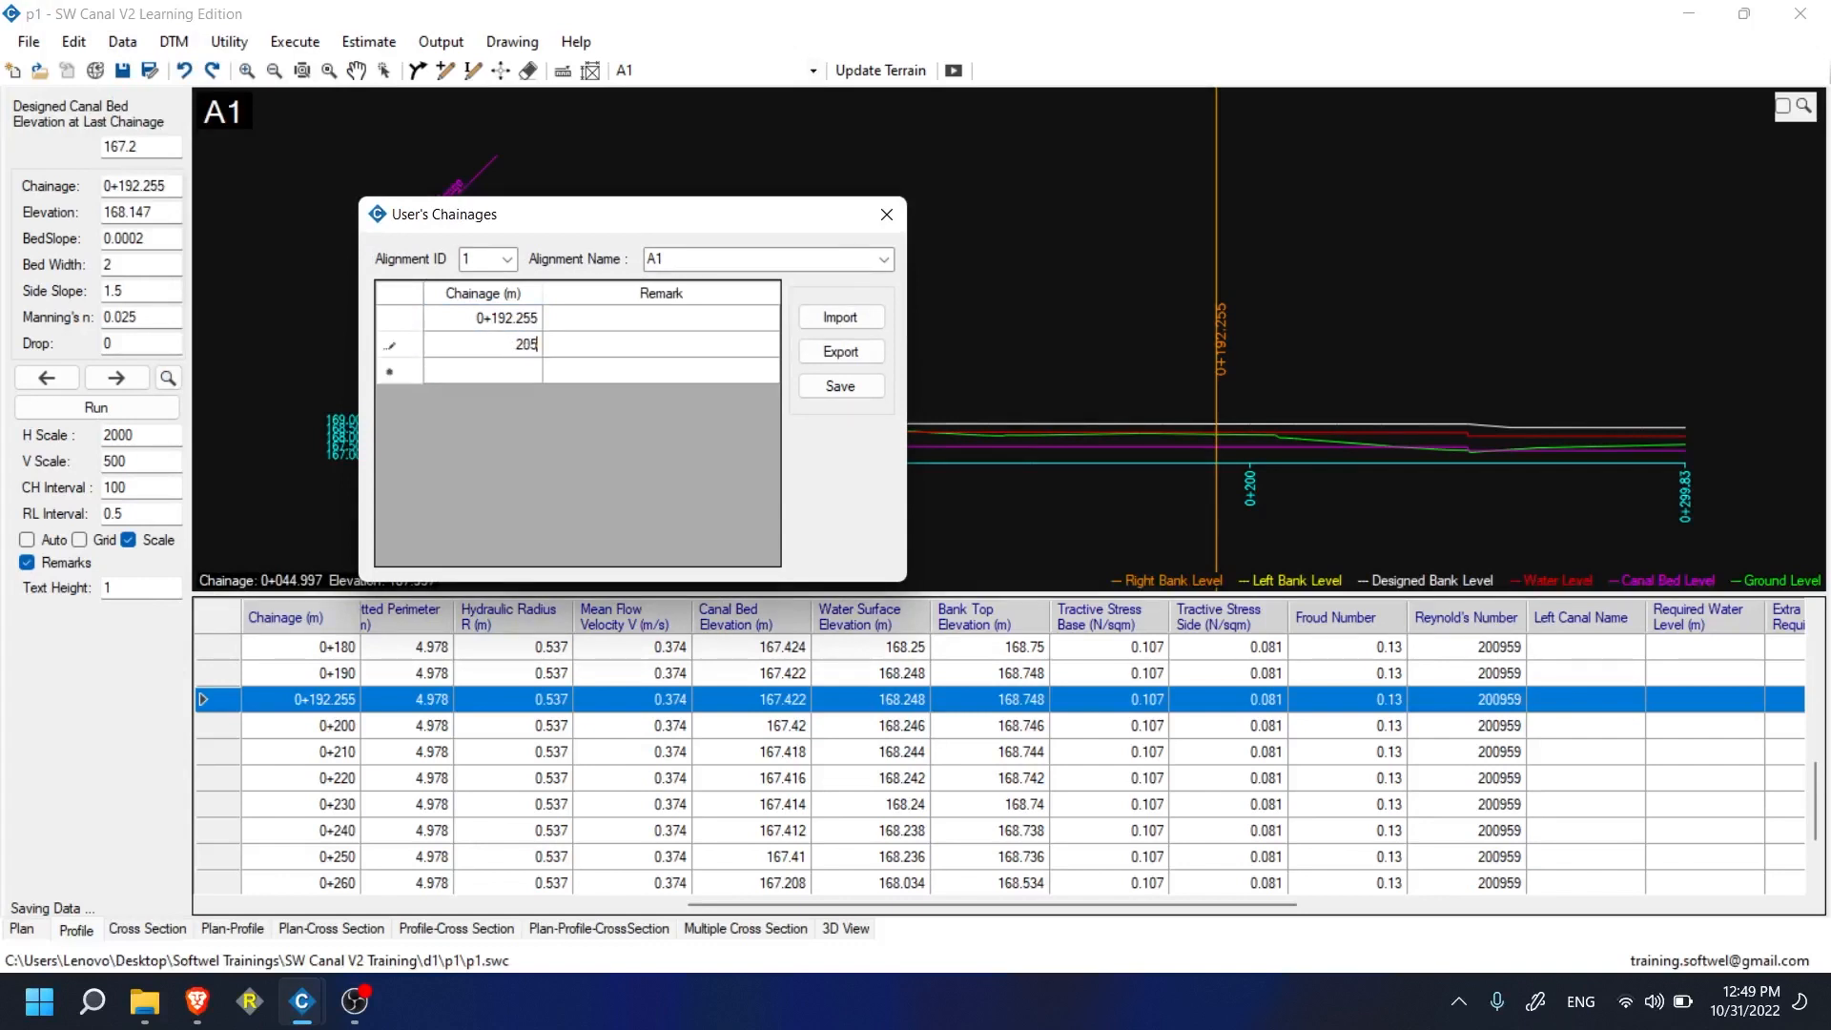
{"action": "left_click", "coordinate": [645, 350]}
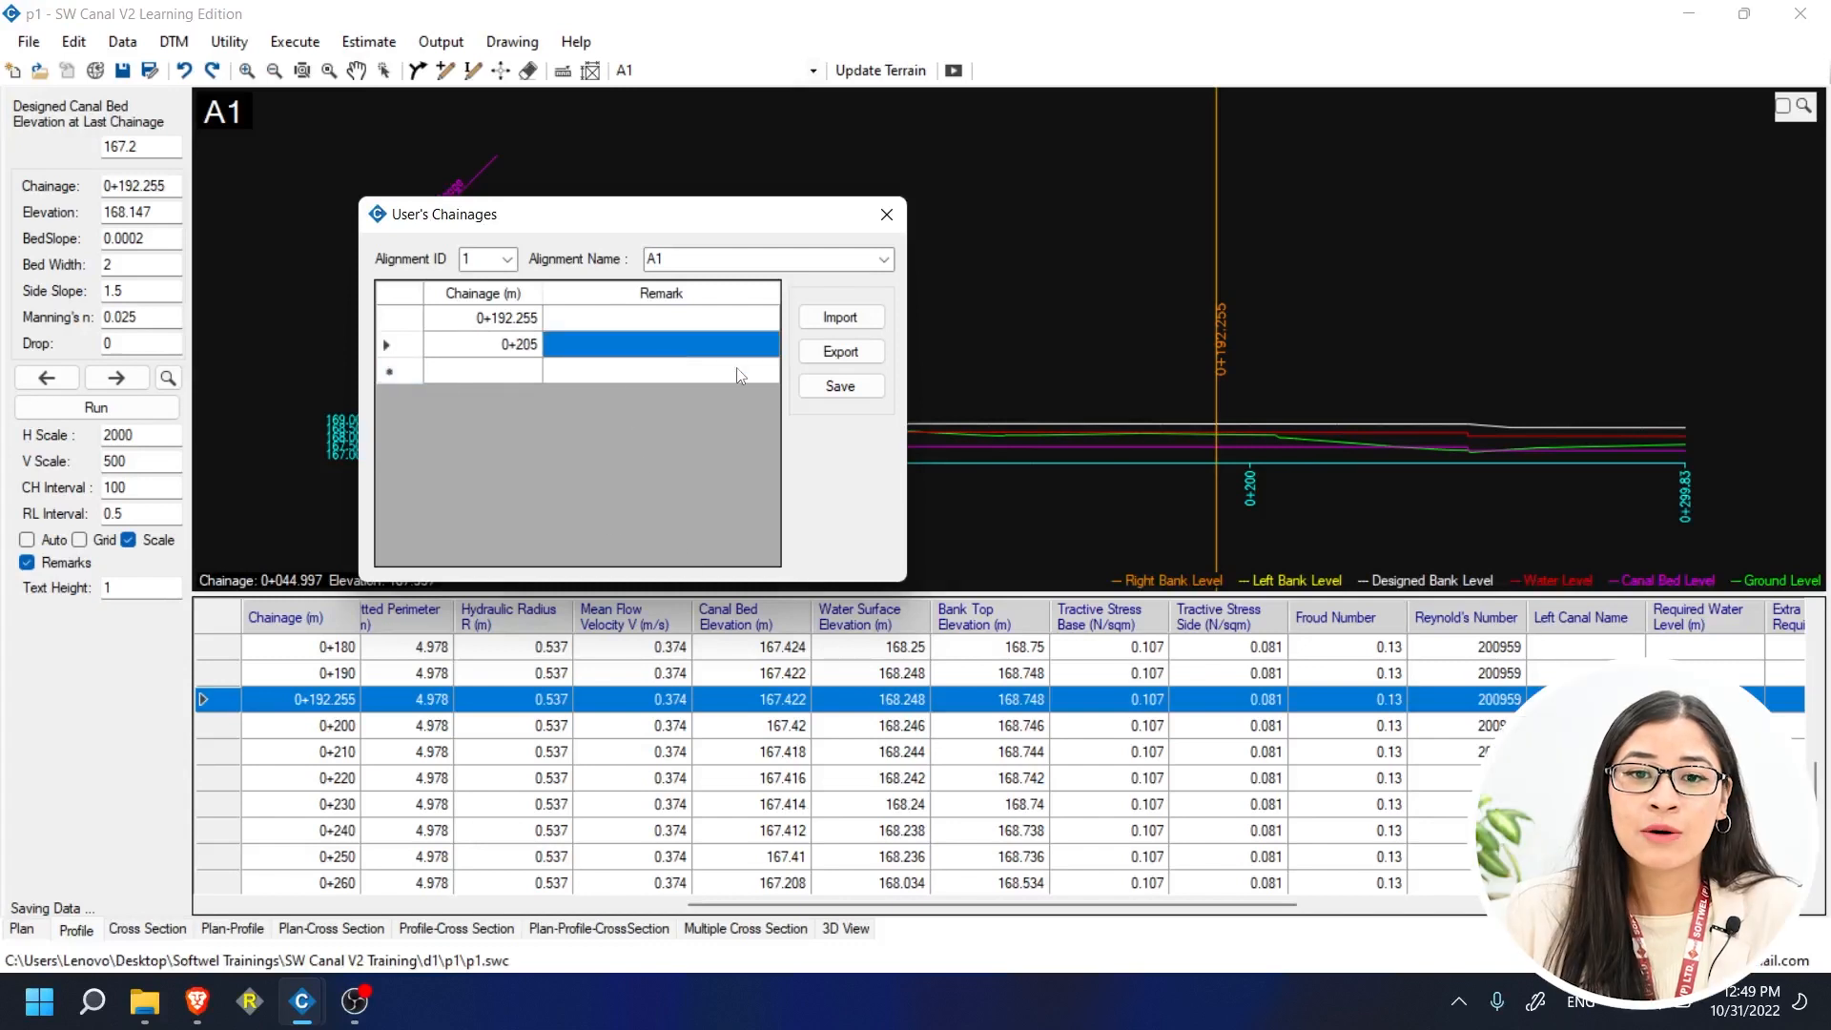
{"action": "left_click", "coordinate": [837, 388]}
{"action": "left_click", "coordinate": [998, 583]}
{"action": "left_click", "coordinate": [886, 215]}
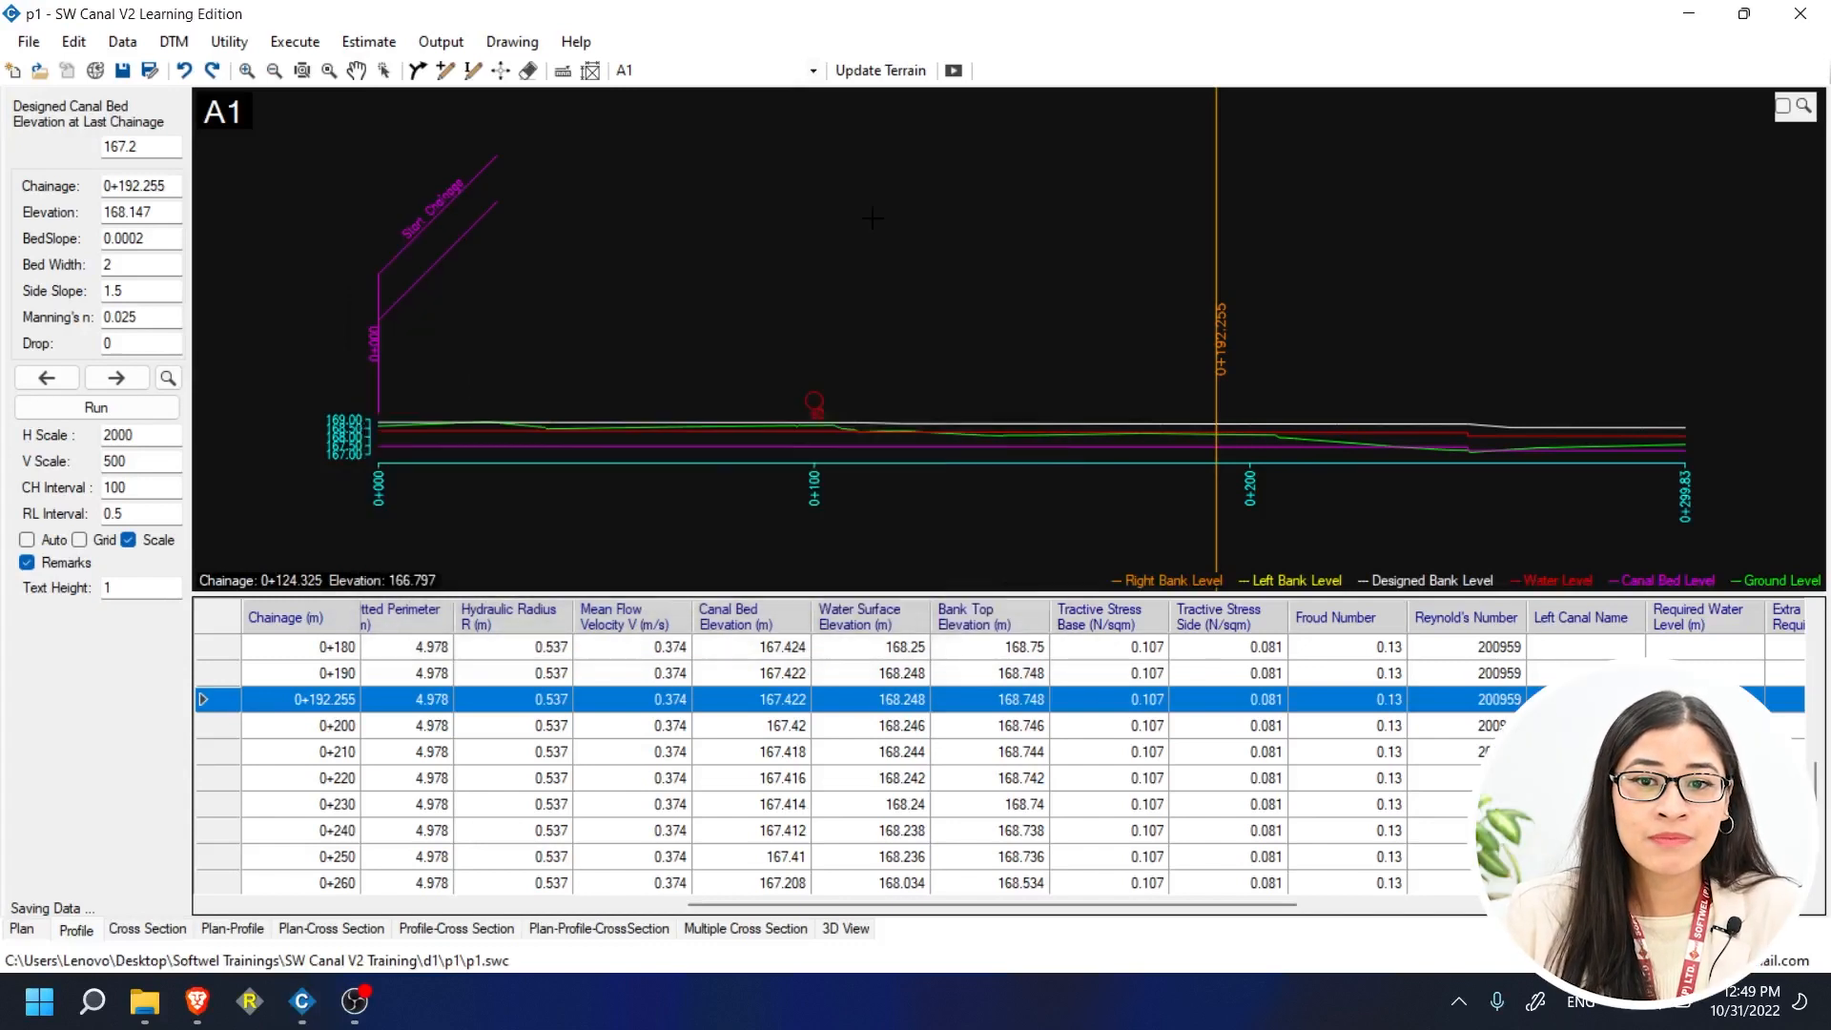
- Regenerate the profiles and cross sections of A1 and a2 with user's chainages included, and select chainage 0+205
{"action": "left_click", "coordinate": [173, 42]}
{"action": "left_click", "coordinate": [216, 96]}
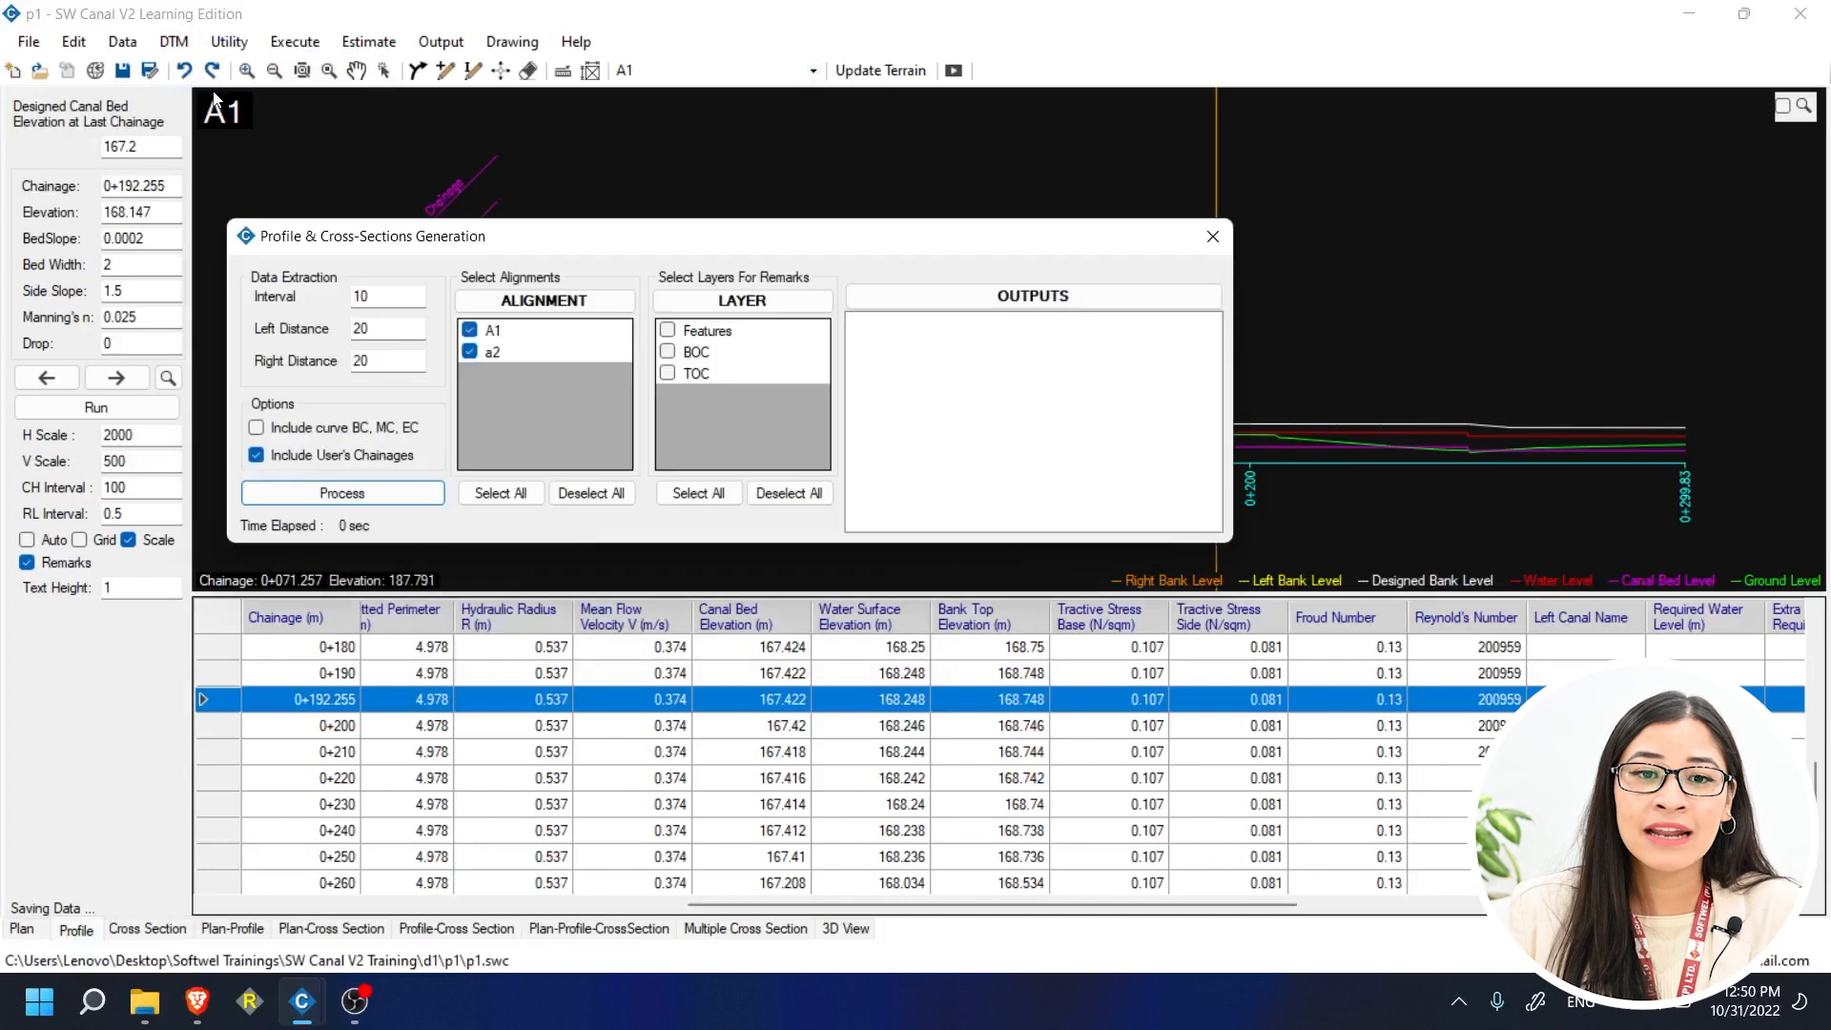
{"action": "left_click", "coordinate": [314, 458]}
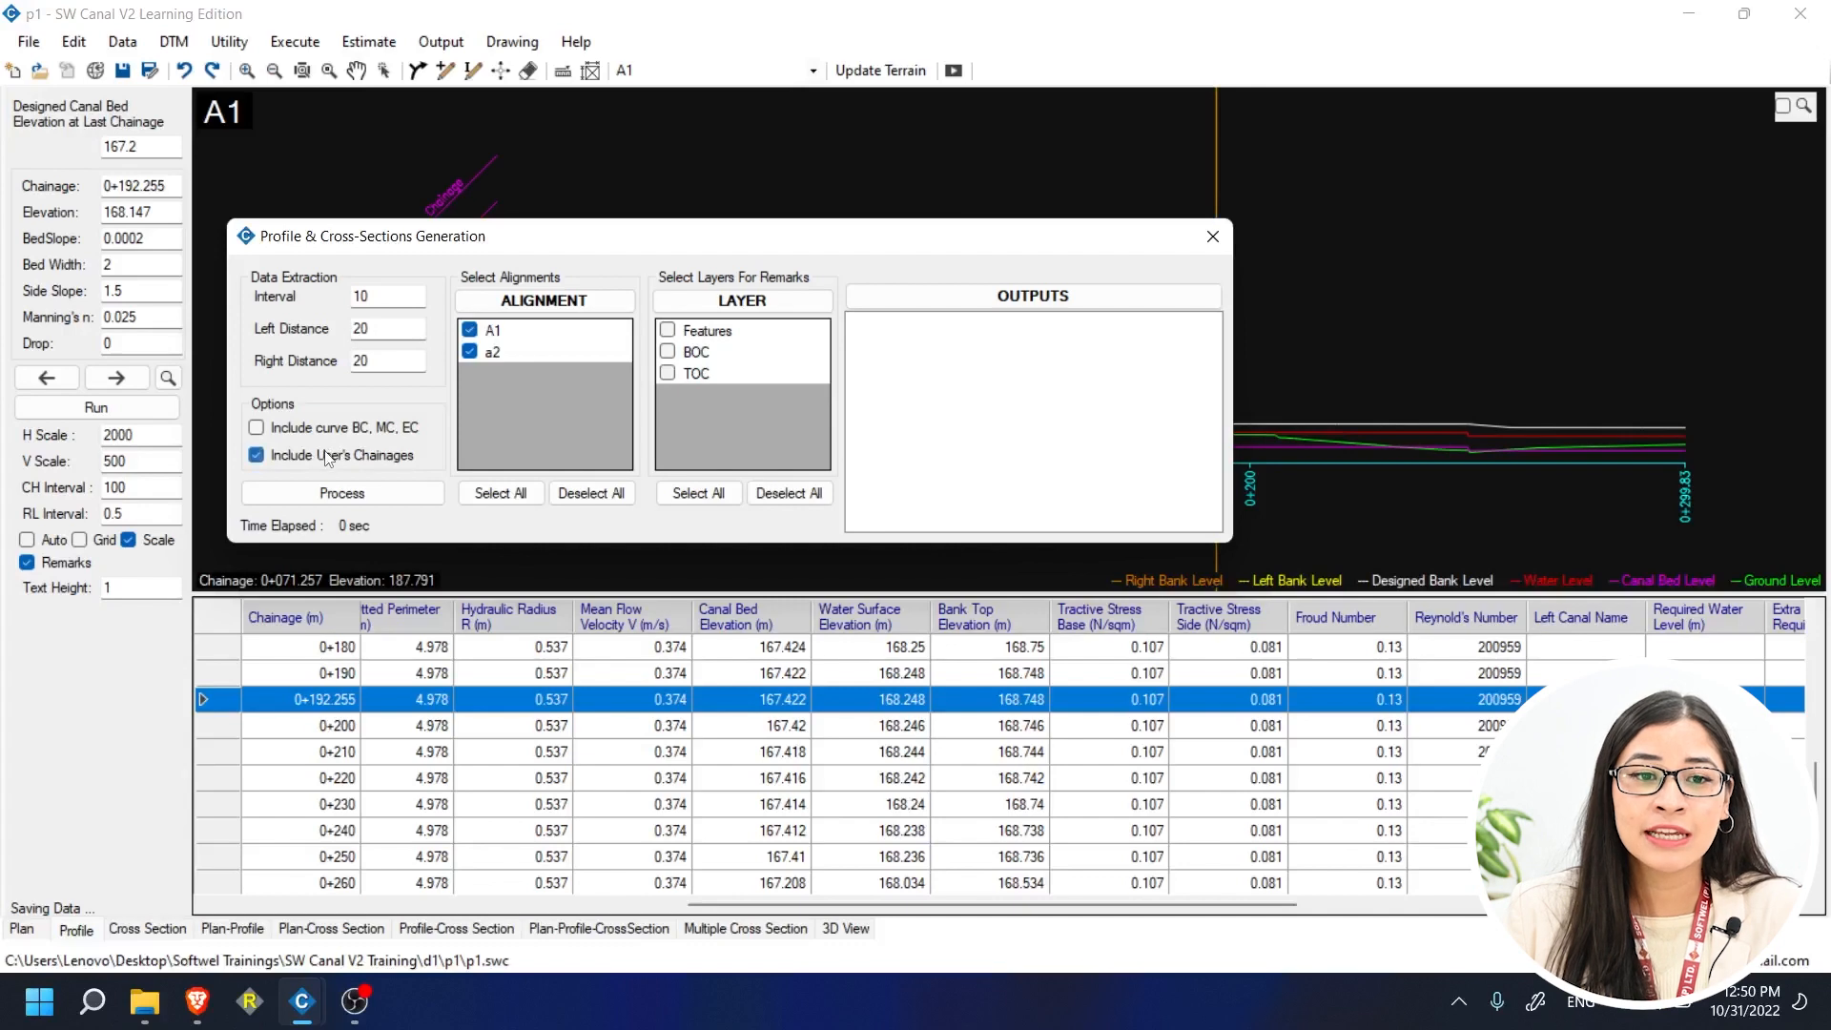
{"action": "left_click", "coordinate": [361, 493]}
{"action": "left_click_drag", "start_coordinate": [851, 904], "coordinate": [375, 904]}
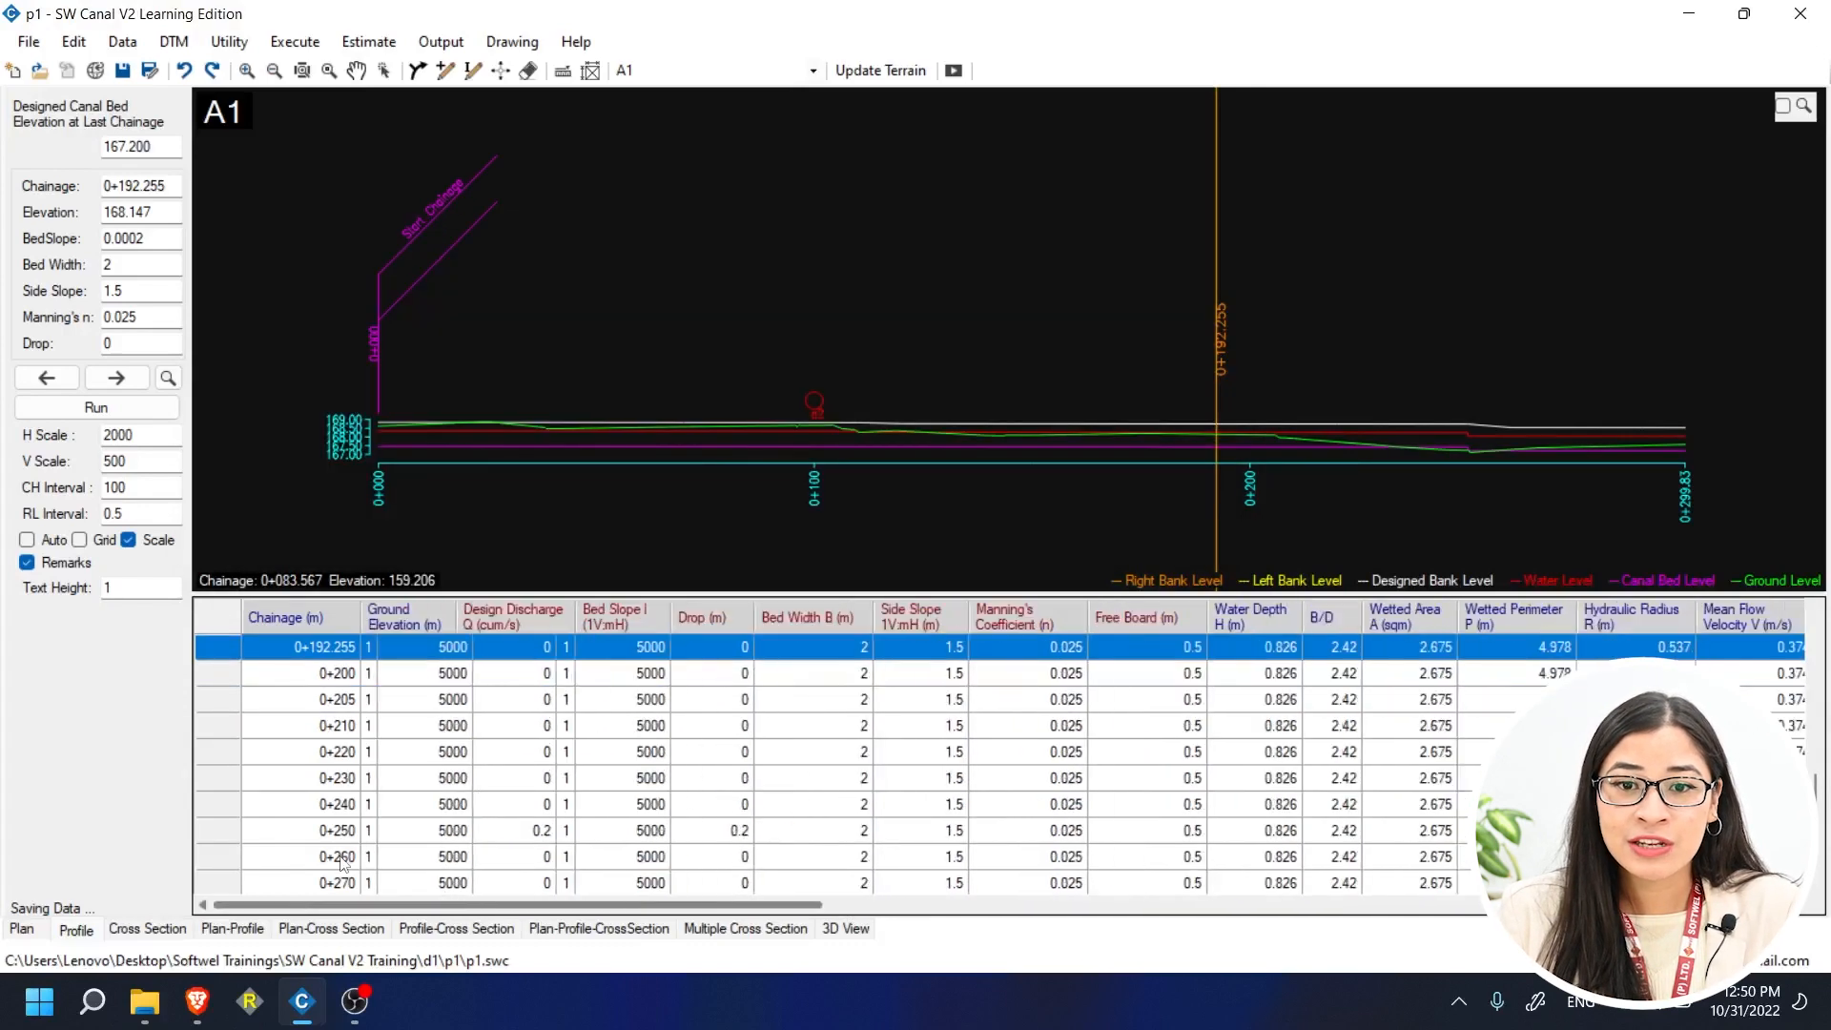
{"action": "left_click", "coordinate": [236, 703]}
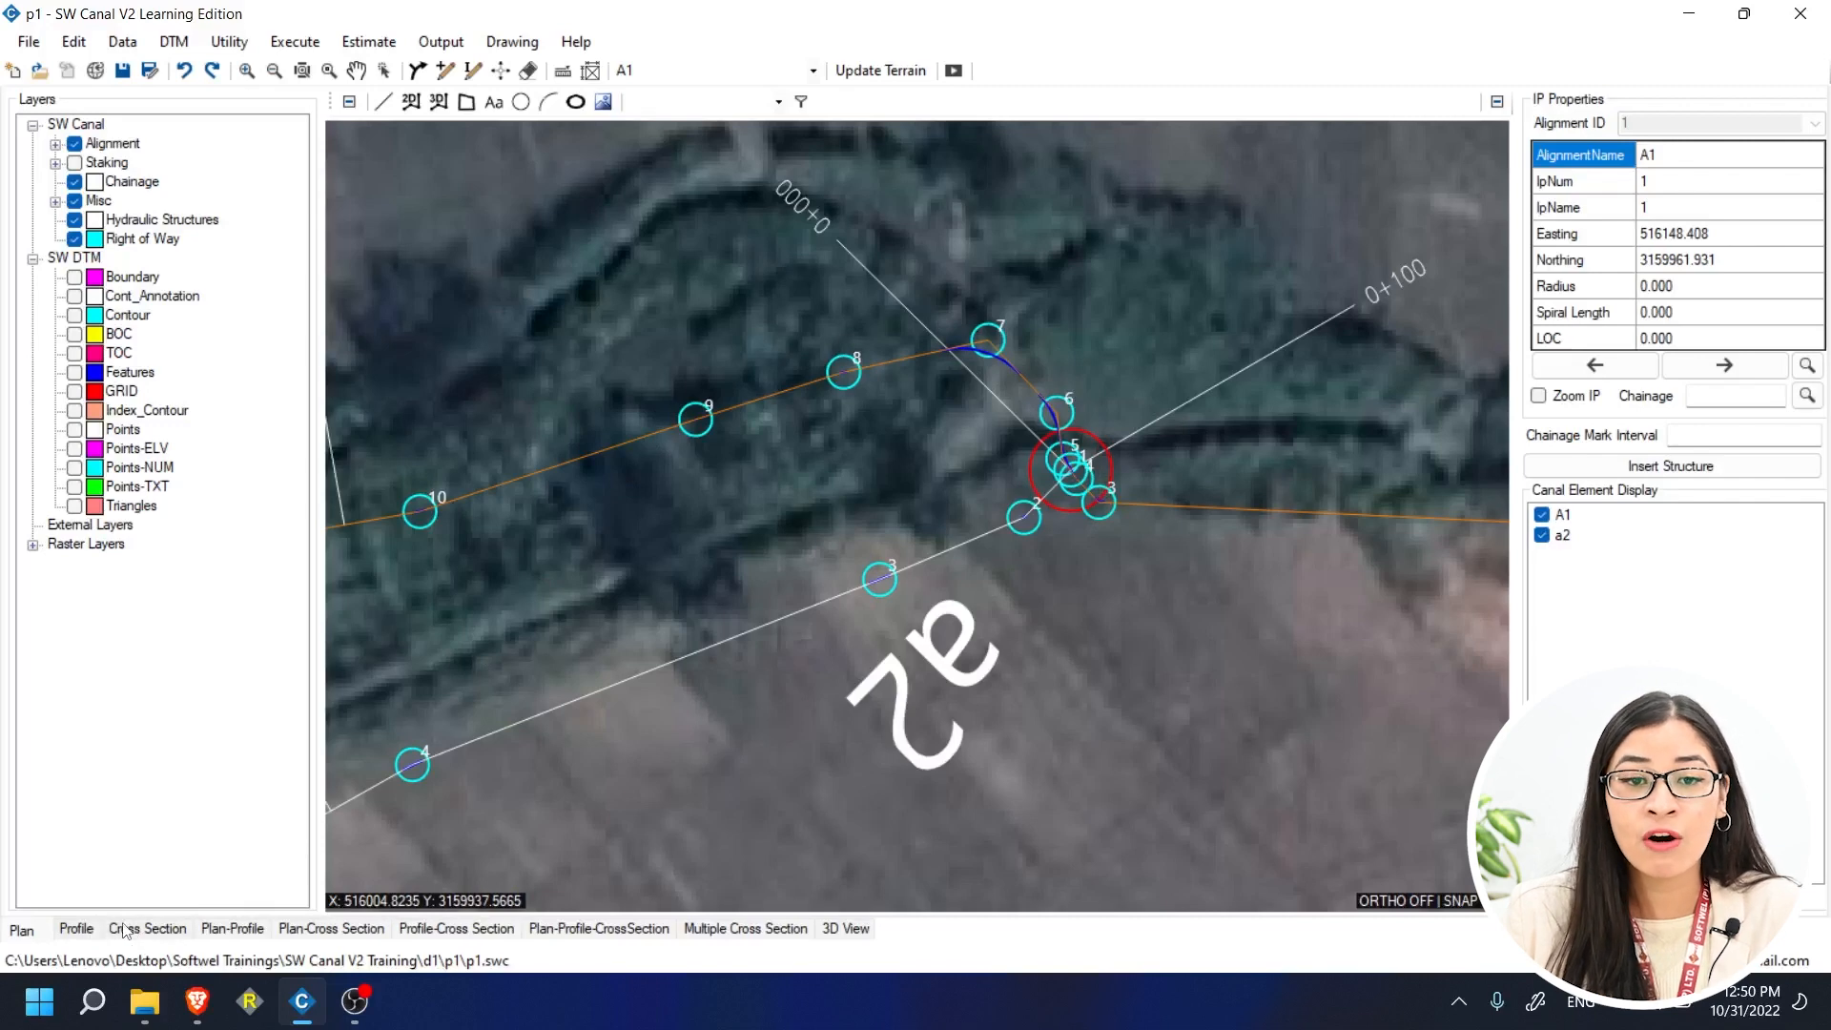
- Display the profile of canal a2 and examine the A1 and a2 full supply levels at the offtake
{"action": "left_click", "coordinate": [84, 926]}
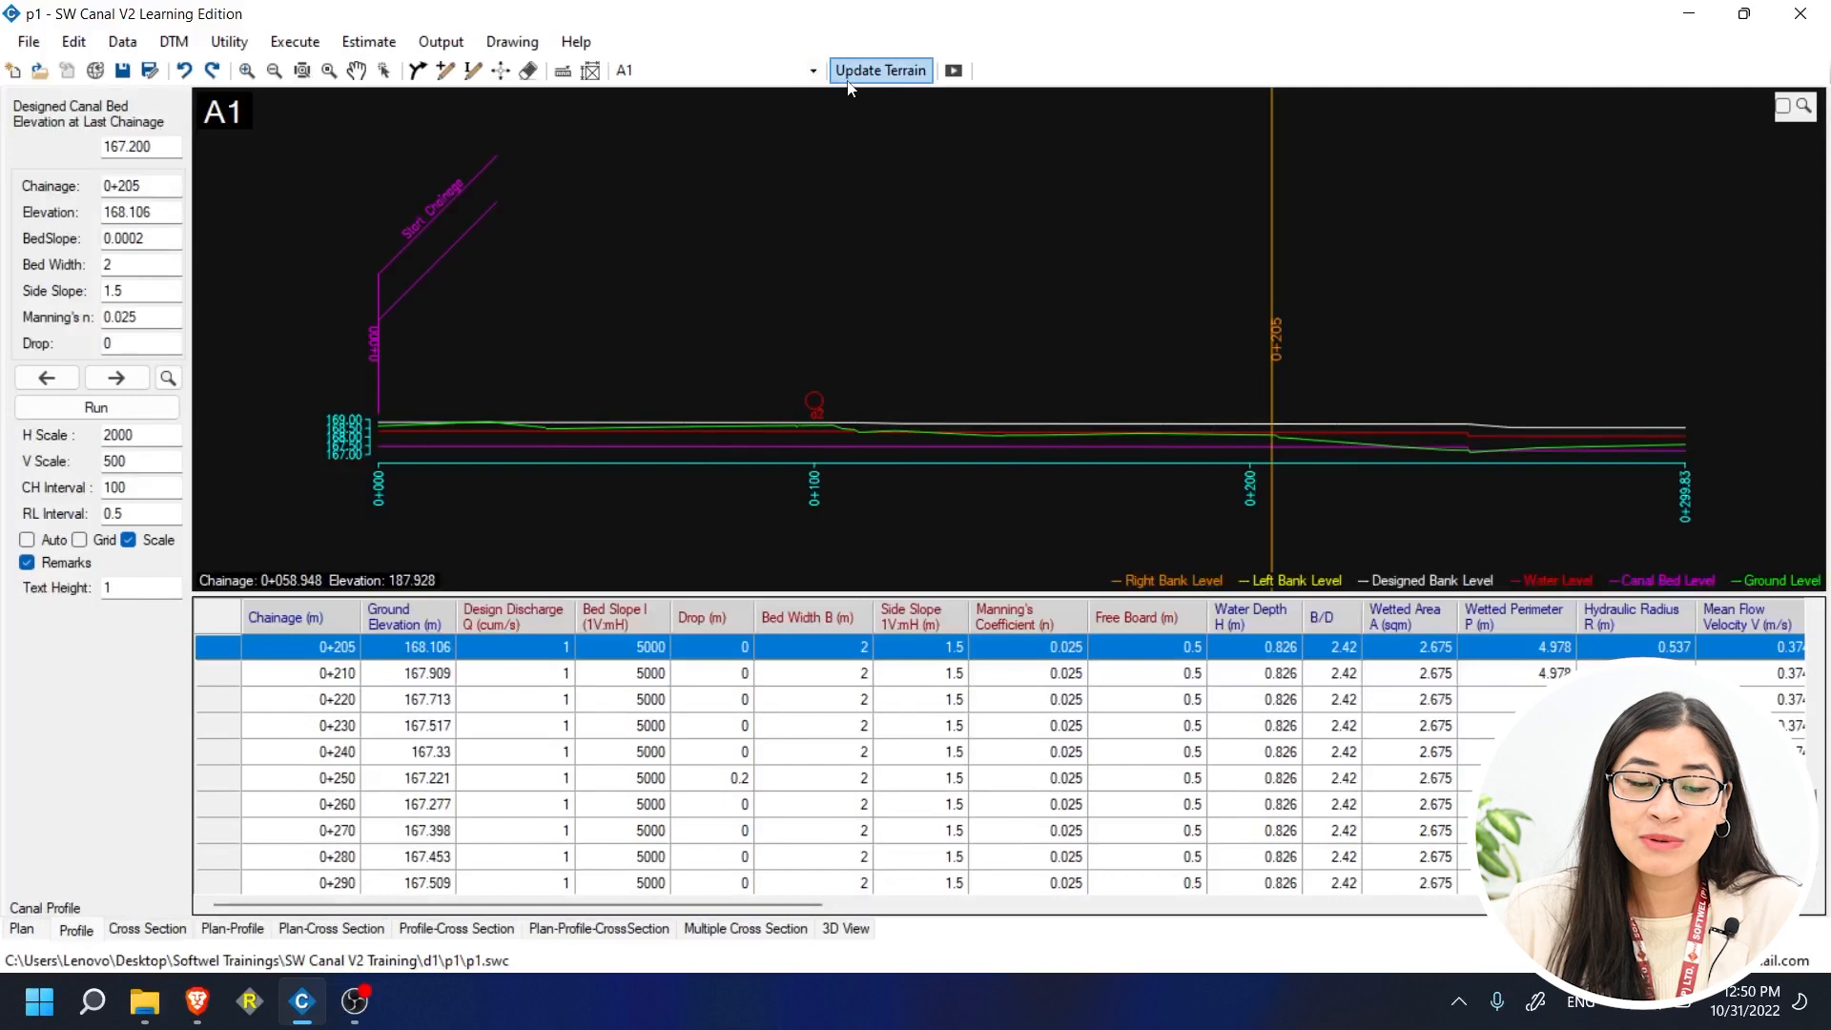
{"action": "left_click", "coordinate": [812, 71]}
{"action": "left_click", "coordinate": [741, 111]}
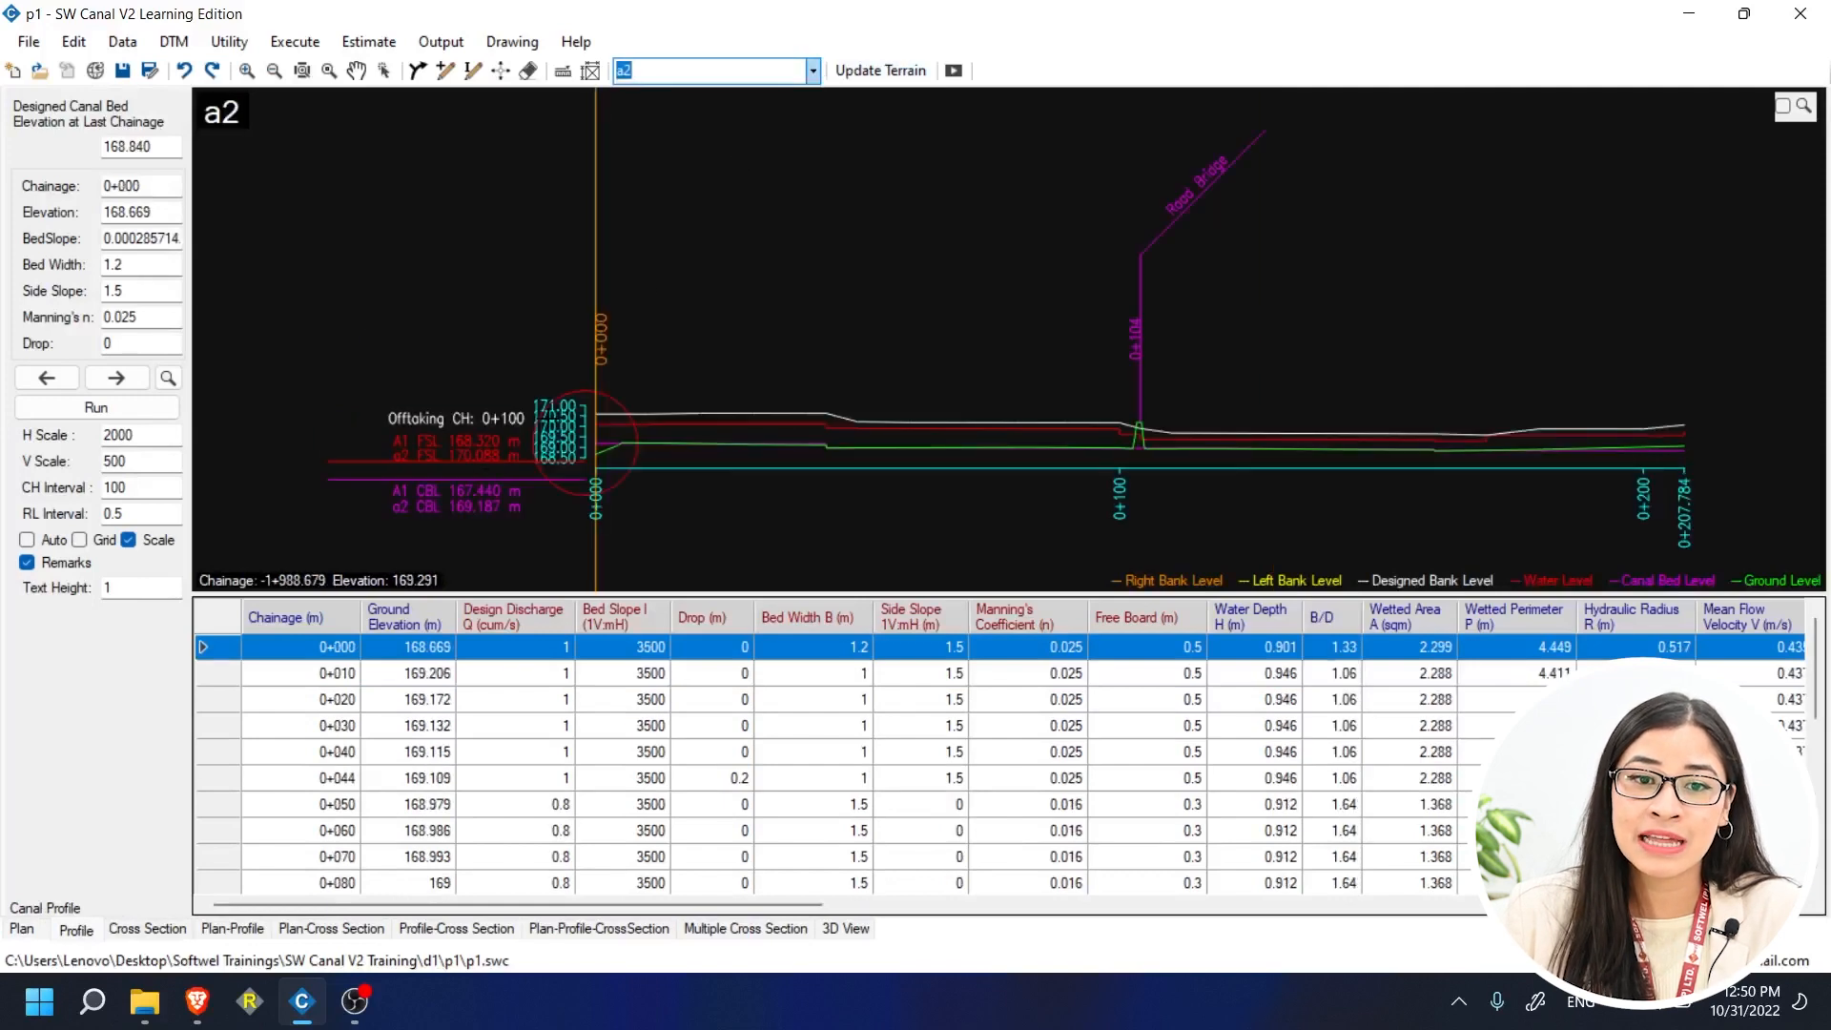
{"action": "scroll", "coordinate": [835, 419], "scroll_direction": "up", "scroll_amount": 6}
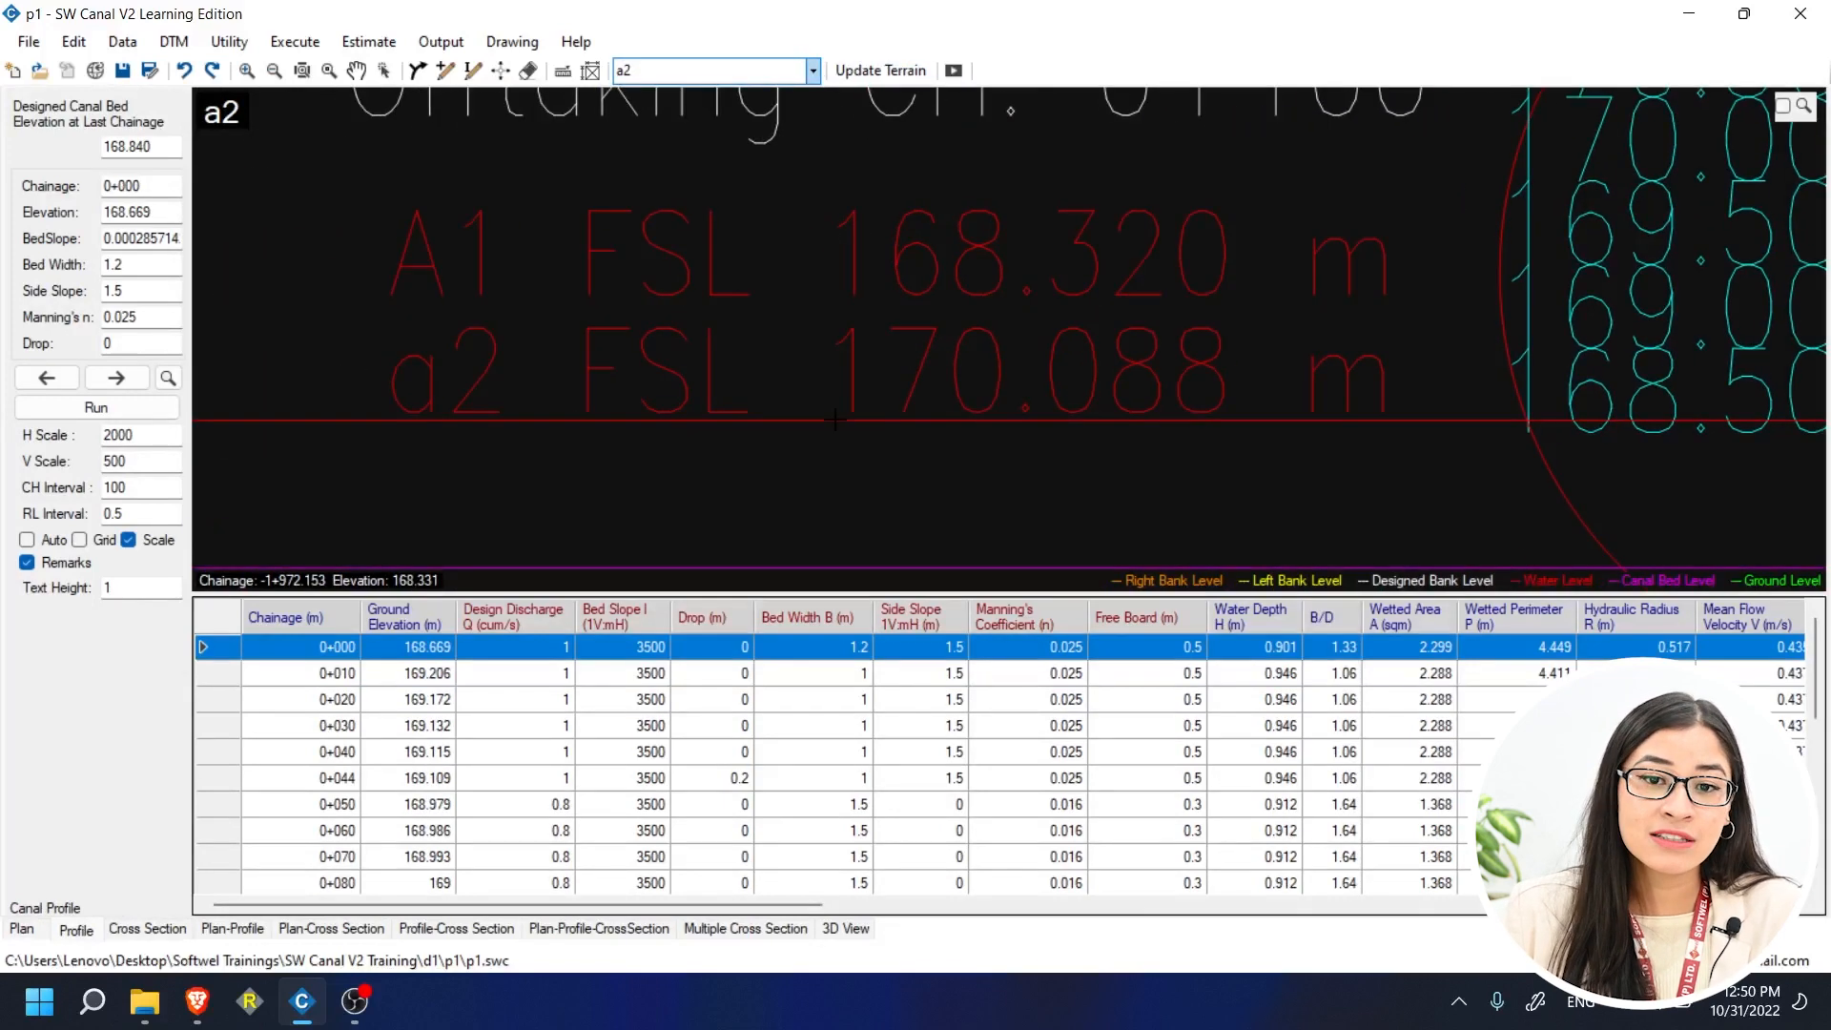
- Examine the a2 profile from the offtake past chainage 0+100 and return to its start
{"action": "scroll", "coordinate": [1059, 364], "scroll_direction": "down", "scroll_amount": 5}
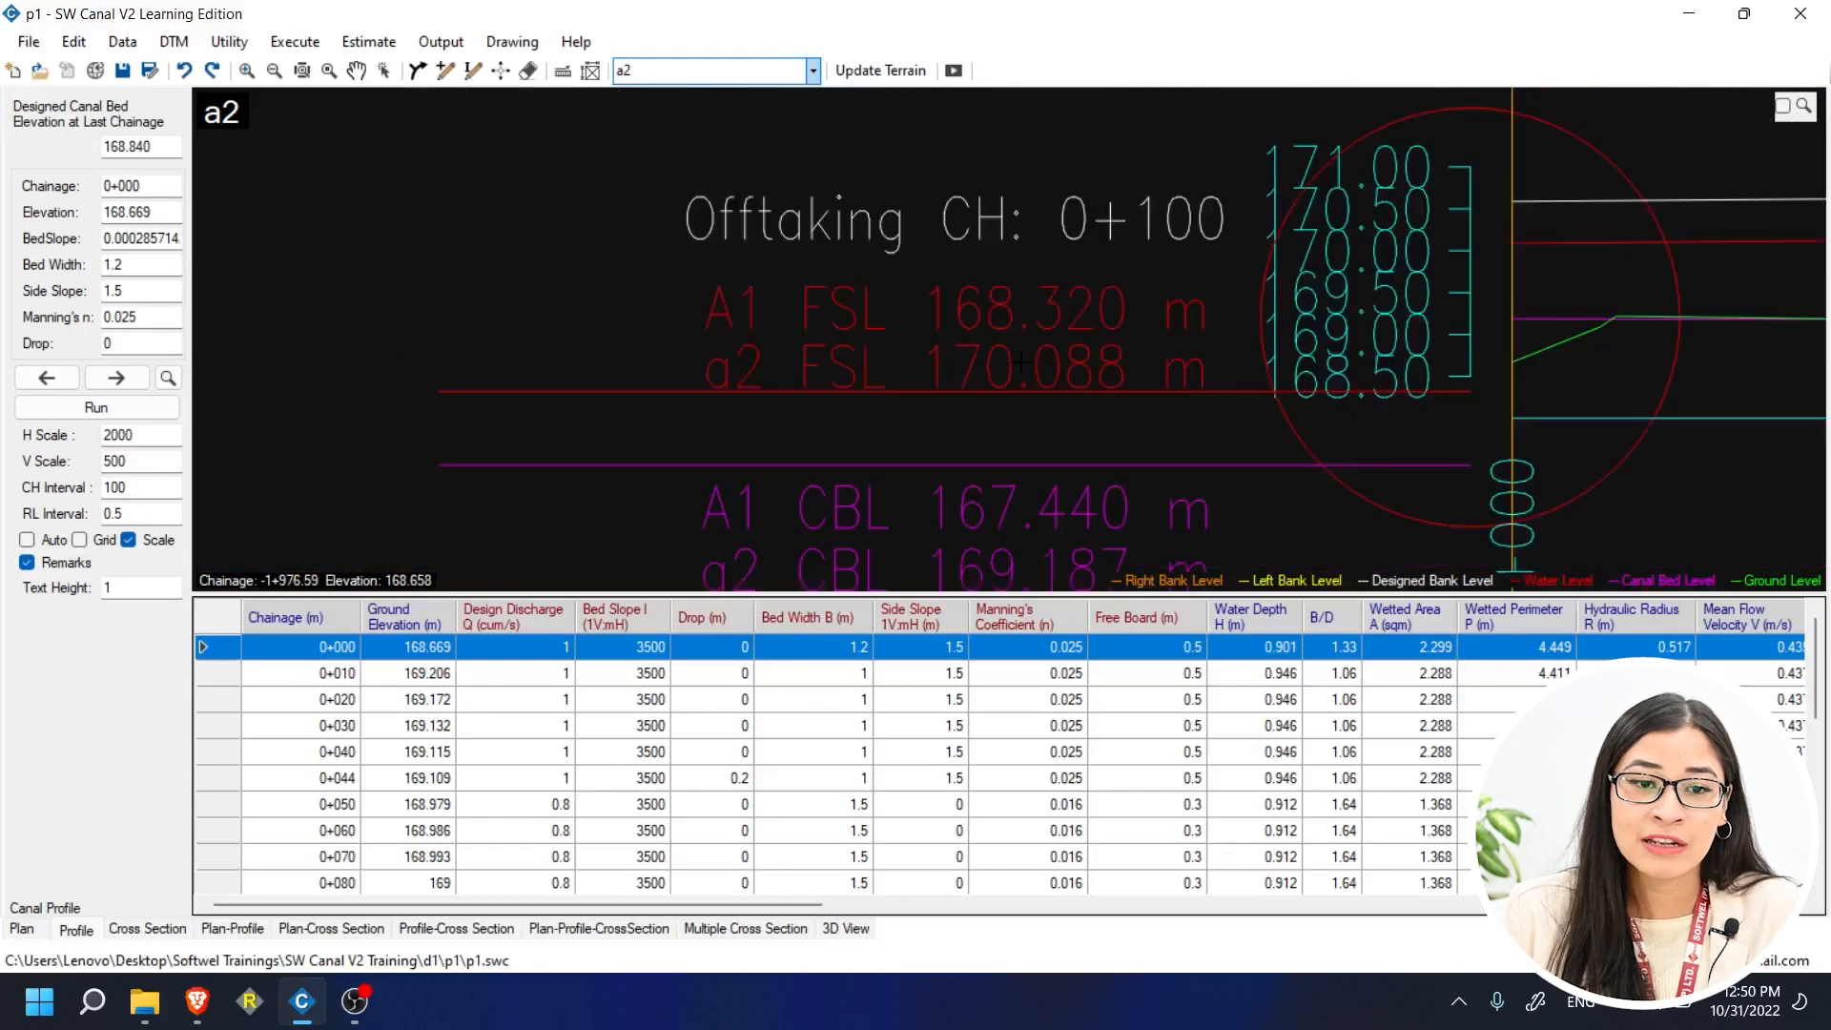
{"action": "scroll", "coordinate": [1073, 363], "scroll_direction": "down", "scroll_amount": 5}
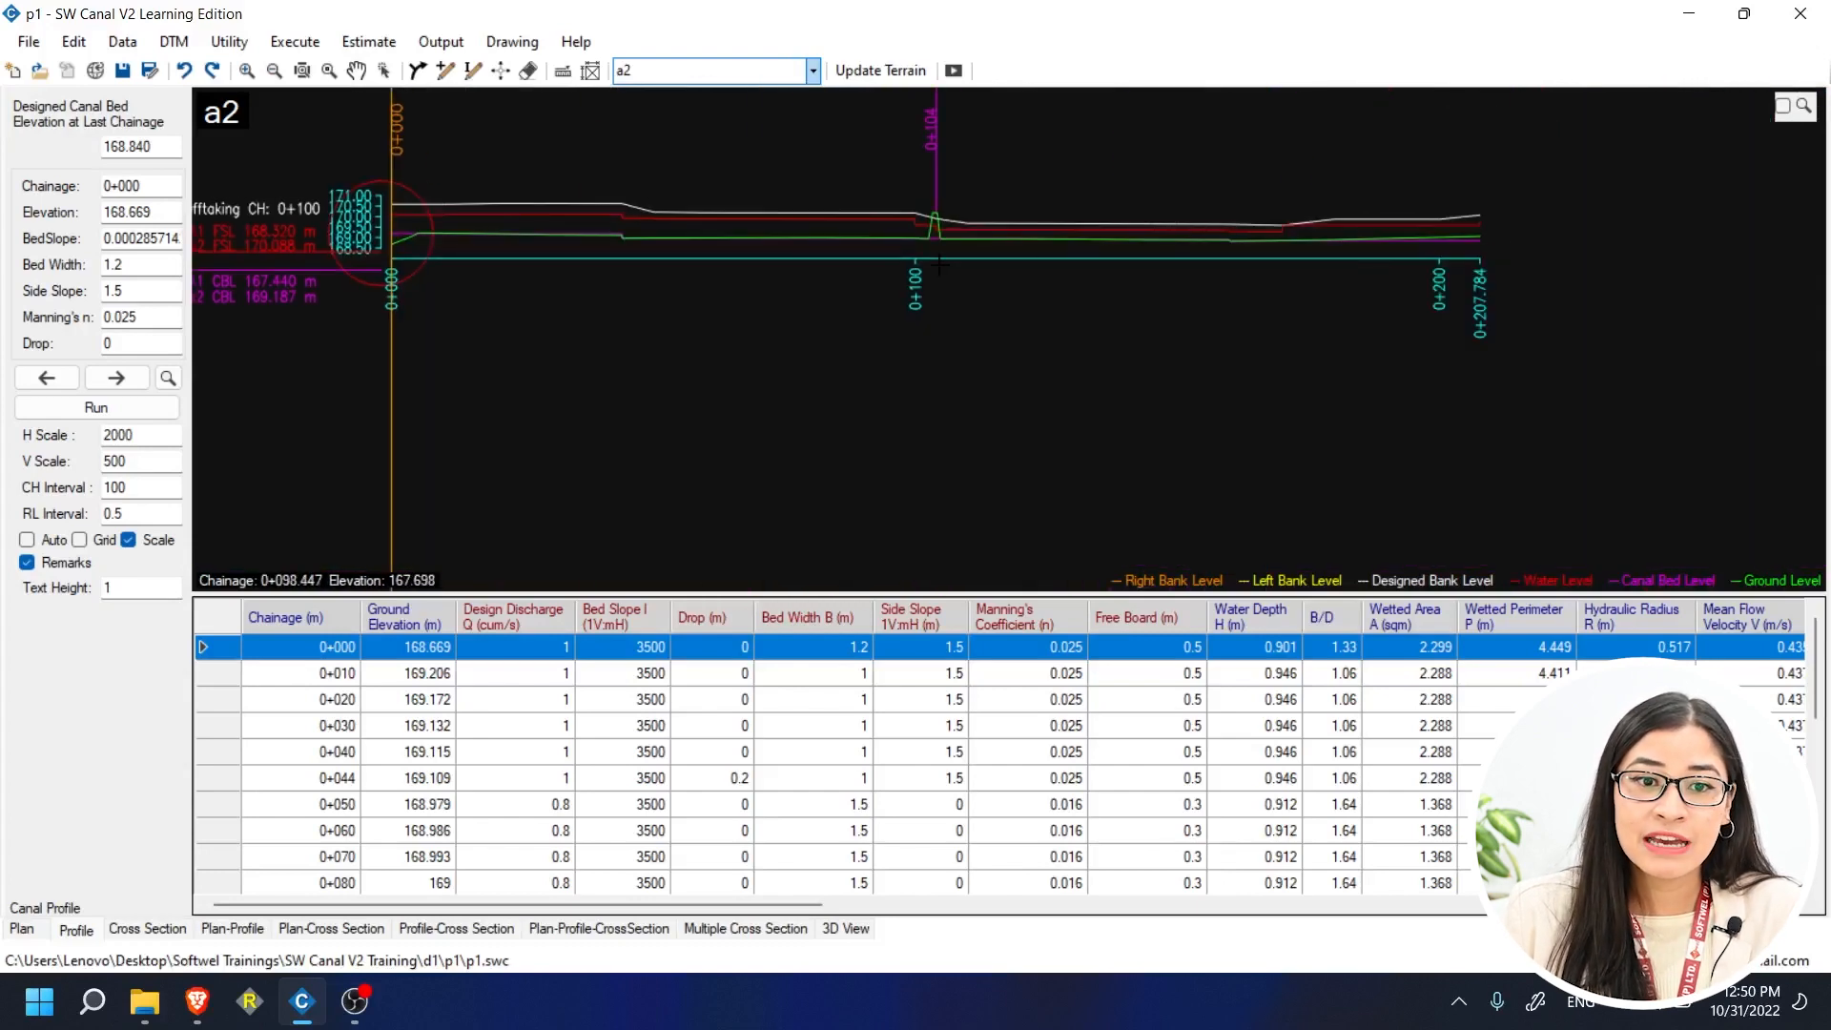
{"action": "scroll", "coordinate": [1587, 272], "scroll_direction": "up", "scroll_amount": 1}
{"action": "left_click_drag", "start_coordinate": [1213, 154], "coordinate": [1817, 238]}
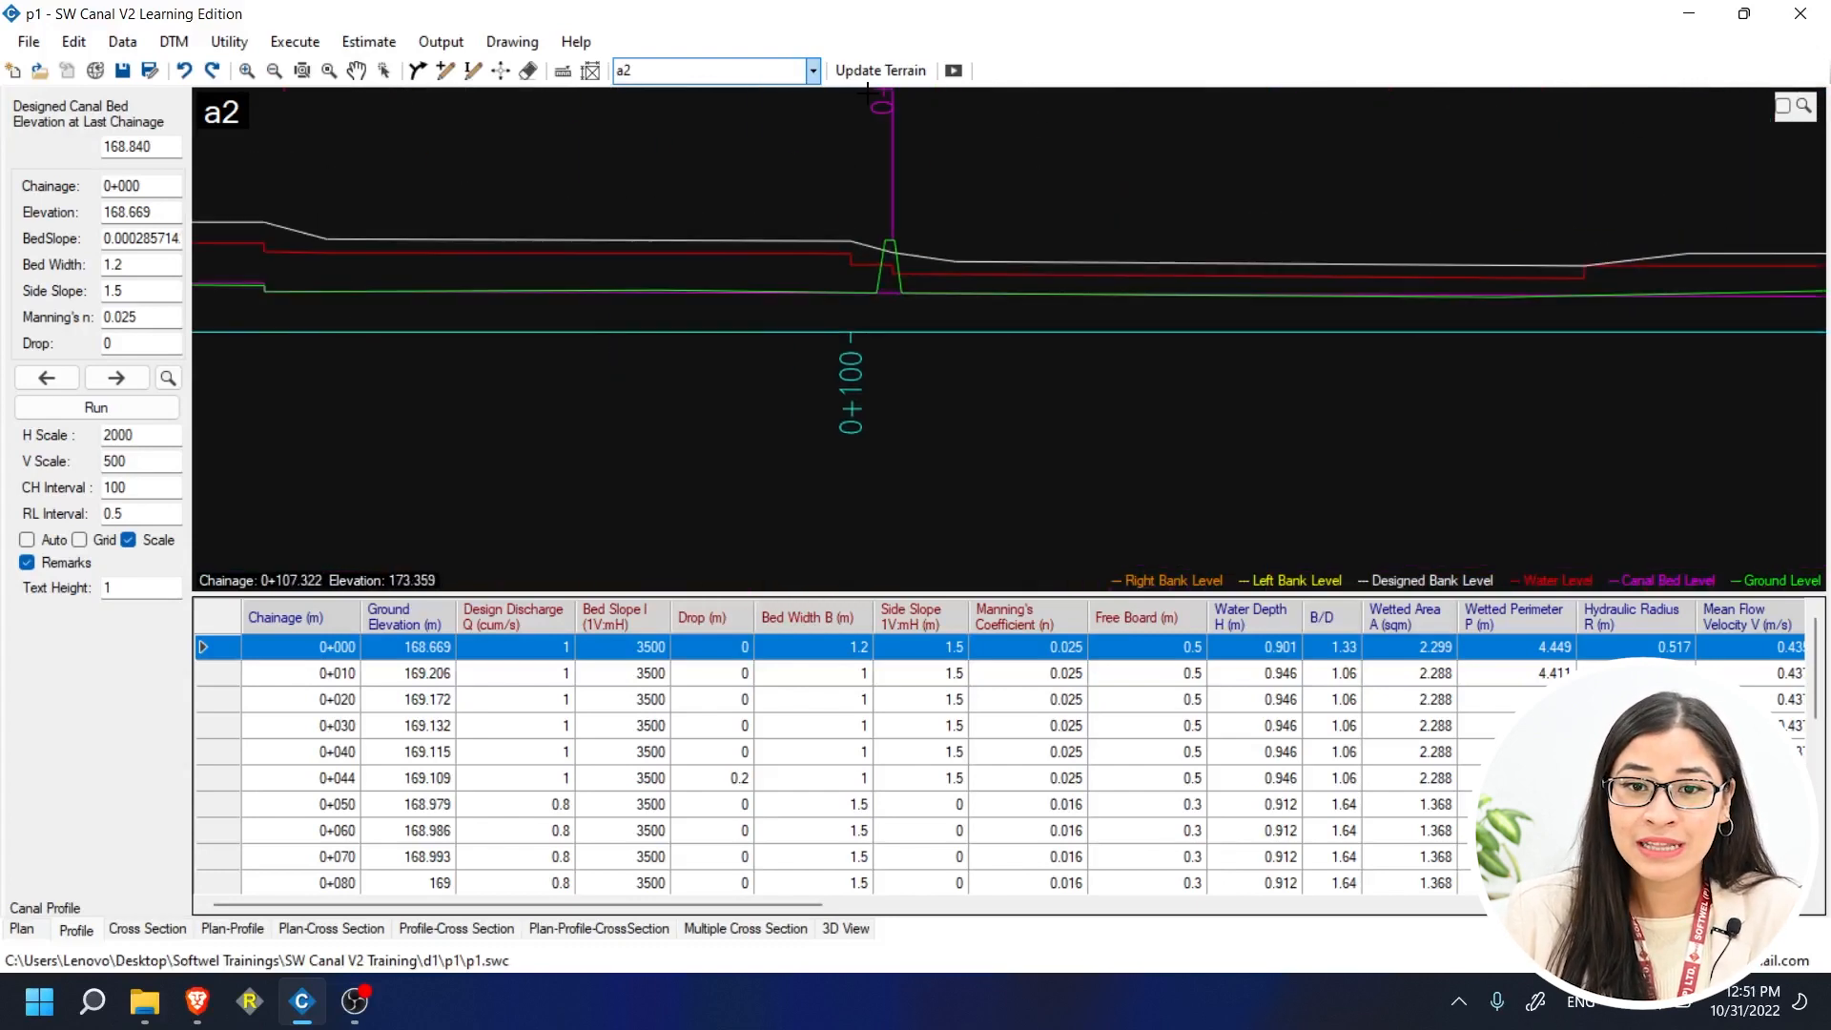
{"action": "left_click_drag", "start_coordinate": [257, 308], "coordinate": [1080, 489]}
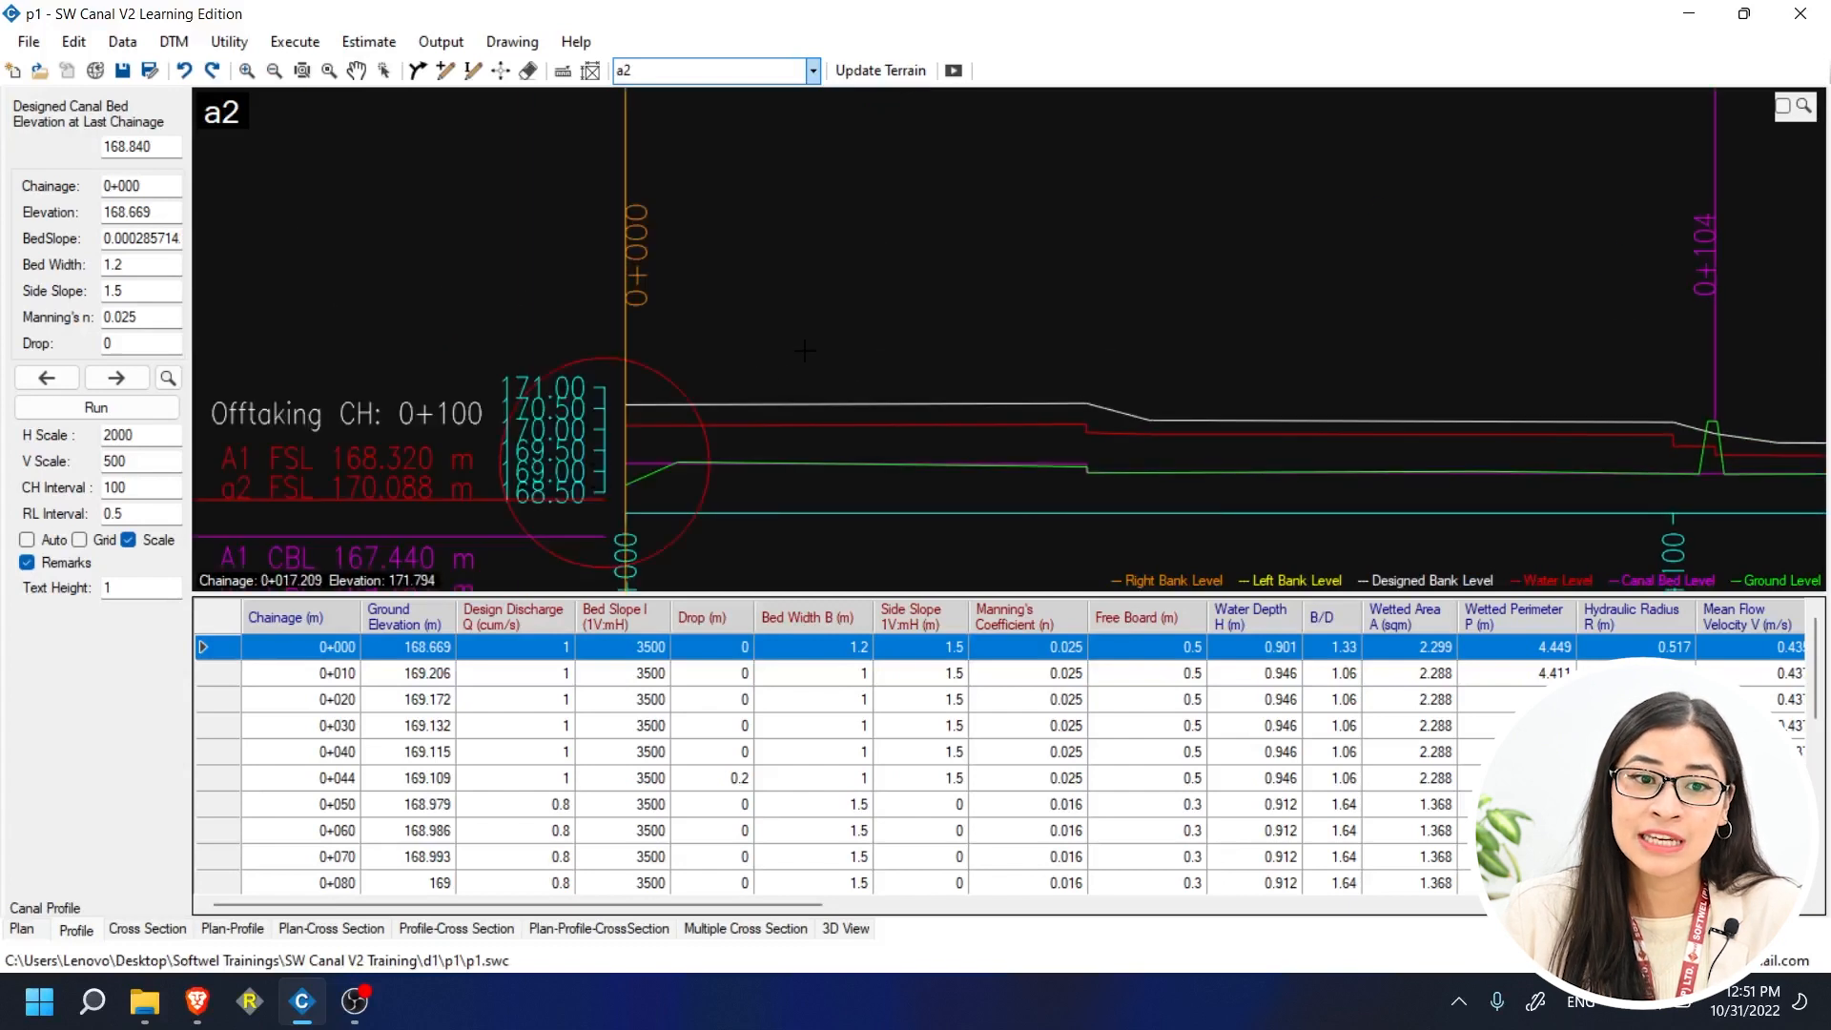
{"action": "left_click_drag", "start_coordinate": [803, 351], "coordinate": [969, 319]}
- Display the profile of canal A1 and examine the water level around the a2 offtake marker
{"action": "left_click", "coordinate": [813, 70]}
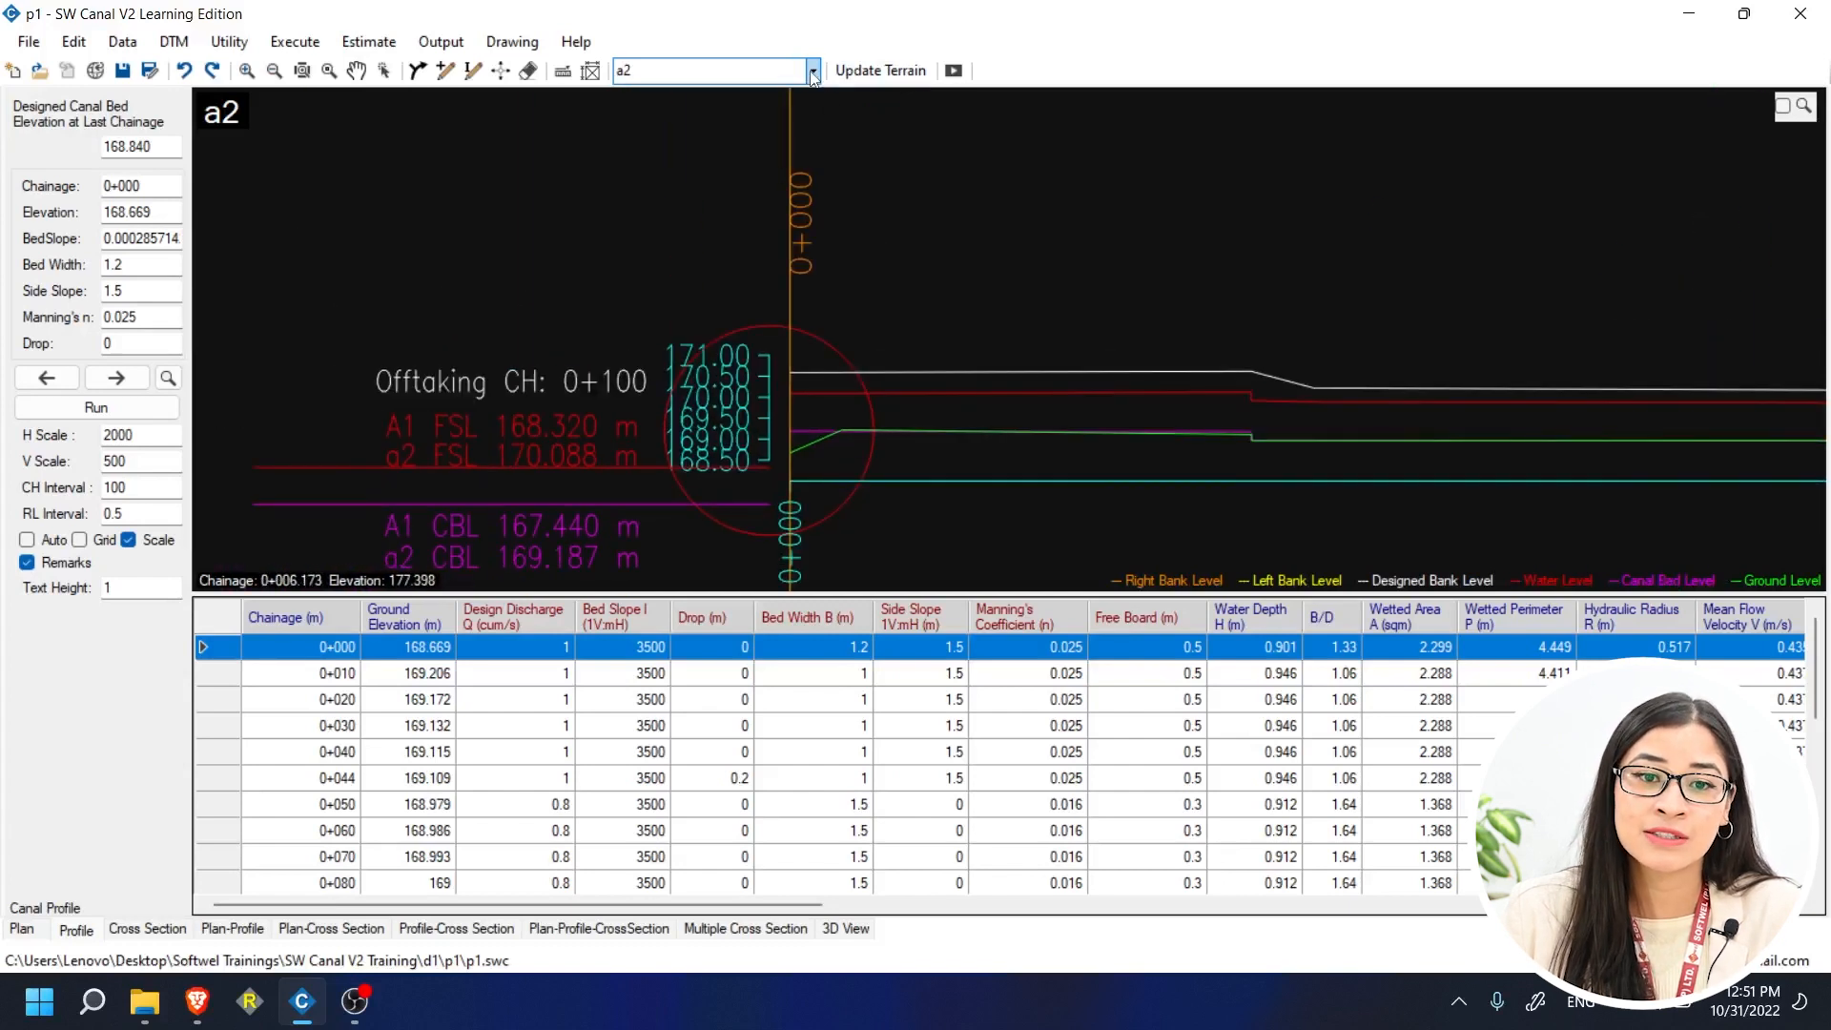
{"action": "left_click", "coordinate": [767, 103]}
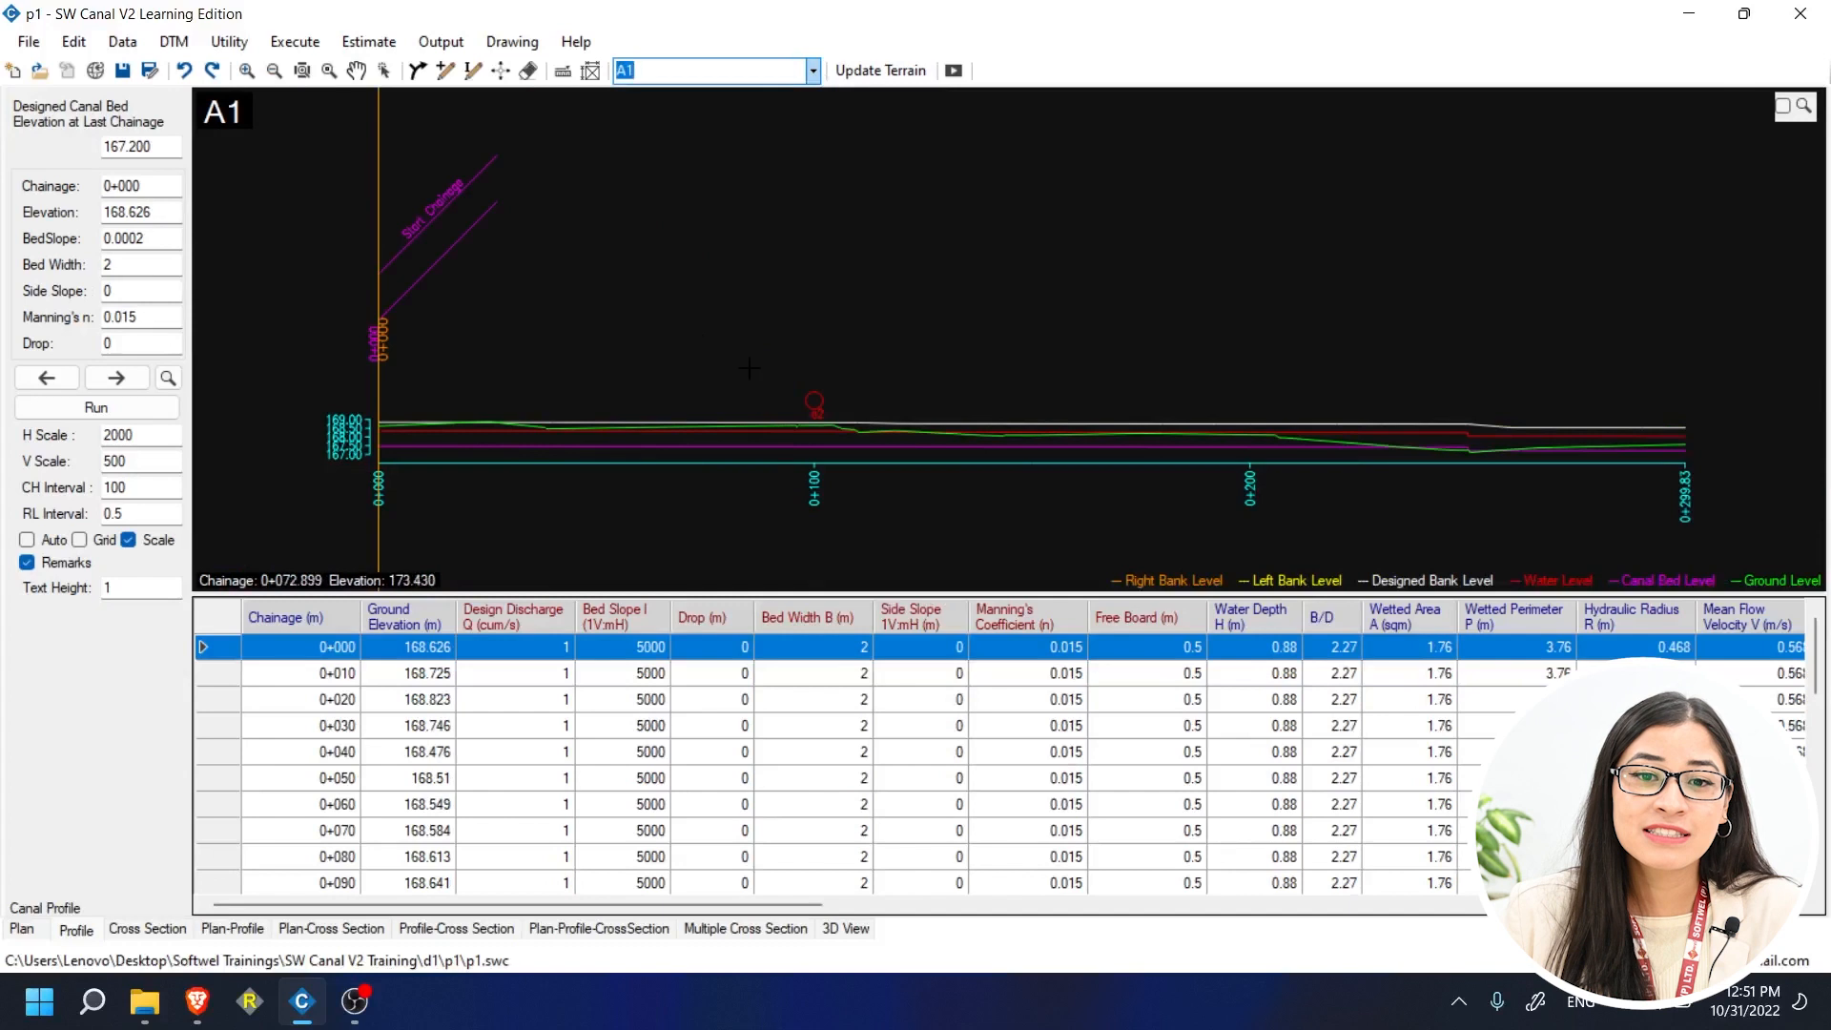
{"action": "scroll", "coordinate": [826, 435], "scroll_direction": "up", "scroll_amount": 4}
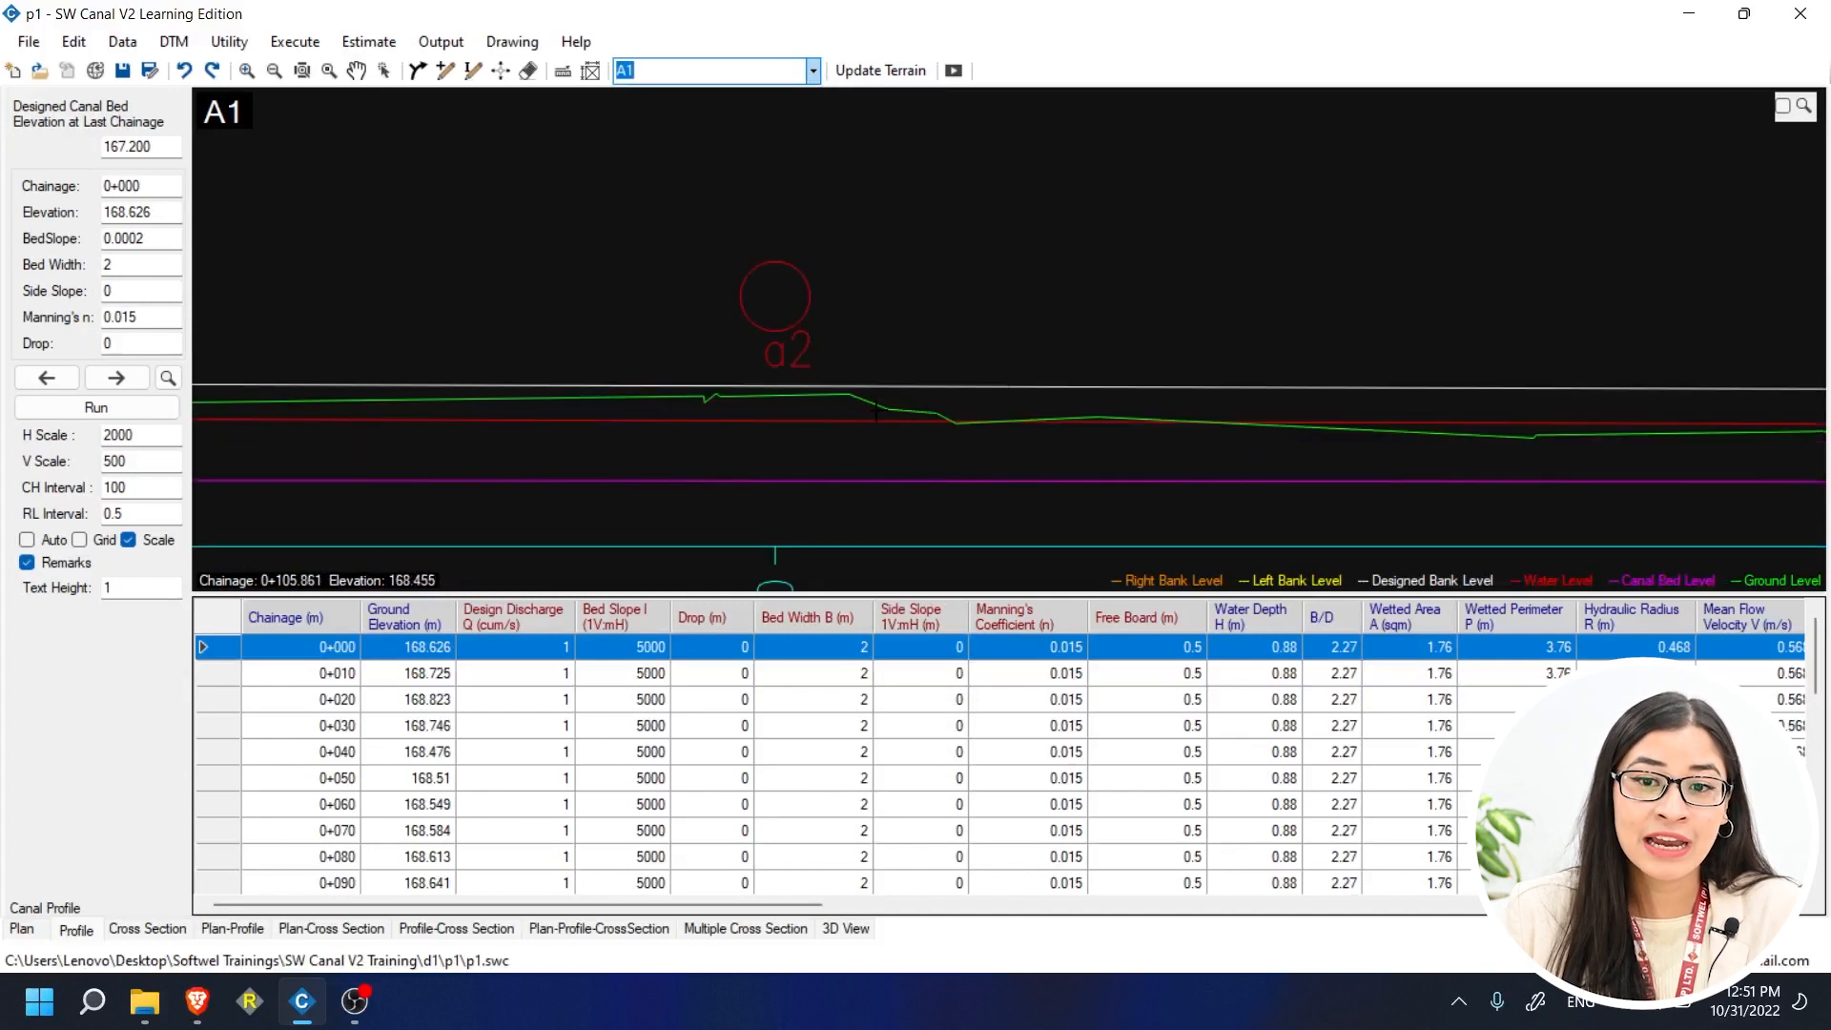
{"action": "left_click", "coordinate": [788, 316]}
{"action": "left_click", "coordinate": [971, 322]}
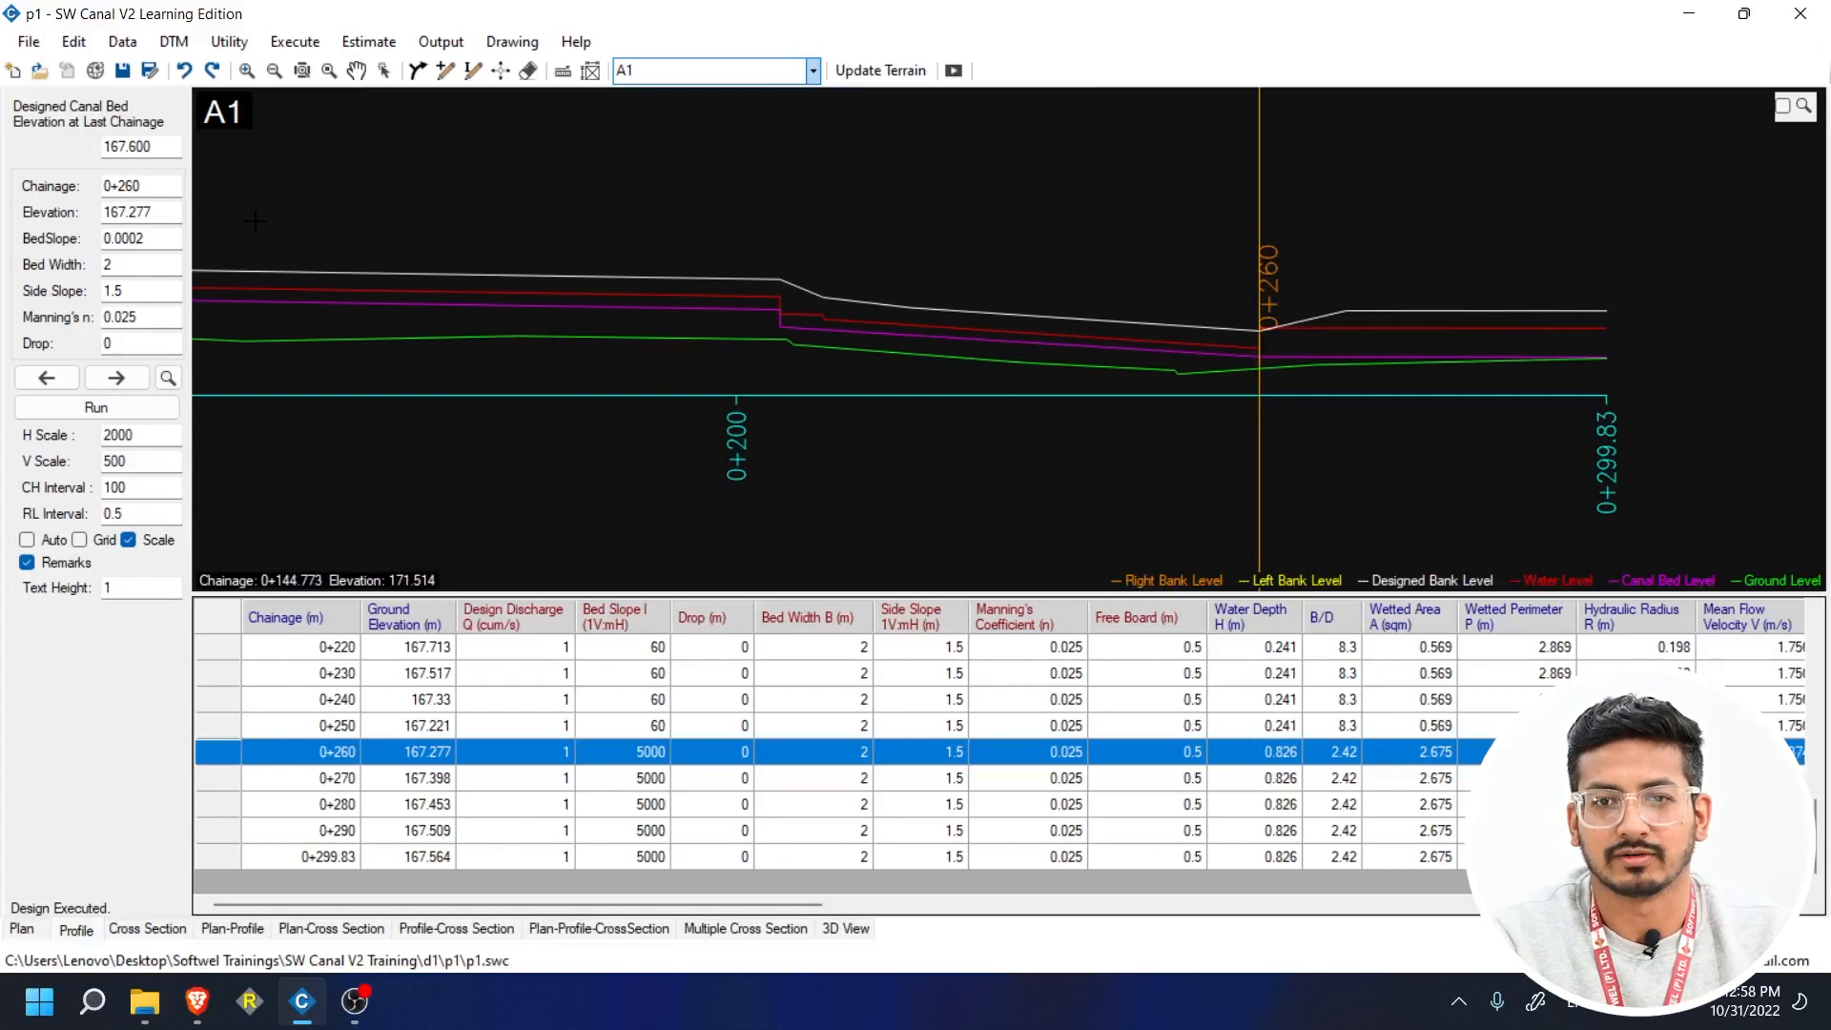
- Start inserting a hydraulic structure in the plan and place its point on alignment A1 at chainage 0+195
{"action": "left_click", "coordinate": [22, 929]}
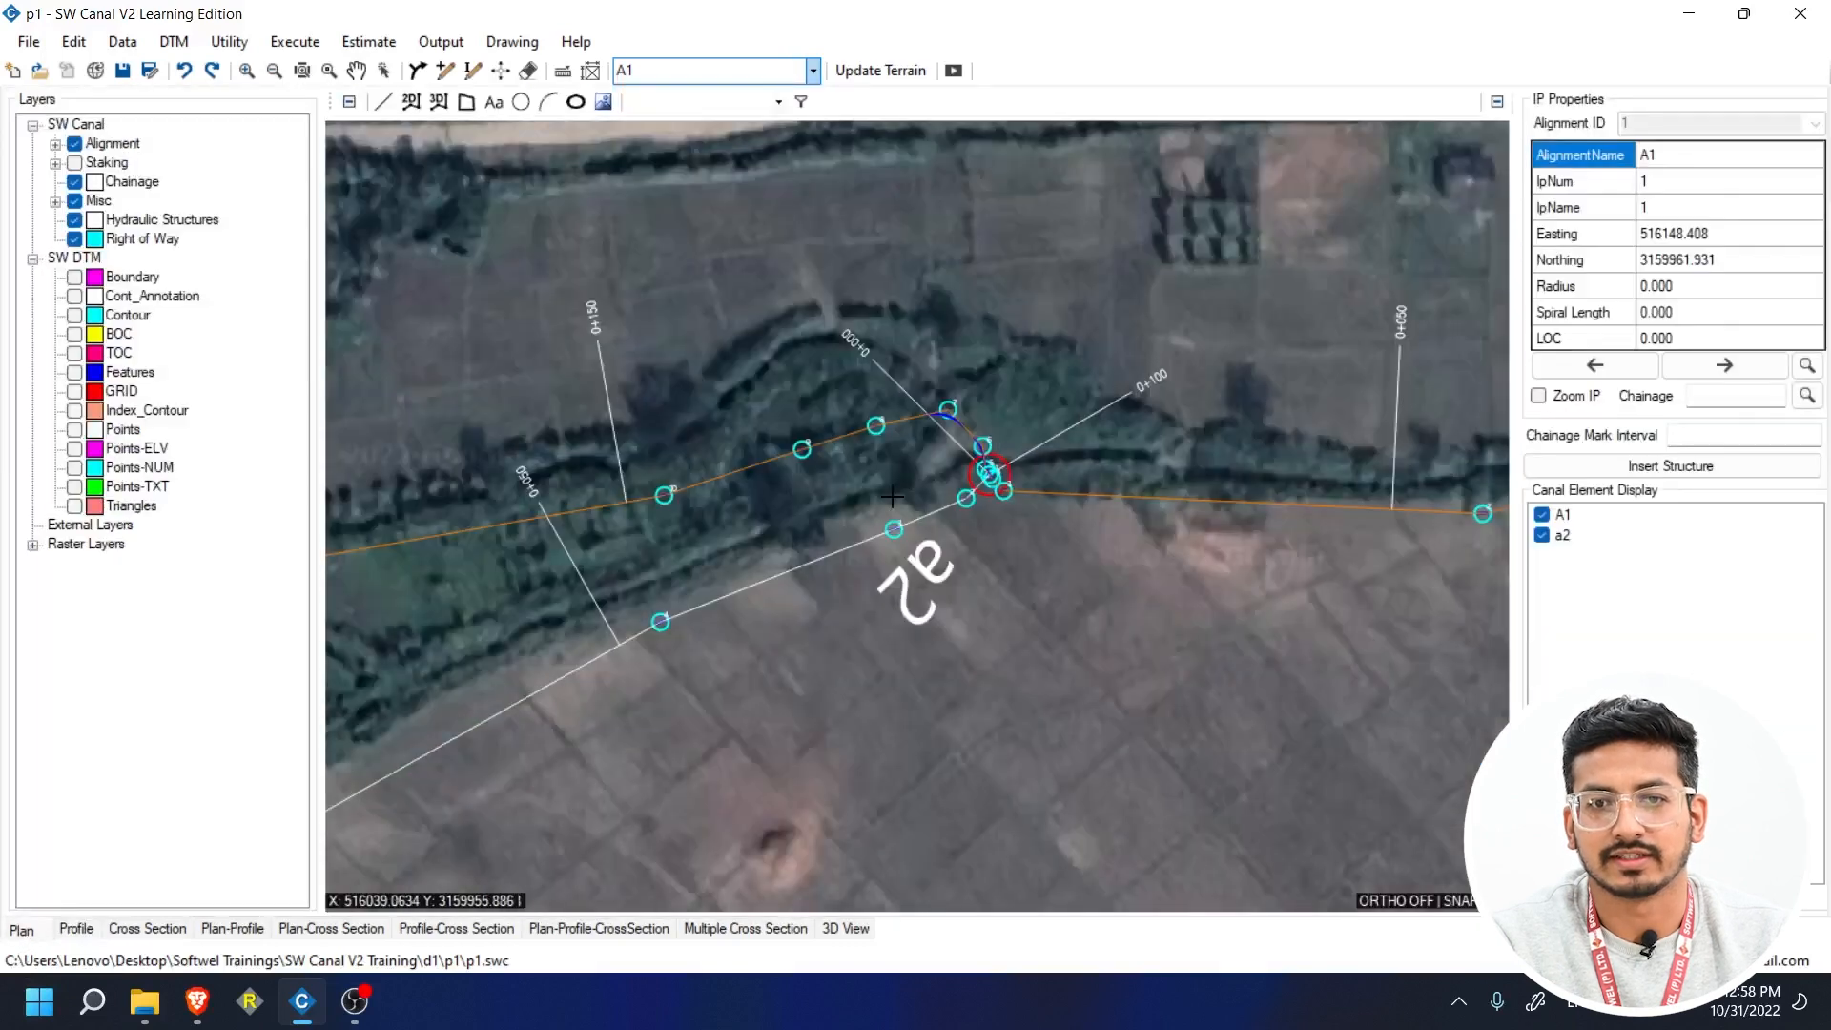
{"action": "left_click_drag", "start_coordinate": [747, 579], "coordinate": [984, 372]}
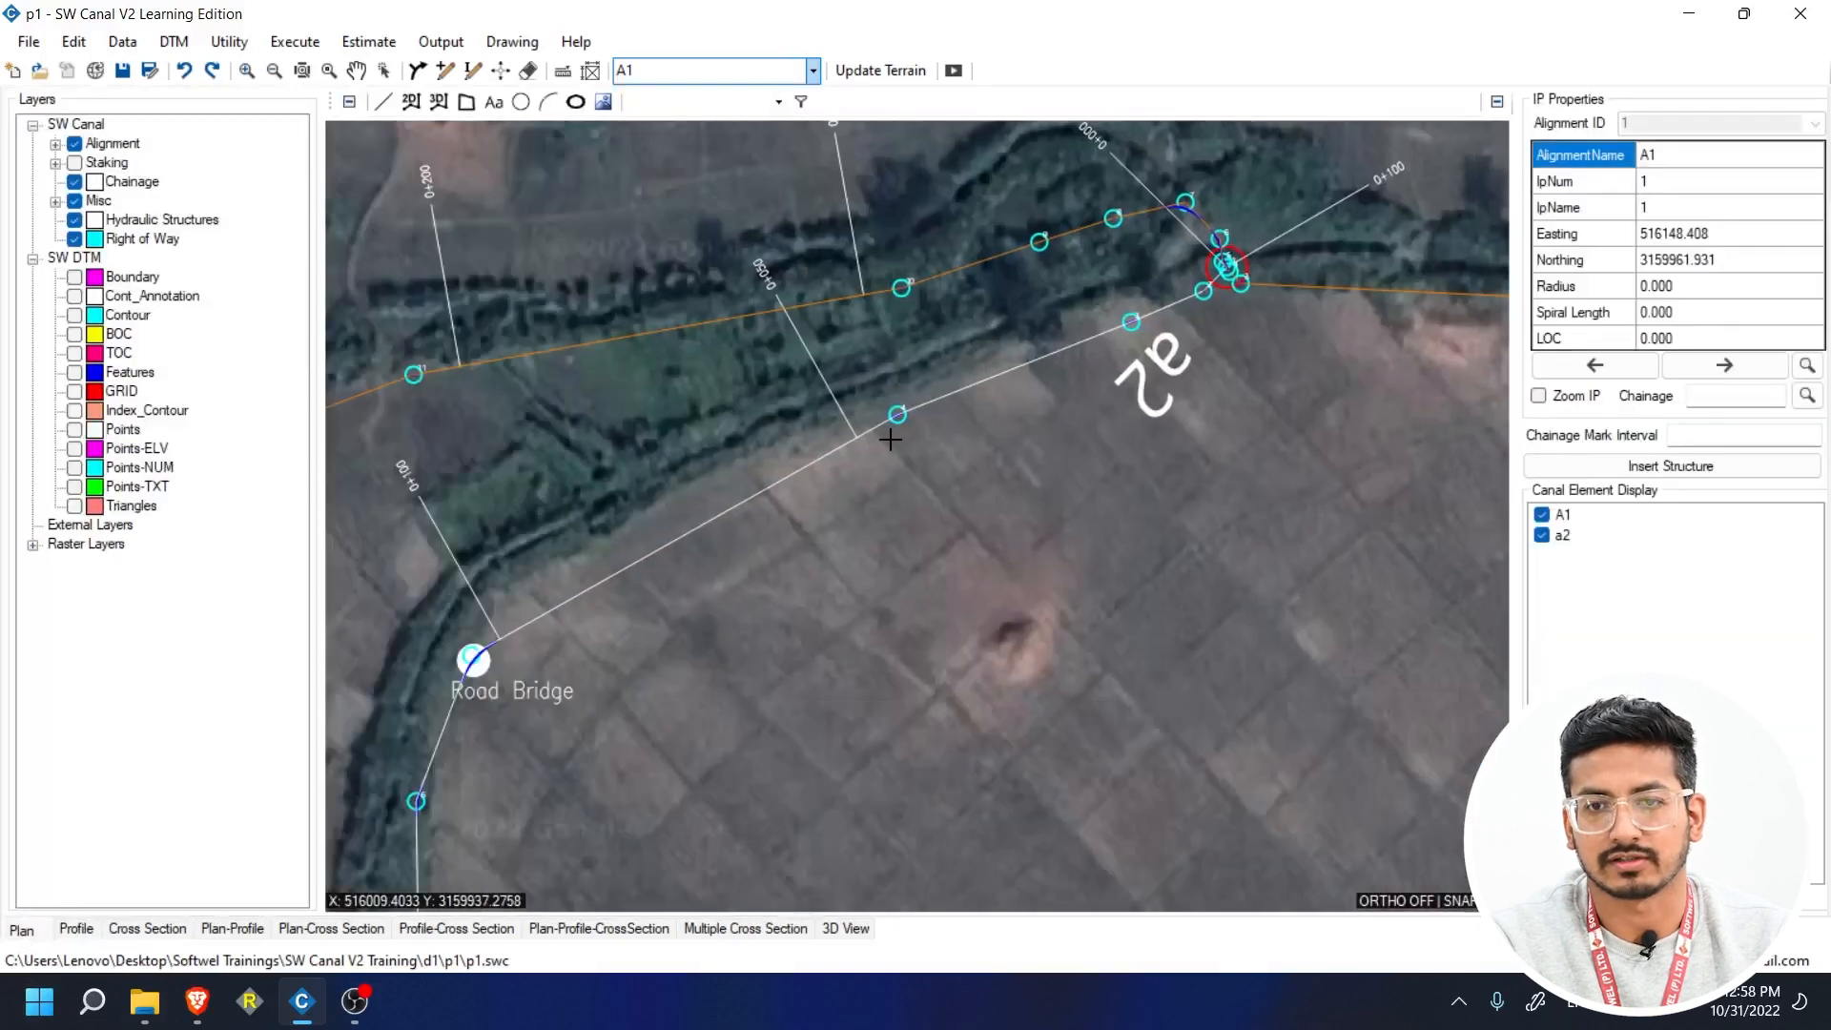
{"action": "left_click", "coordinate": [1670, 465]}
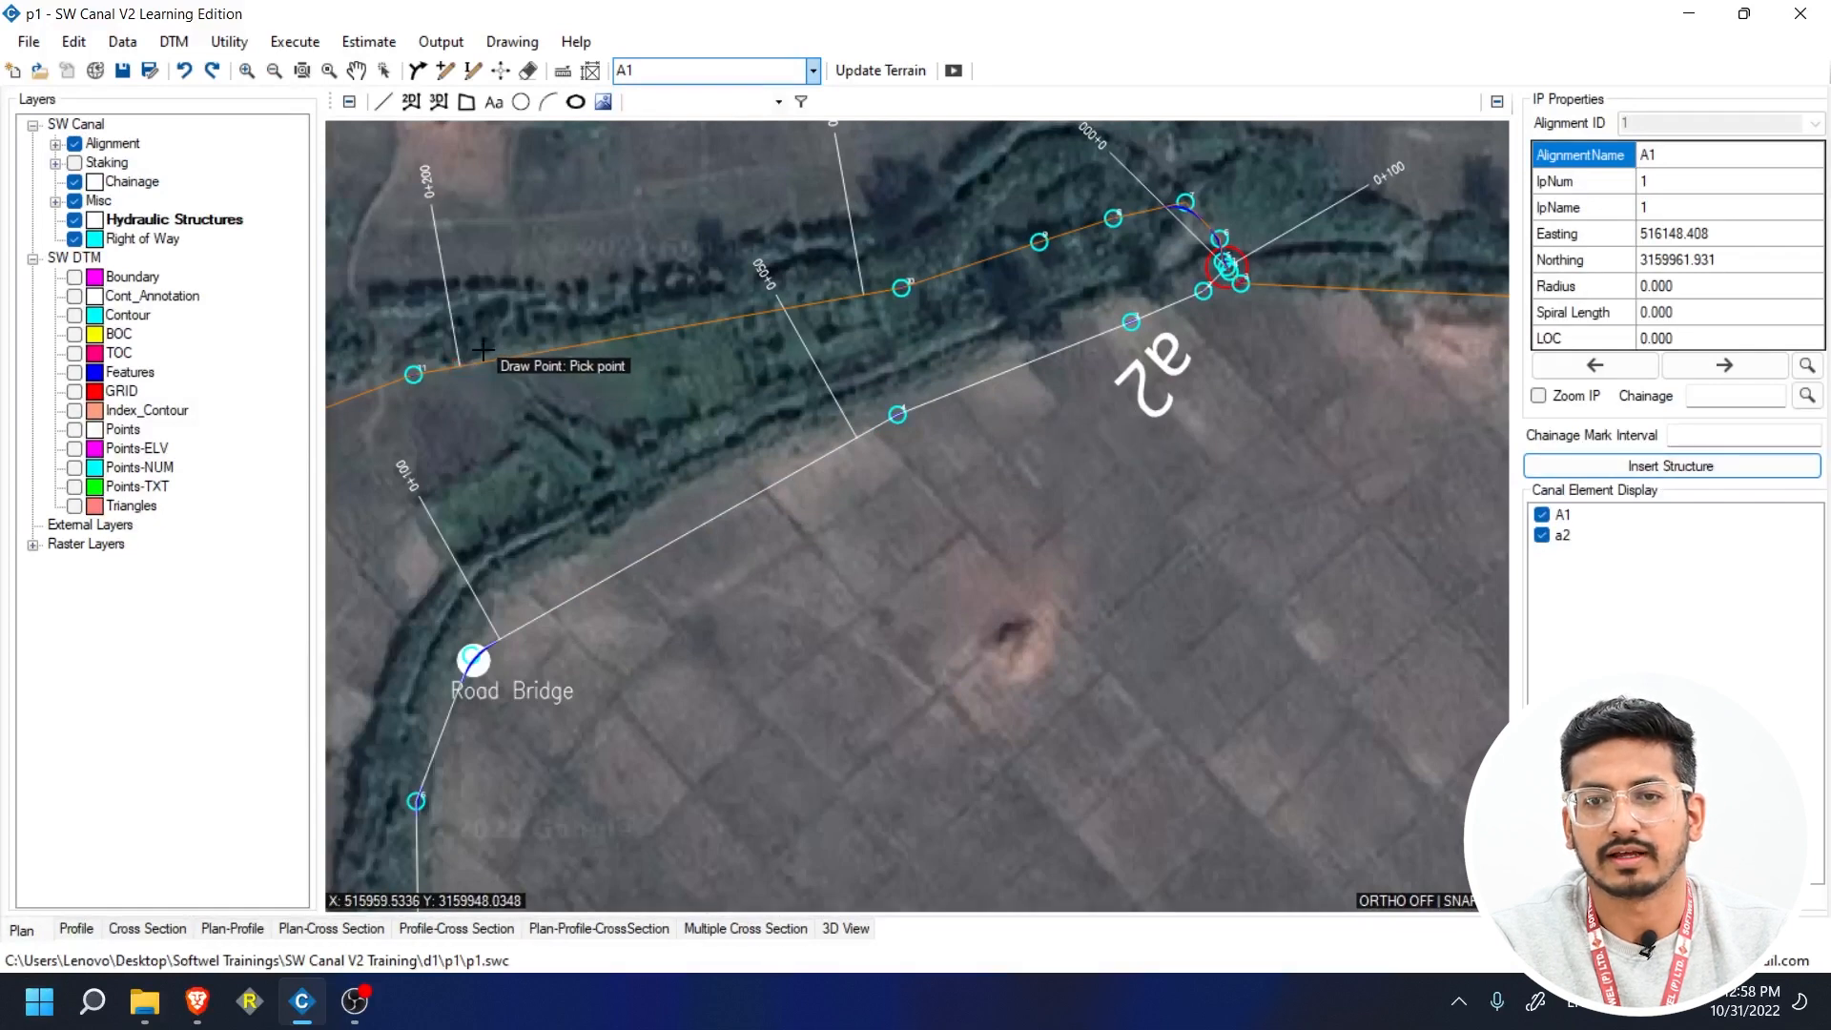
{"action": "scroll", "coordinate": [458, 370], "scroll_direction": "up", "scroll_amount": 2}
{"action": "scroll", "coordinate": [560, 379], "scroll_direction": "up", "scroll_amount": 2}
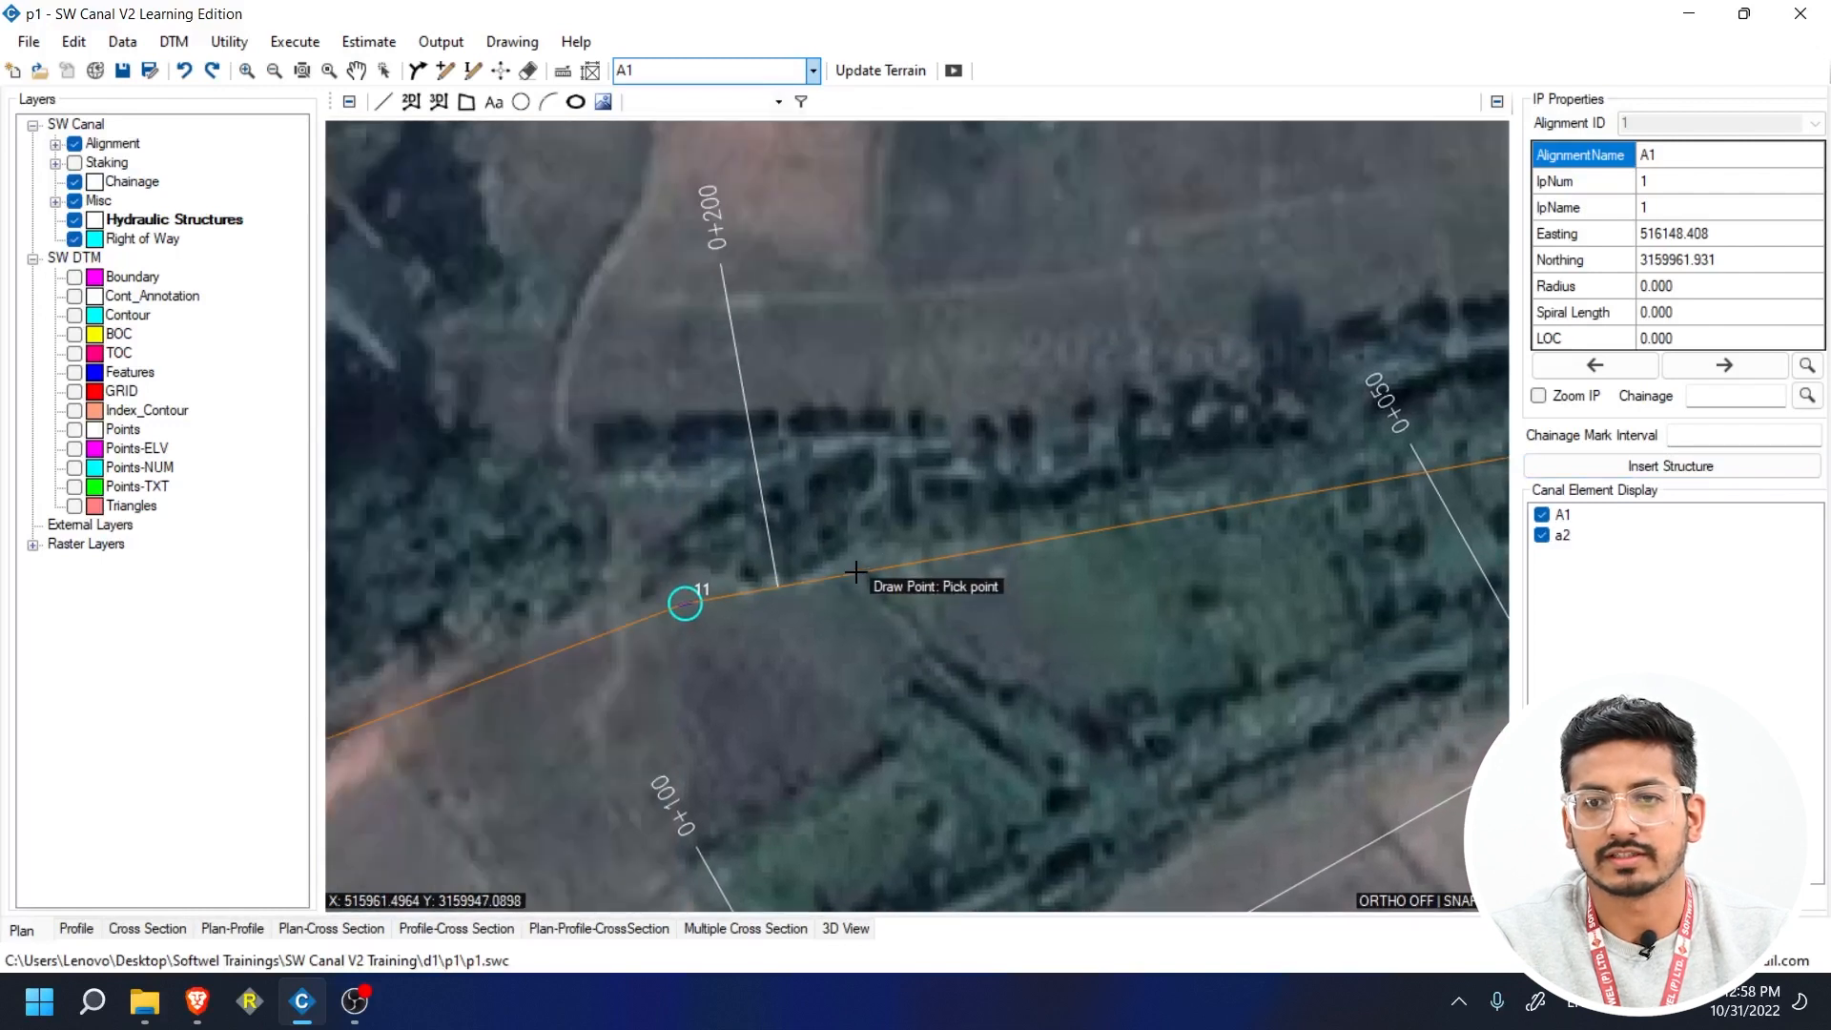
{"action": "left_click", "coordinate": [855, 572]}
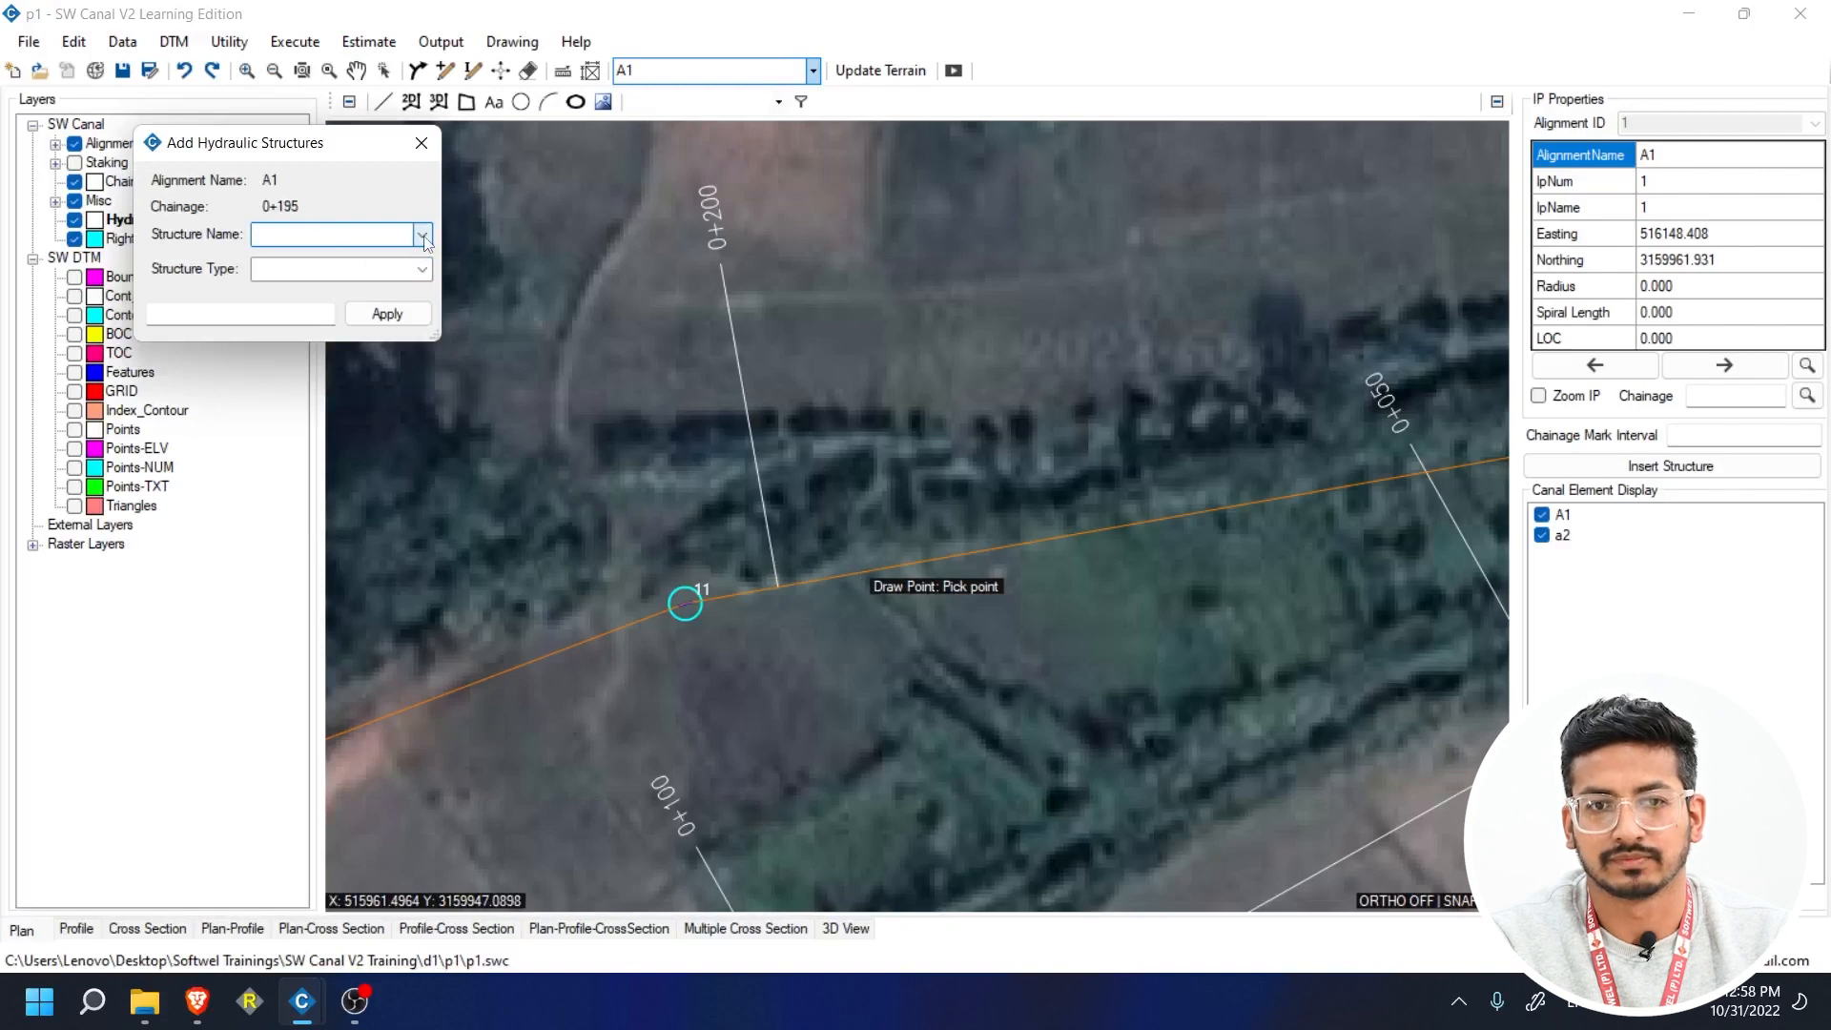
- Define the structure as a Foot Bridge of type Slab Foot Bridge, apply it and show the A1 profile
{"action": "left_click_drag", "start_coordinate": [335, 152], "coordinate": [1033, 371]}
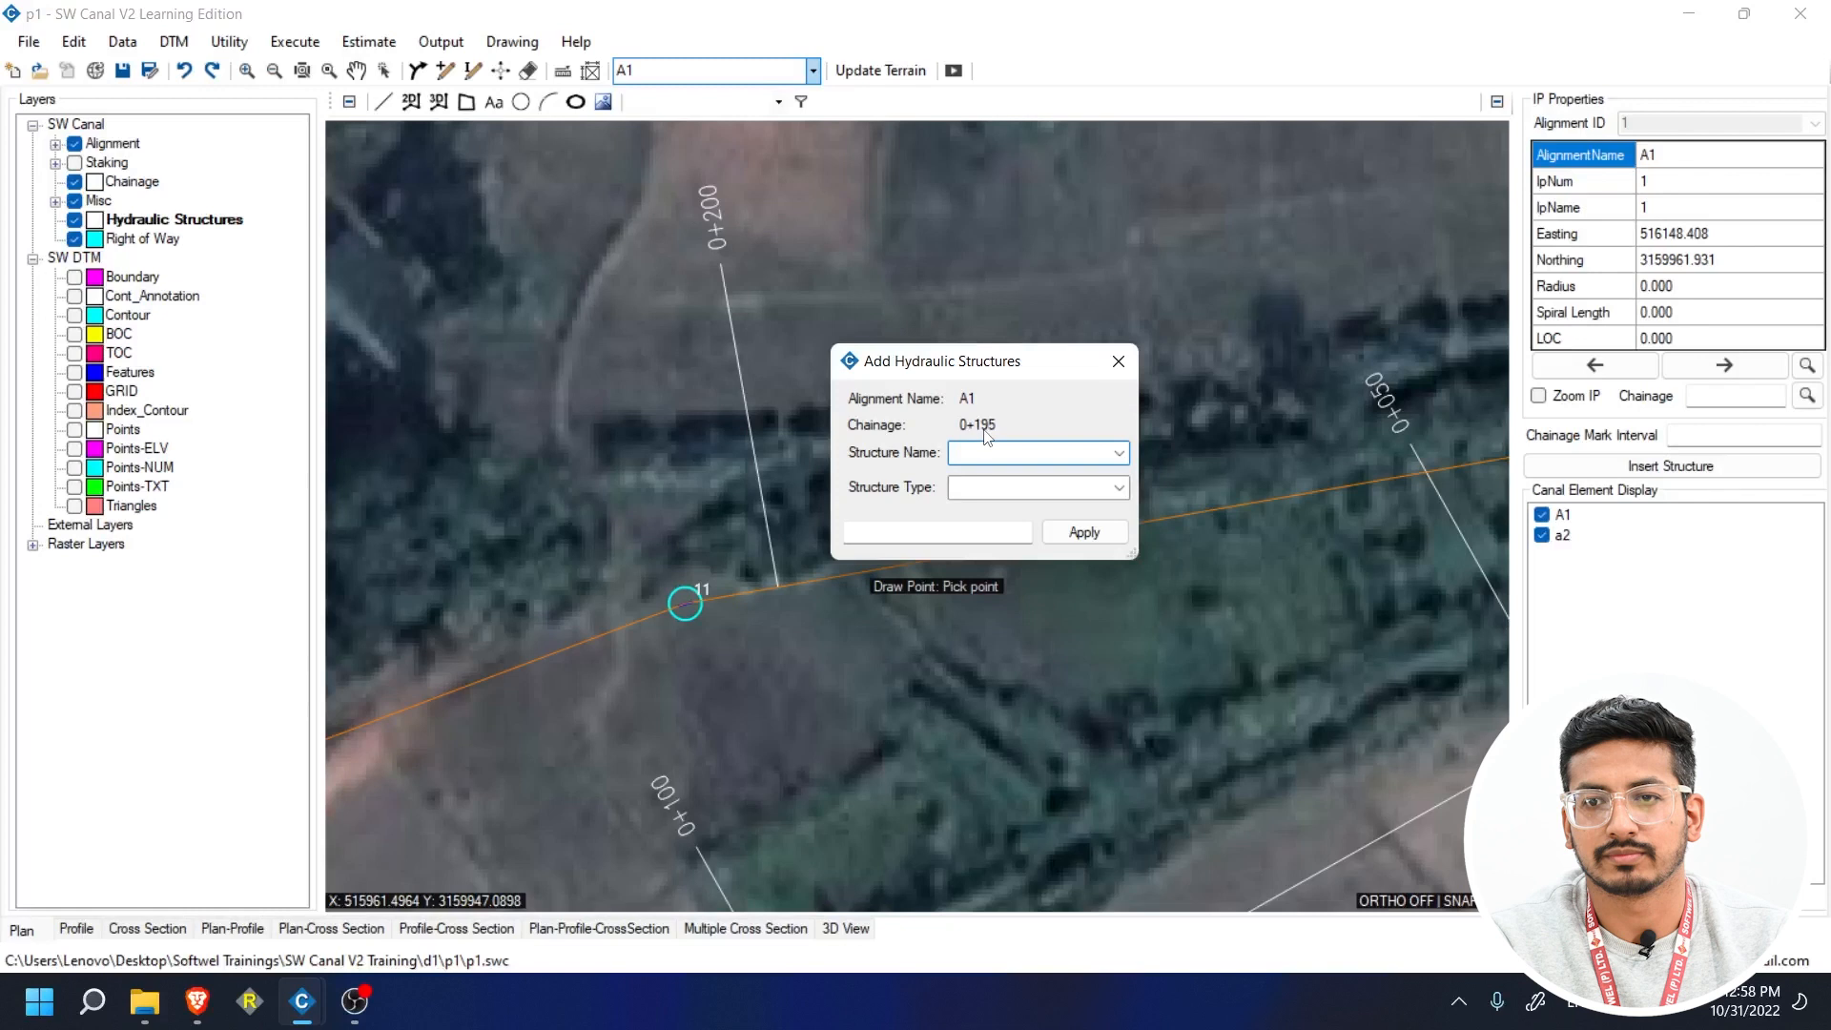
{"action": "left_click", "coordinate": [1121, 454]}
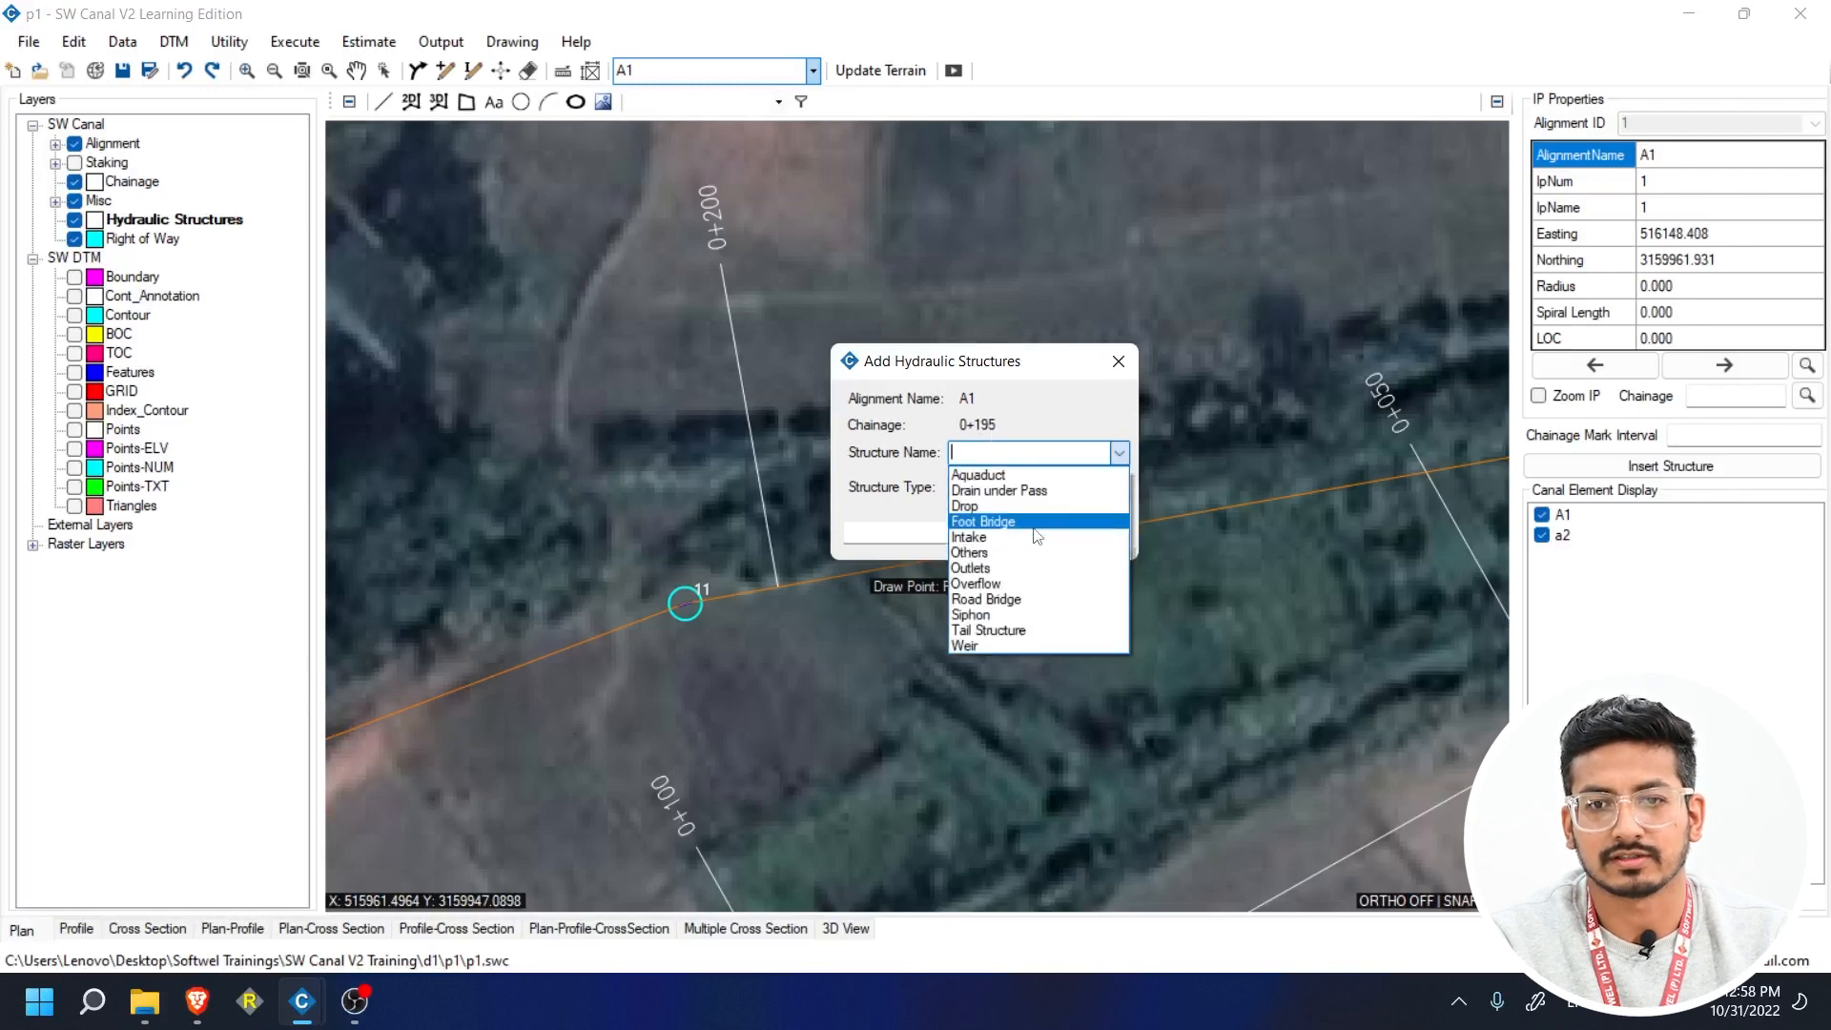
{"action": "left_click", "coordinate": [1068, 520]}
{"action": "left_click", "coordinate": [1120, 488]}
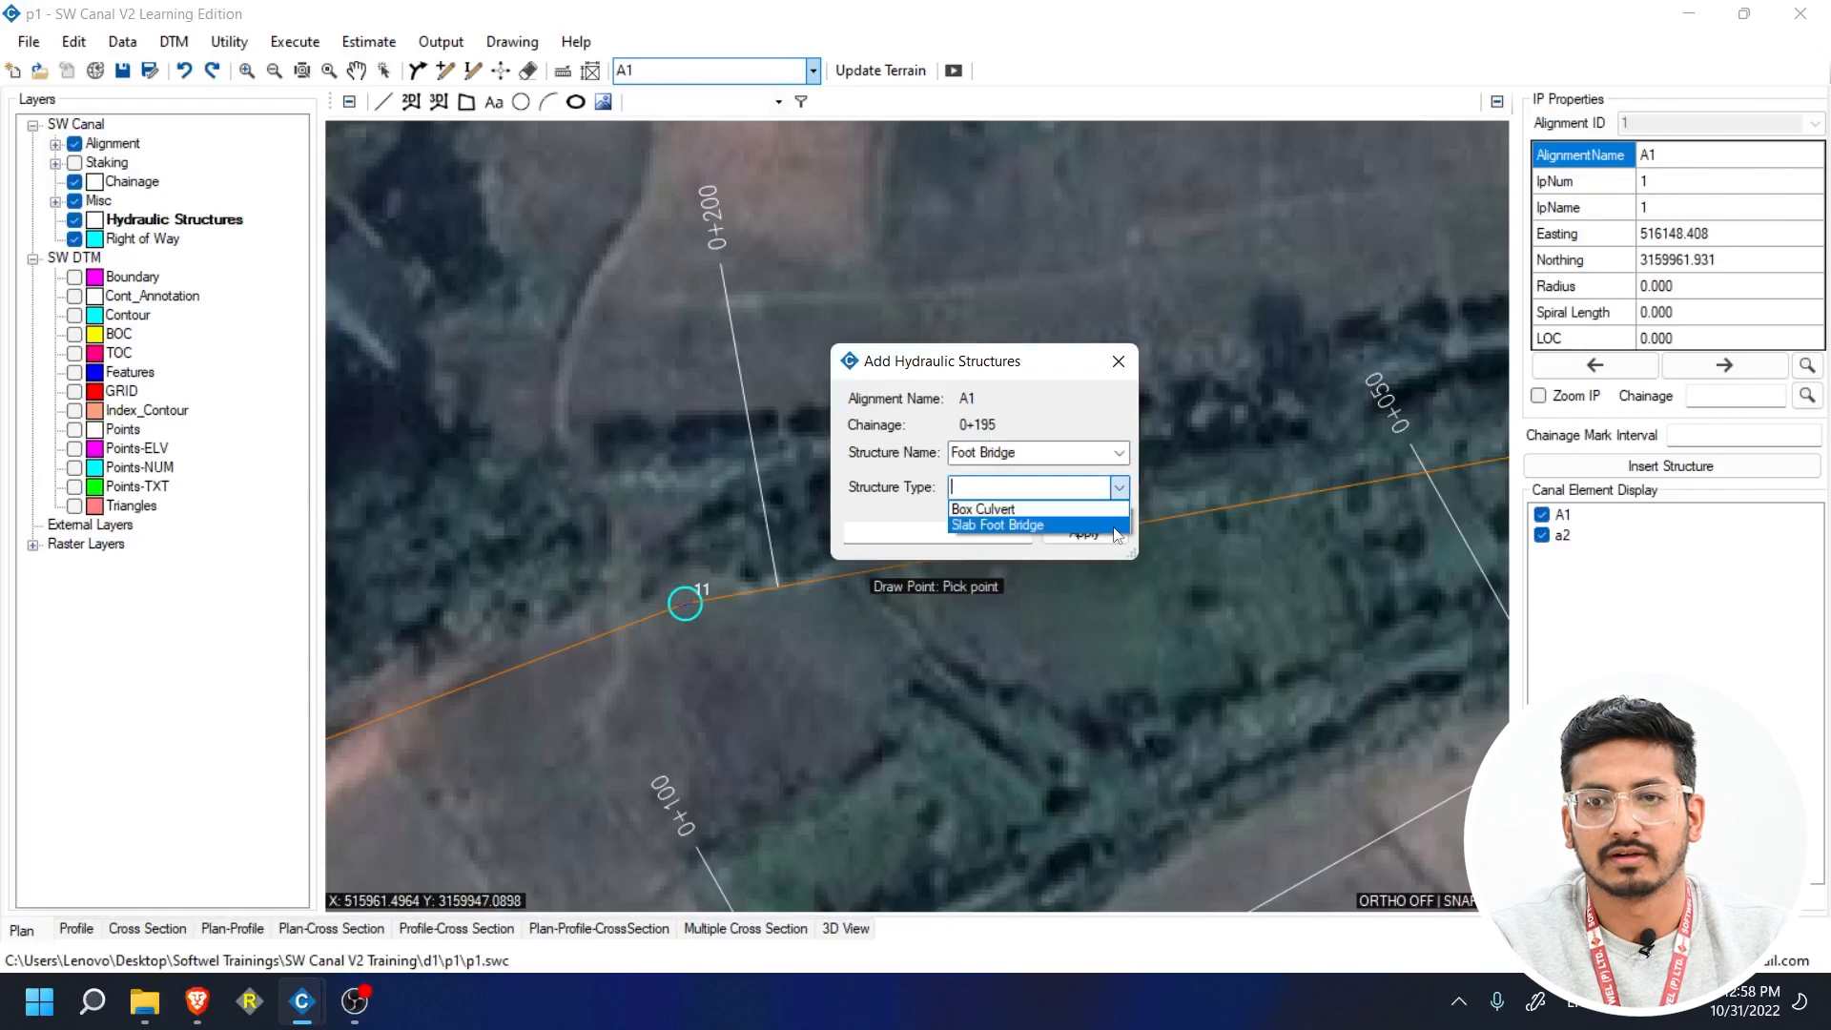
{"action": "left_click", "coordinate": [1116, 526]}
{"action": "left_click", "coordinate": [1084, 533]}
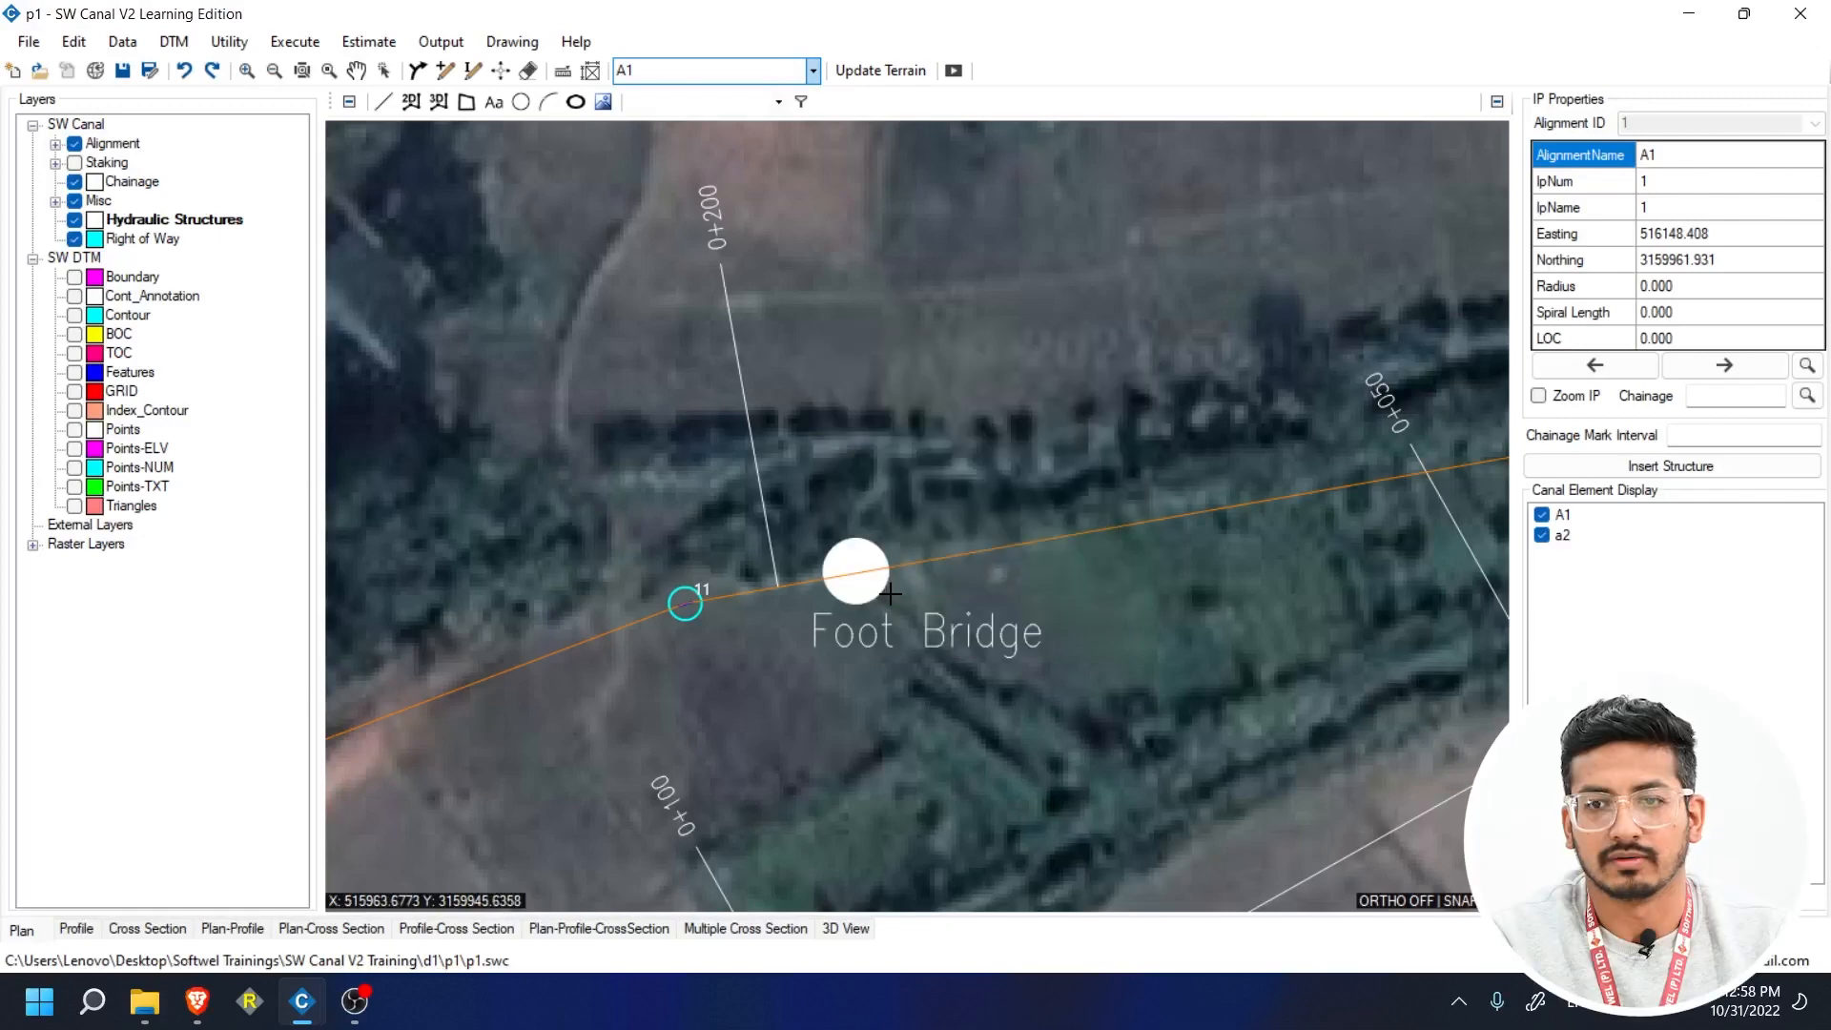
{"action": "left_click", "coordinate": [76, 930]}
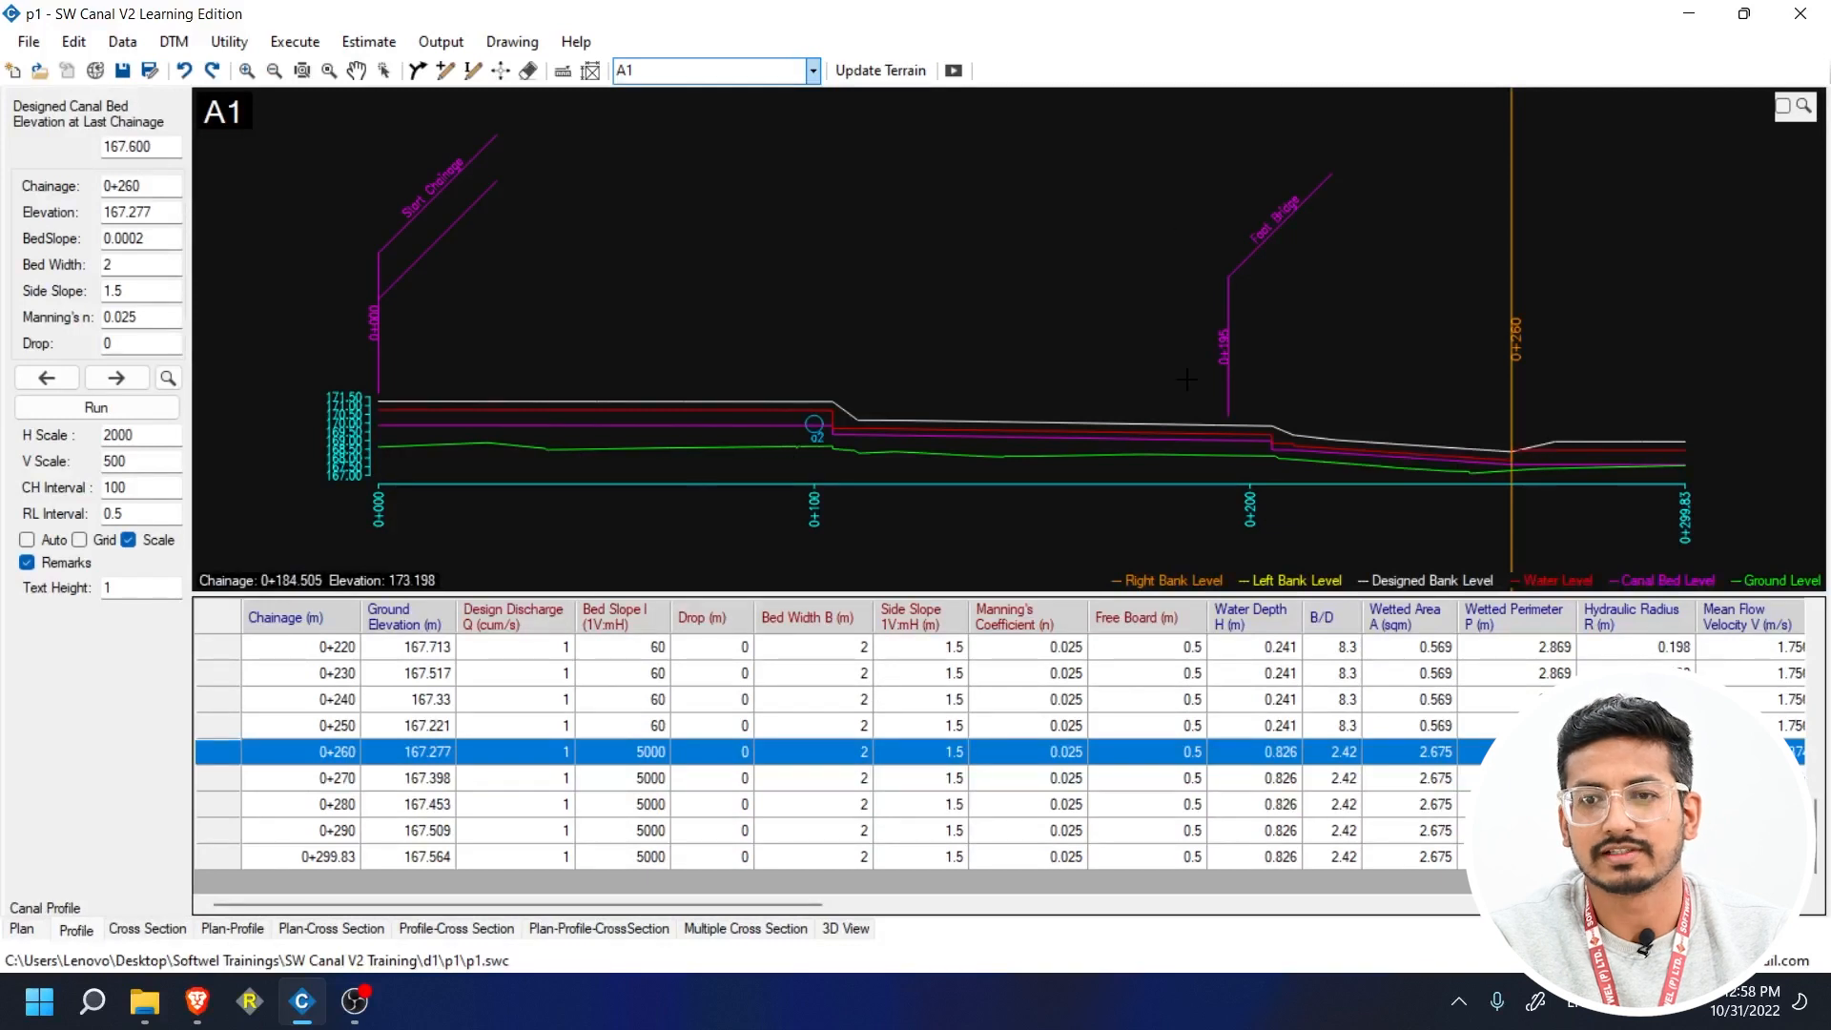